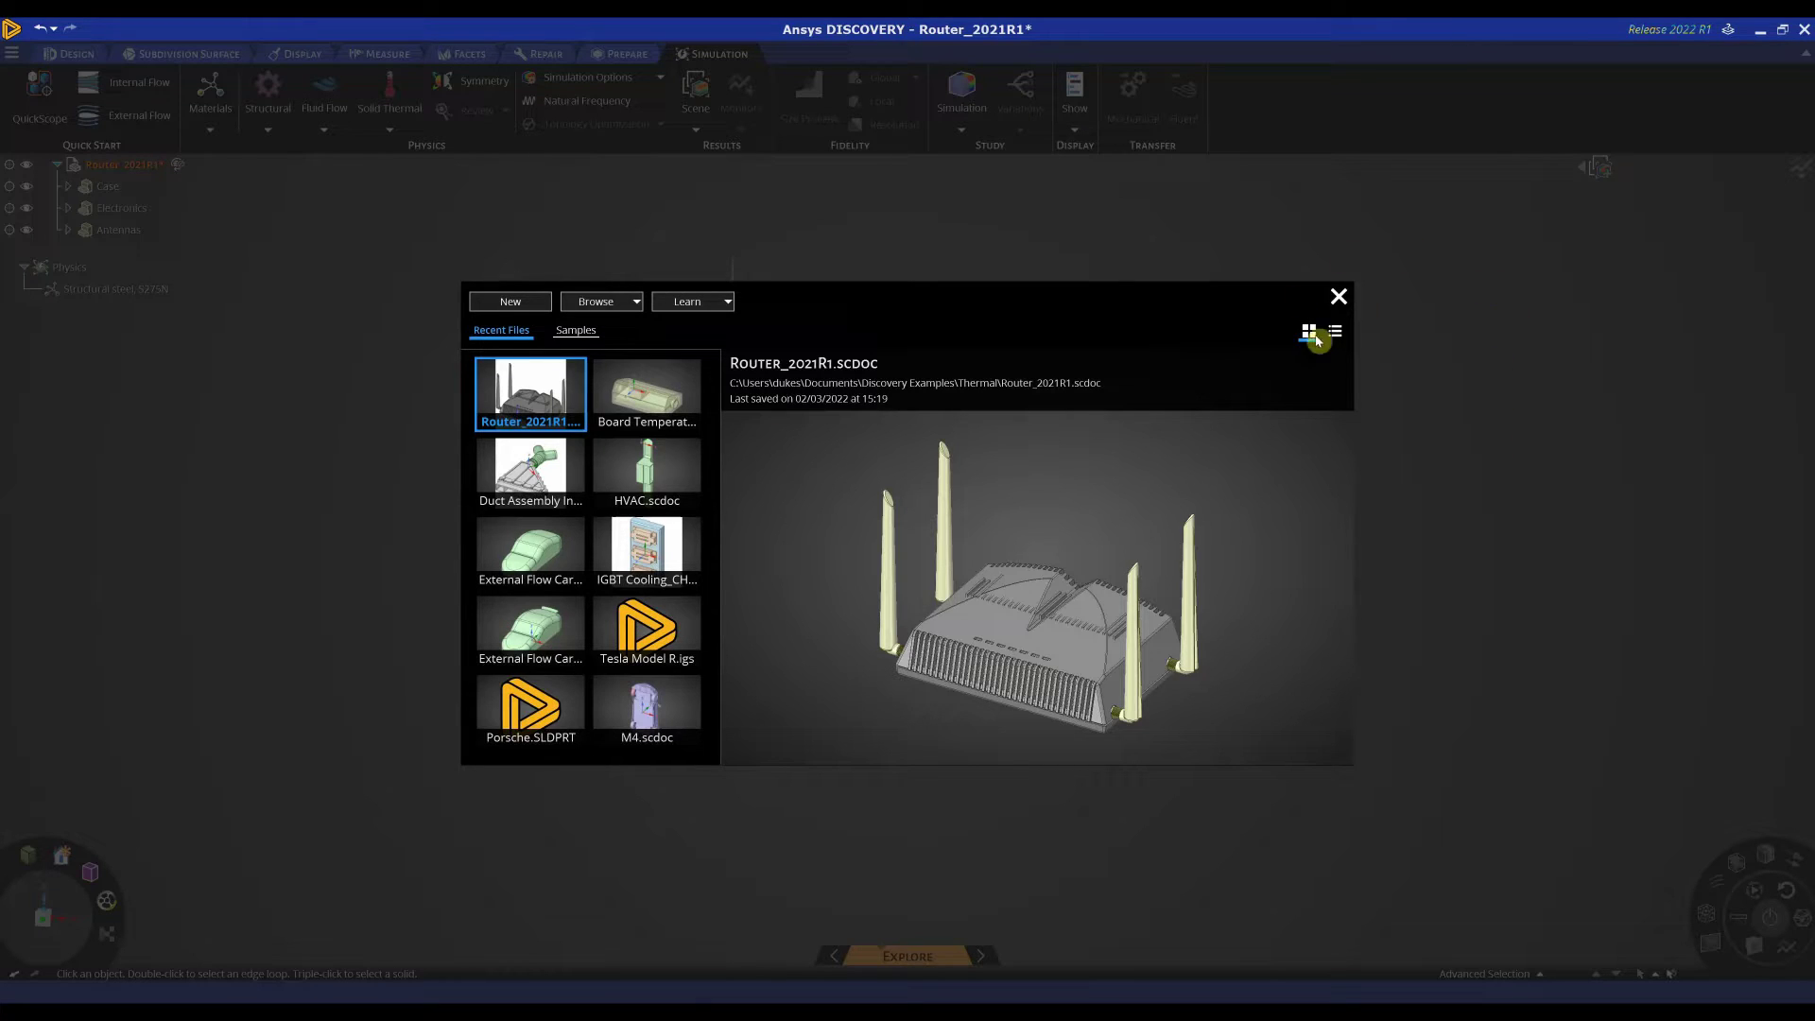
Step: Close the start screen to reveal the router model
left_click(1338, 296)
middle_click_drag(964, 360, 1001, 361)
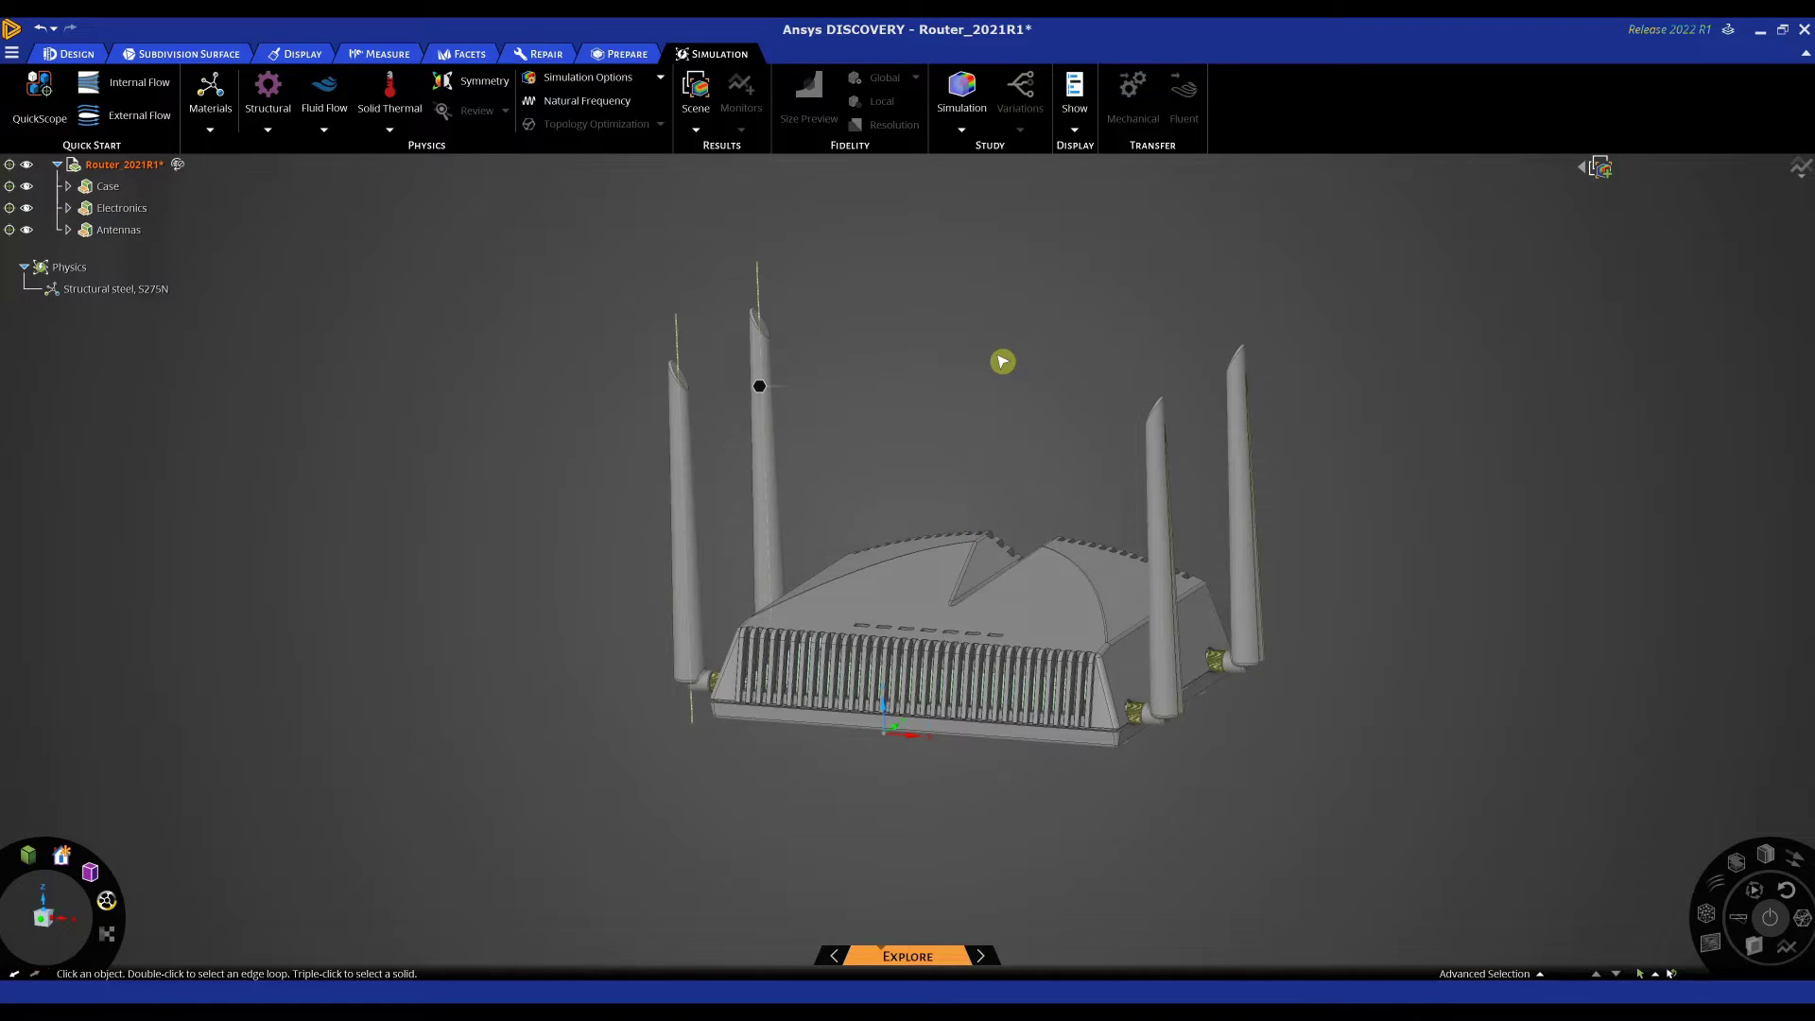
scroll(980, 372, "up", 2)
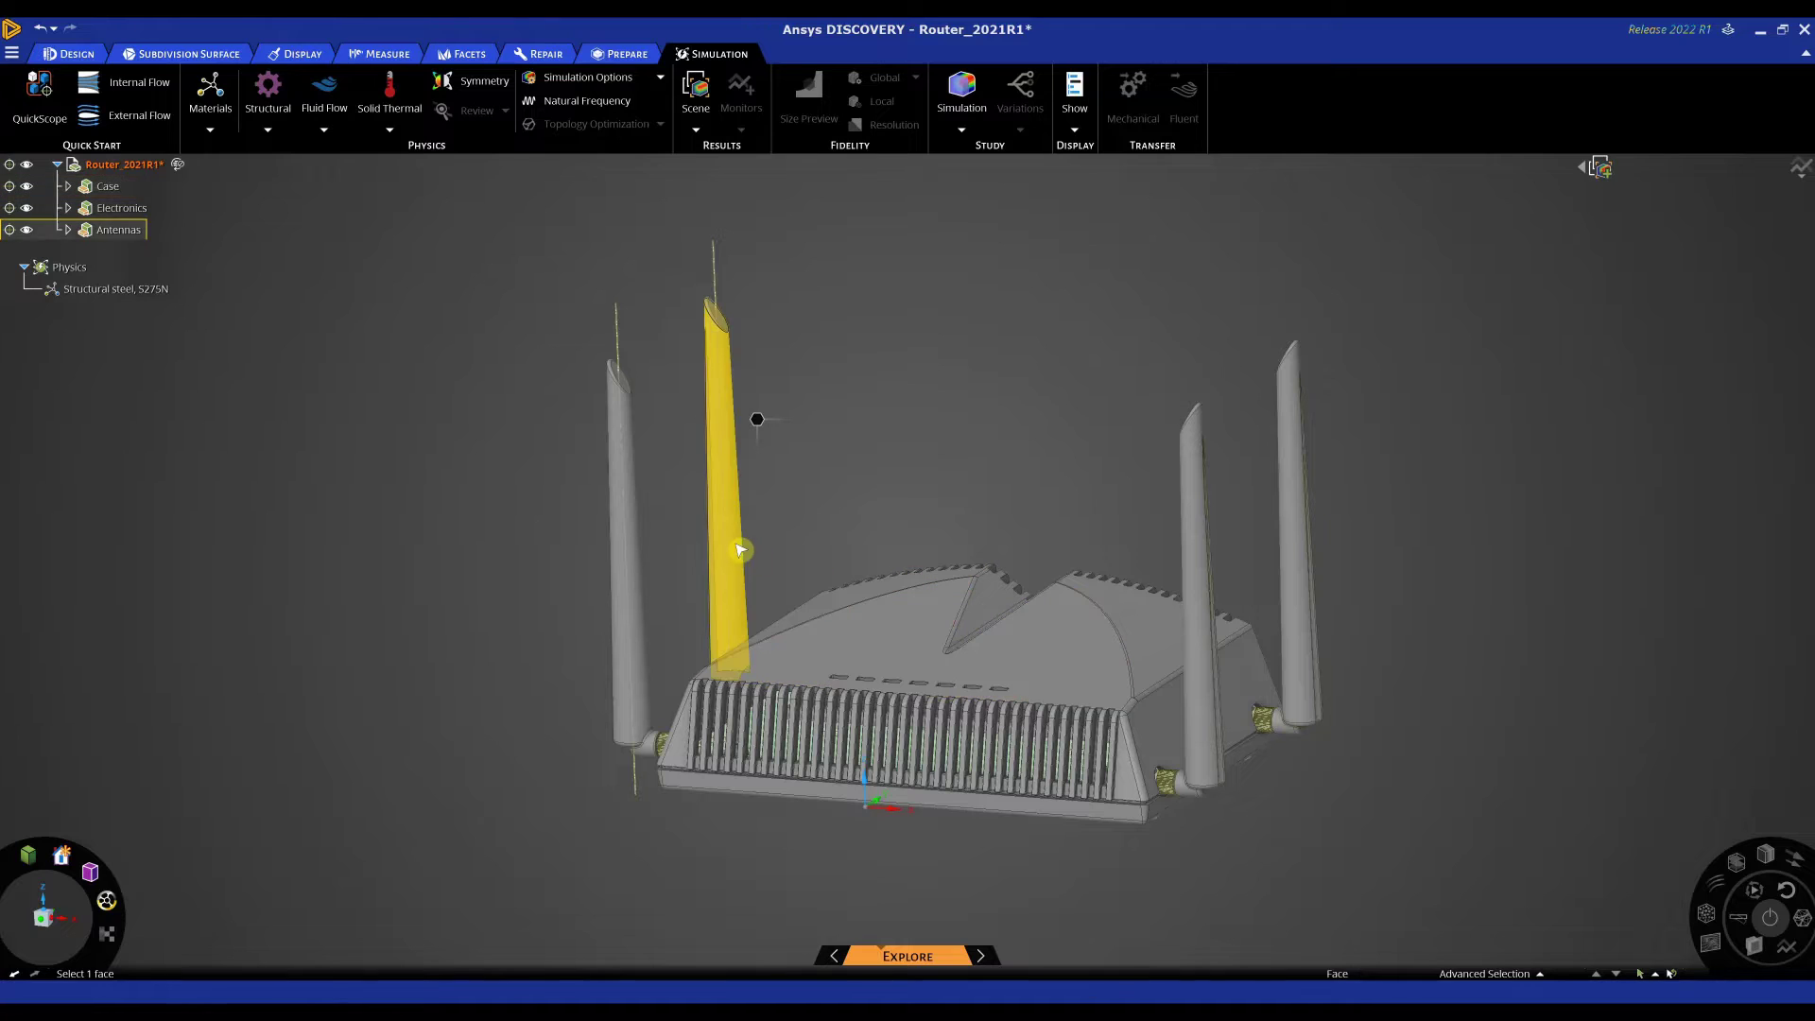
scroll(578, 513, "down", 2)
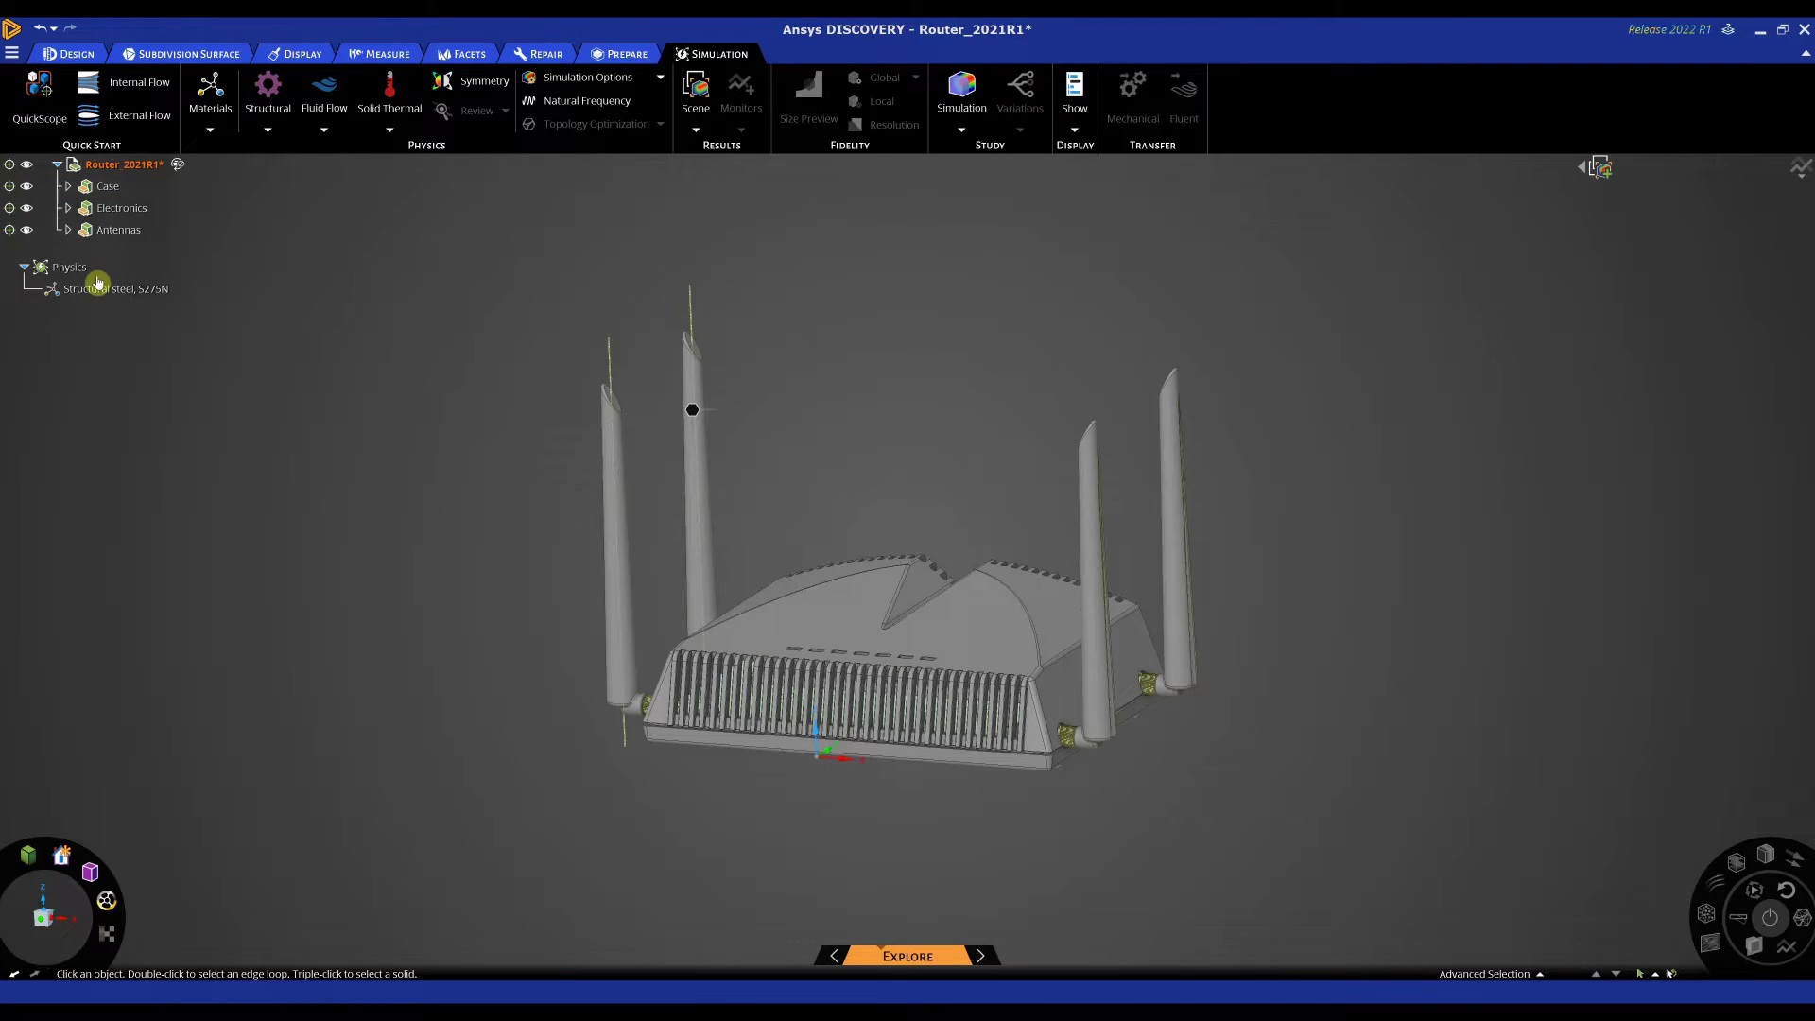
Step: Hide the Case and Antennas and exclude both from the simulation
left_click(31, 189)
left_click(27, 189)
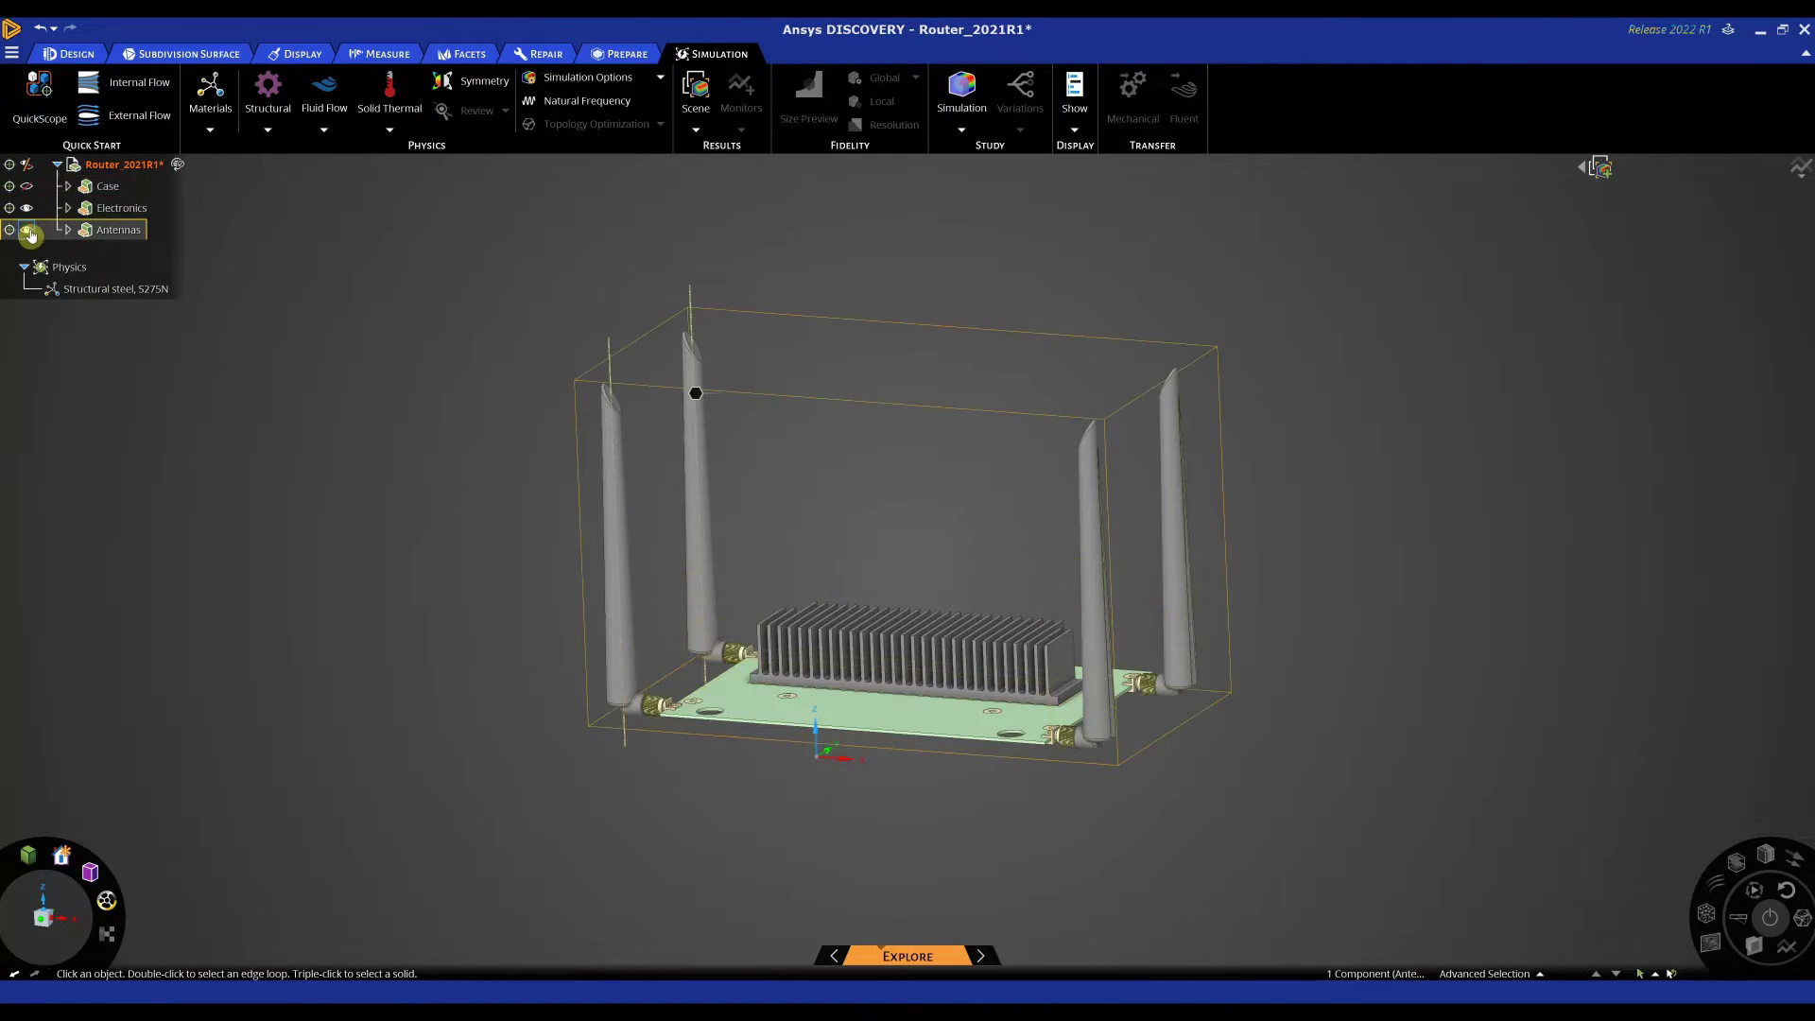
left_click(27, 232)
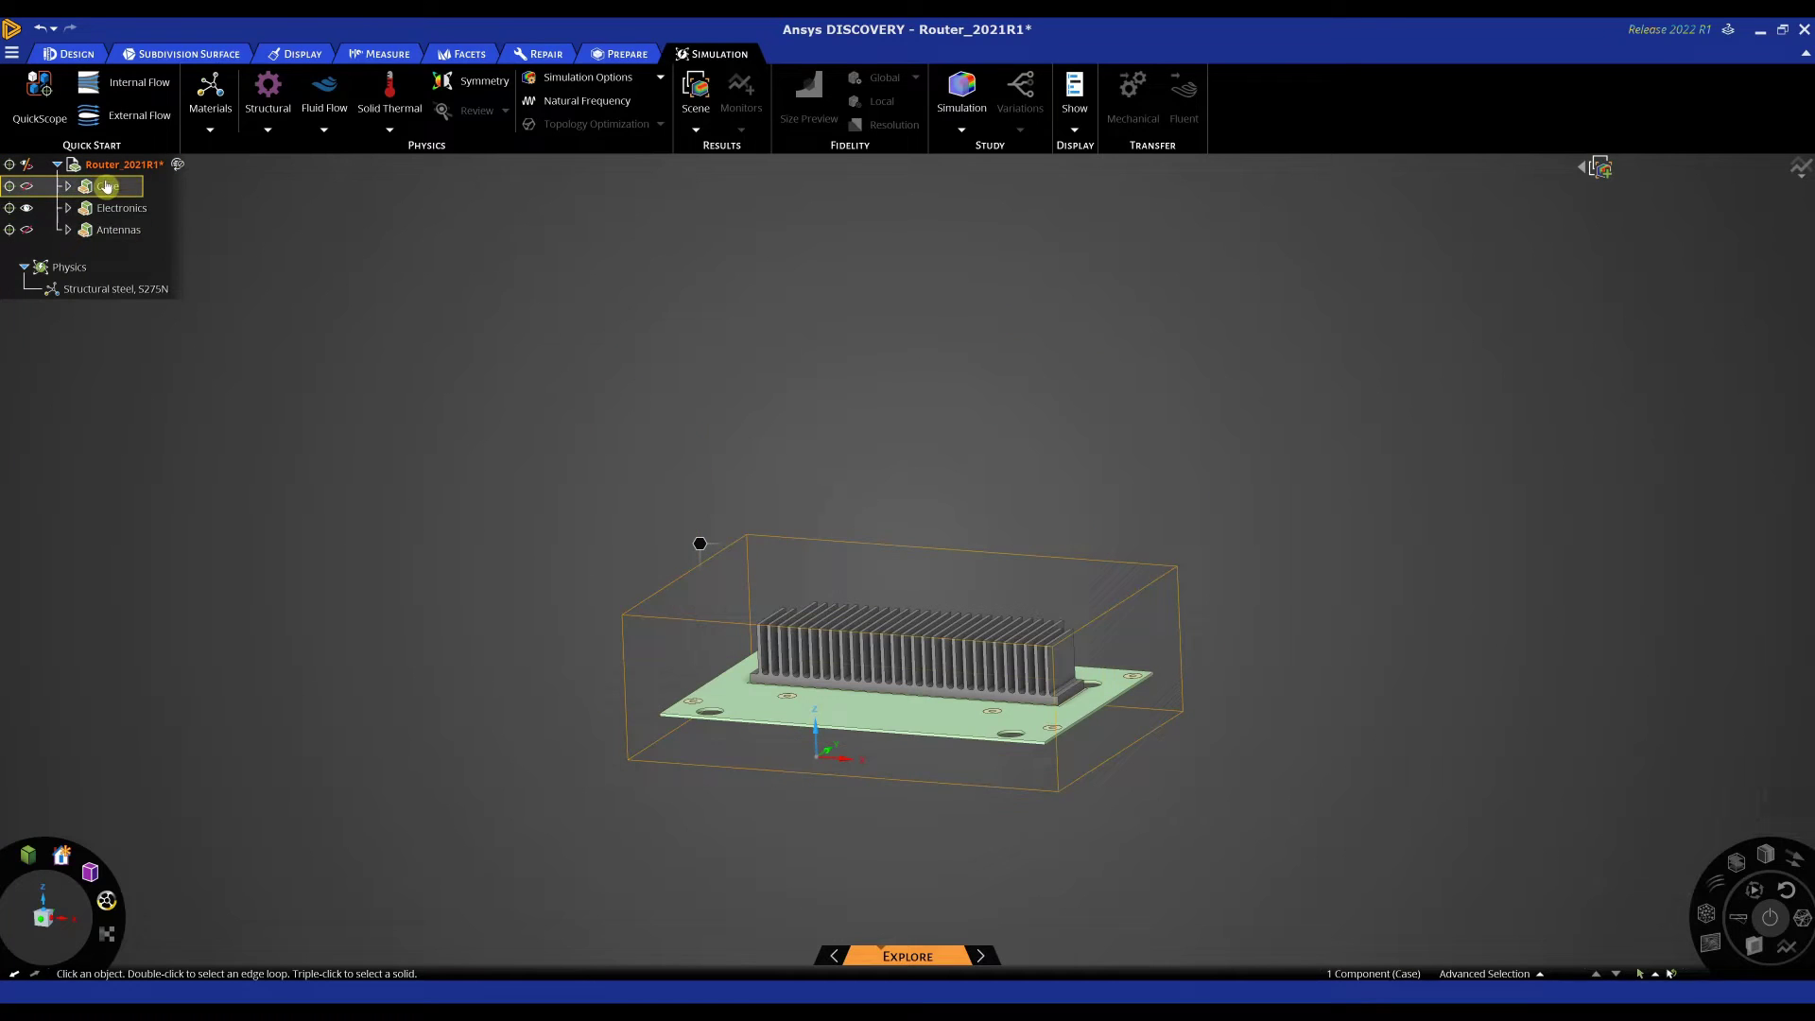
left_click(10, 187)
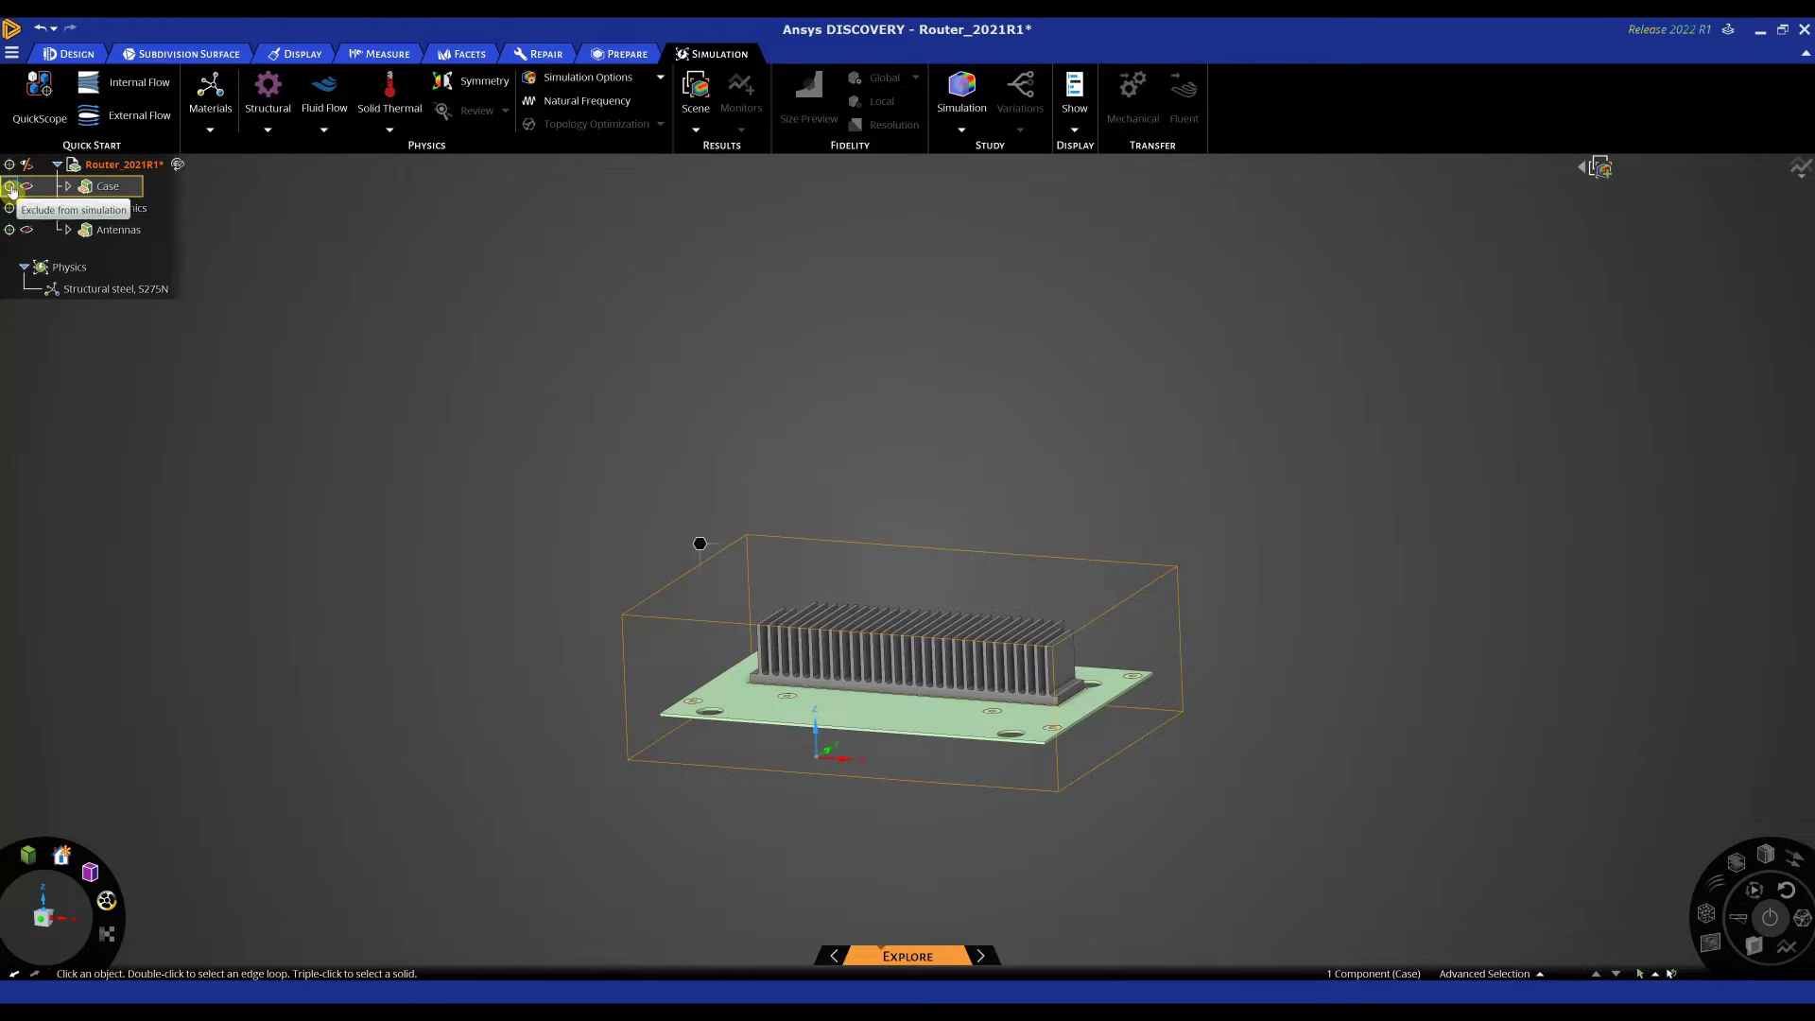
left_click(10, 231)
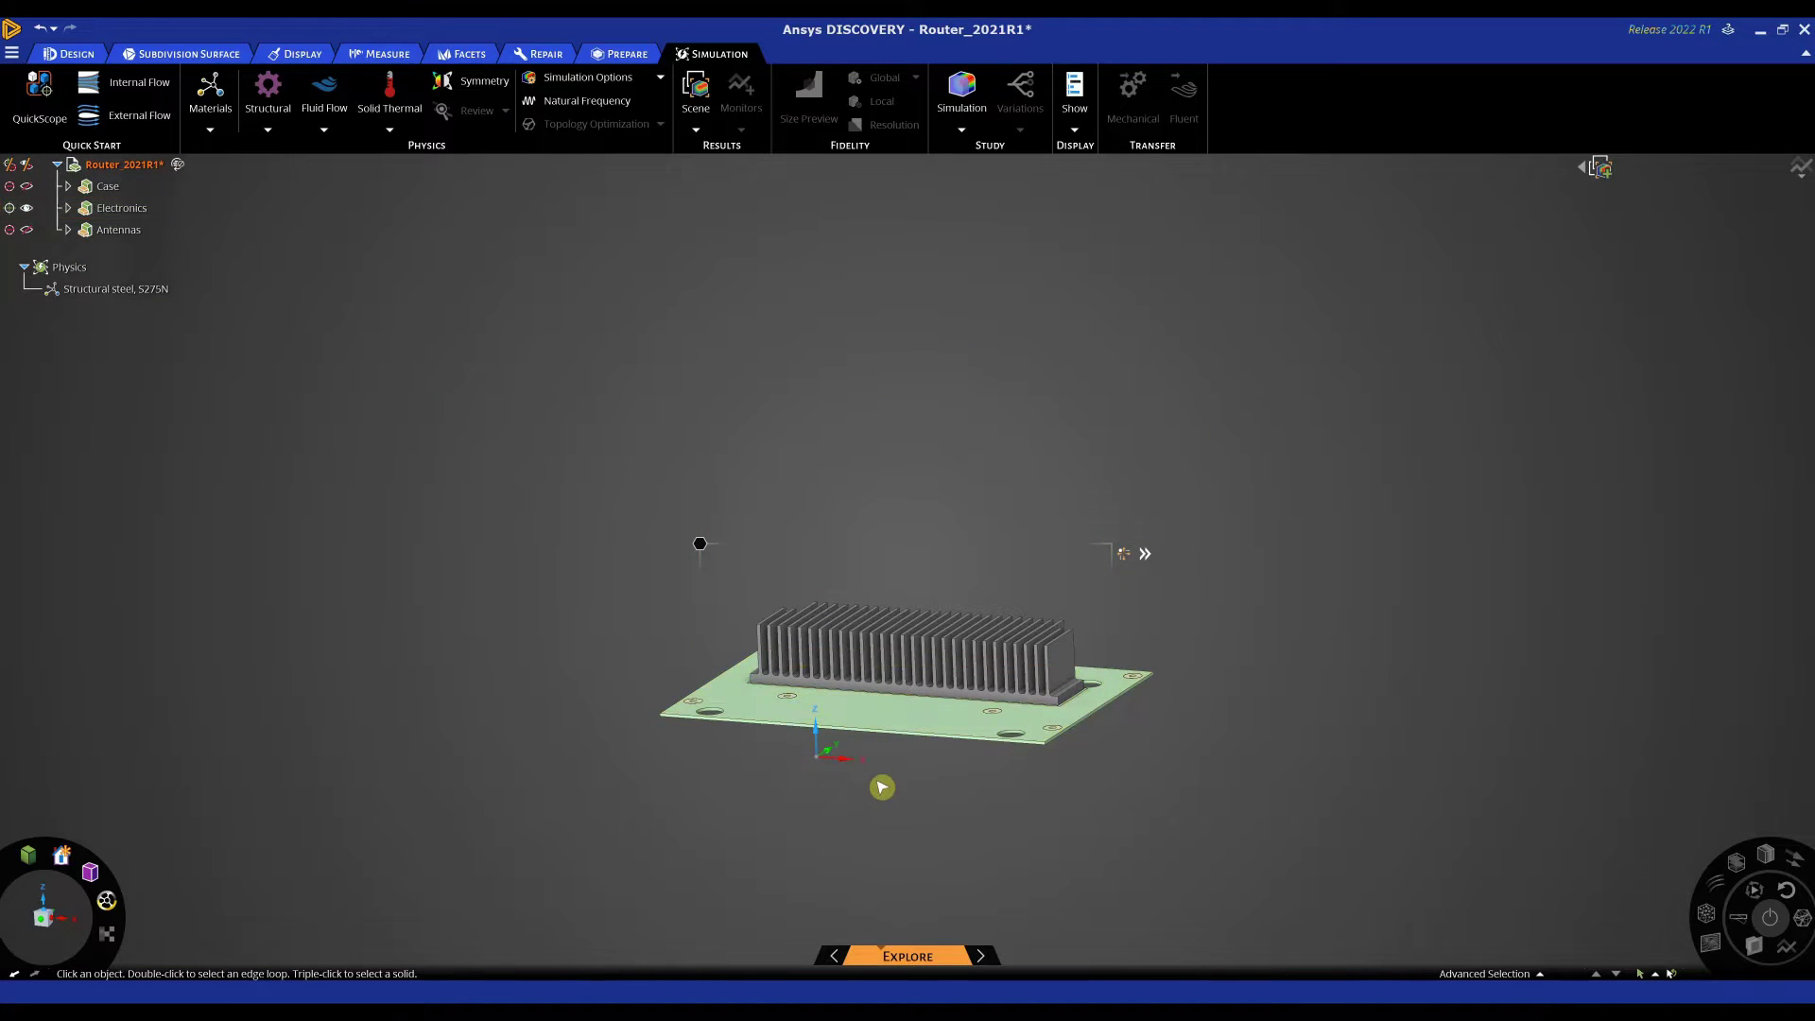
Step: Orbit to the board's underside, select the chip body and bring up its Solid Thermal load options
scroll(881, 786, "up", 2)
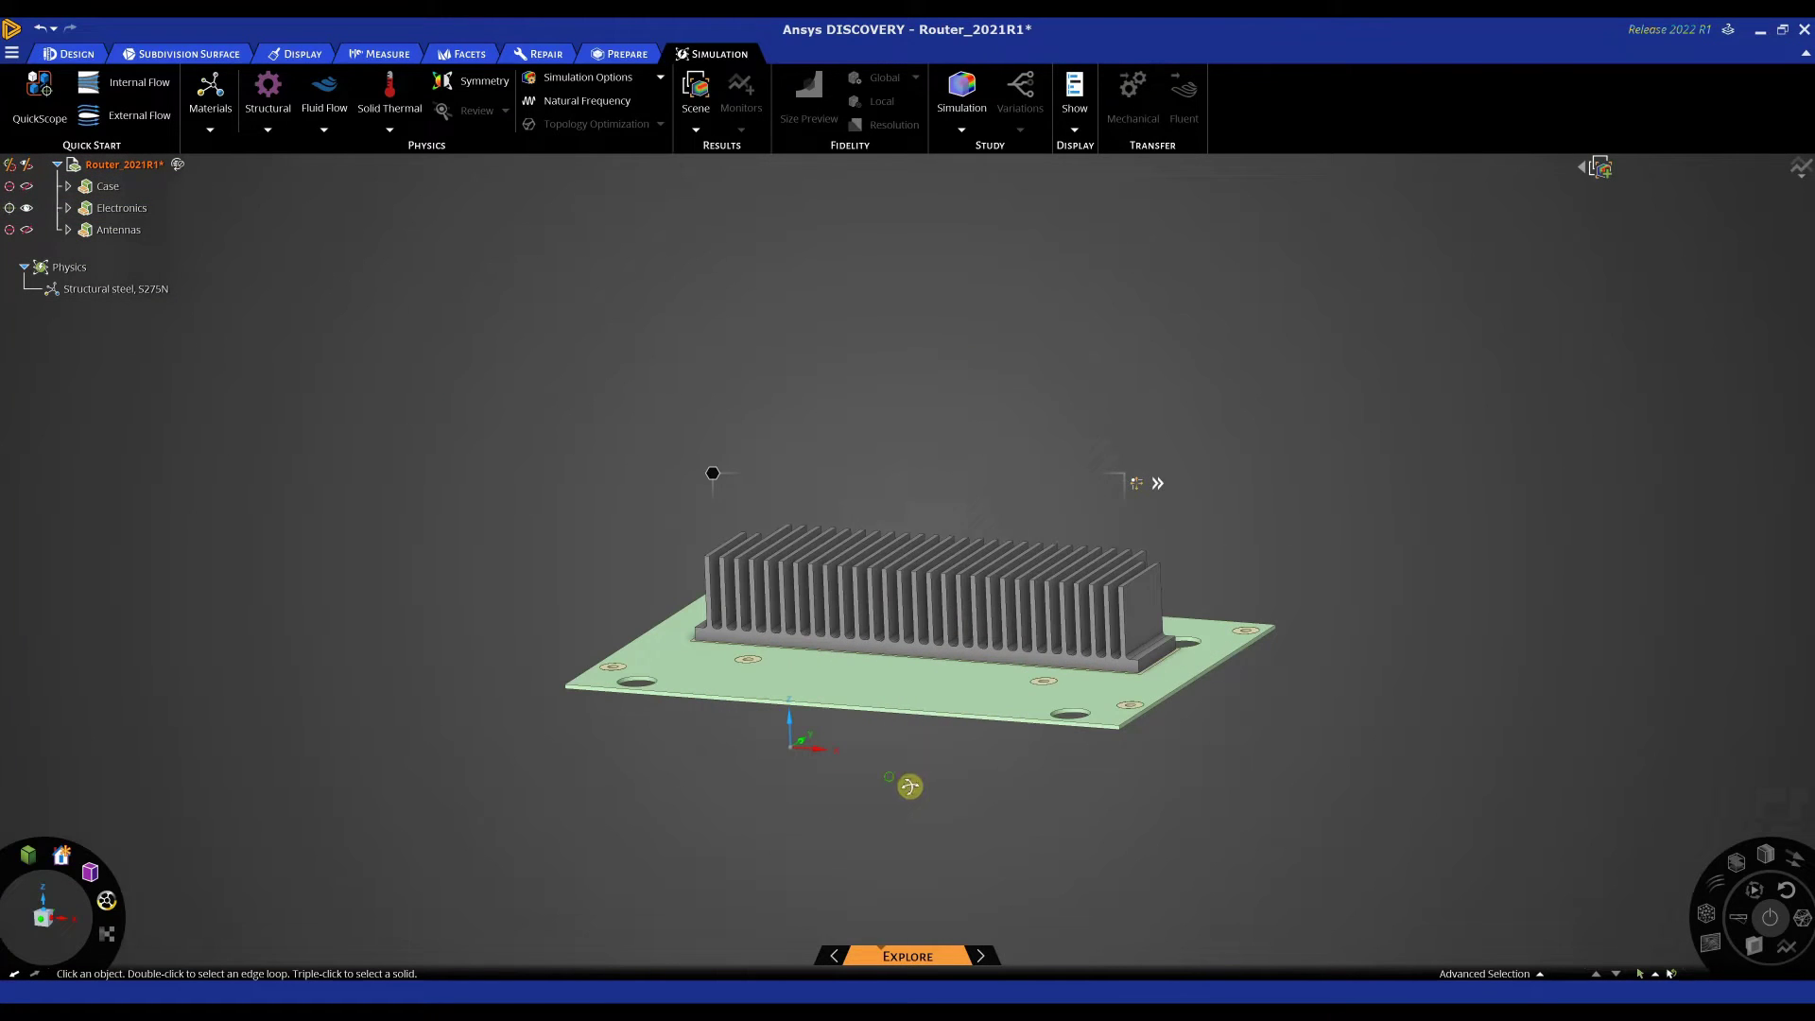
mouse_move(908, 781)
middle_mouse_down()
mouse_move(946, 777)
mouse_move(908, 769)
mouse_move(946, 733)
mouse_move(936, 769)
mouse_move(871, 819)
mouse_move(948, 822)
middle_mouse_up()
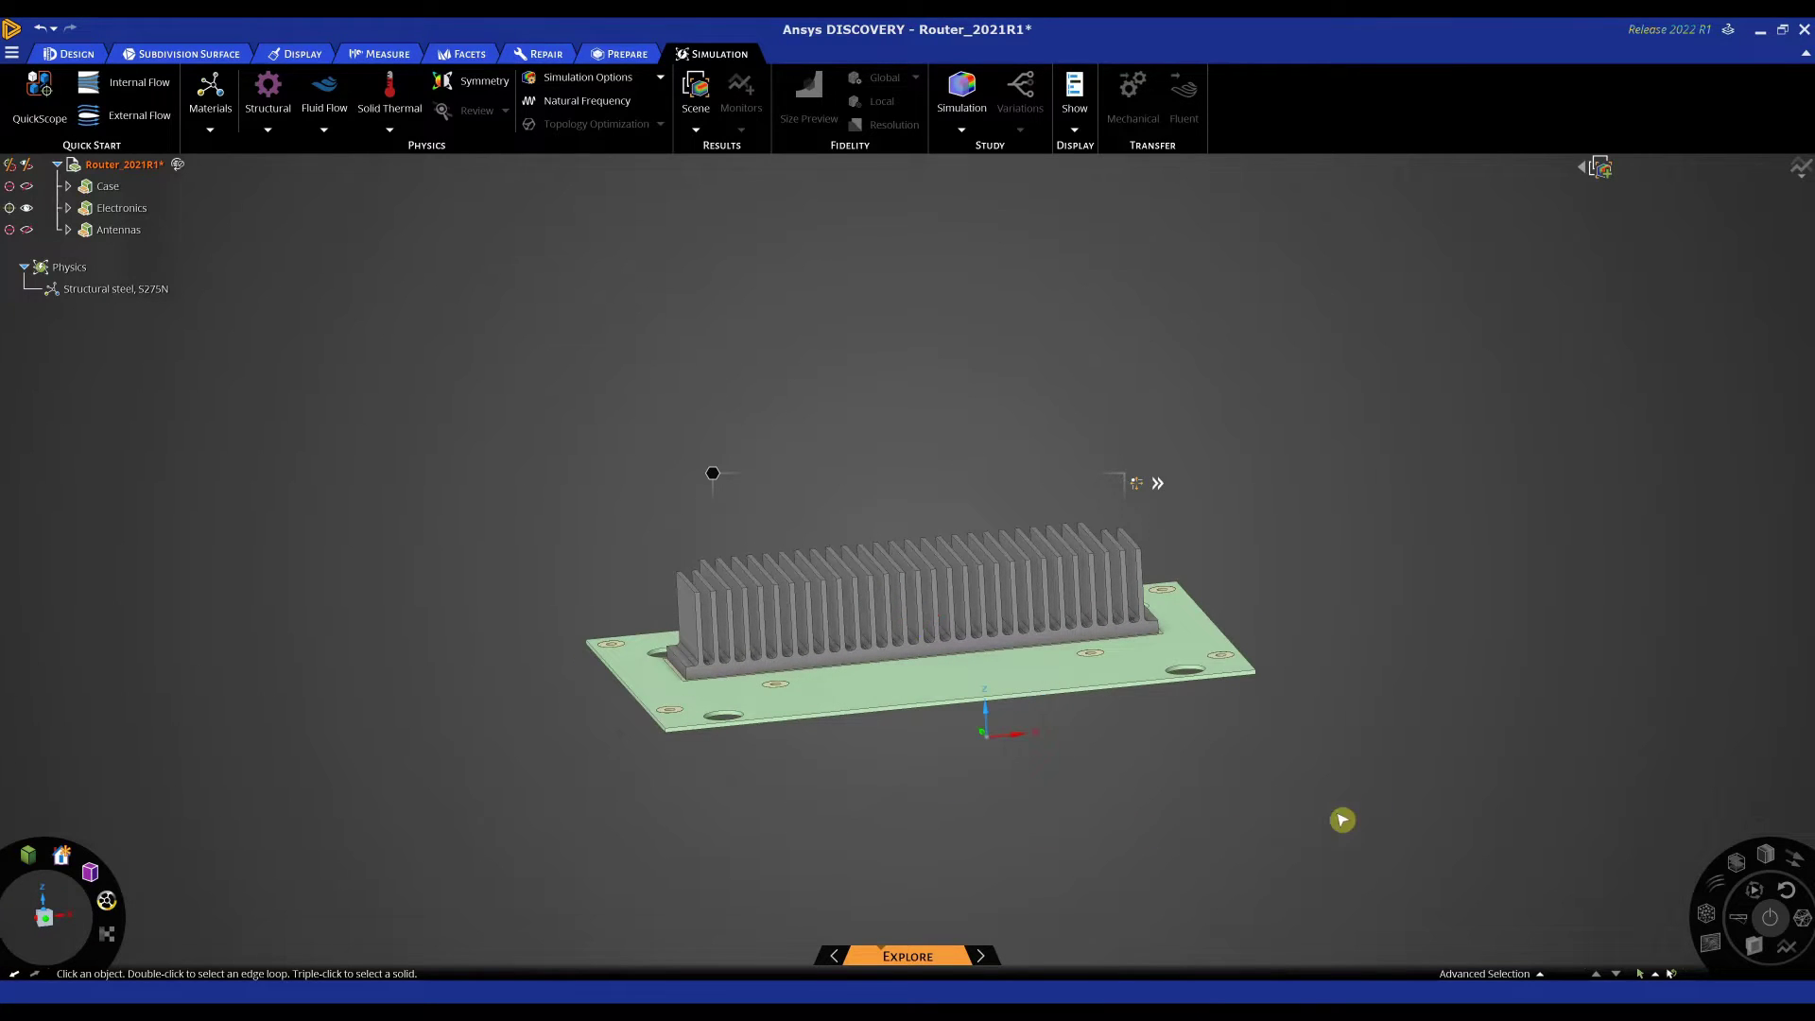
middle_click_drag(1341, 819, 1239, 705)
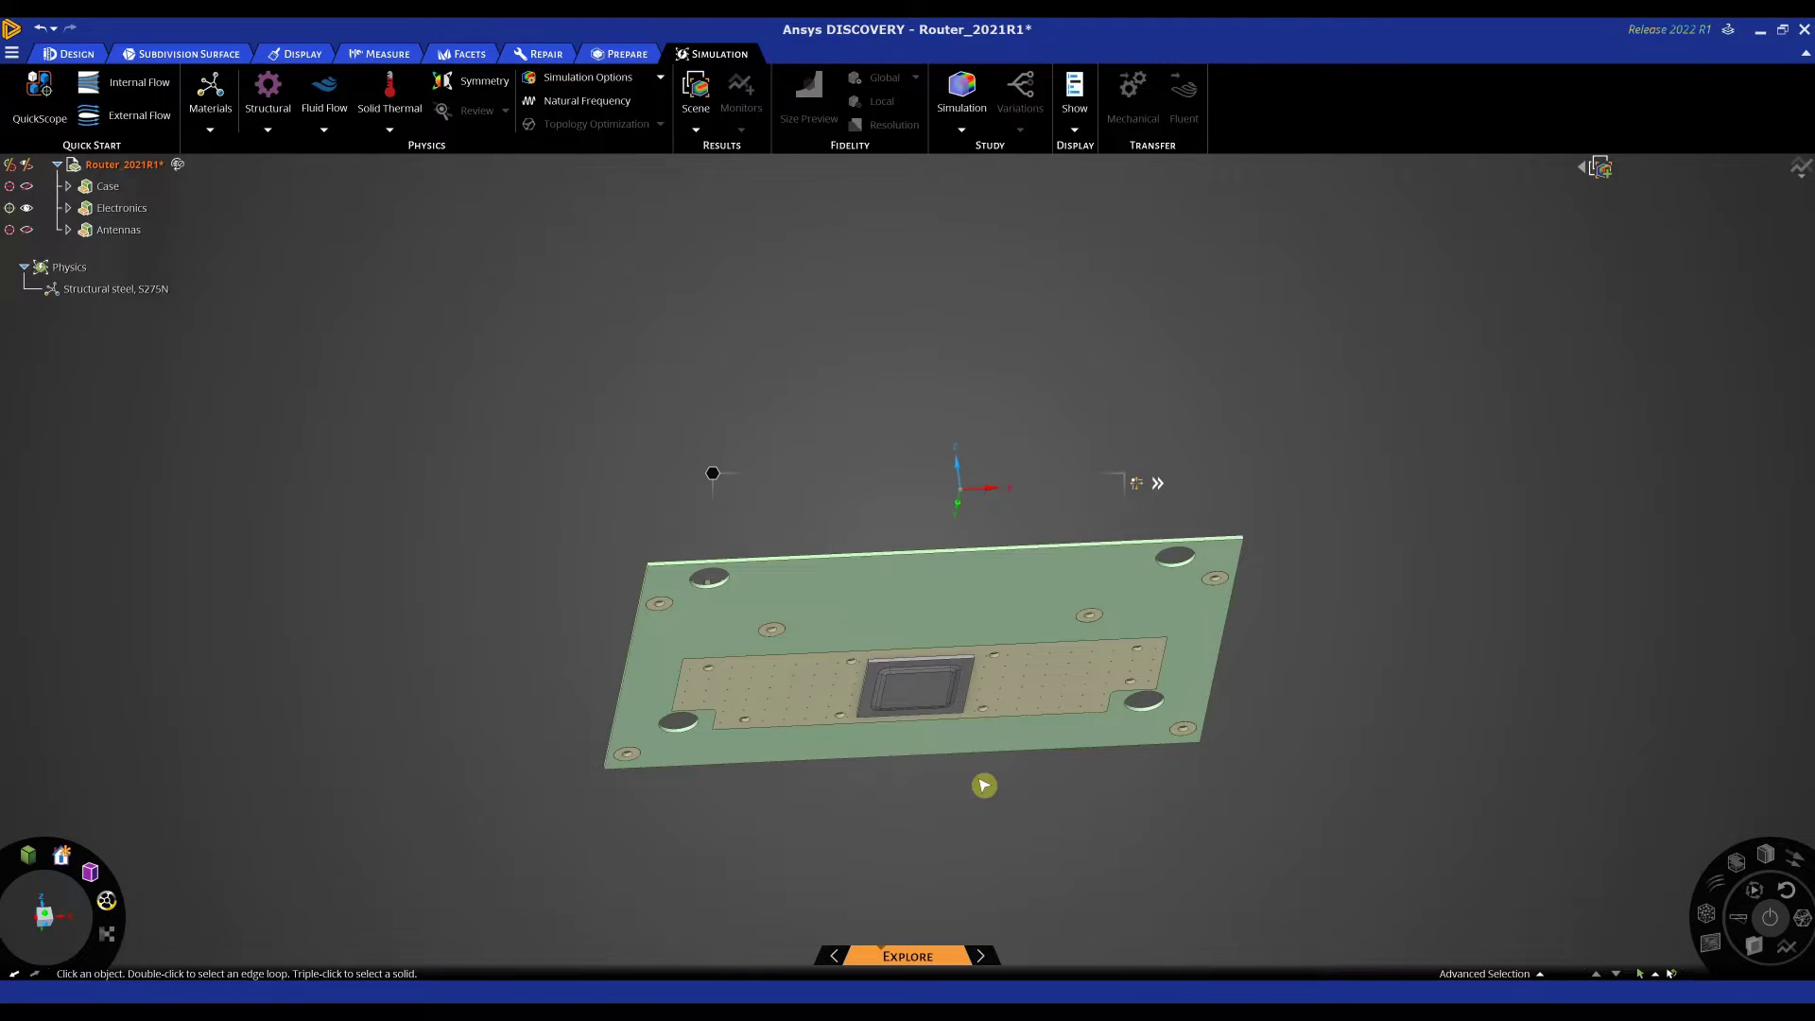
left_click(905, 688)
double_click(906, 688)
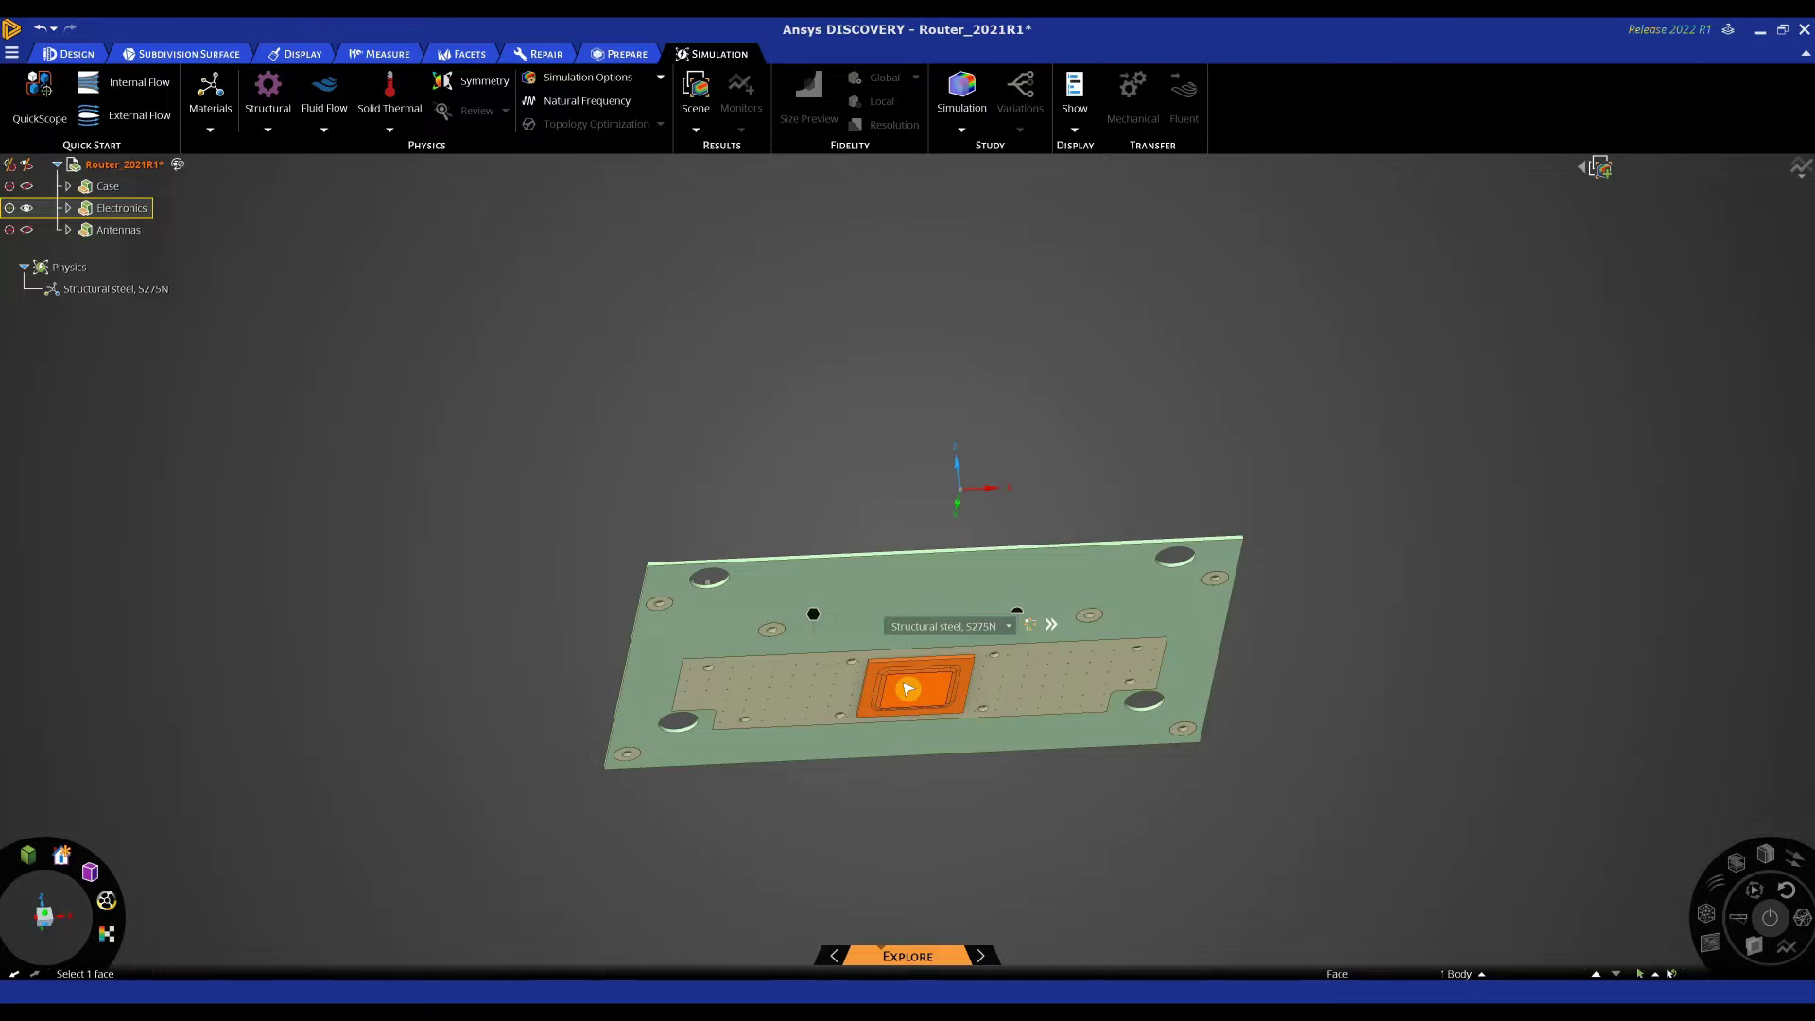
left_click(814, 623)
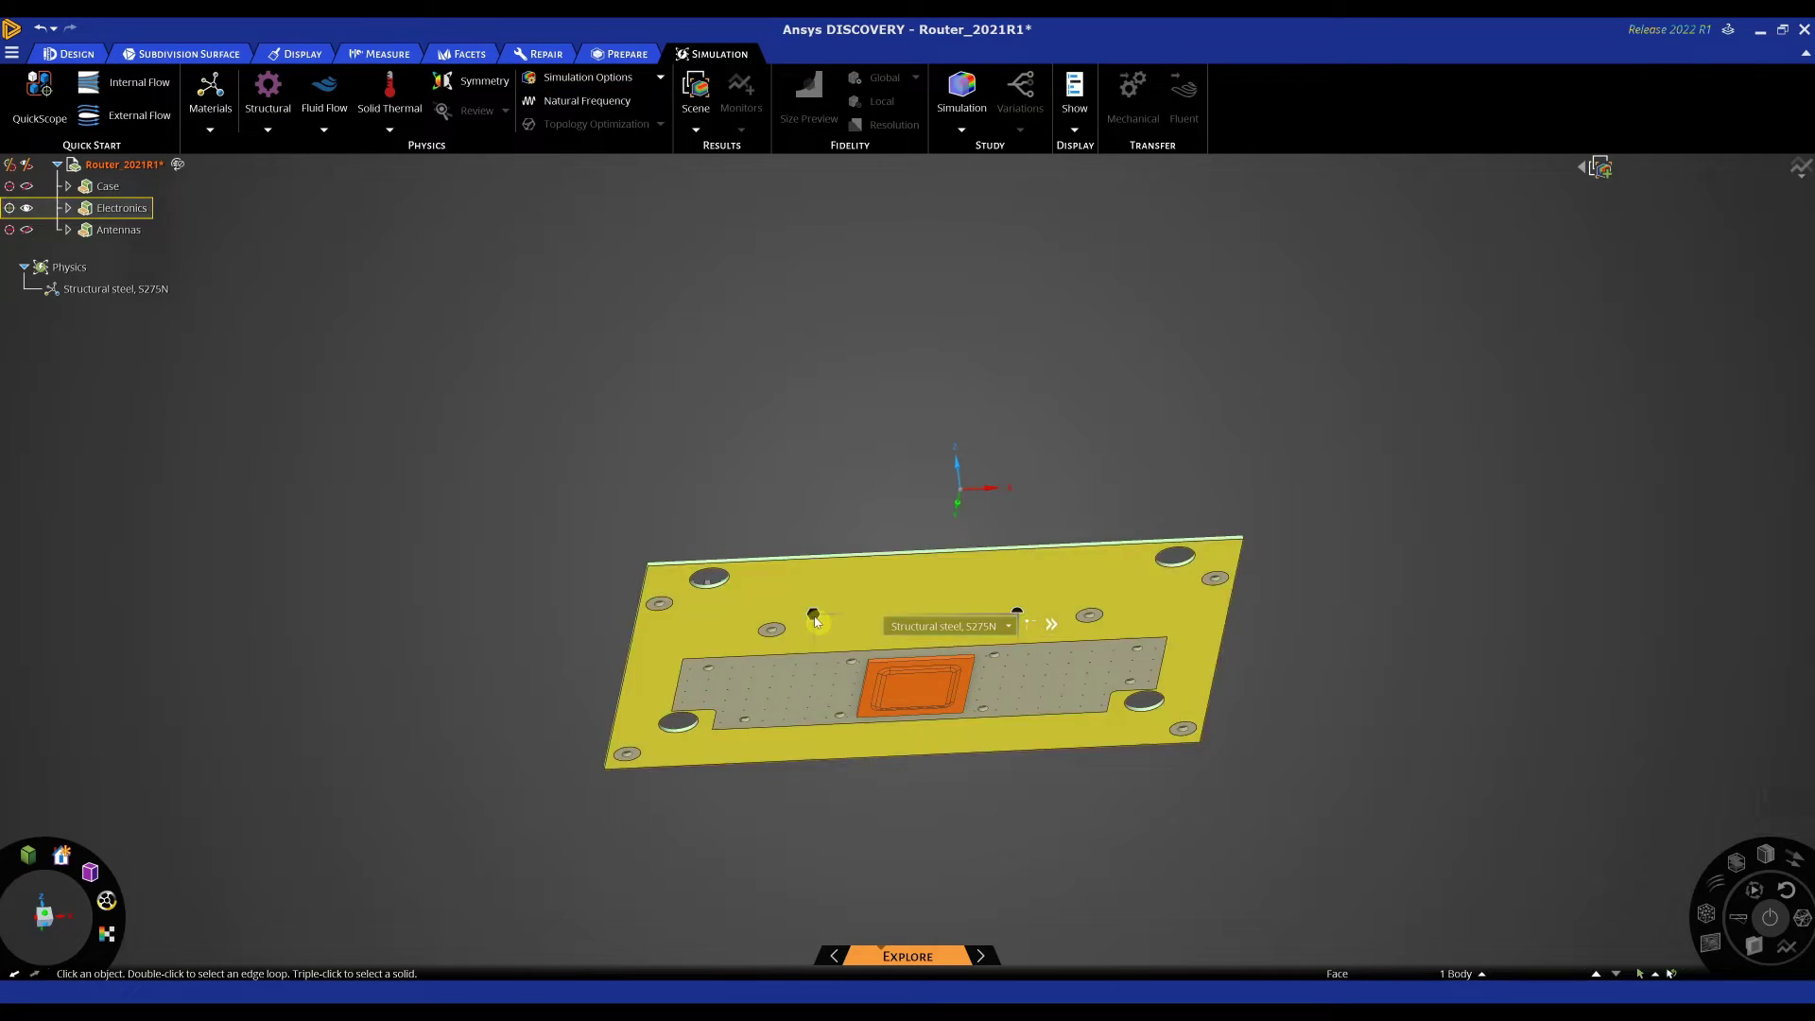
right_click(815, 622)
mouse_move(864, 621)
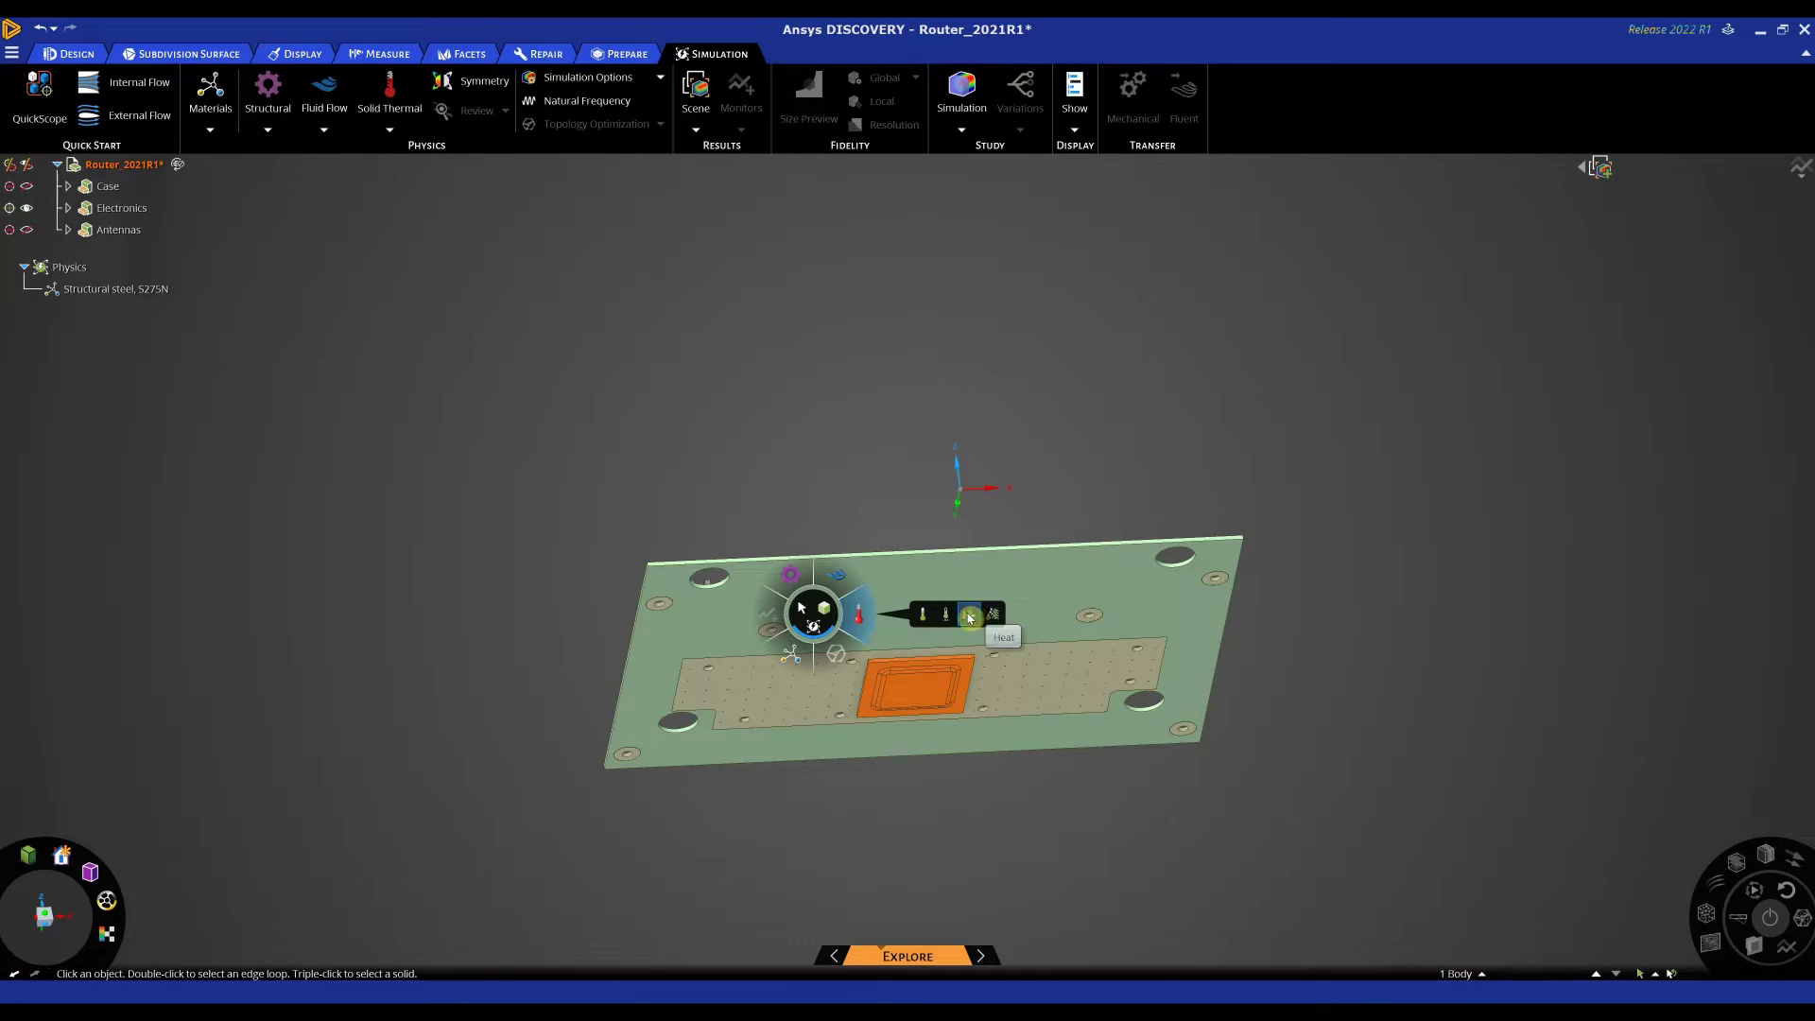
Step: Apply a 20 W heat load to the chip and exit the heat tool
left_click(969, 617)
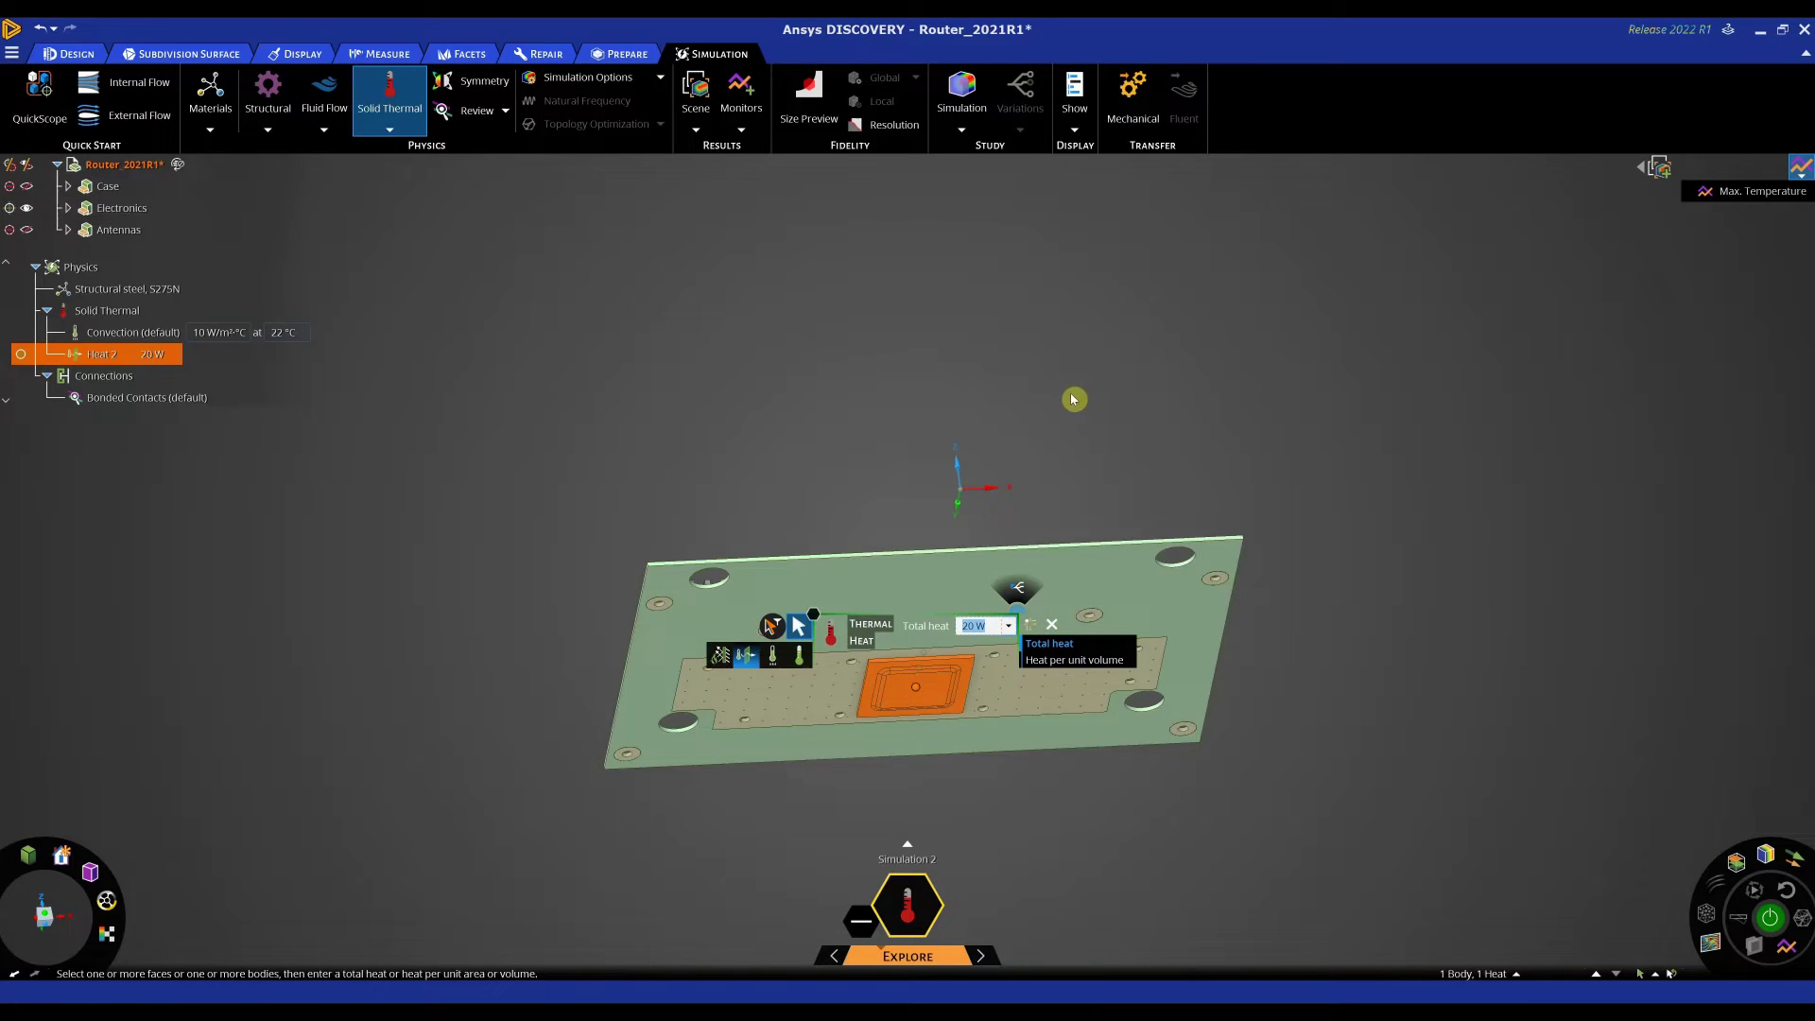
left_click(1200, 335)
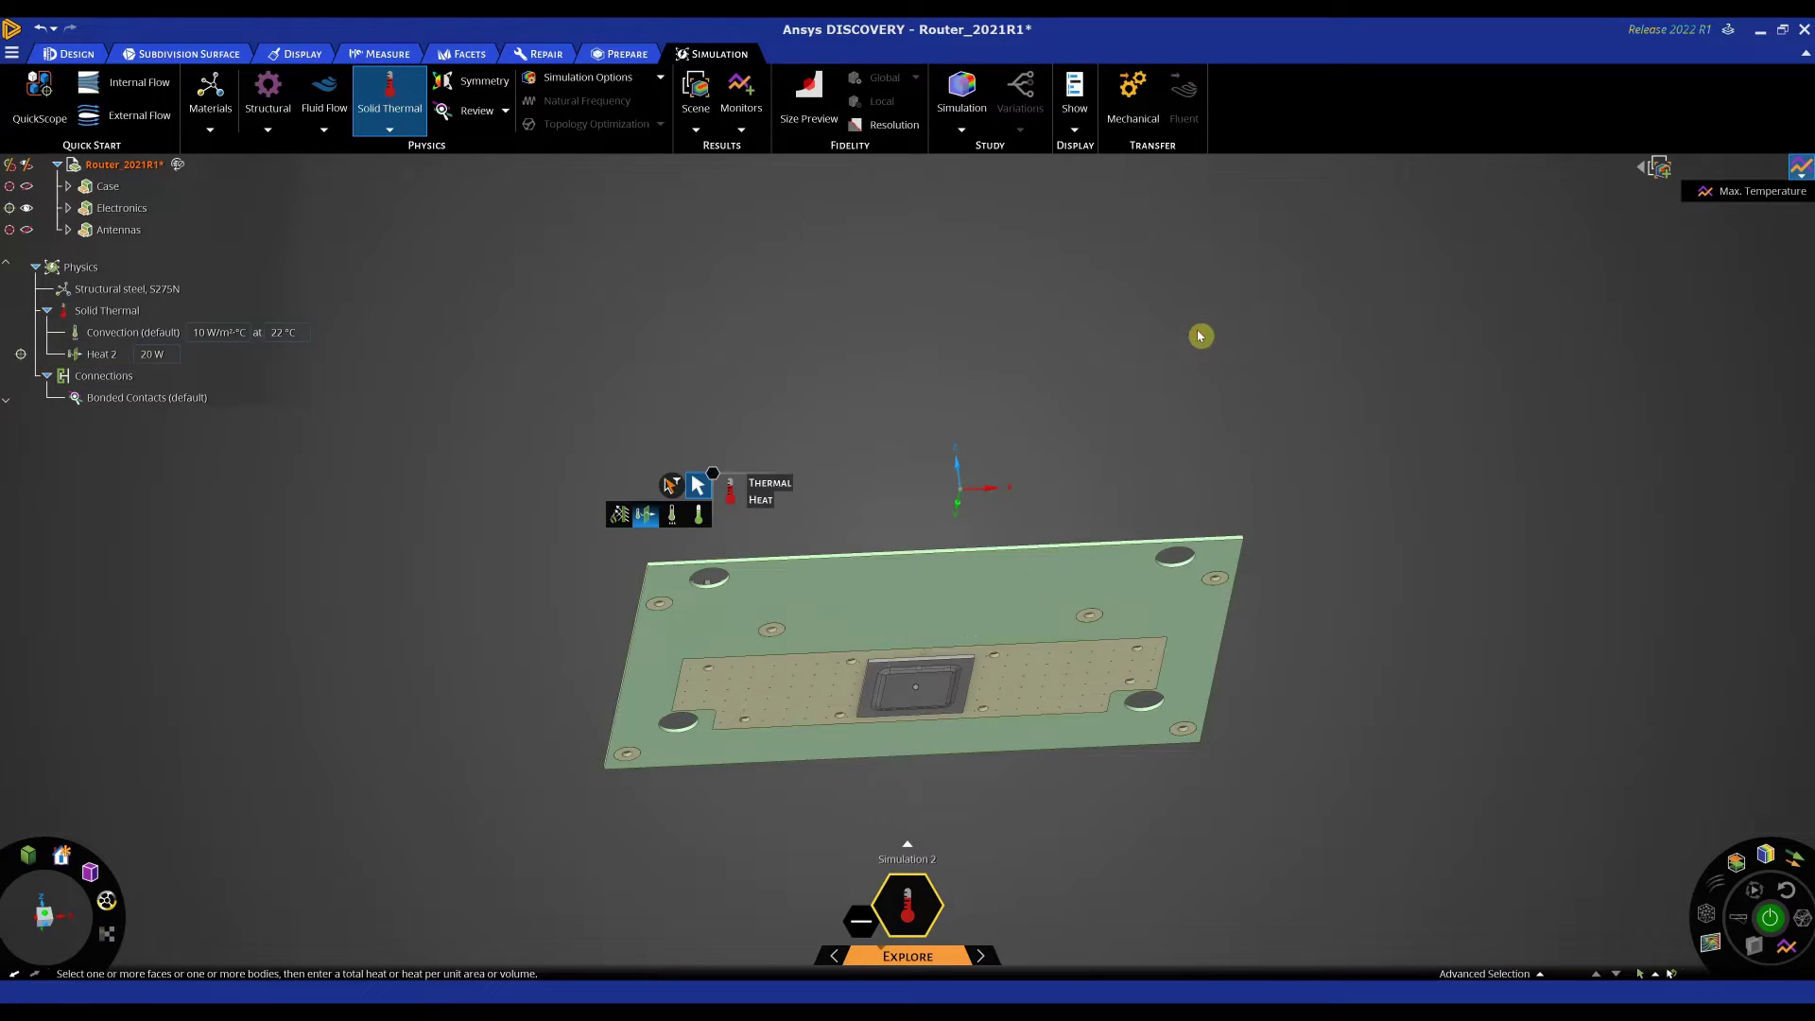
middle_click_drag(1200, 336, 1130, 410)
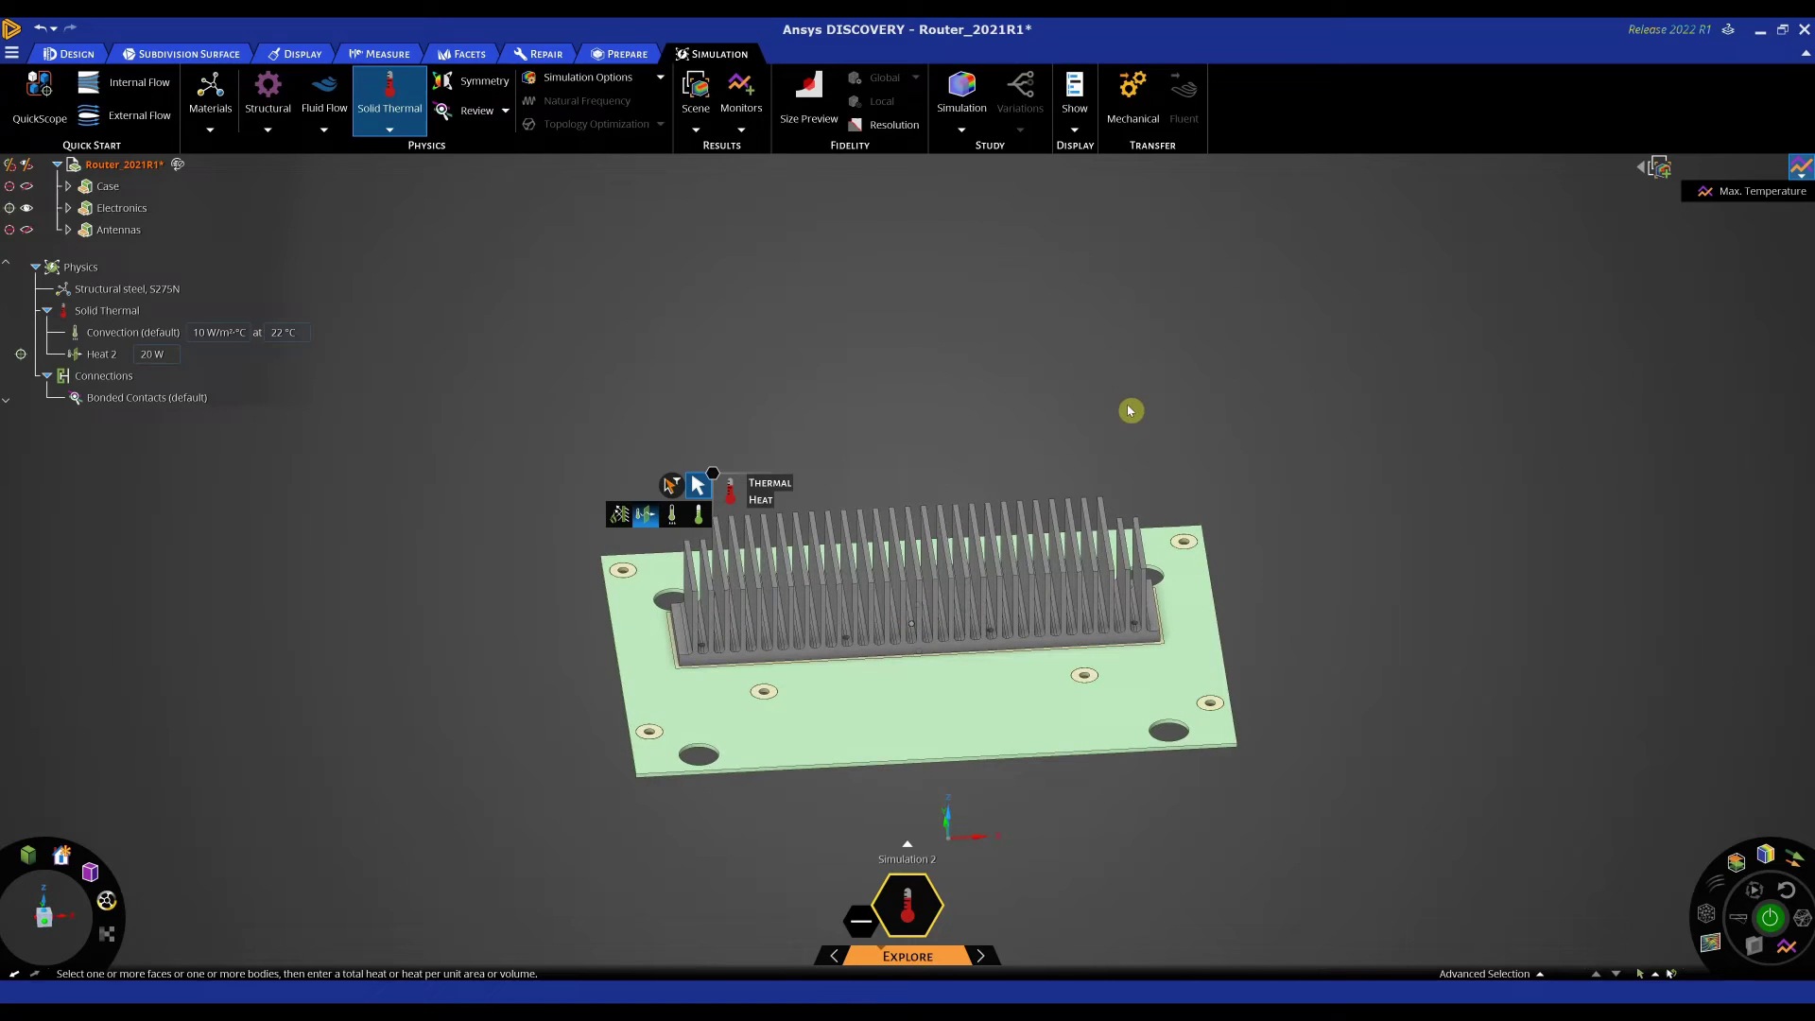
key("Escape")
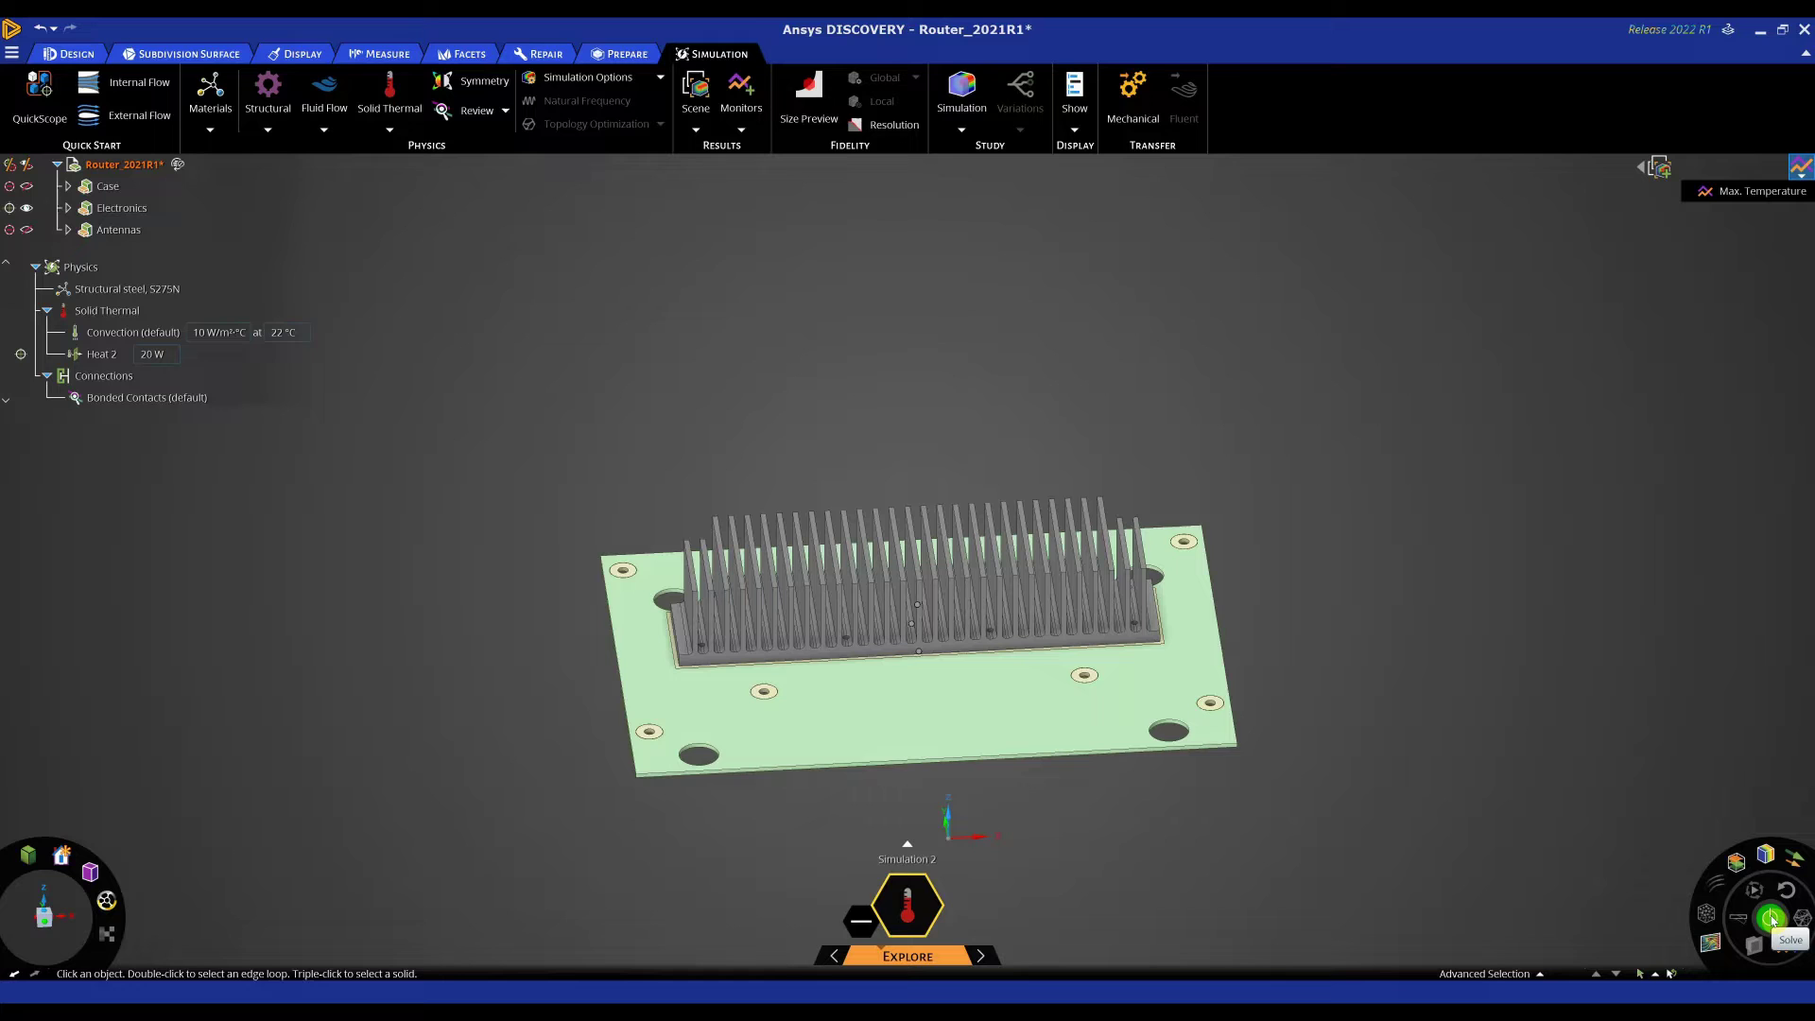
Step: Solve the thermal simulation and confirm the legend units stay in °C
left_click(1771, 917)
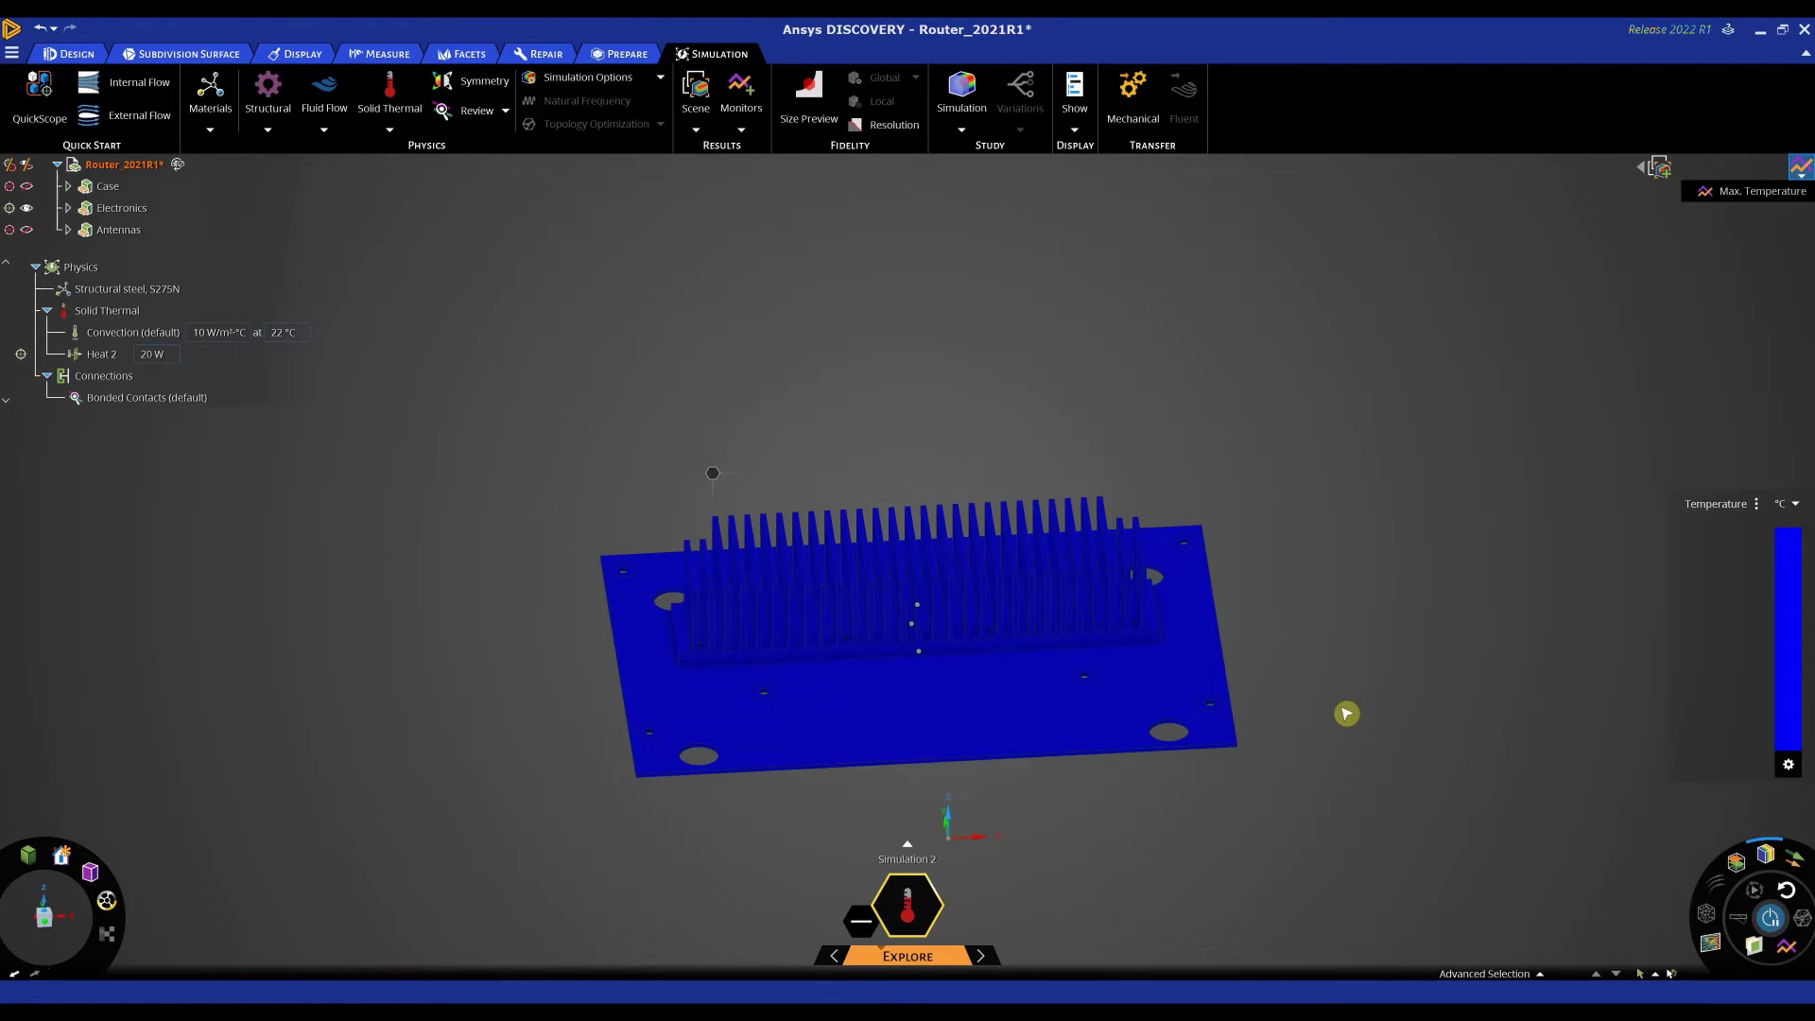
mouse_move(1352, 794)
middle_mouse_down()
mouse_move(1401, 766)
mouse_move(1377, 762)
mouse_move(1384, 810)
middle_mouse_up()
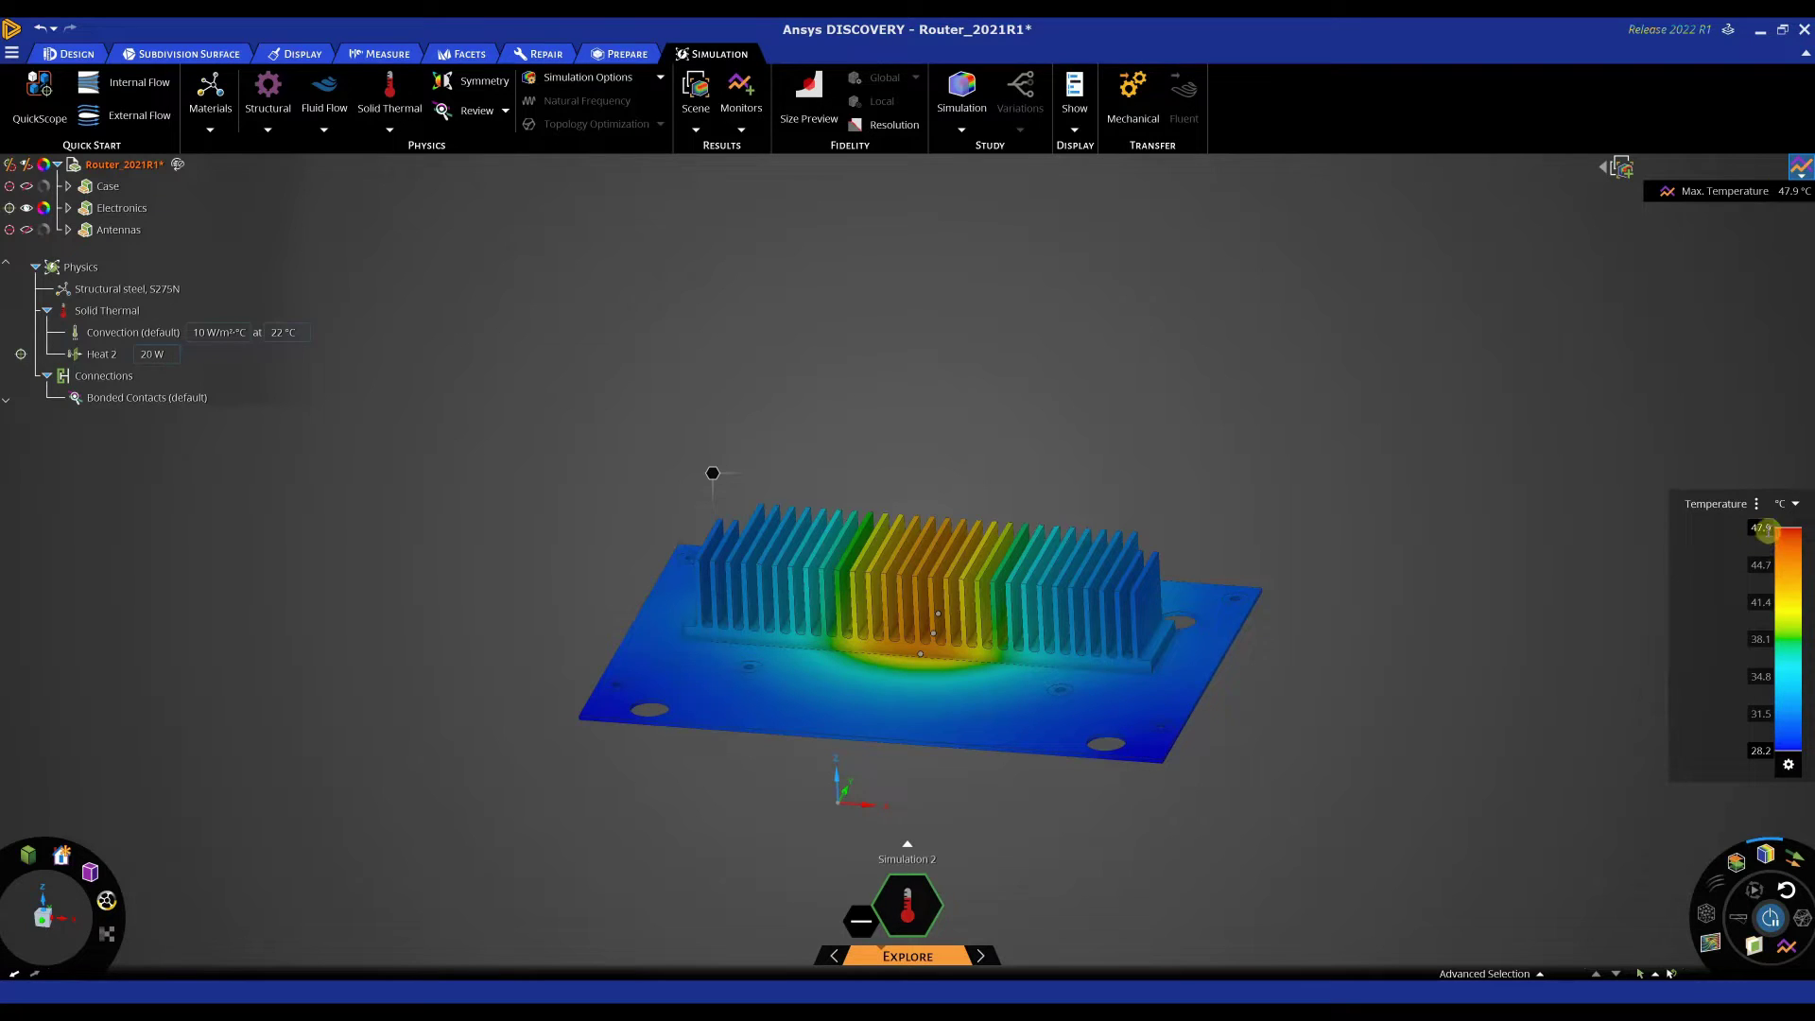
left_click(1781, 508)
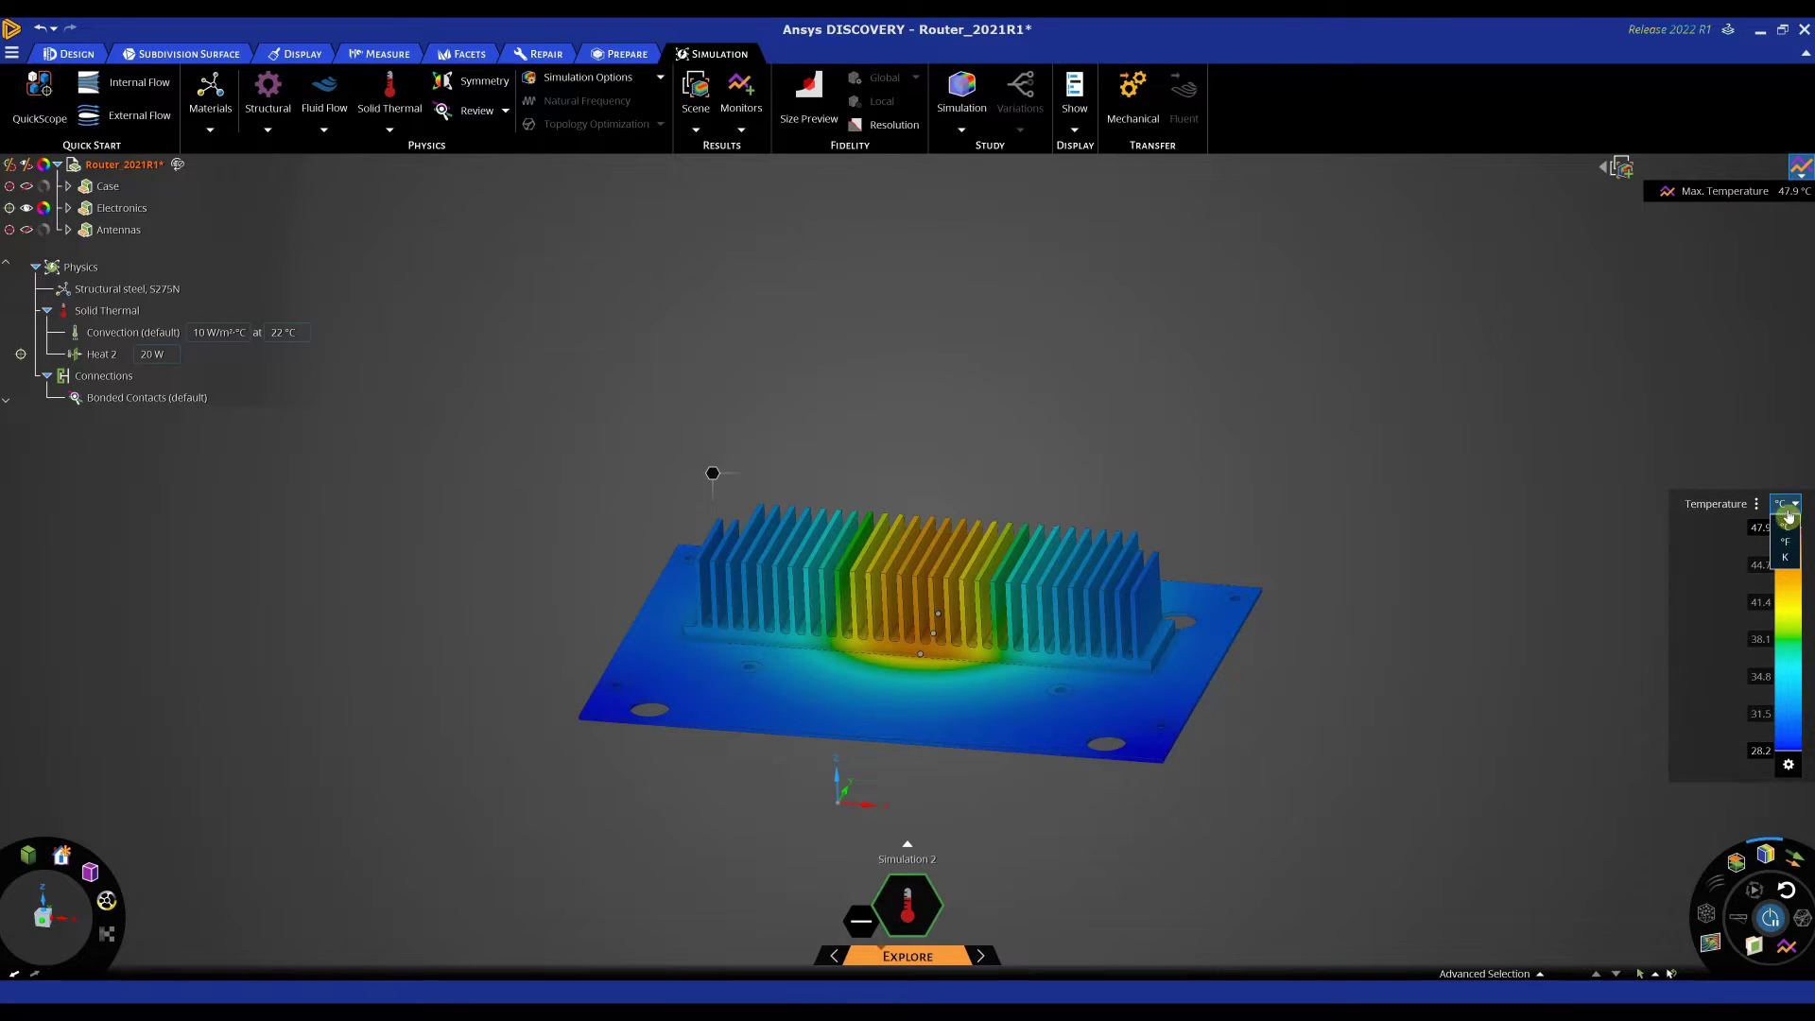
left_click(1784, 527)
Step: Switch the result legend to Heat Flux and then back to Temperature
left_click(1756, 507)
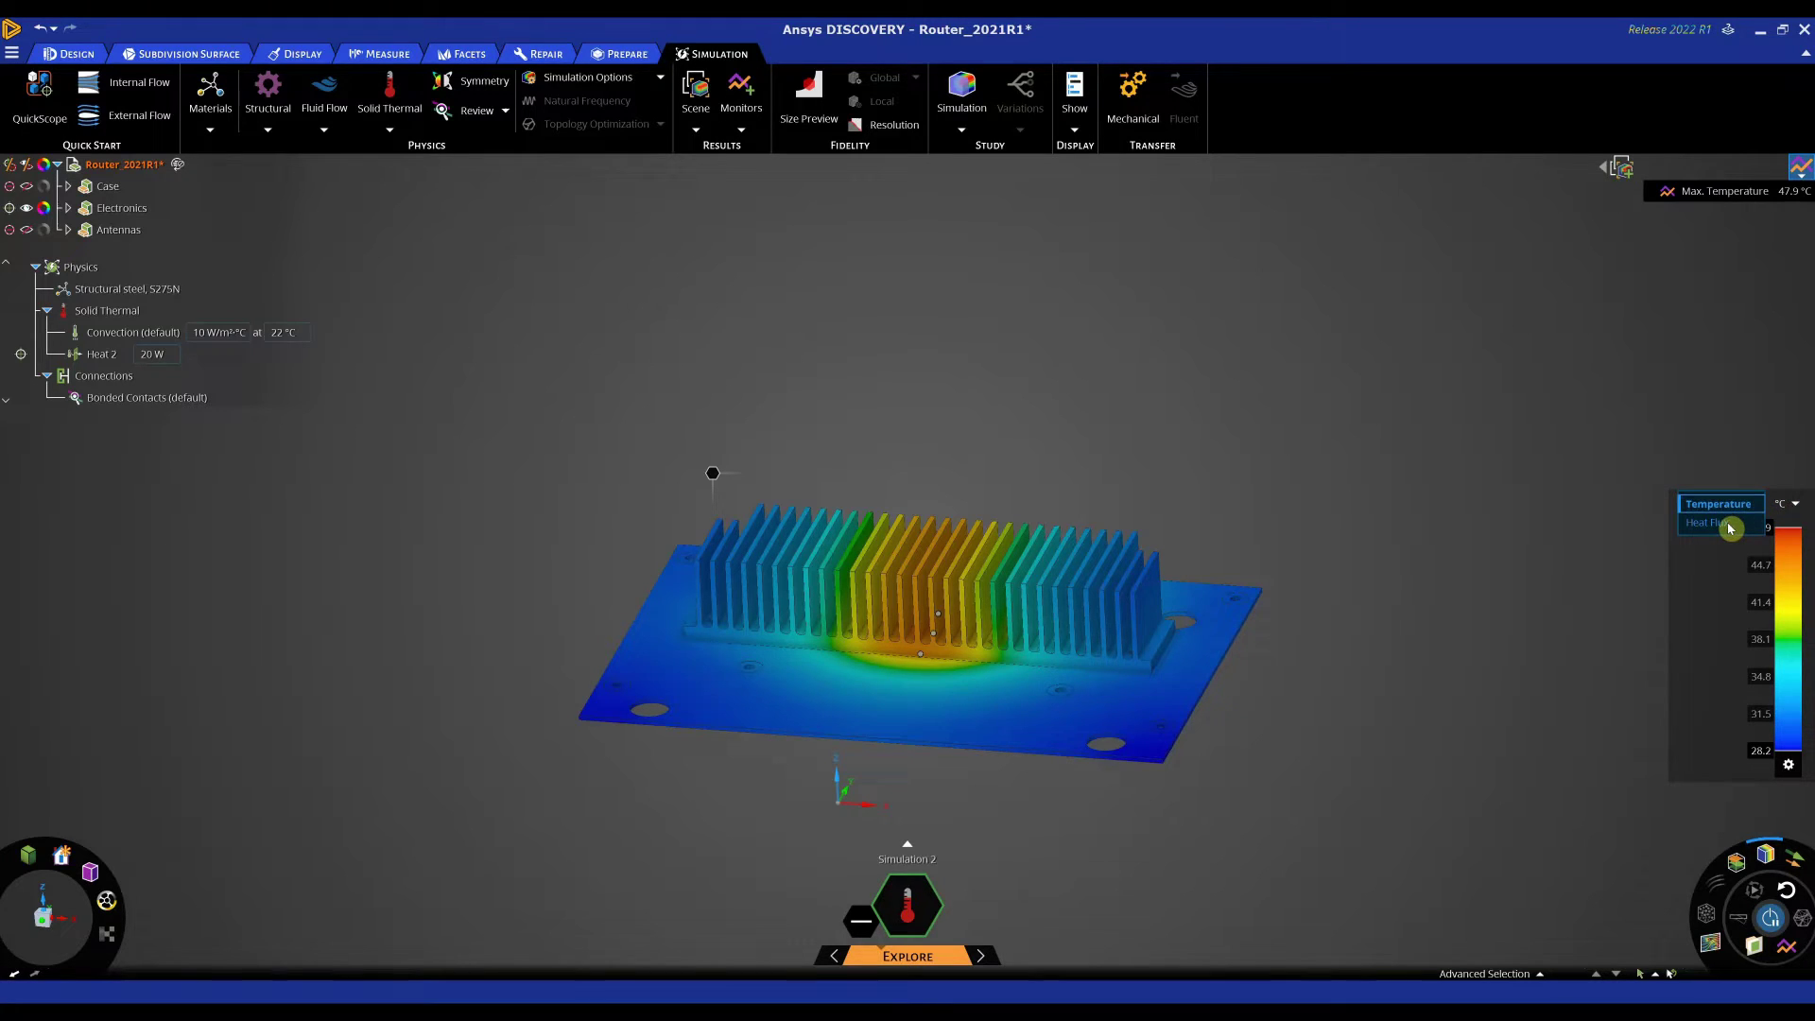
left_click(1732, 526)
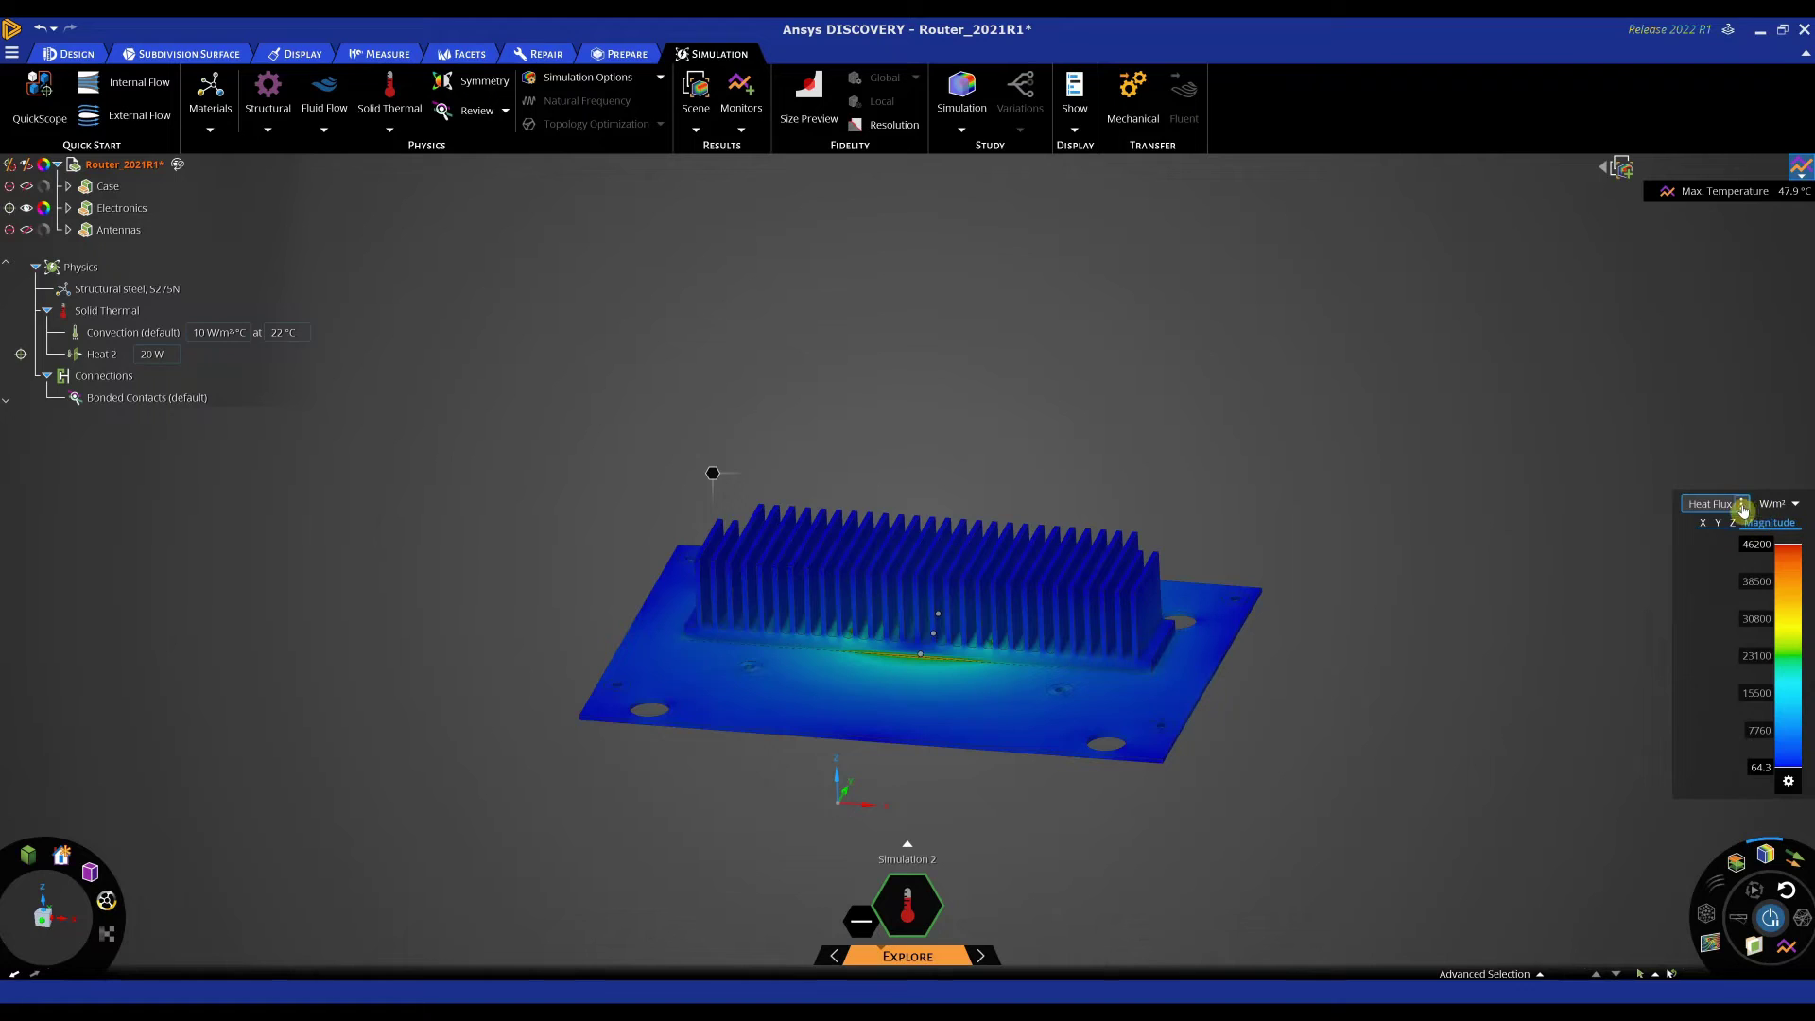
left_click(1713, 503)
key("Return")
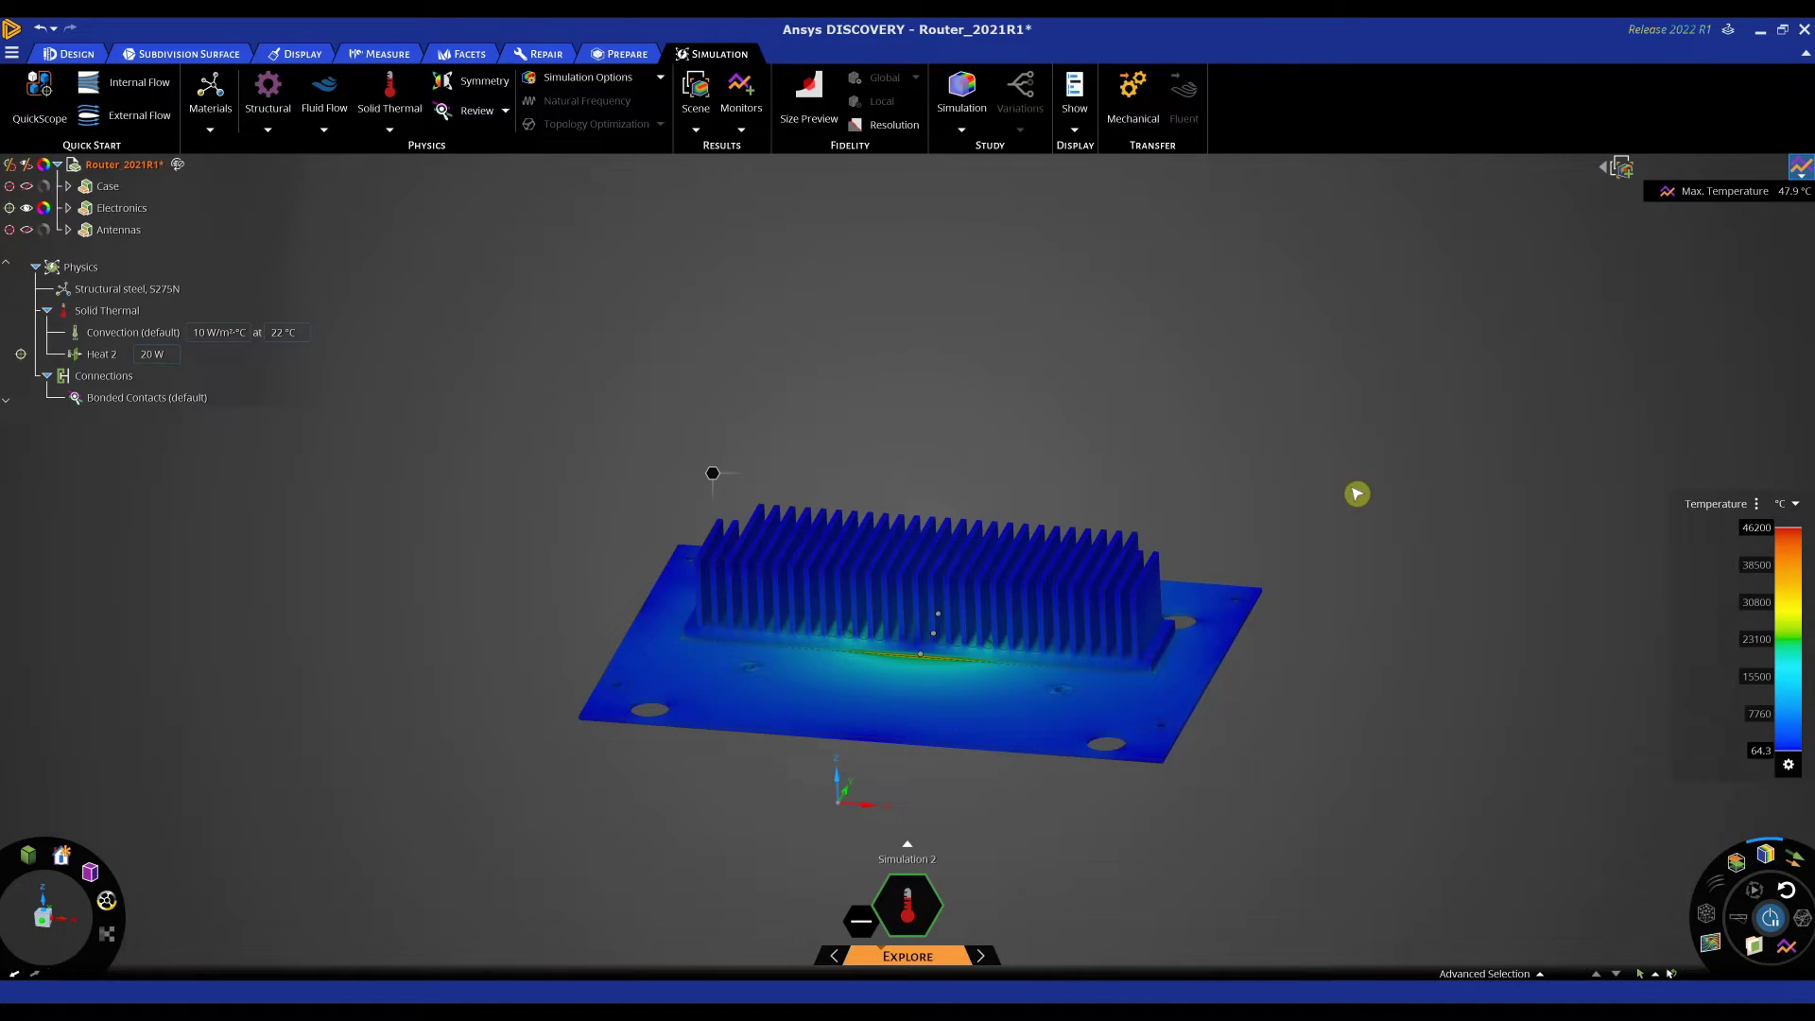
mouse_move(1241, 515)
middle_mouse_down()
mouse_move(1288, 499)
mouse_move(1253, 509)
middle_mouse_up()
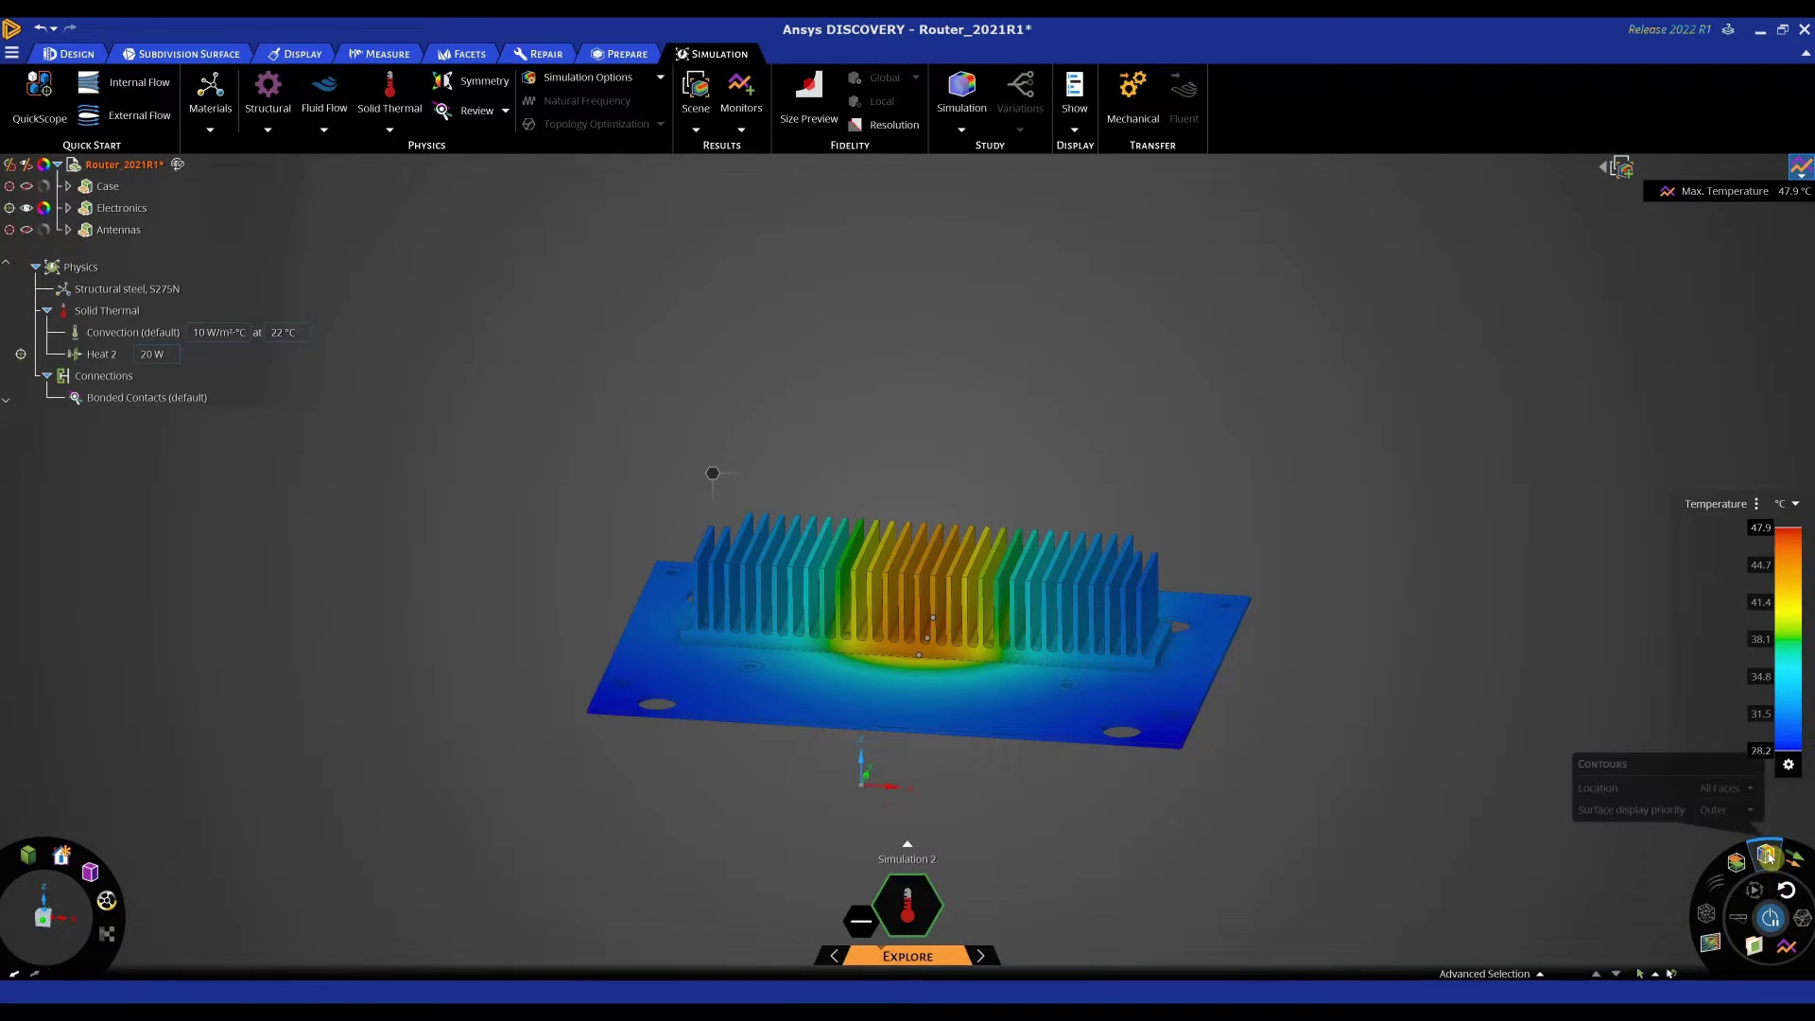
Step: Hide the result contours and assign Silicon, pure to the chip
left_click(1773, 920)
middle_click_drag(1206, 850, 944, 712)
left_click(941, 690)
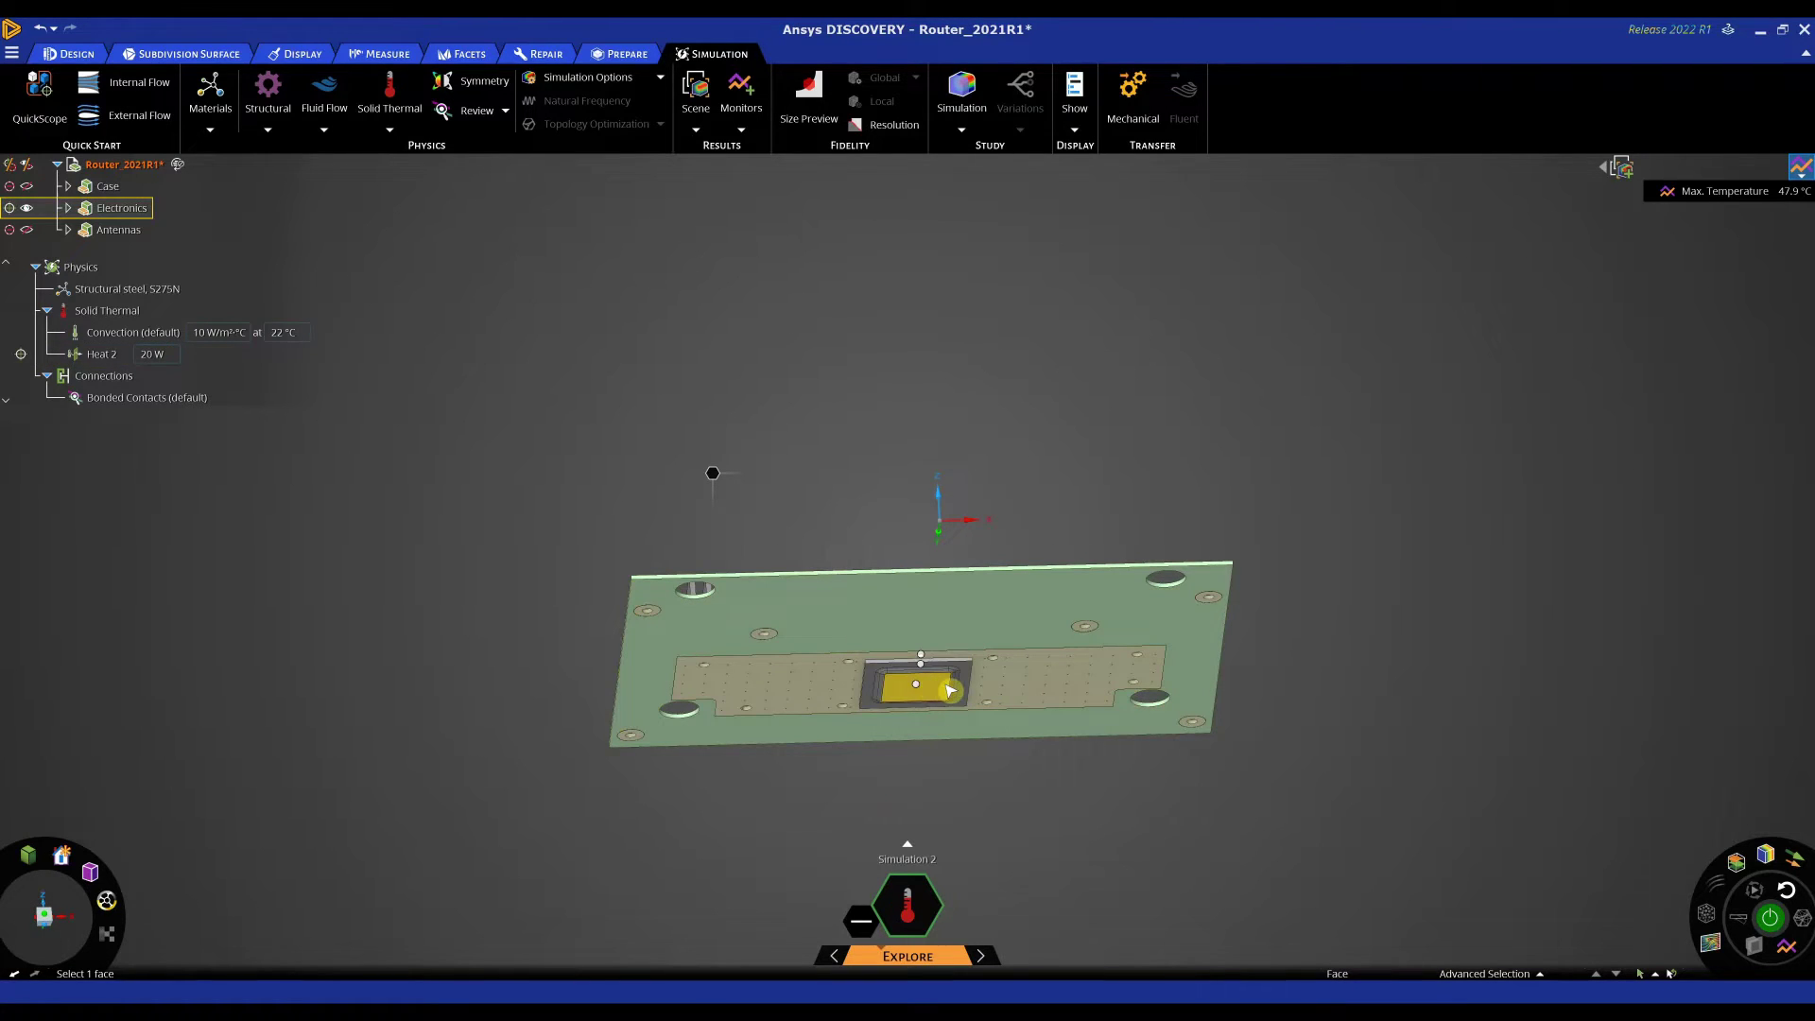
triple_click(949, 690)
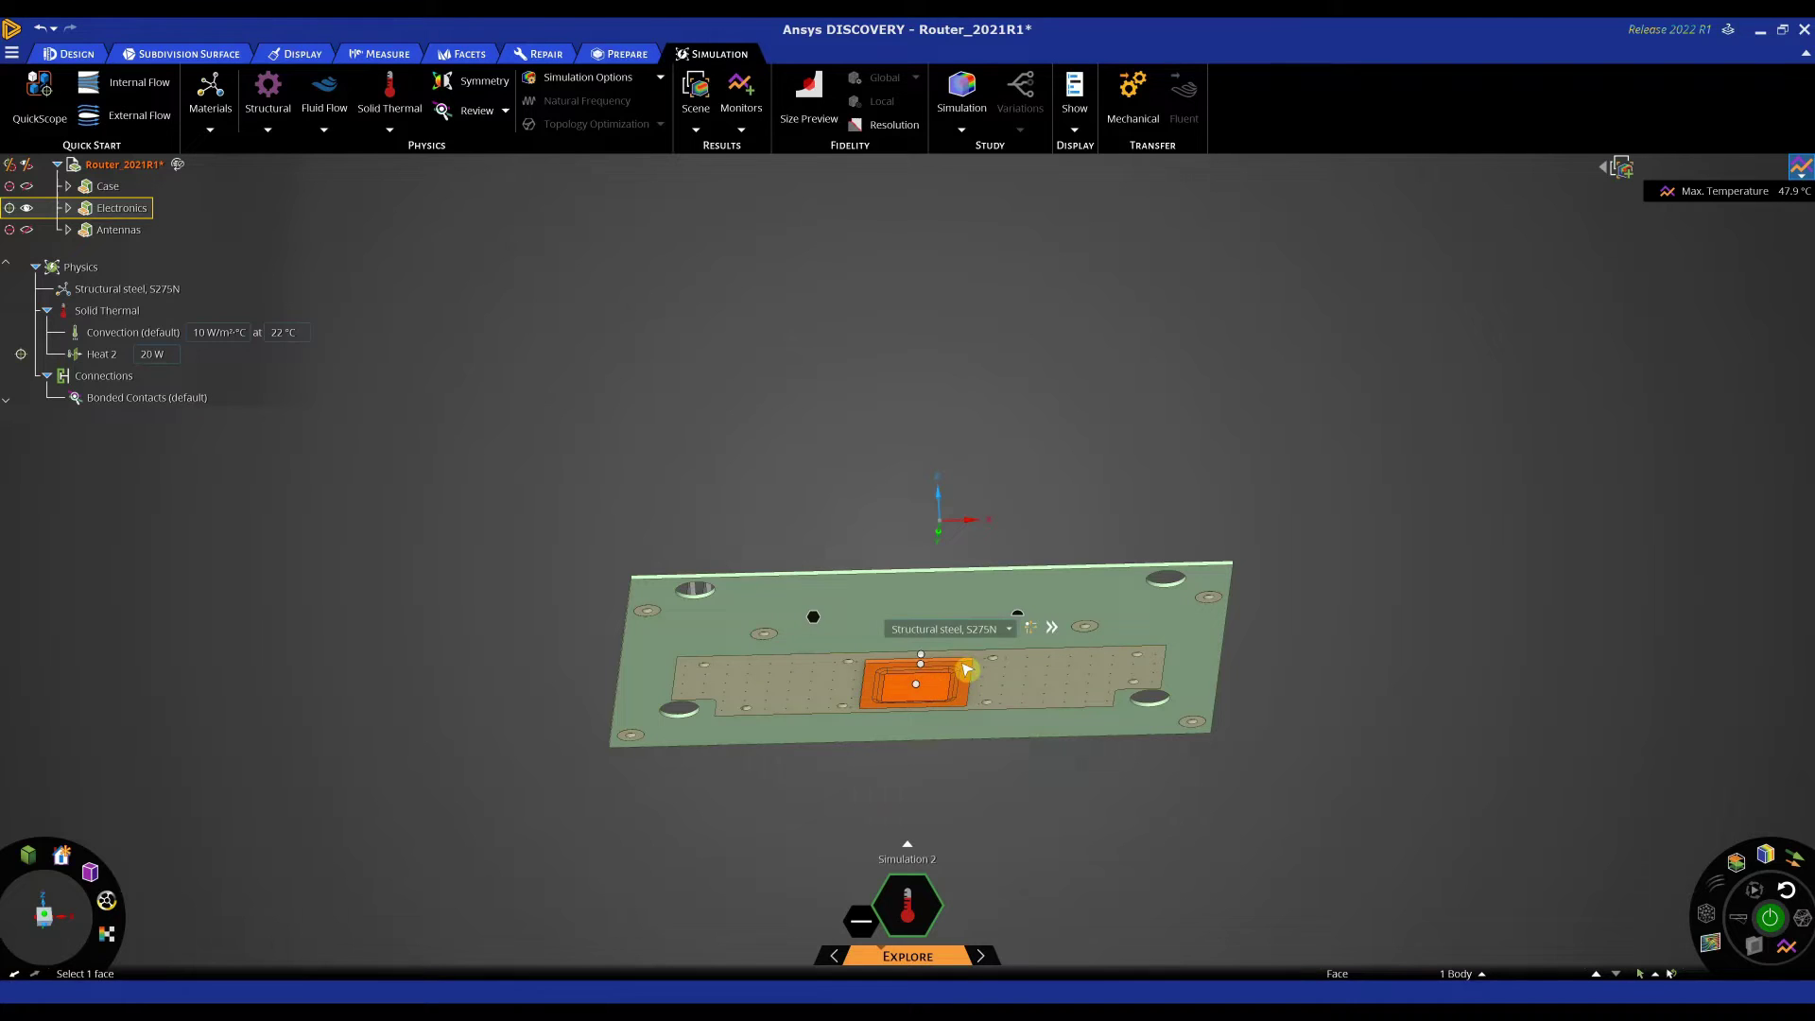
left_click(1007, 630)
scroll(1002, 862, "down", 5)
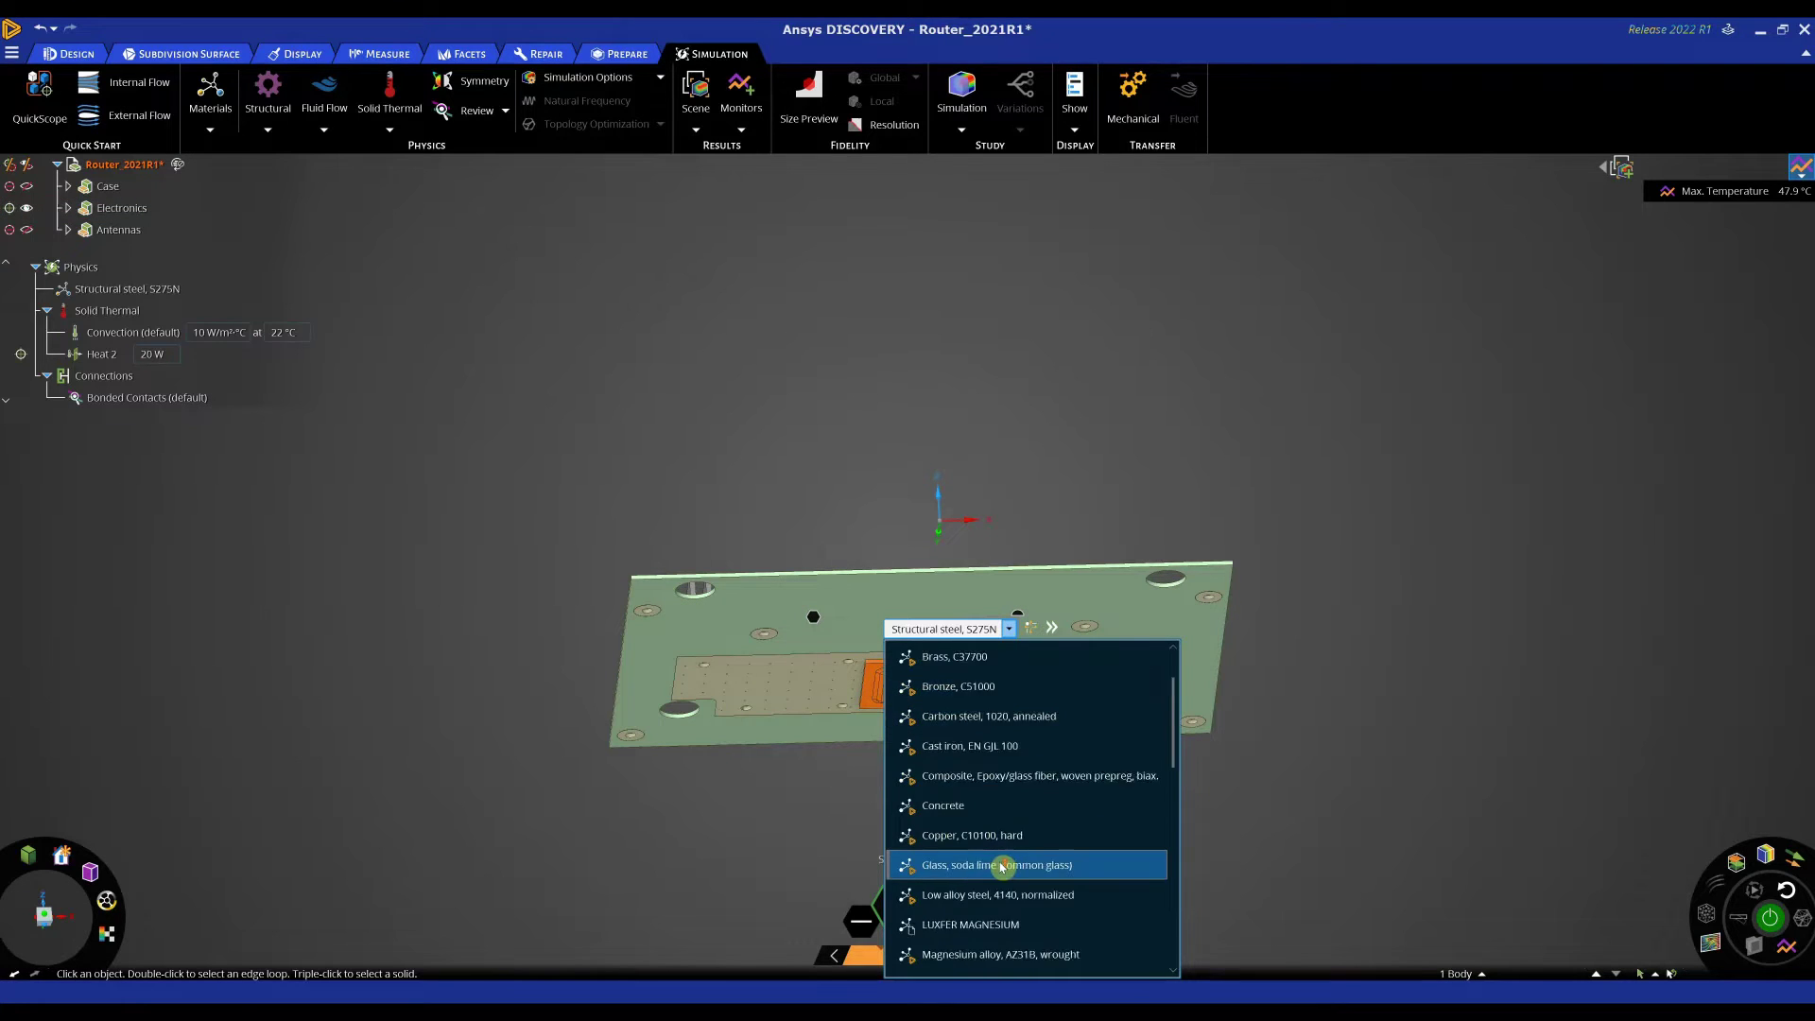
scroll(1002, 866, "down", 3)
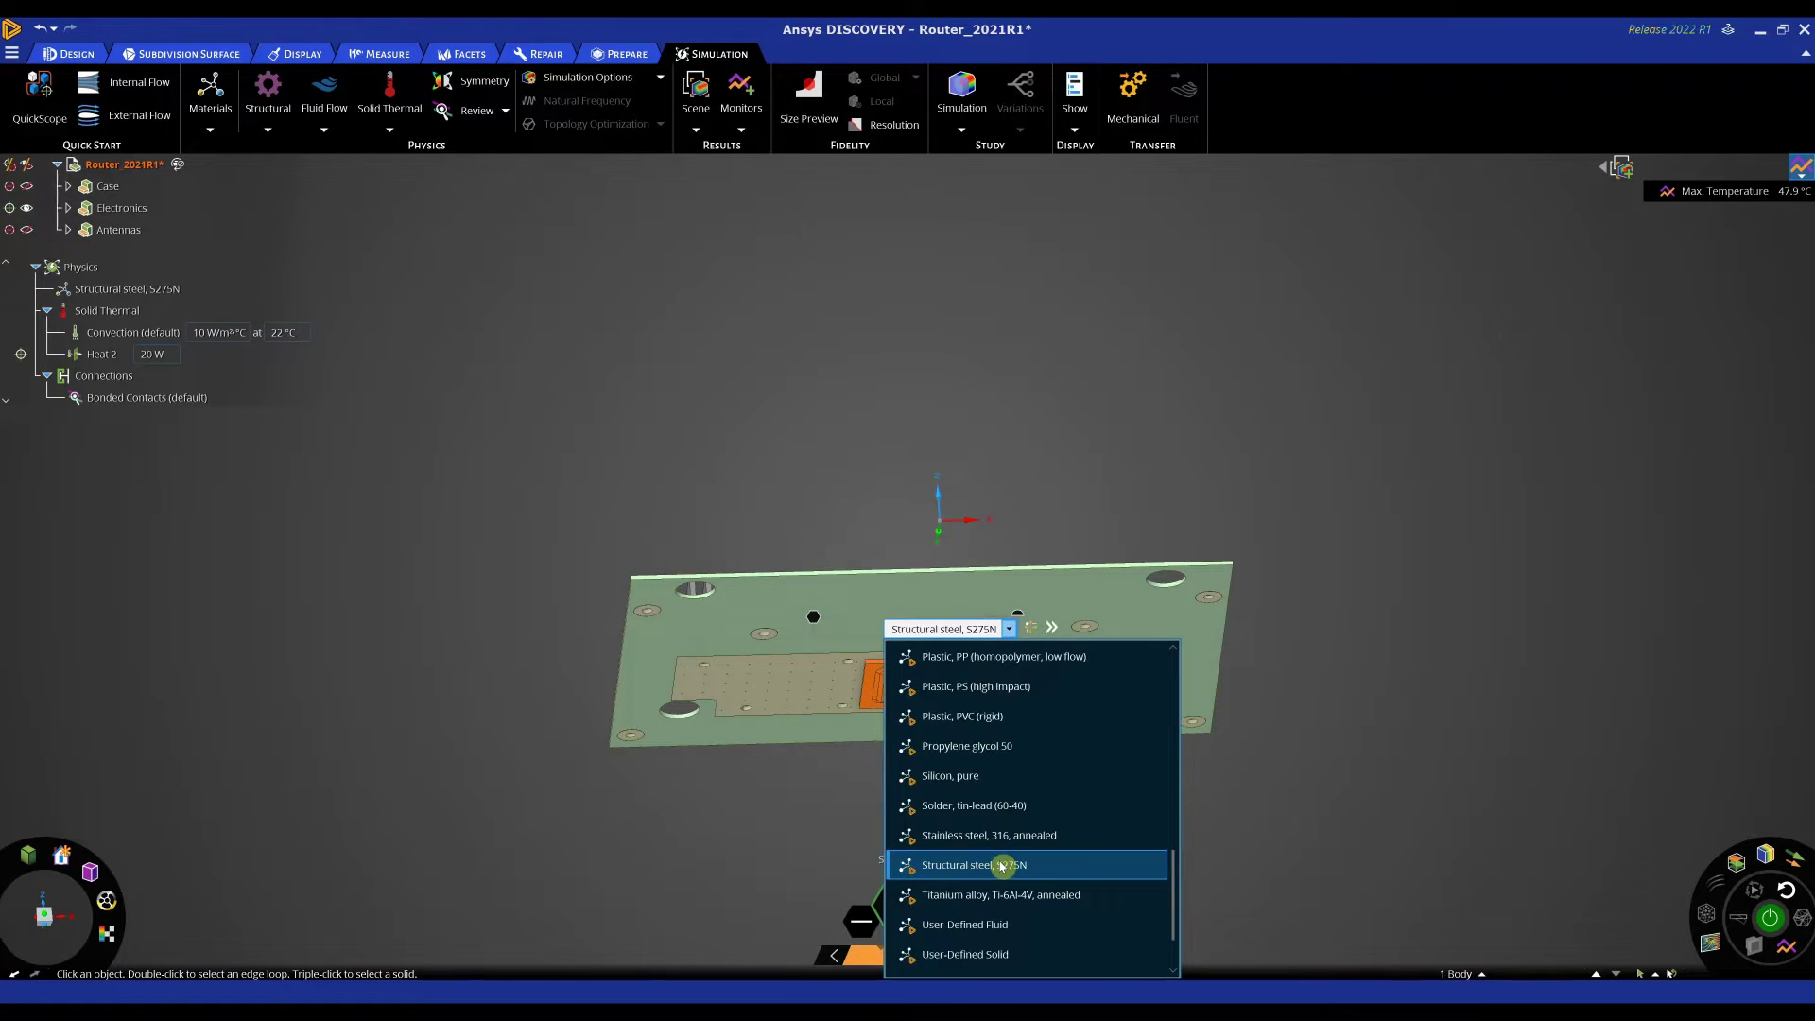
left_click(958, 783)
left_click(1324, 734)
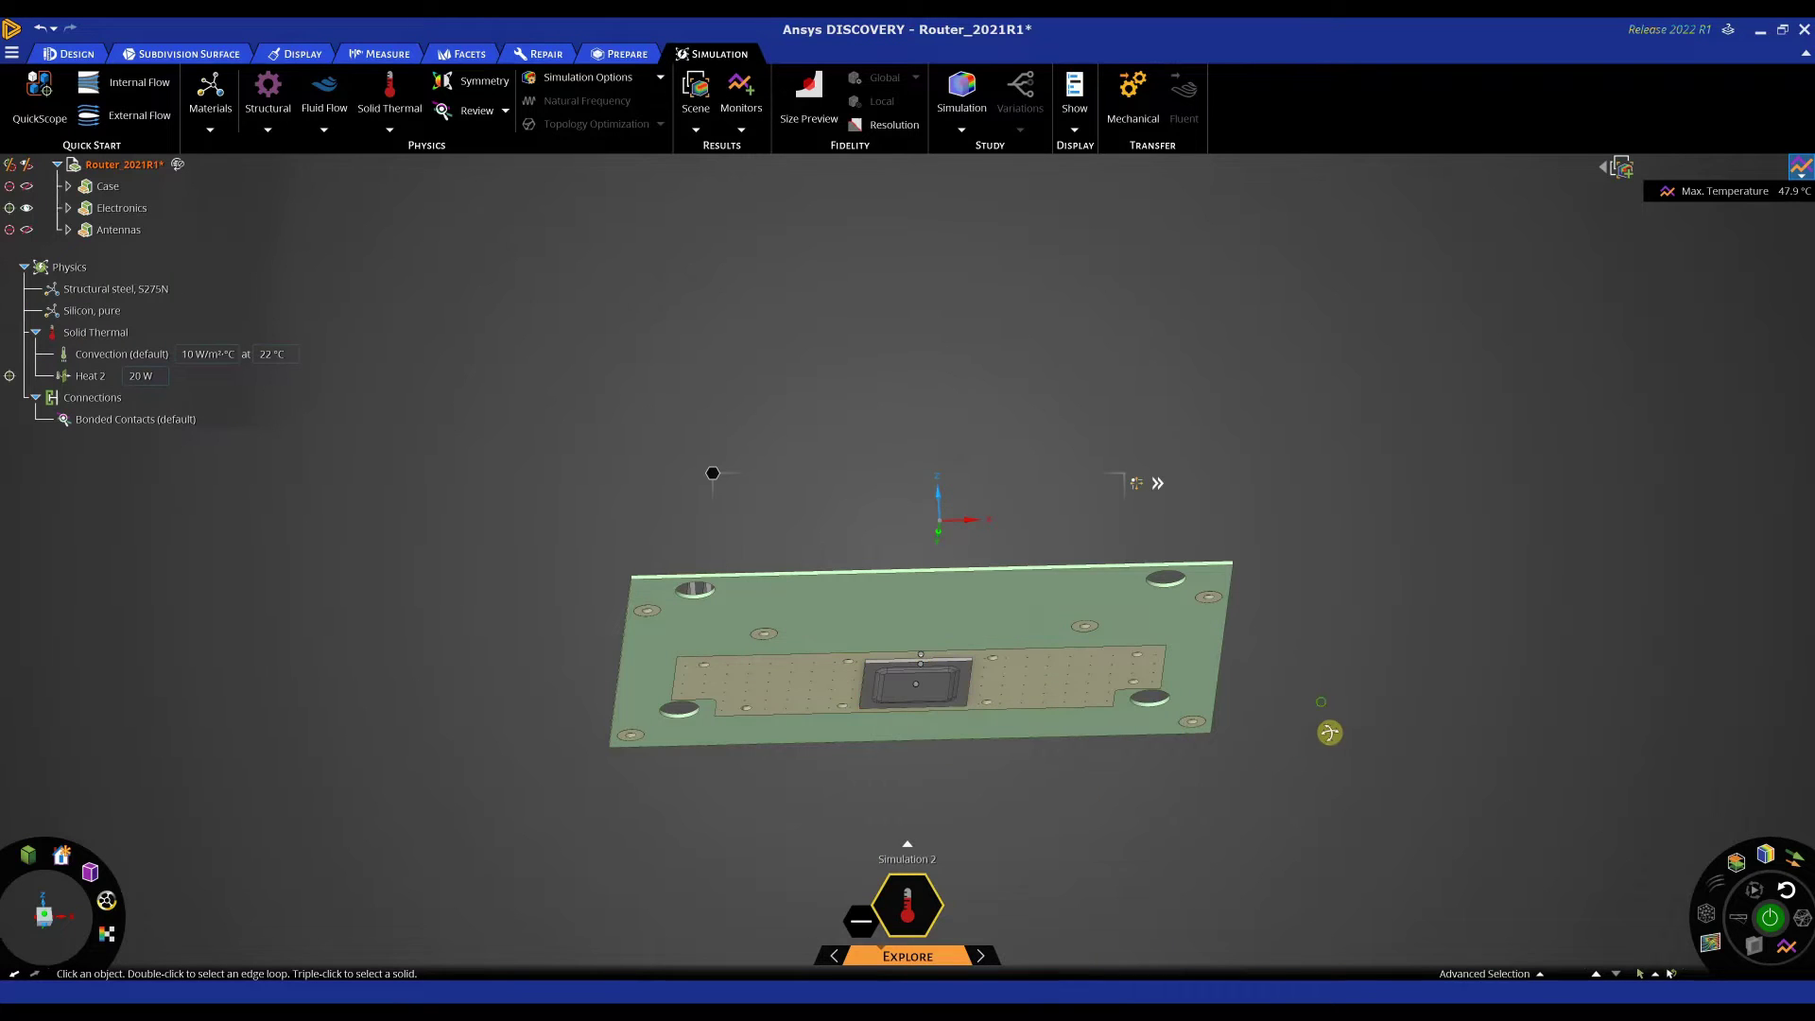
Step: Make the board Composite, Epoxy/glass fiber
middle_click_drag(1324, 734, 1327, 784)
left_click(862, 717)
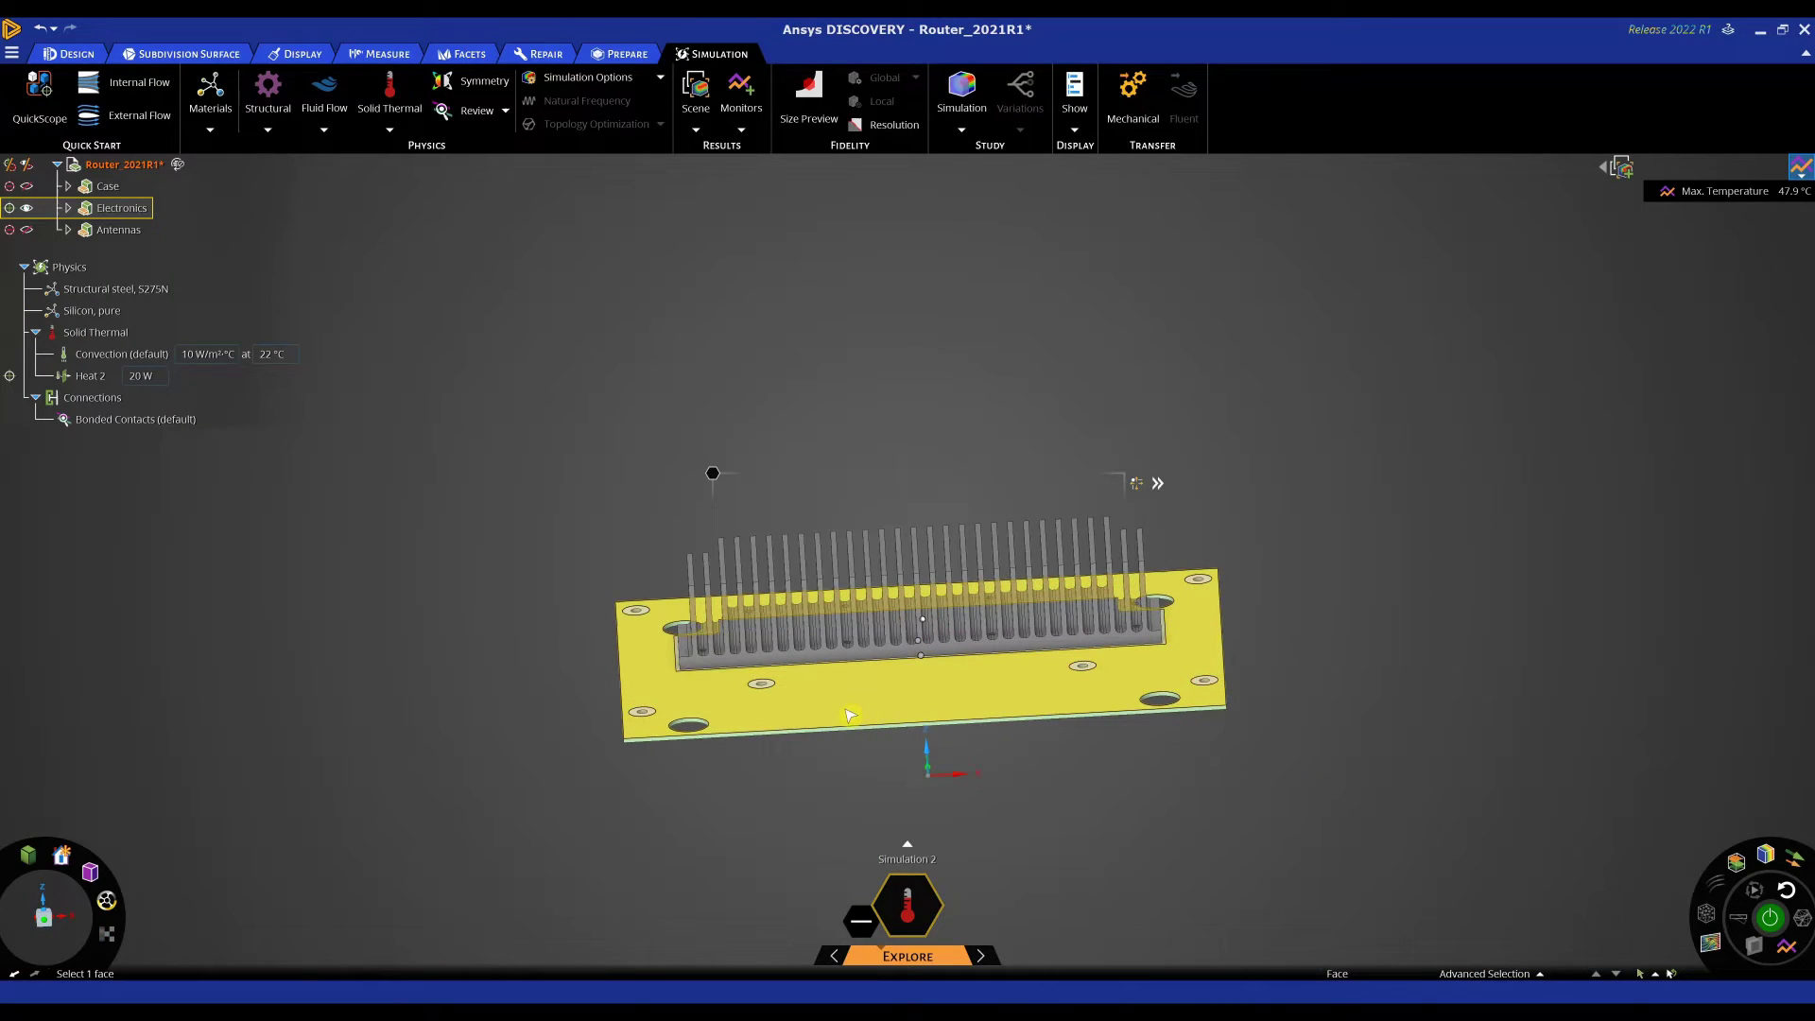
double_click(842, 711)
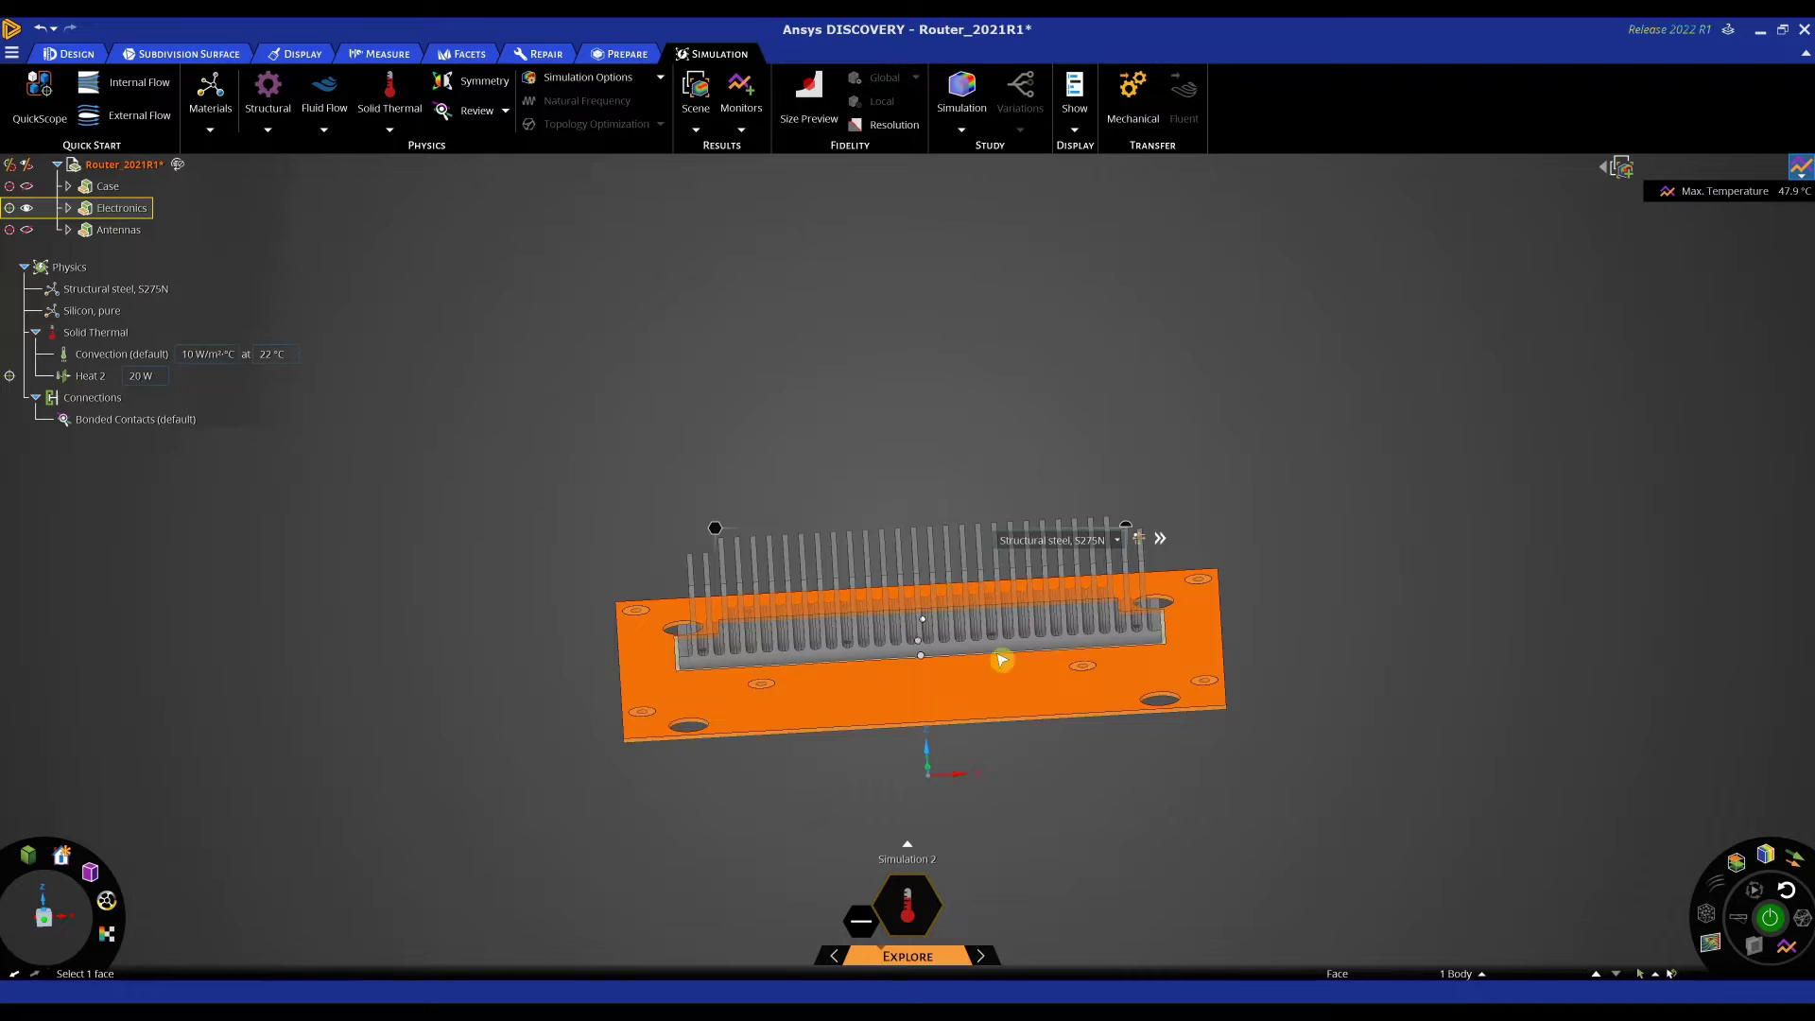
left_click(1116, 540)
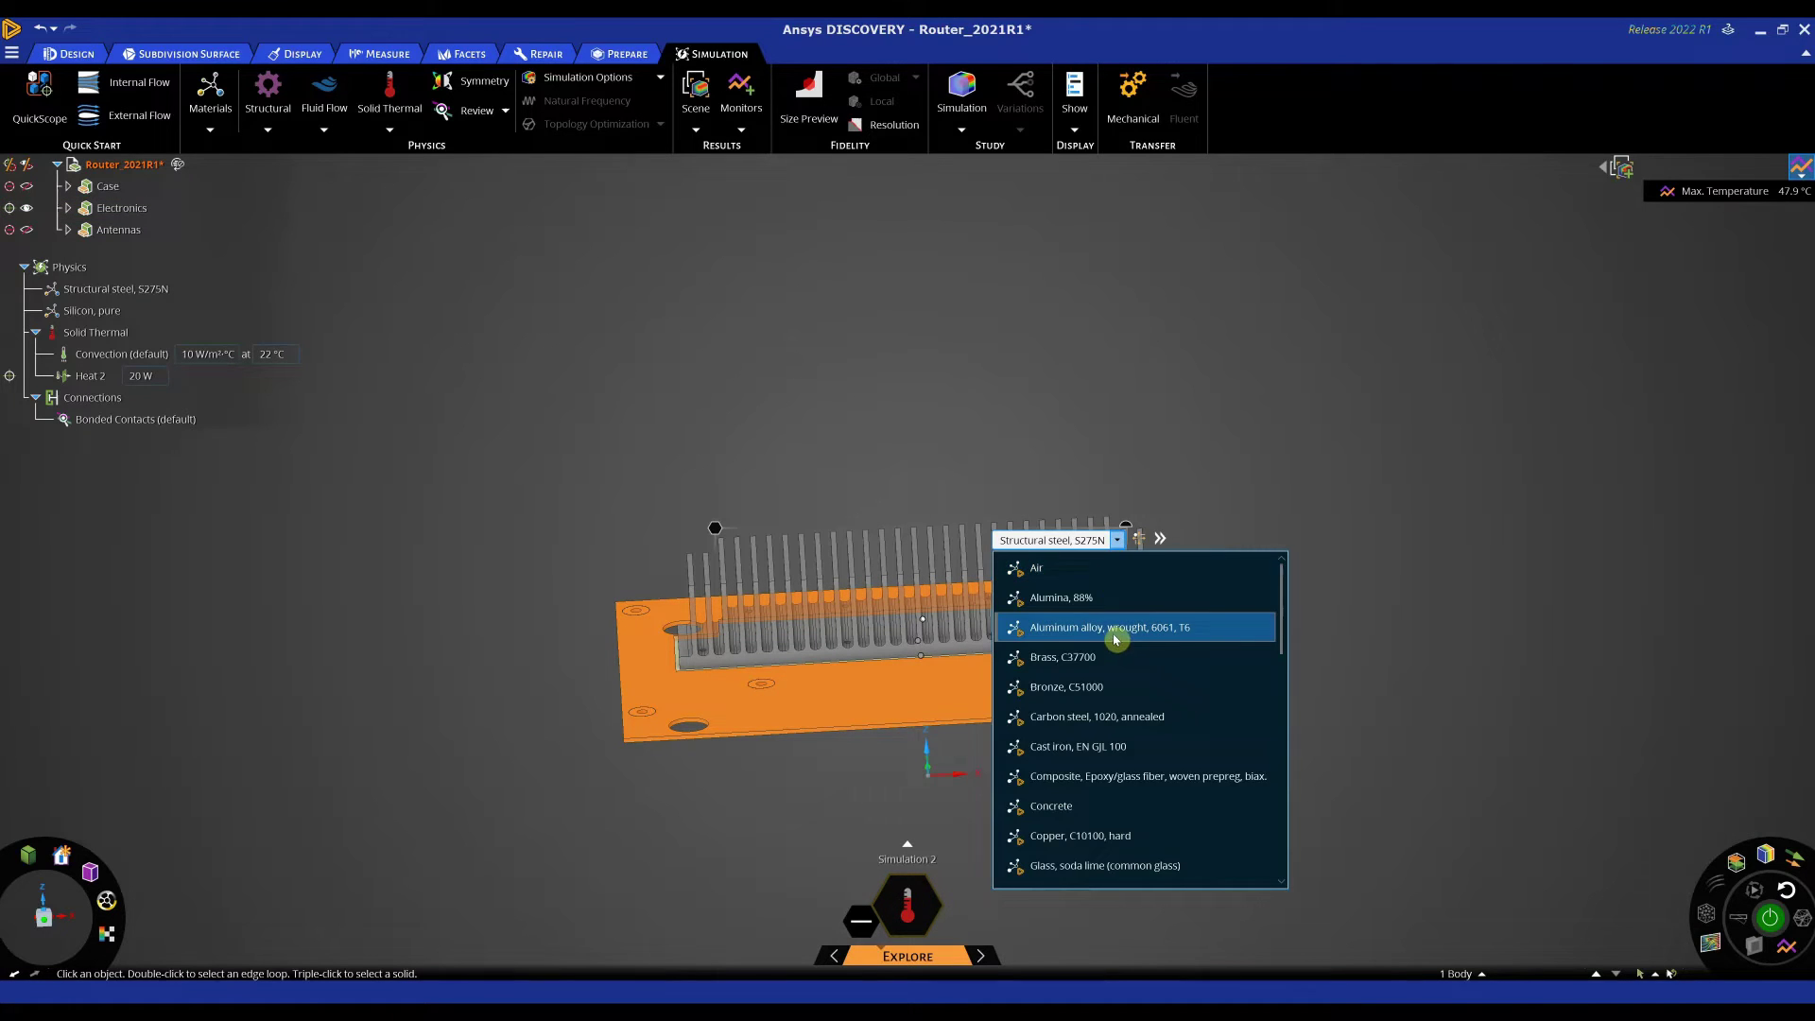
scroll(1115, 635, "down", 2)
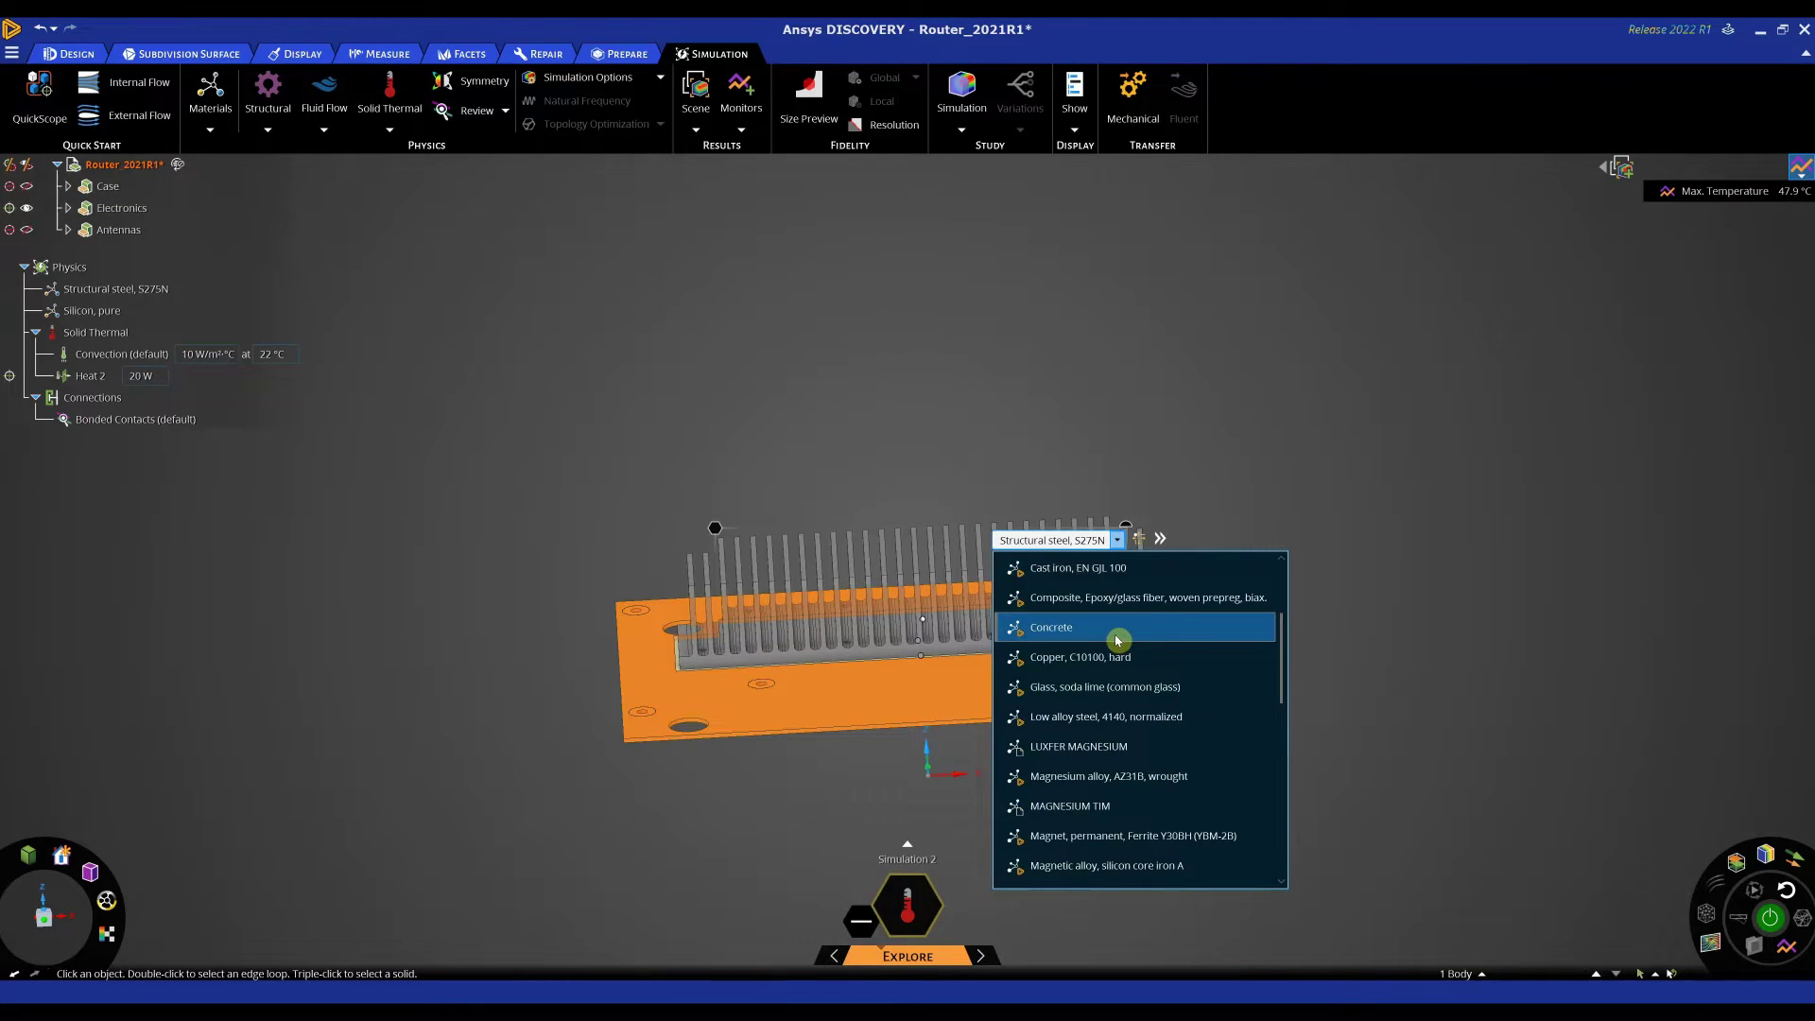
scroll(1124, 646, "down", 1)
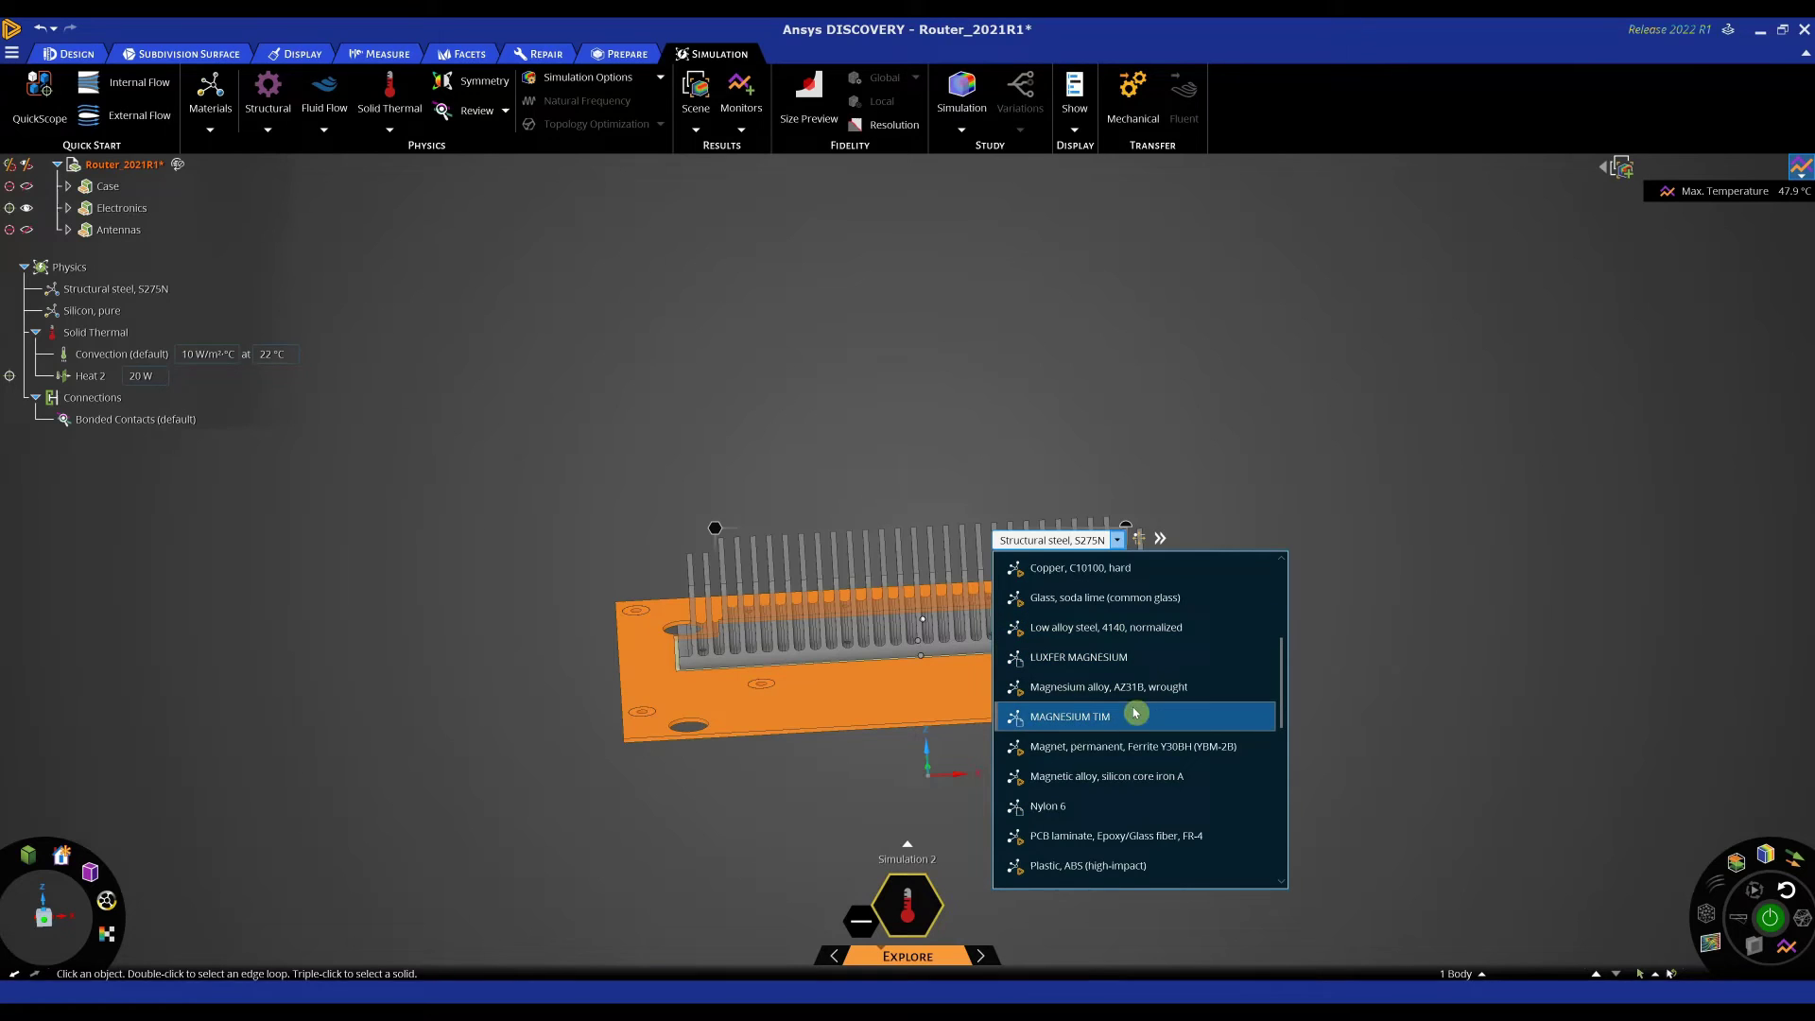
scroll(1141, 747, "up", 2)
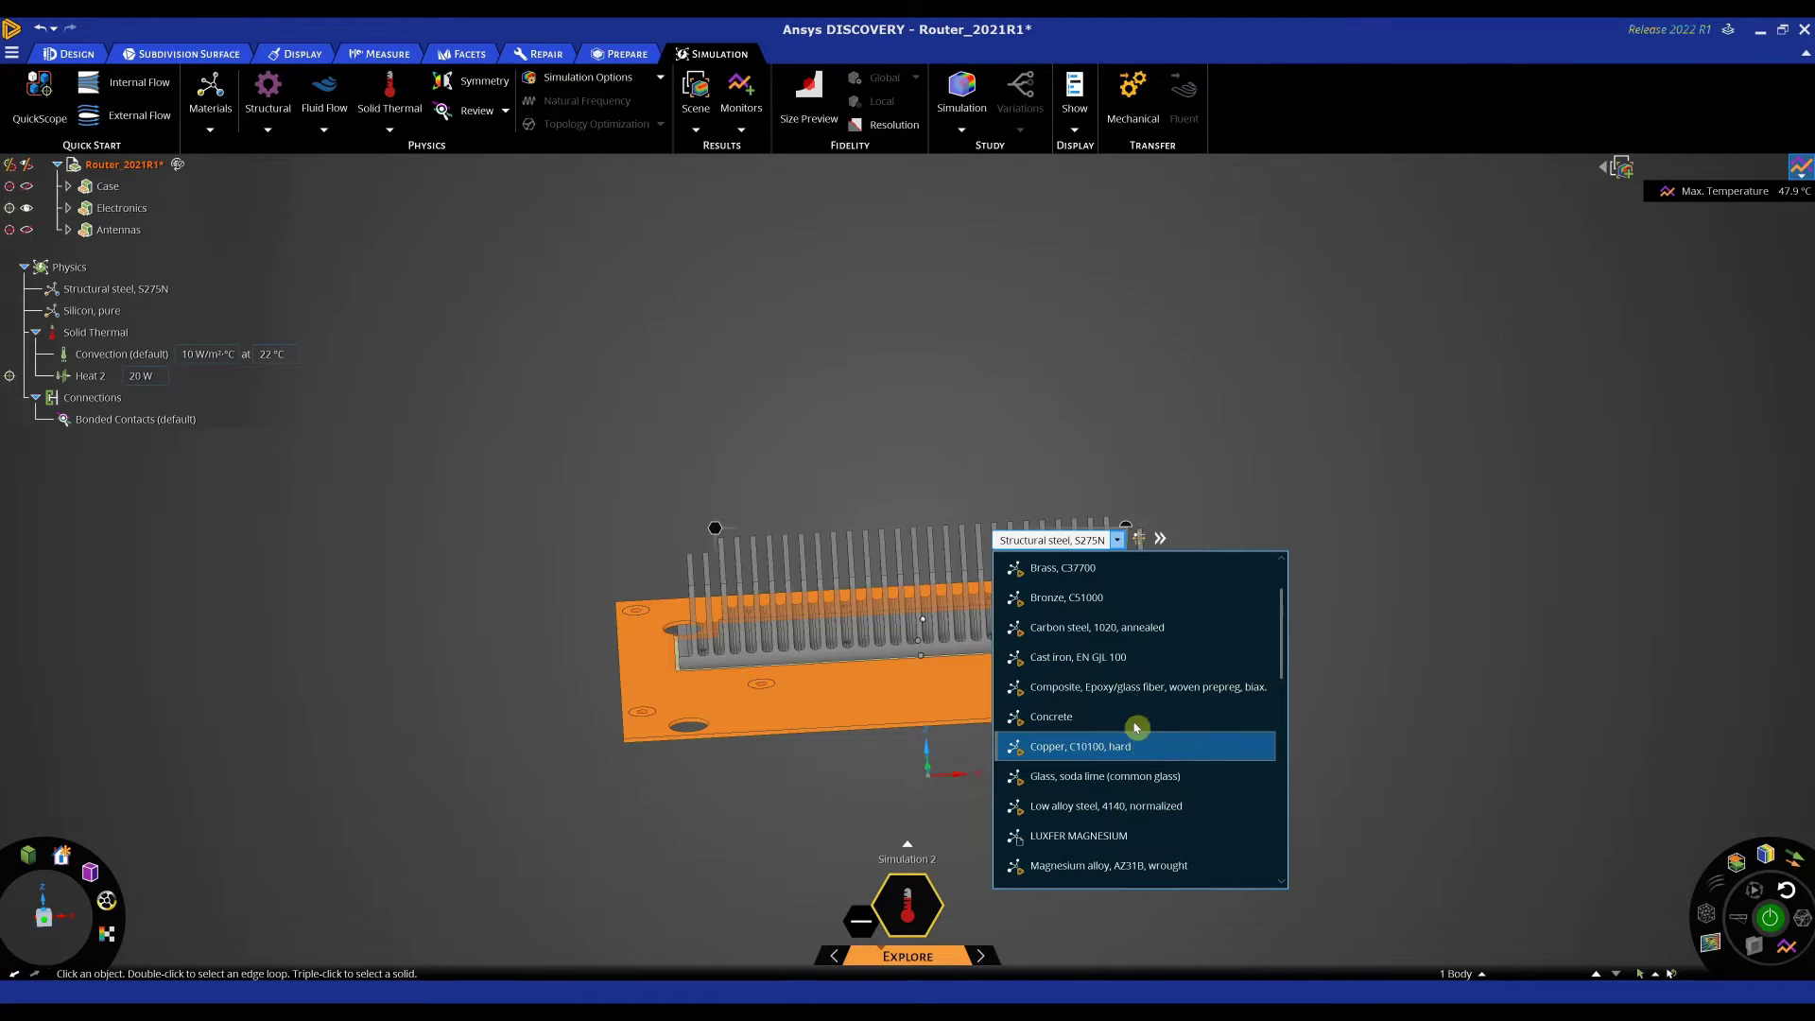
left_click(1126, 693)
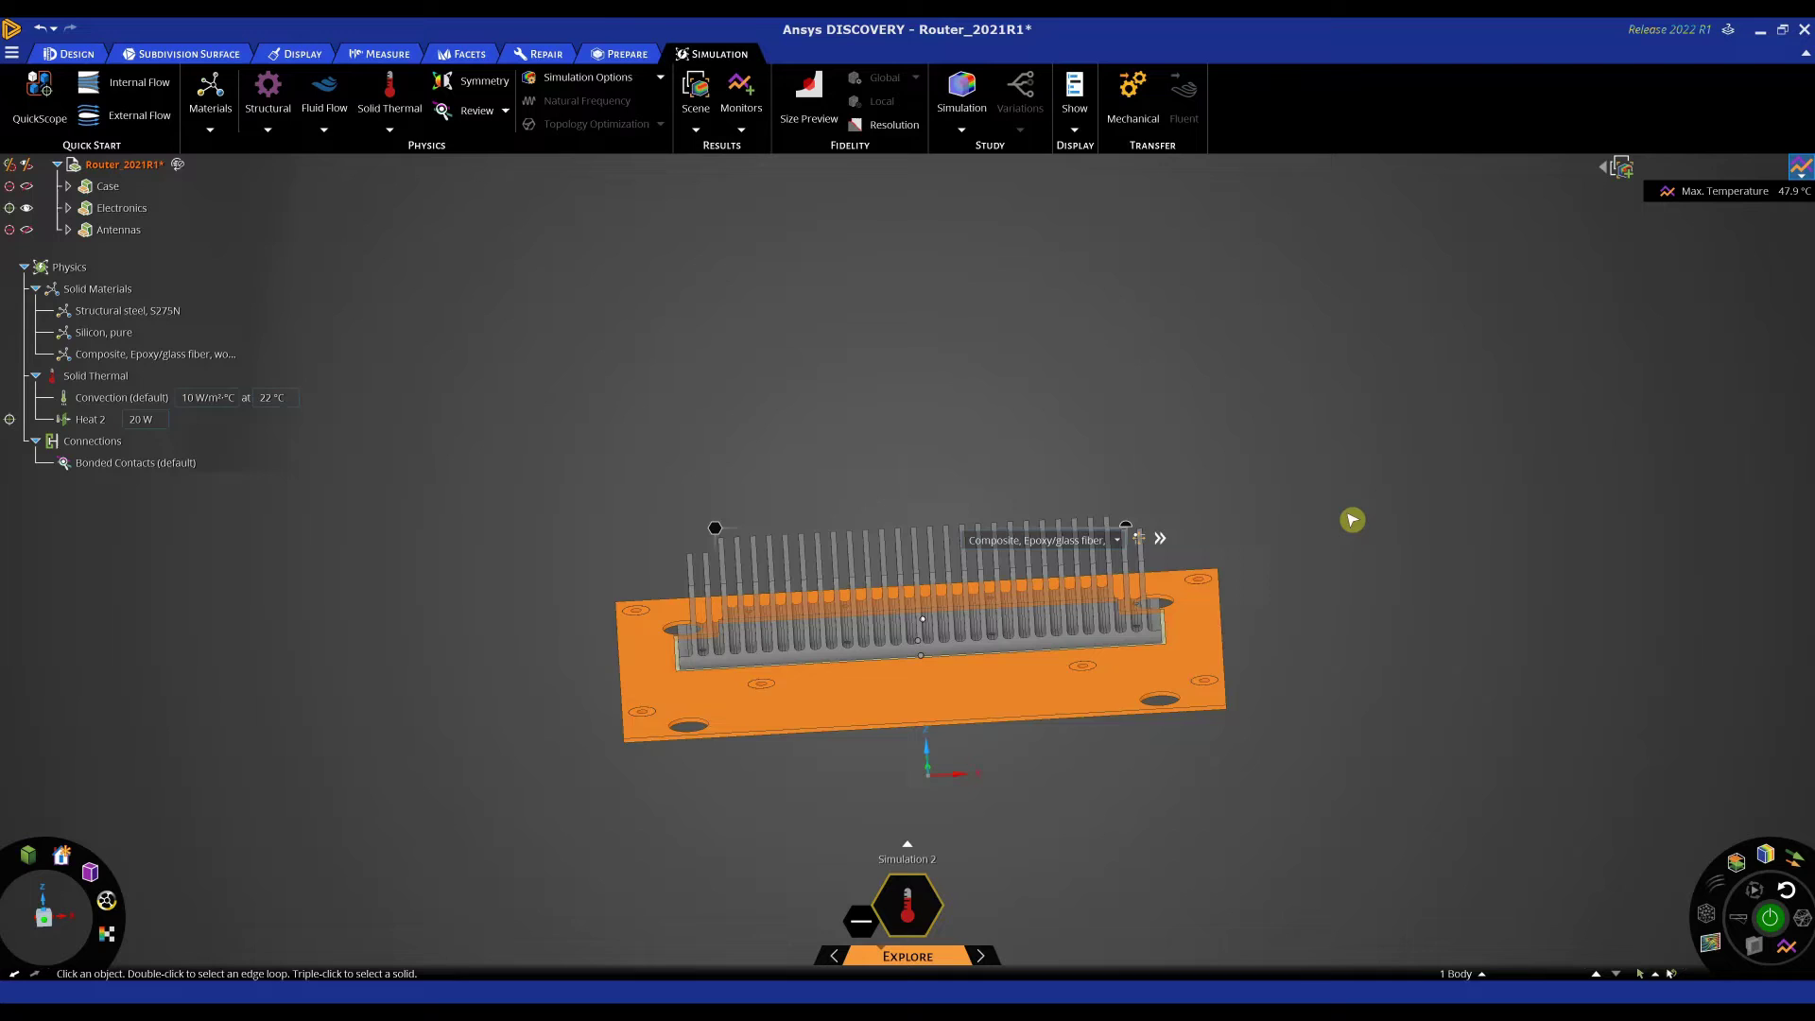
Step: Make the heat sink Copper, C10100, hard
middle_click_drag(1369, 652, 1203, 705)
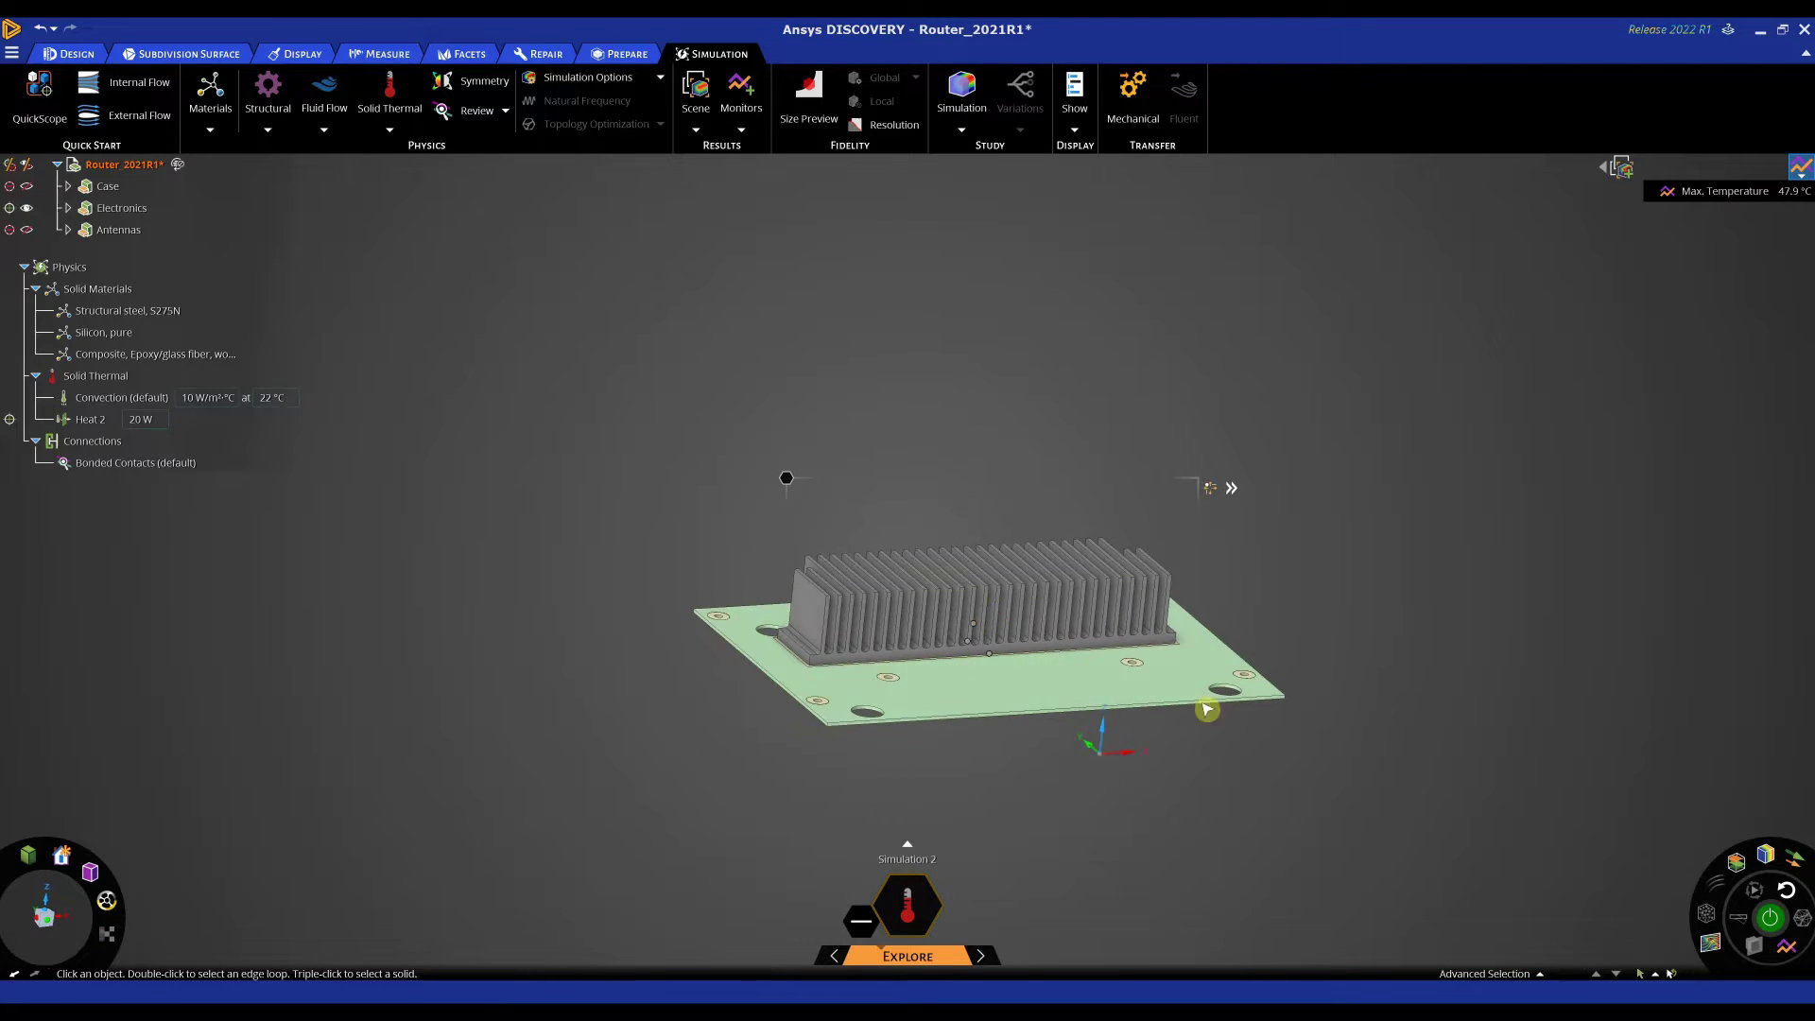
scroll(817, 609, "up", 2)
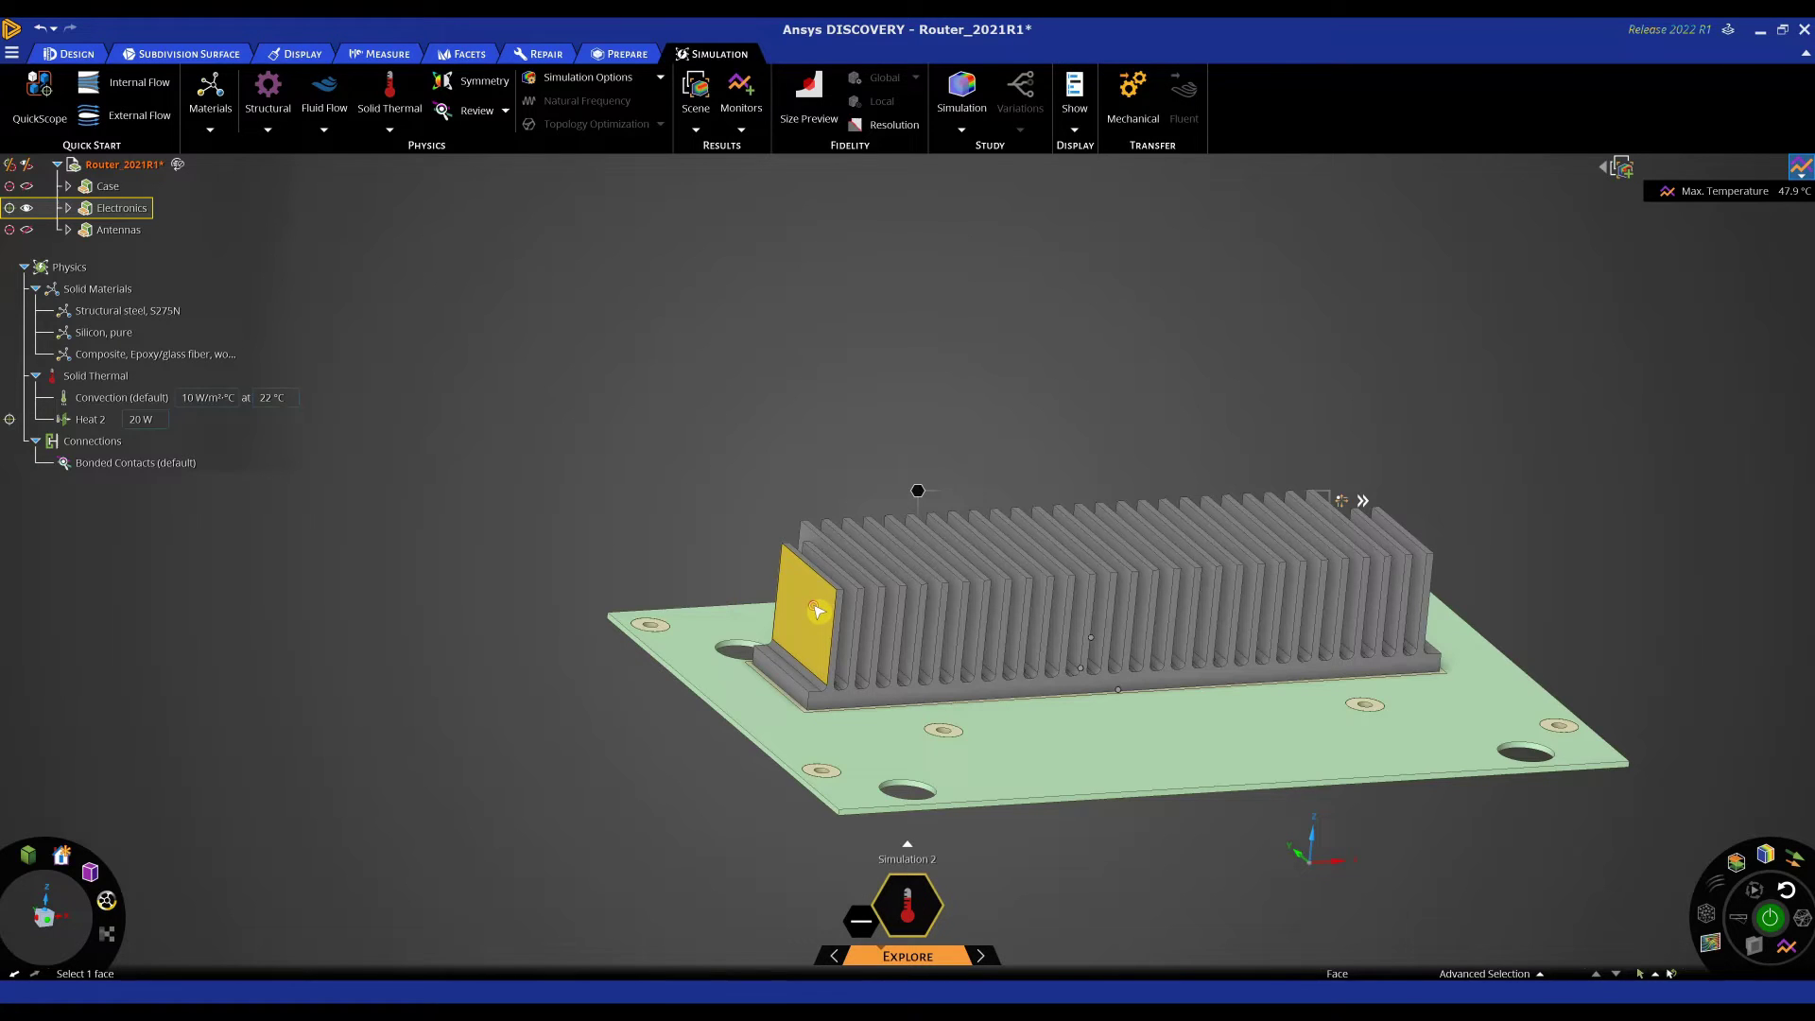
left_click(816, 609)
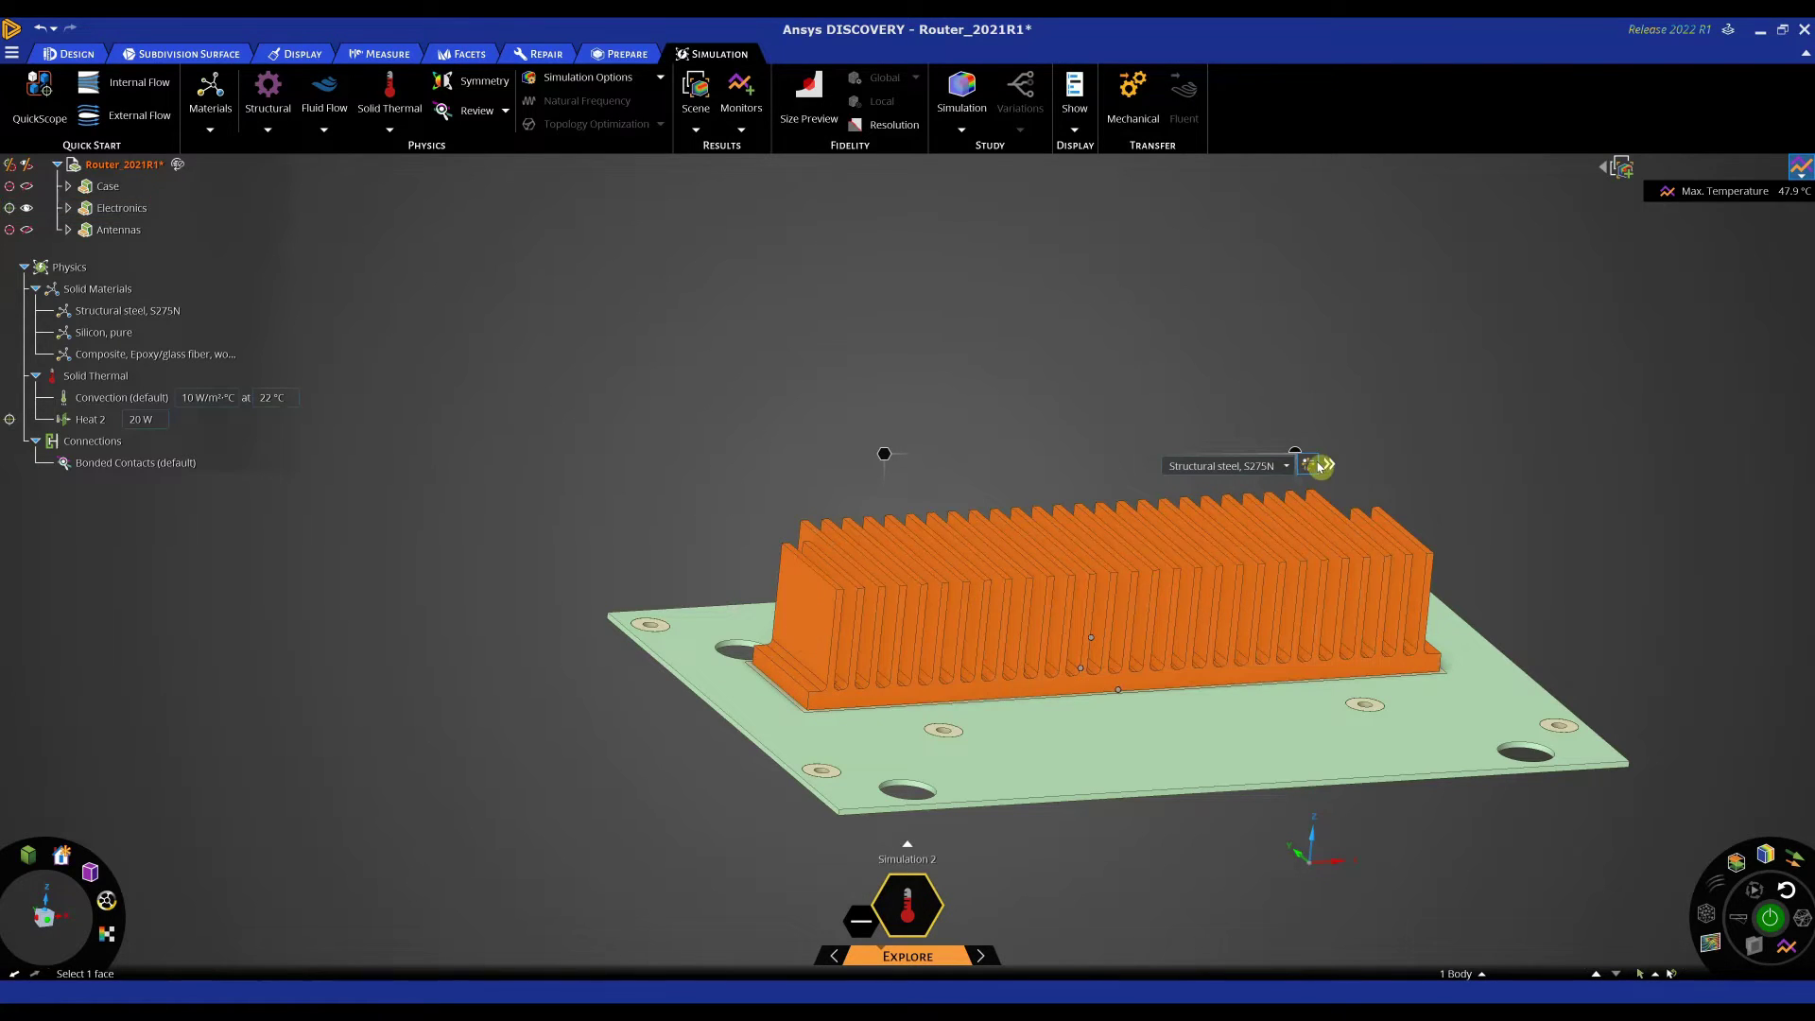
left_click(1286, 466)
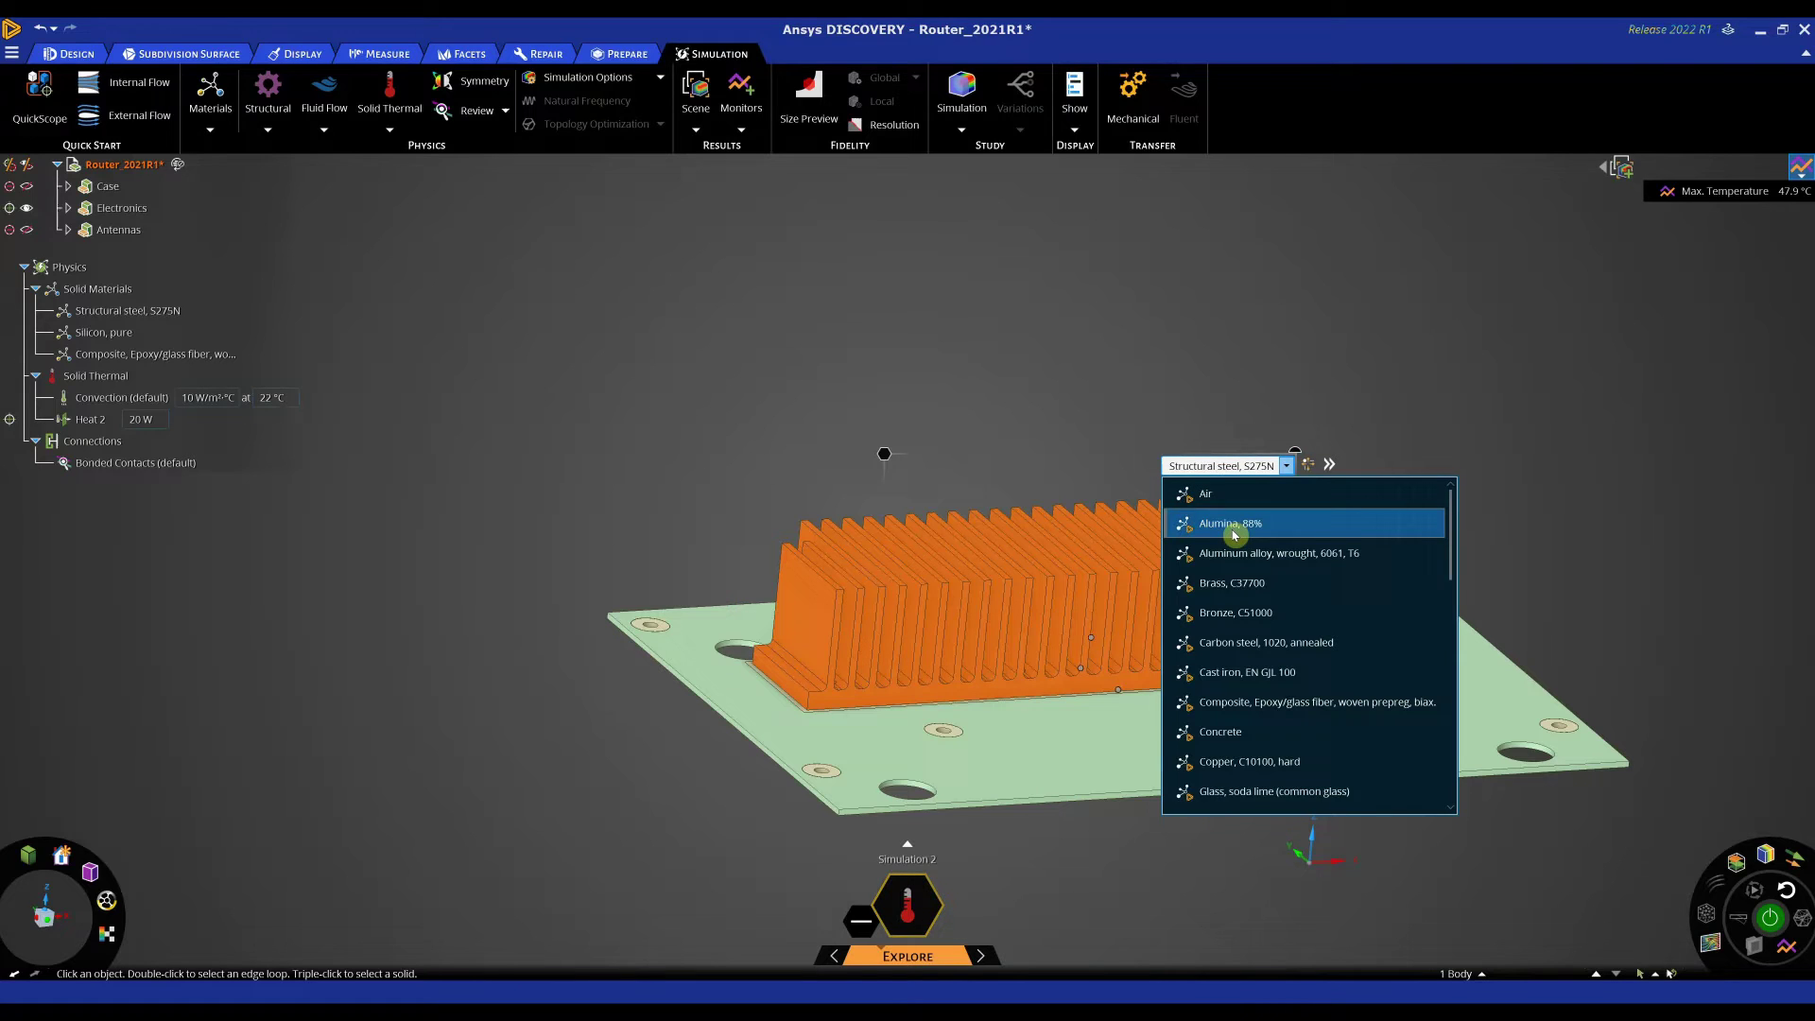
left_click(1230, 761)
left_click(752, 378)
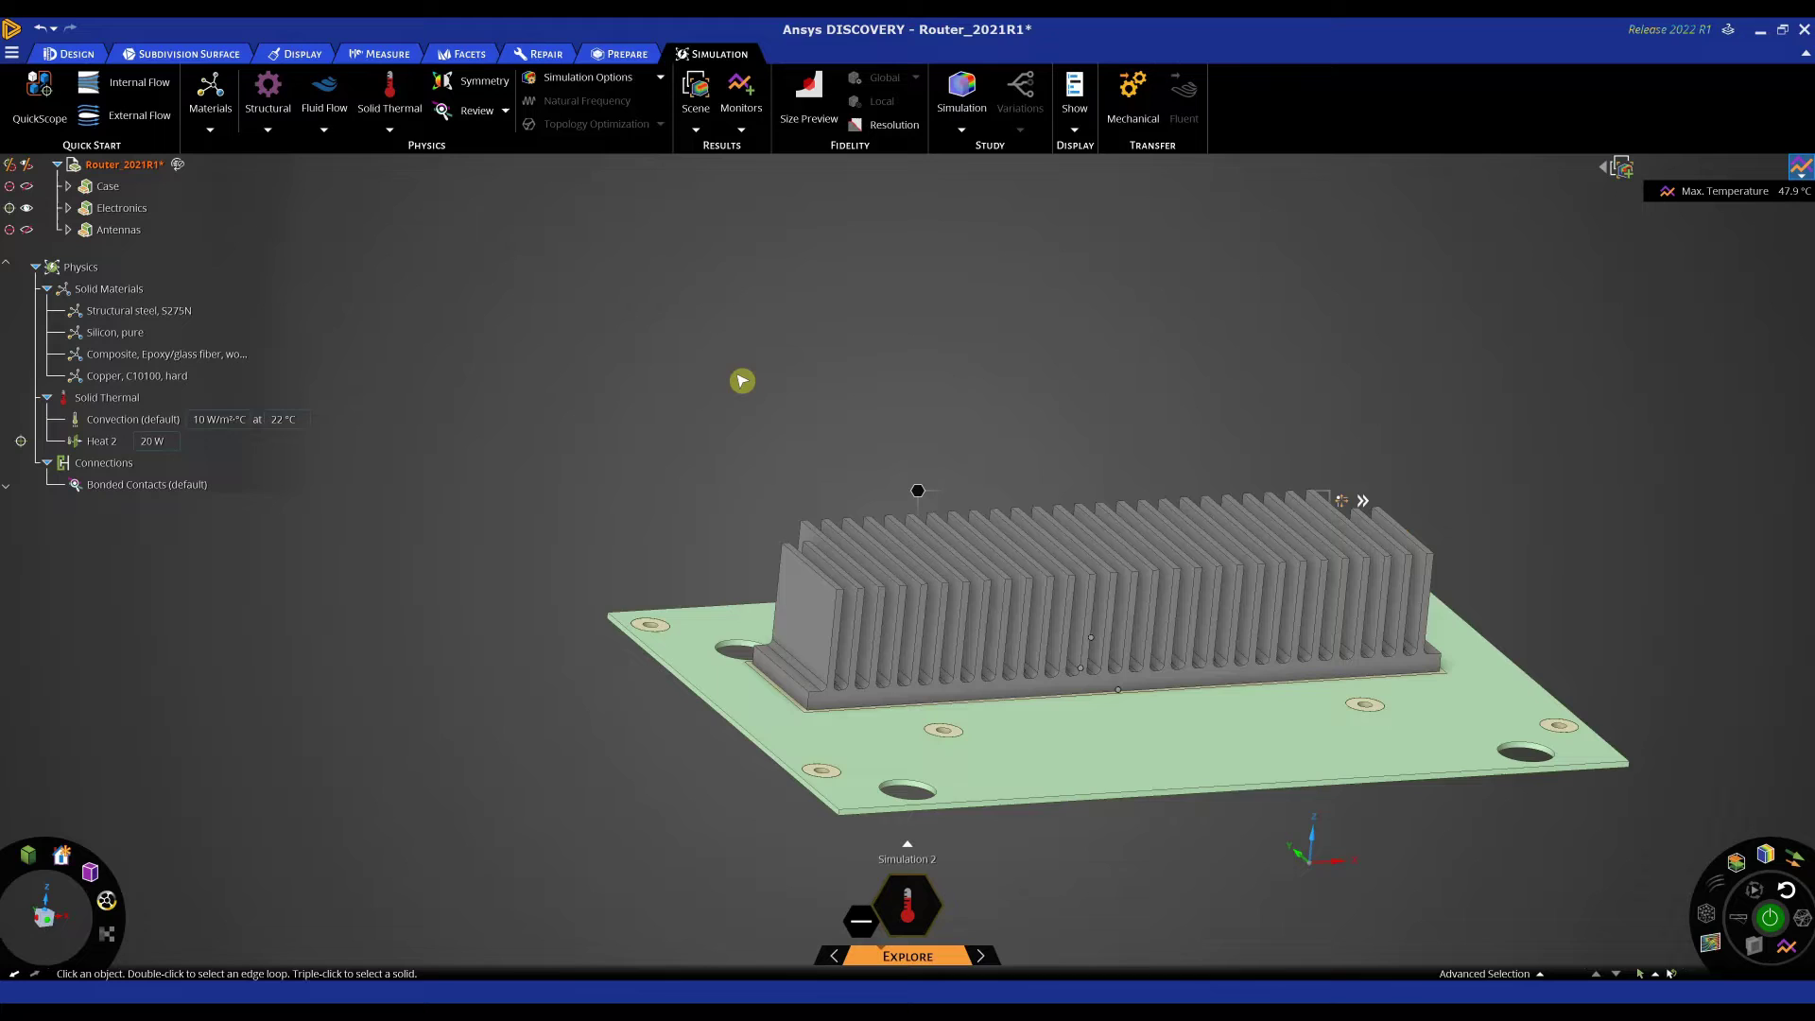
mouse_move(728, 384)
middle_mouse_down()
mouse_move(664, 393)
mouse_move(697, 391)
middle_mouse_up()
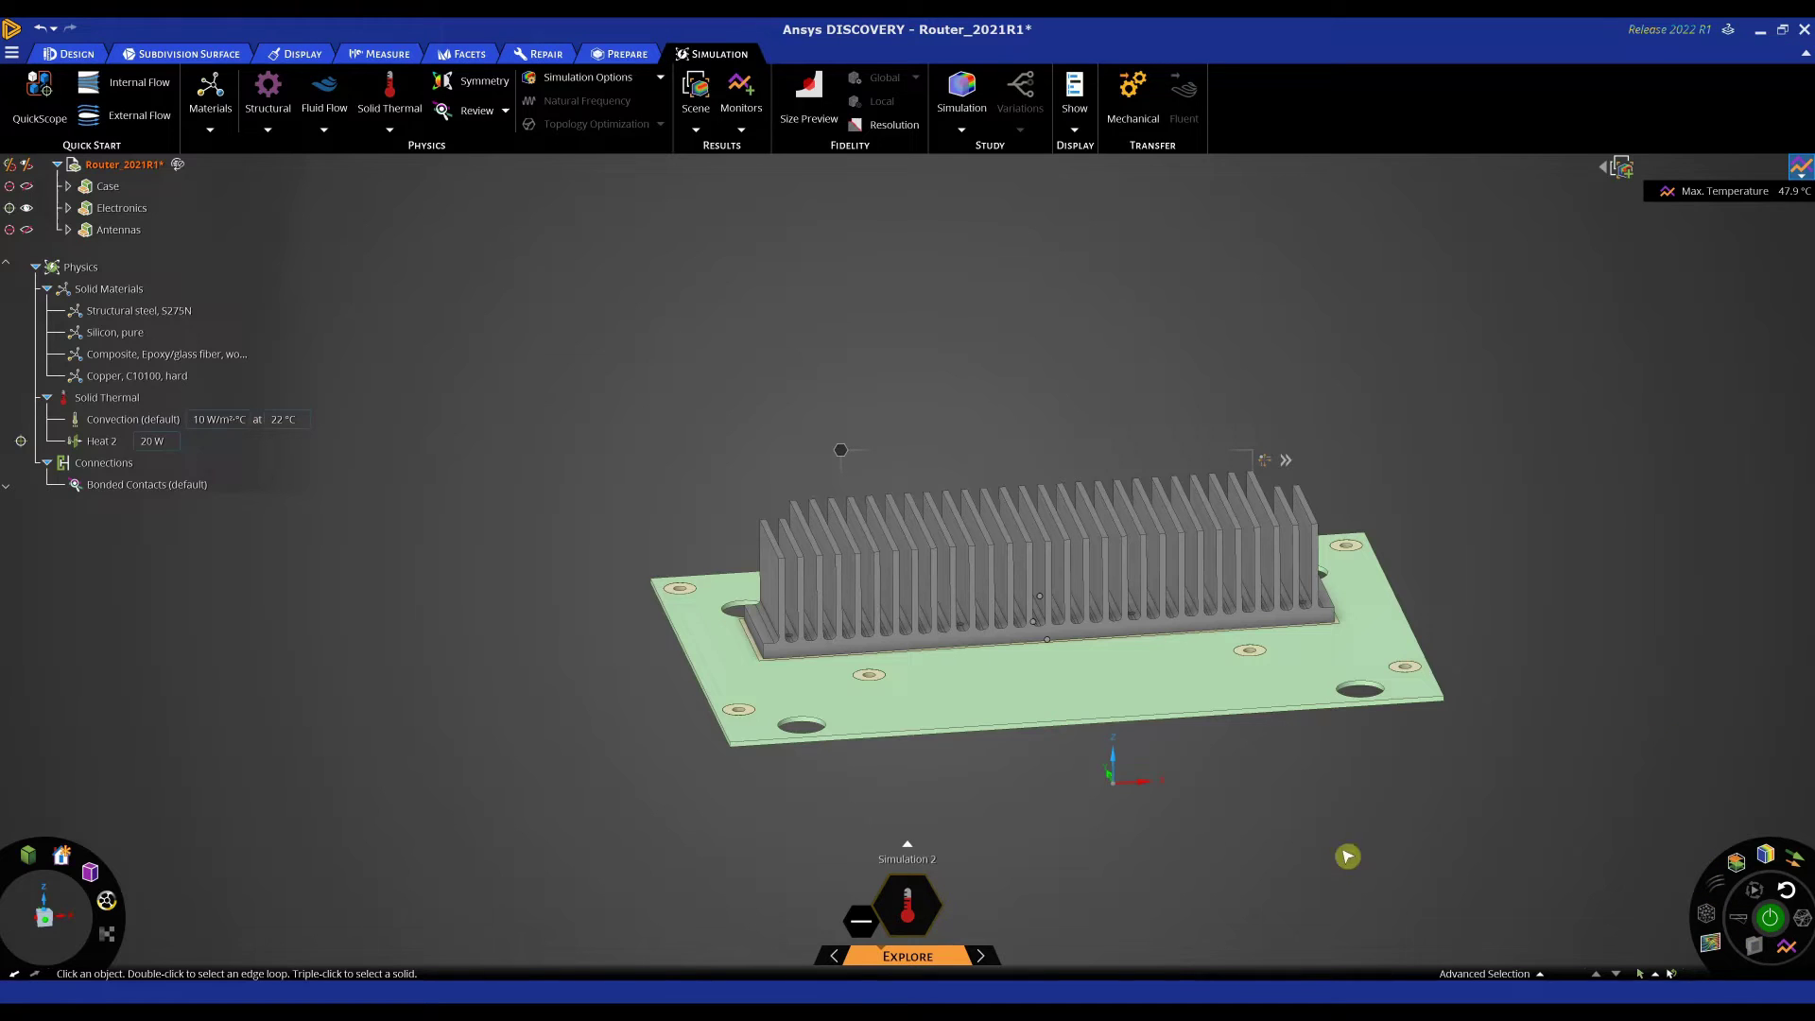
Step: Re-solve the thermal simulation with the new materials
mouse_move(1134, 820)
middle_mouse_down()
mouse_move(1114, 815)
mouse_move(1129, 816)
middle_mouse_up()
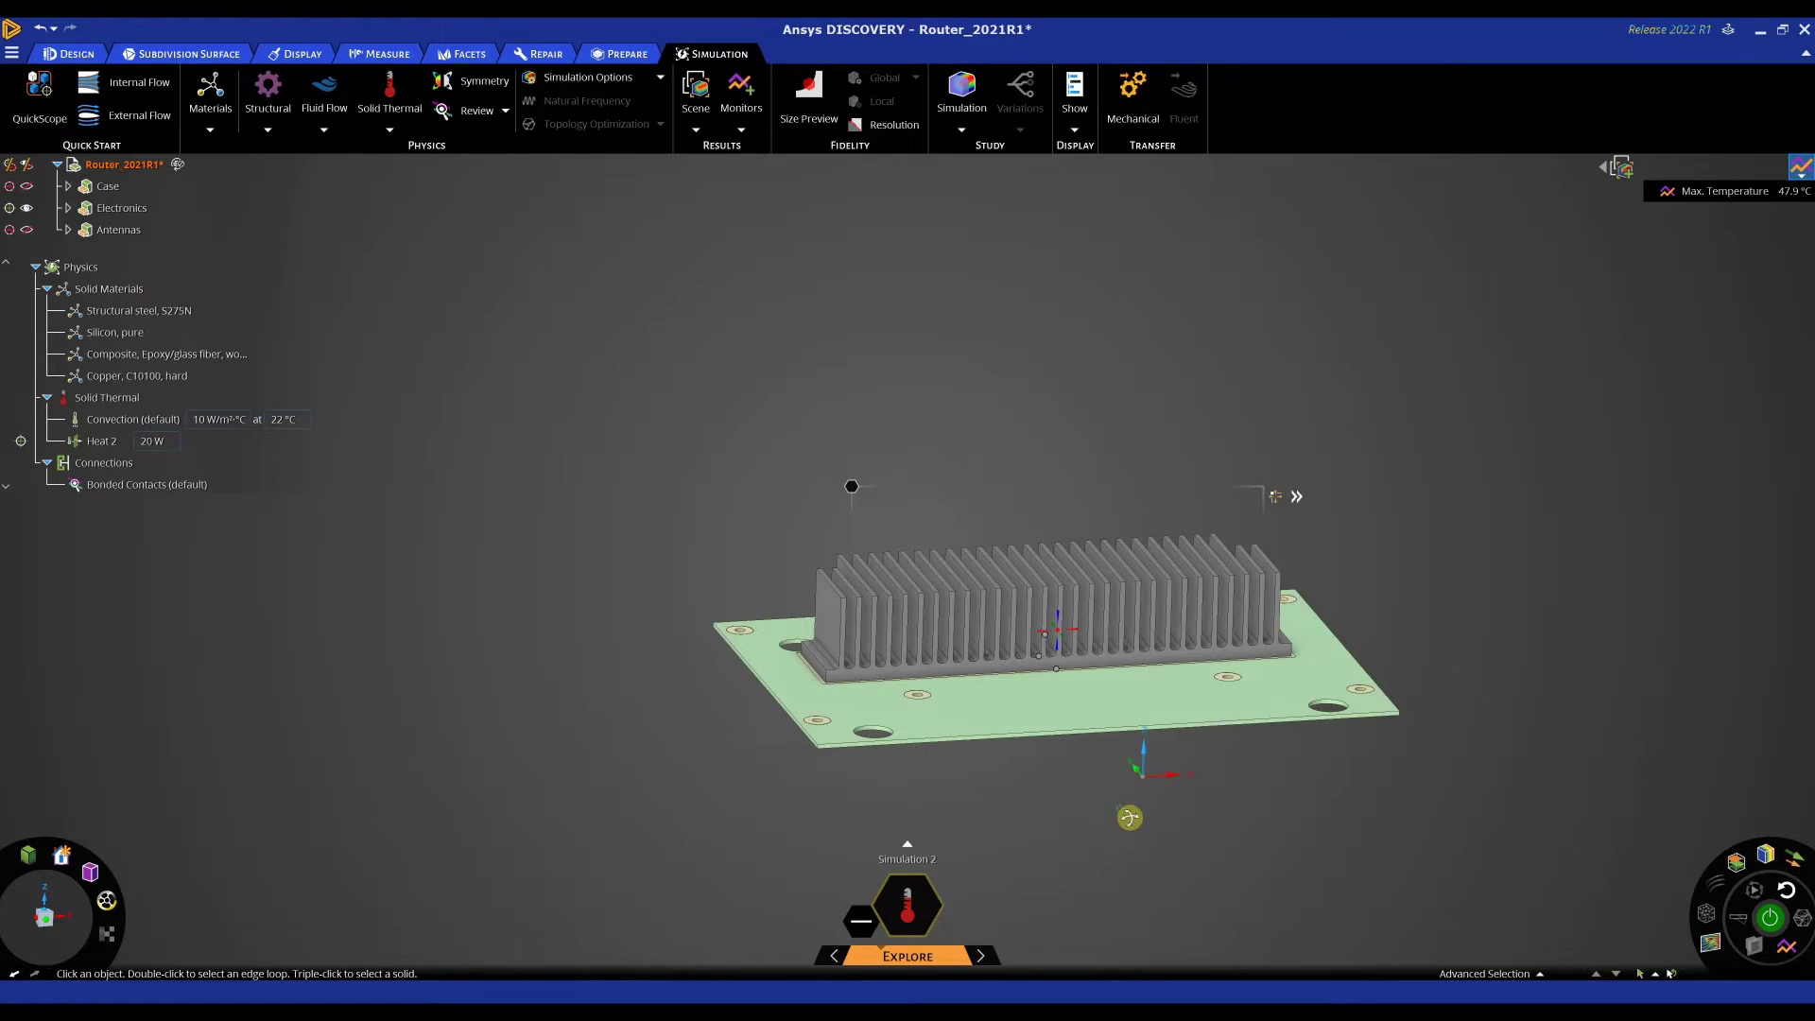
left_click(1771, 917)
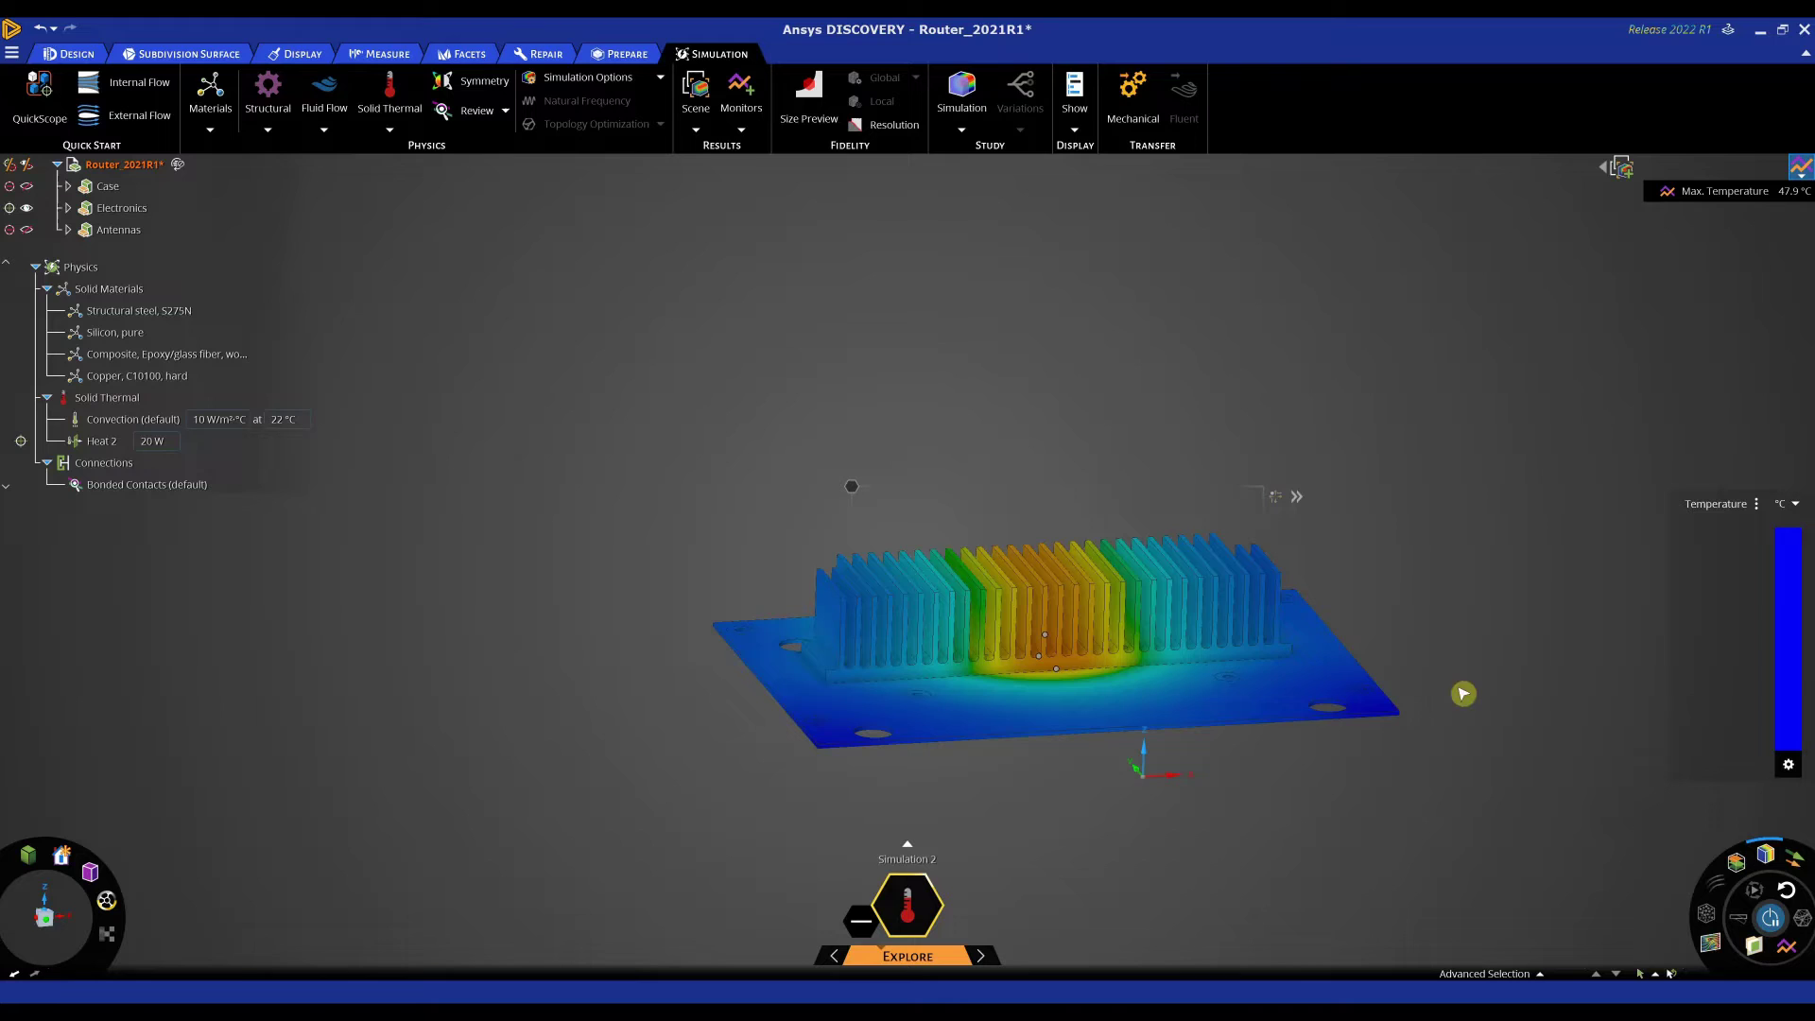
middle_click_drag(1365, 800, 1316, 825)
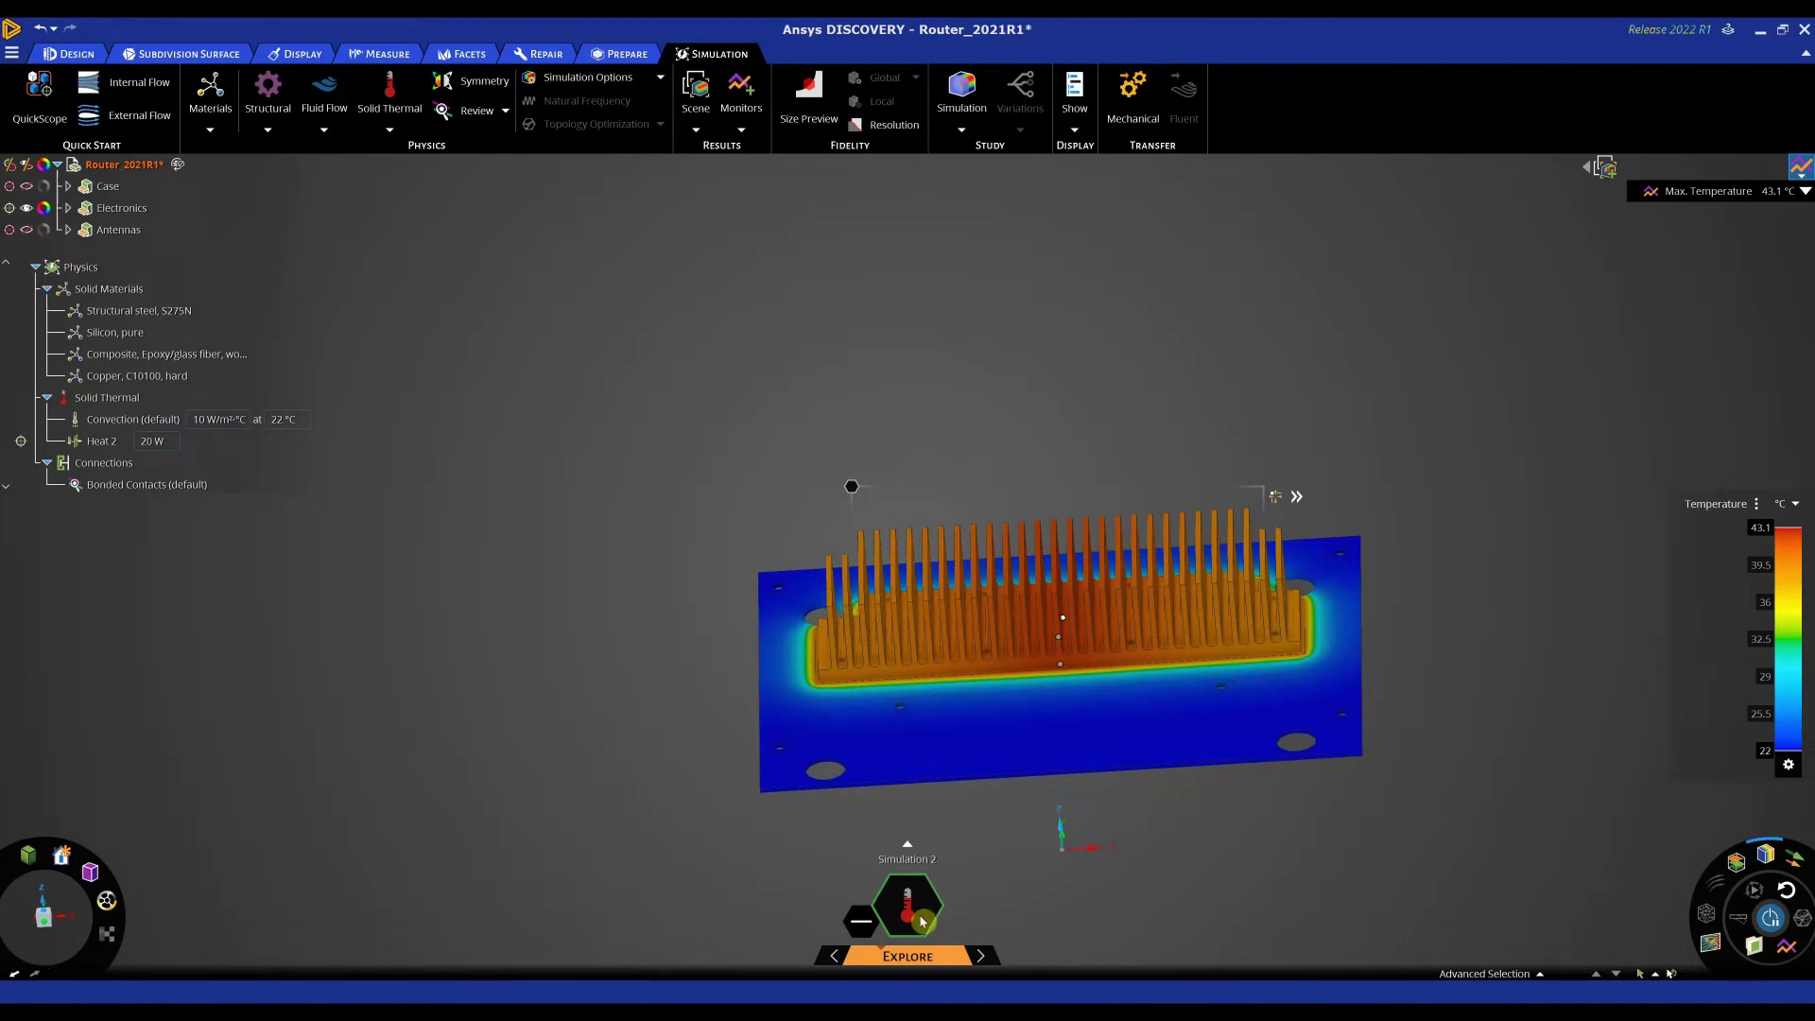
middle_click_drag(1115, 843, 1607, 647)
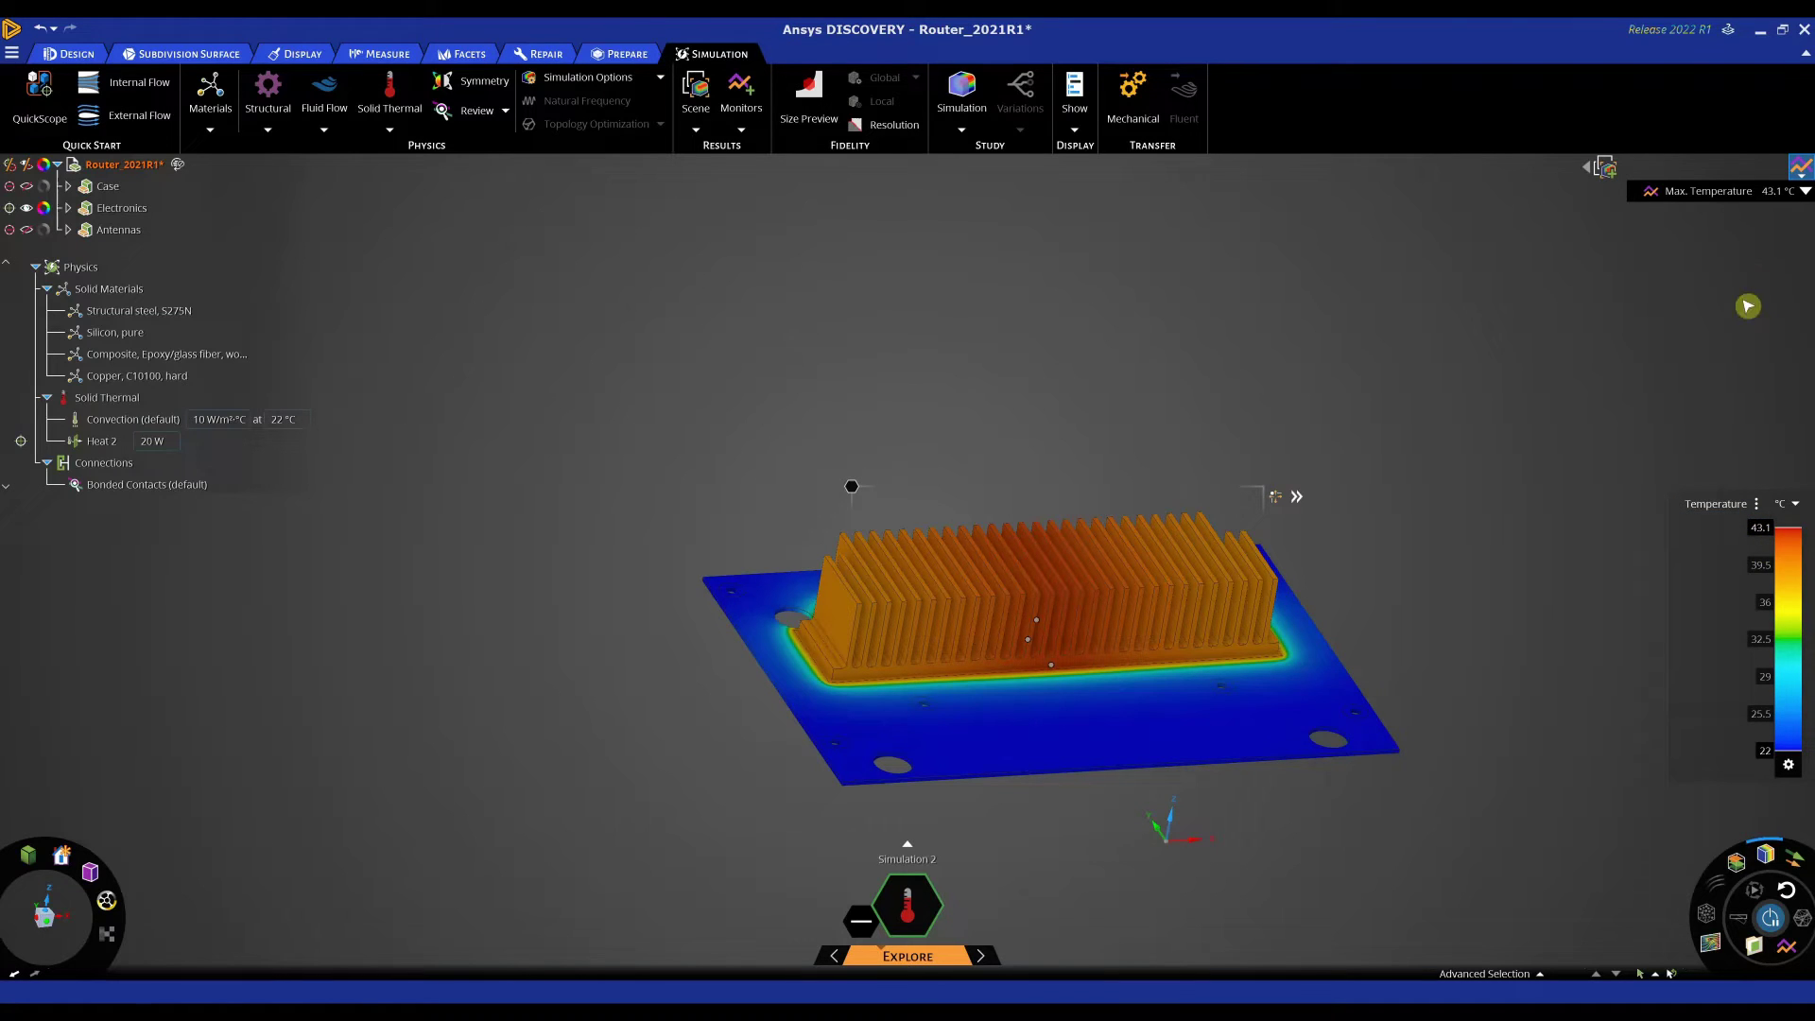
Step: Open the Max. Temperature monitor chart showing the peak falling from 47.9 to 43.1 °C
left_click(1800, 199)
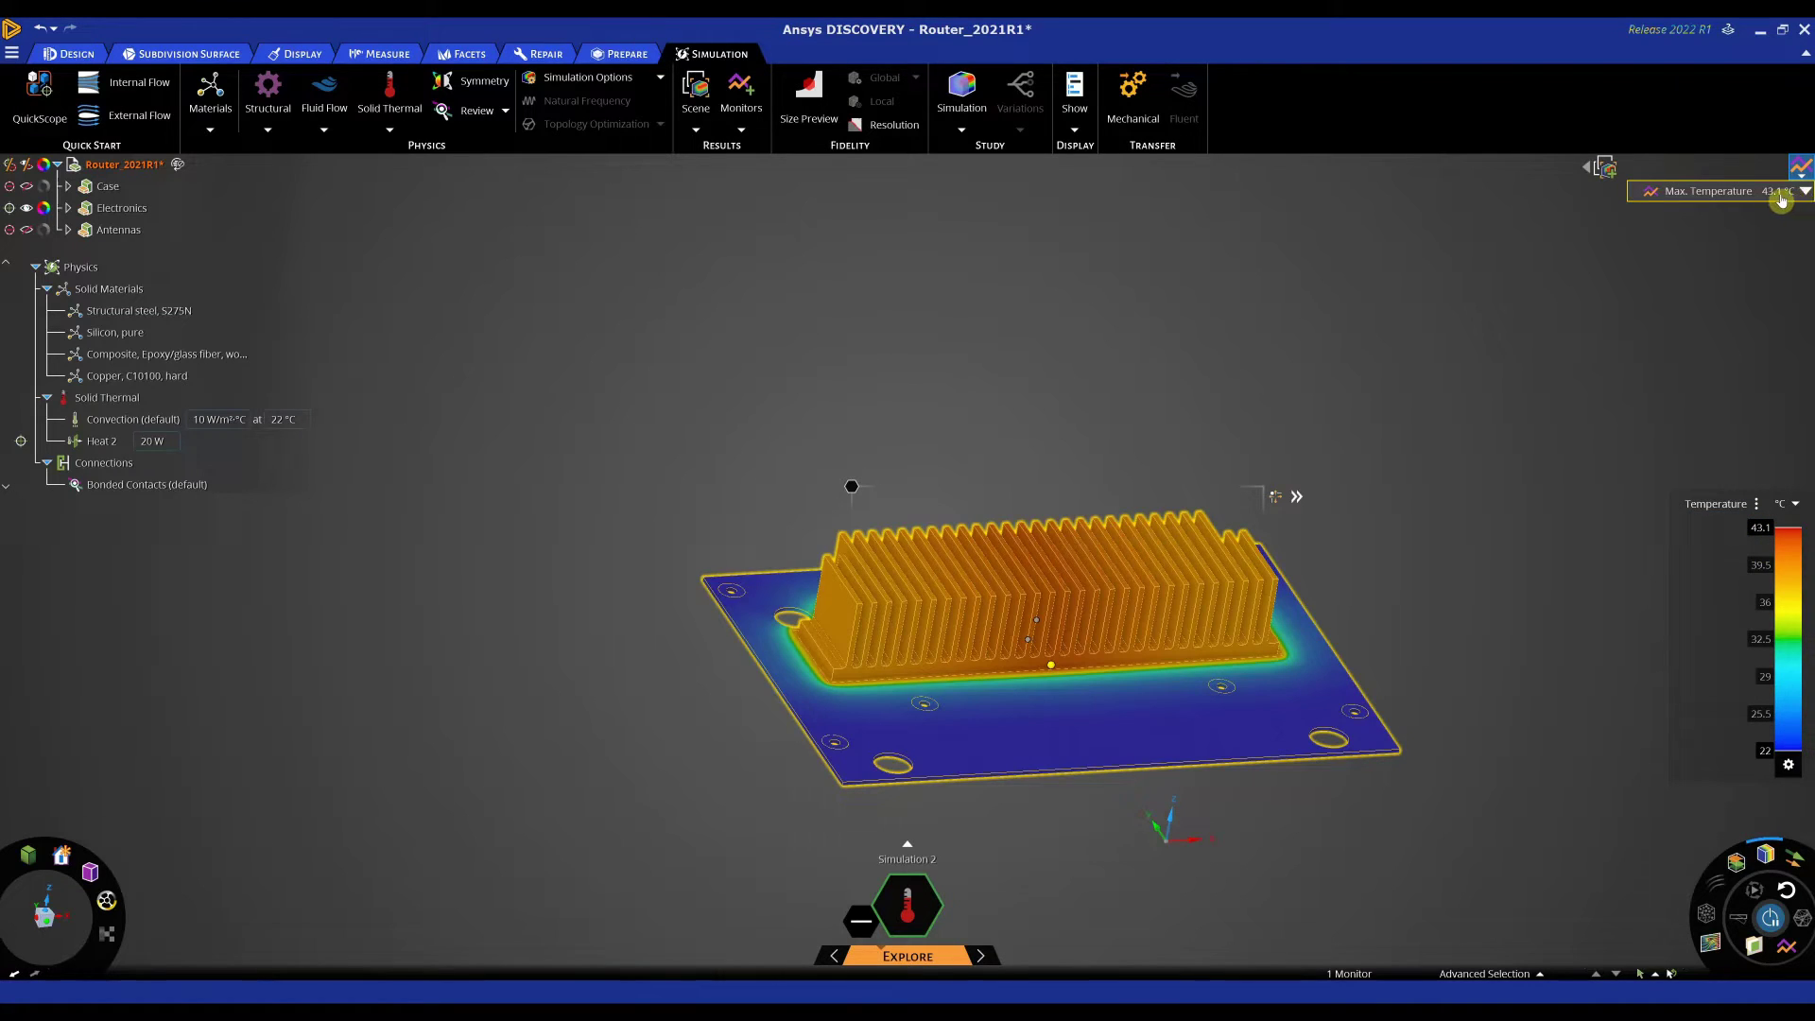
left_click(1773, 194)
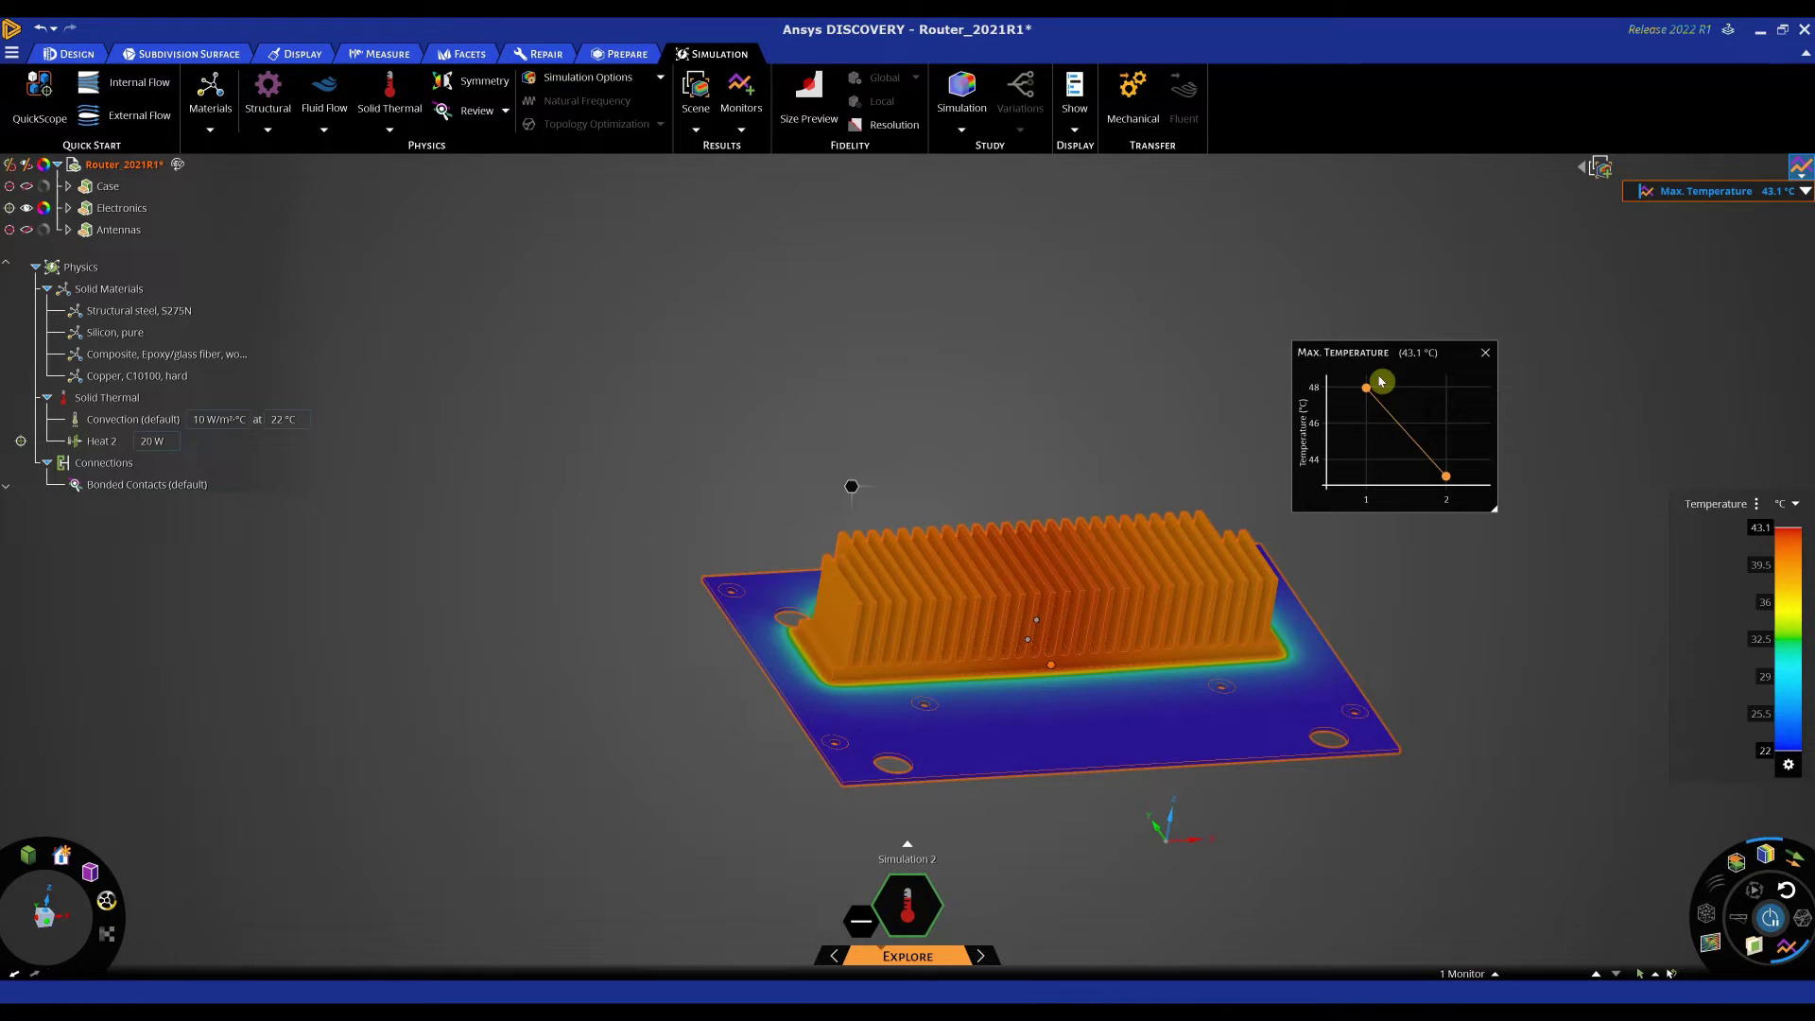
left_click_drag(1375, 352, 1313, 255)
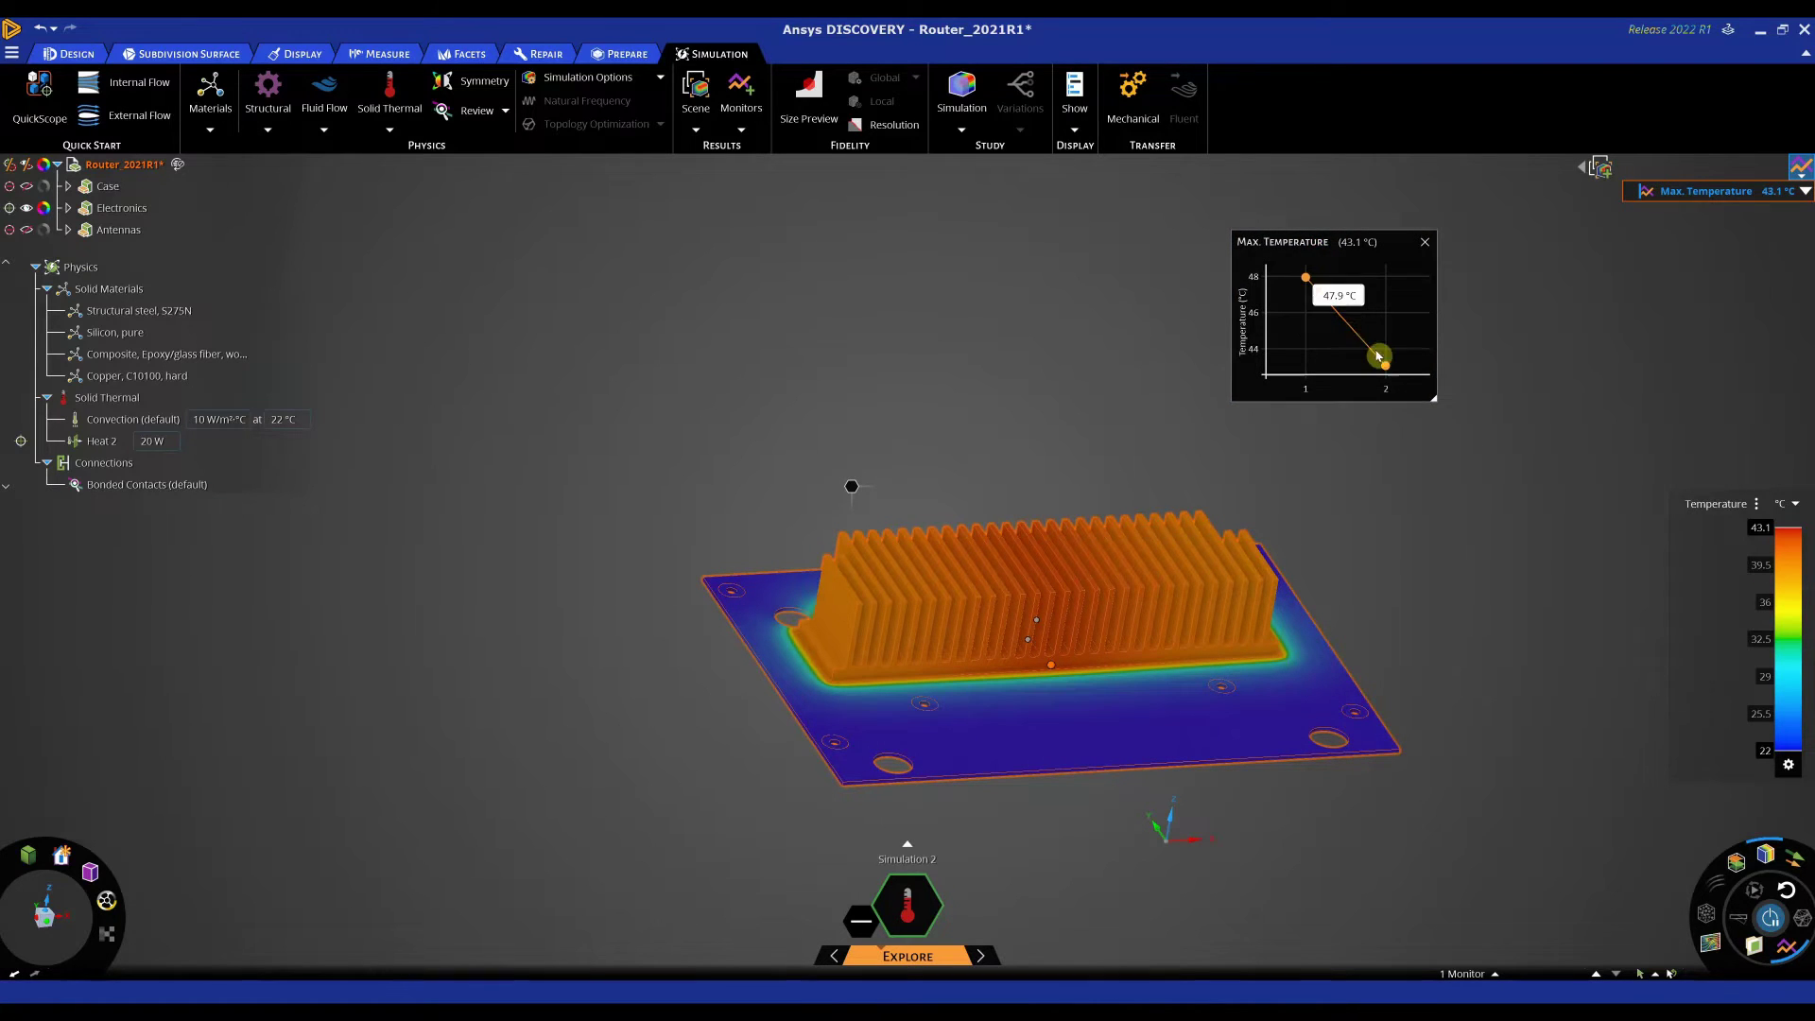
mouse_move(1309, 282)
mouse_move(1385, 372)
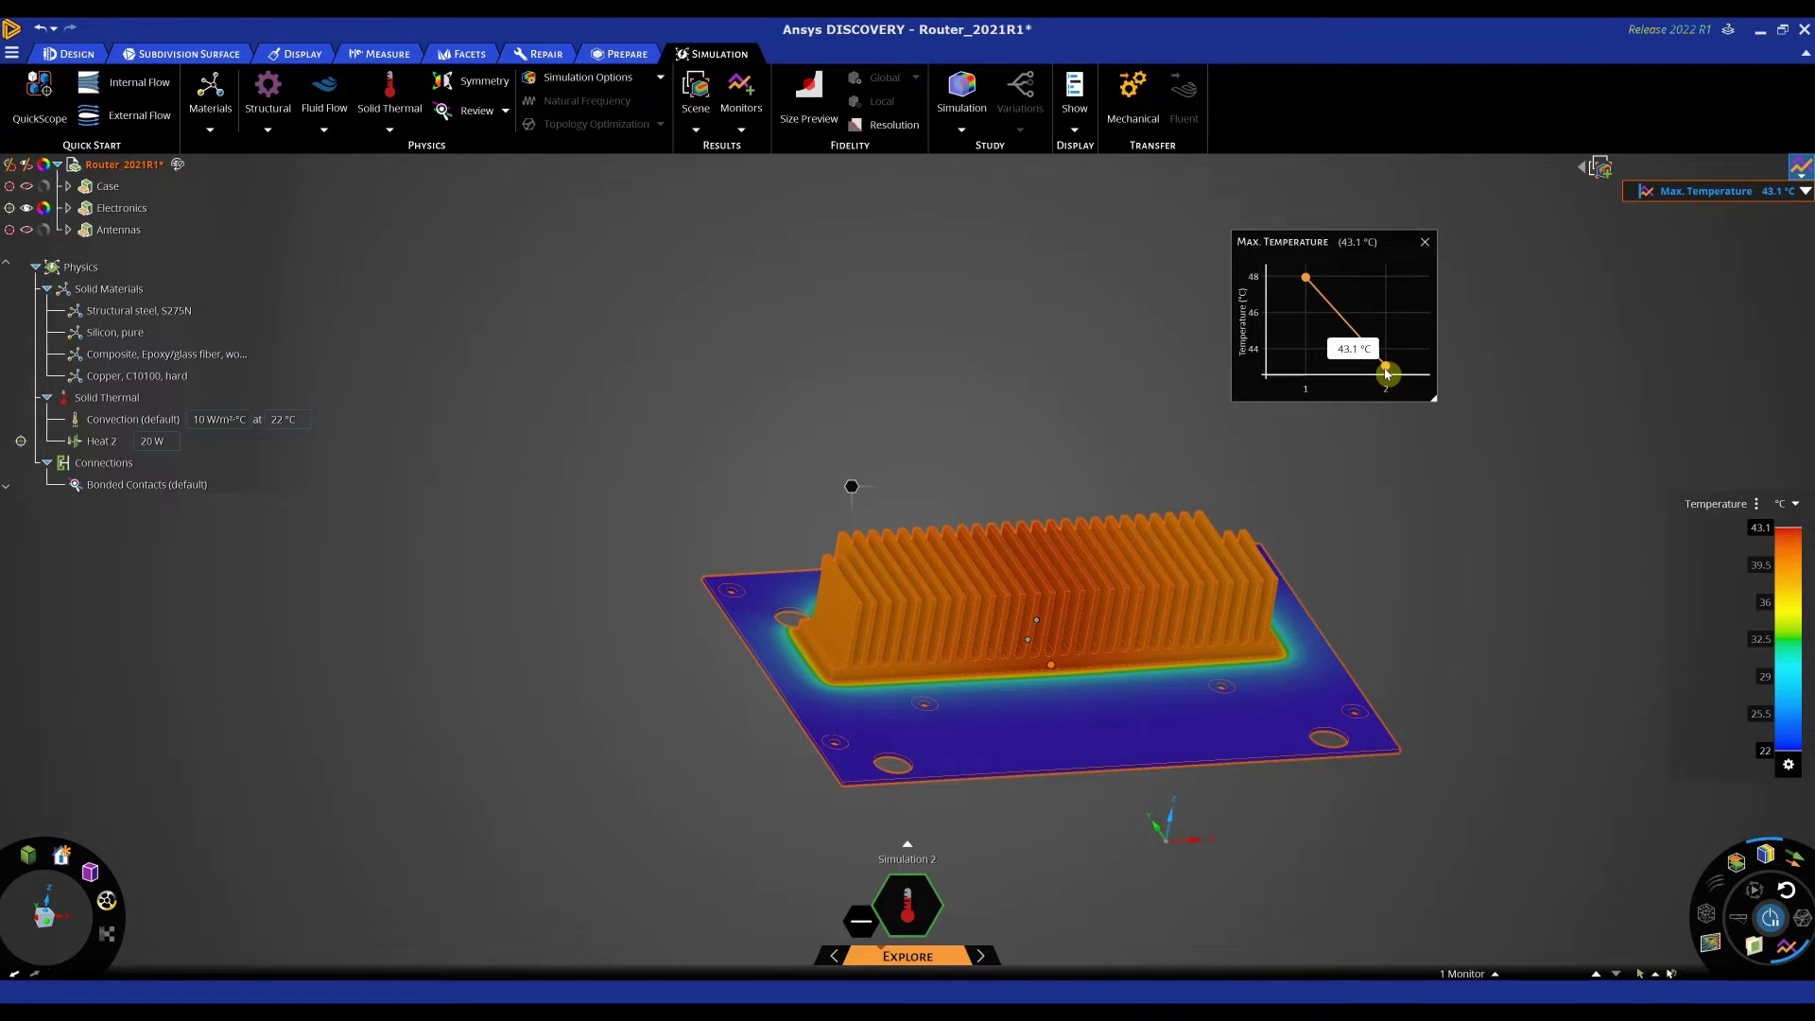
middle_click_drag(1405, 705, 1424, 625)
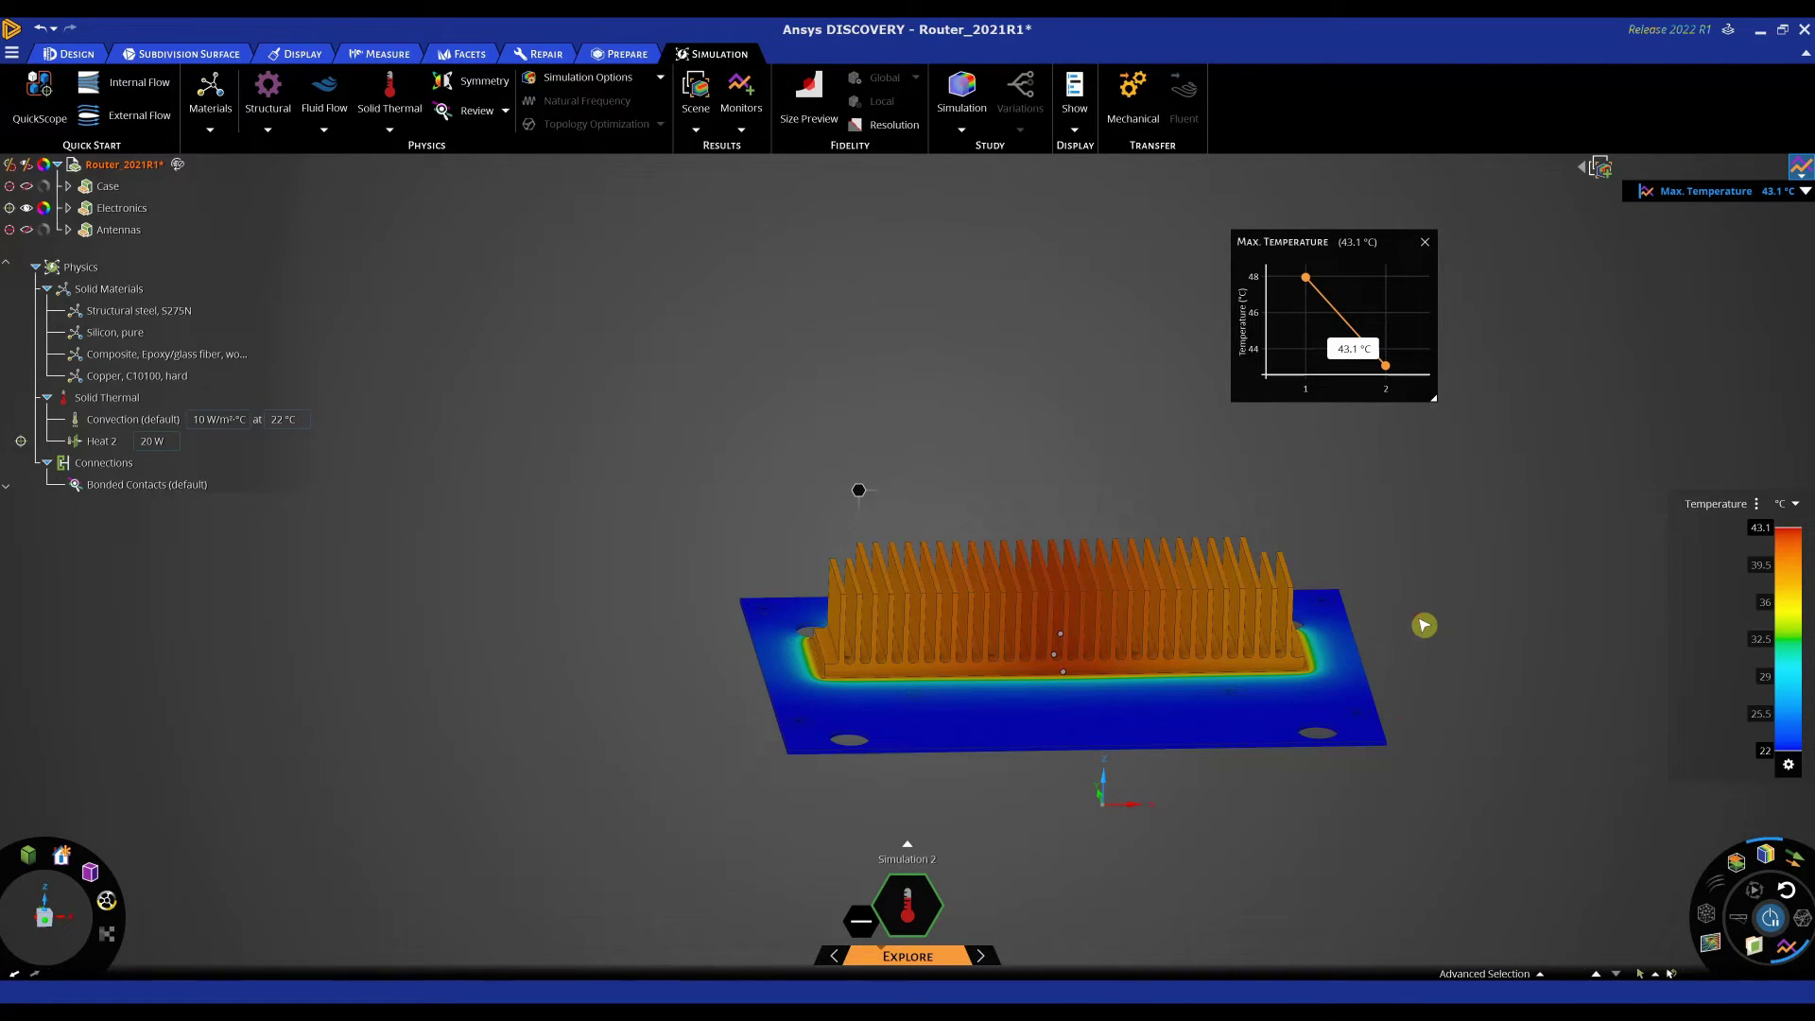
Step: Lower the default convection coefficient to 5 W/m²°C so the re-solved peak reaches 60.7 °C
left_click(207, 421)
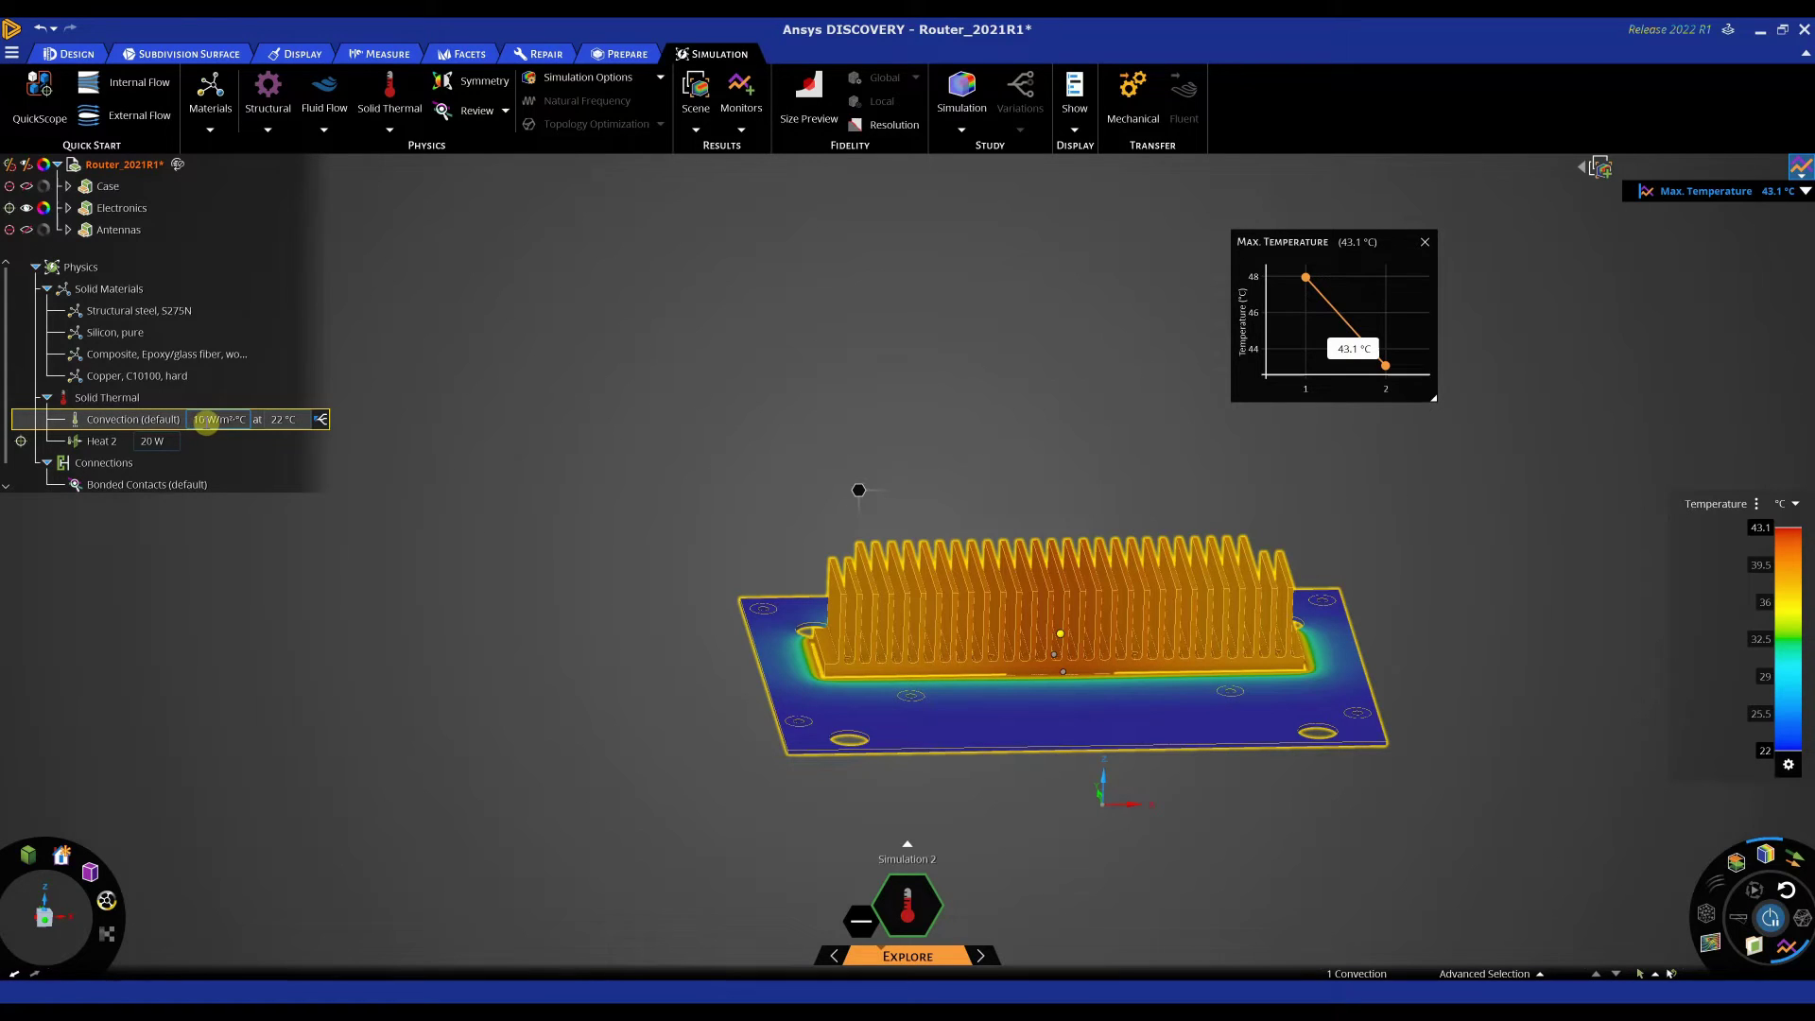
left_click(200, 421)
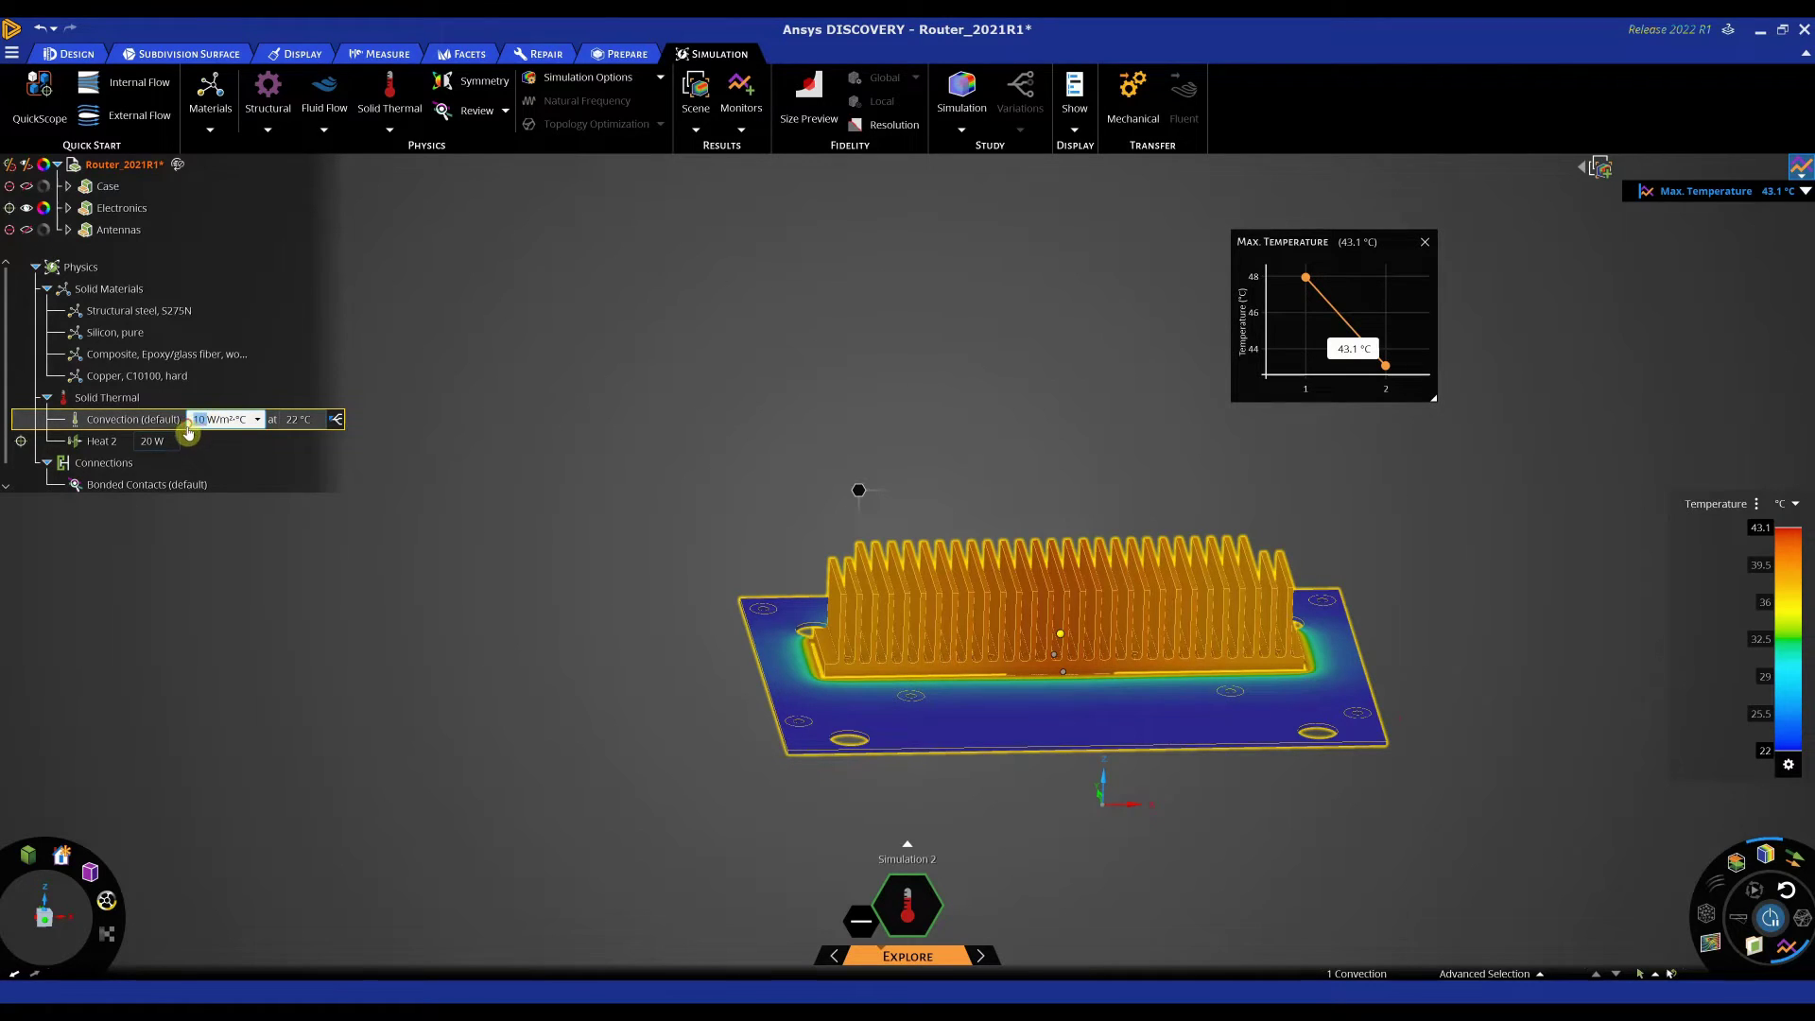
type("5")
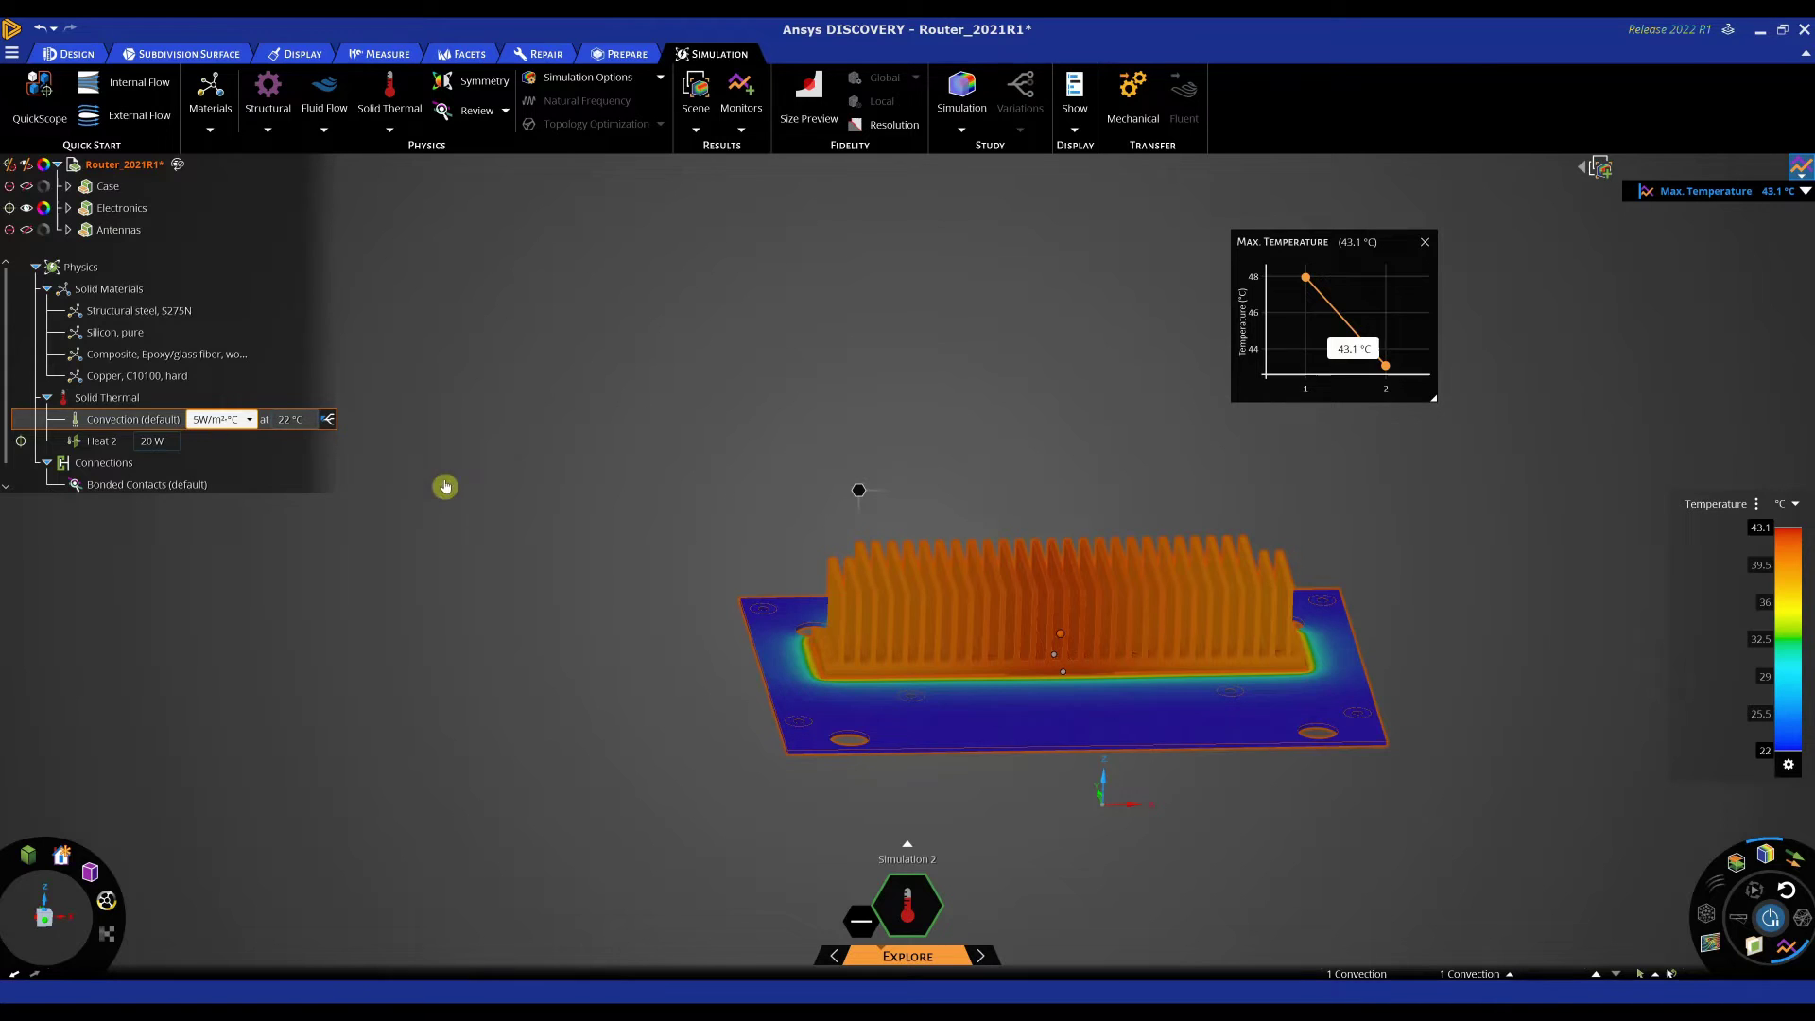
left_click(537, 453)
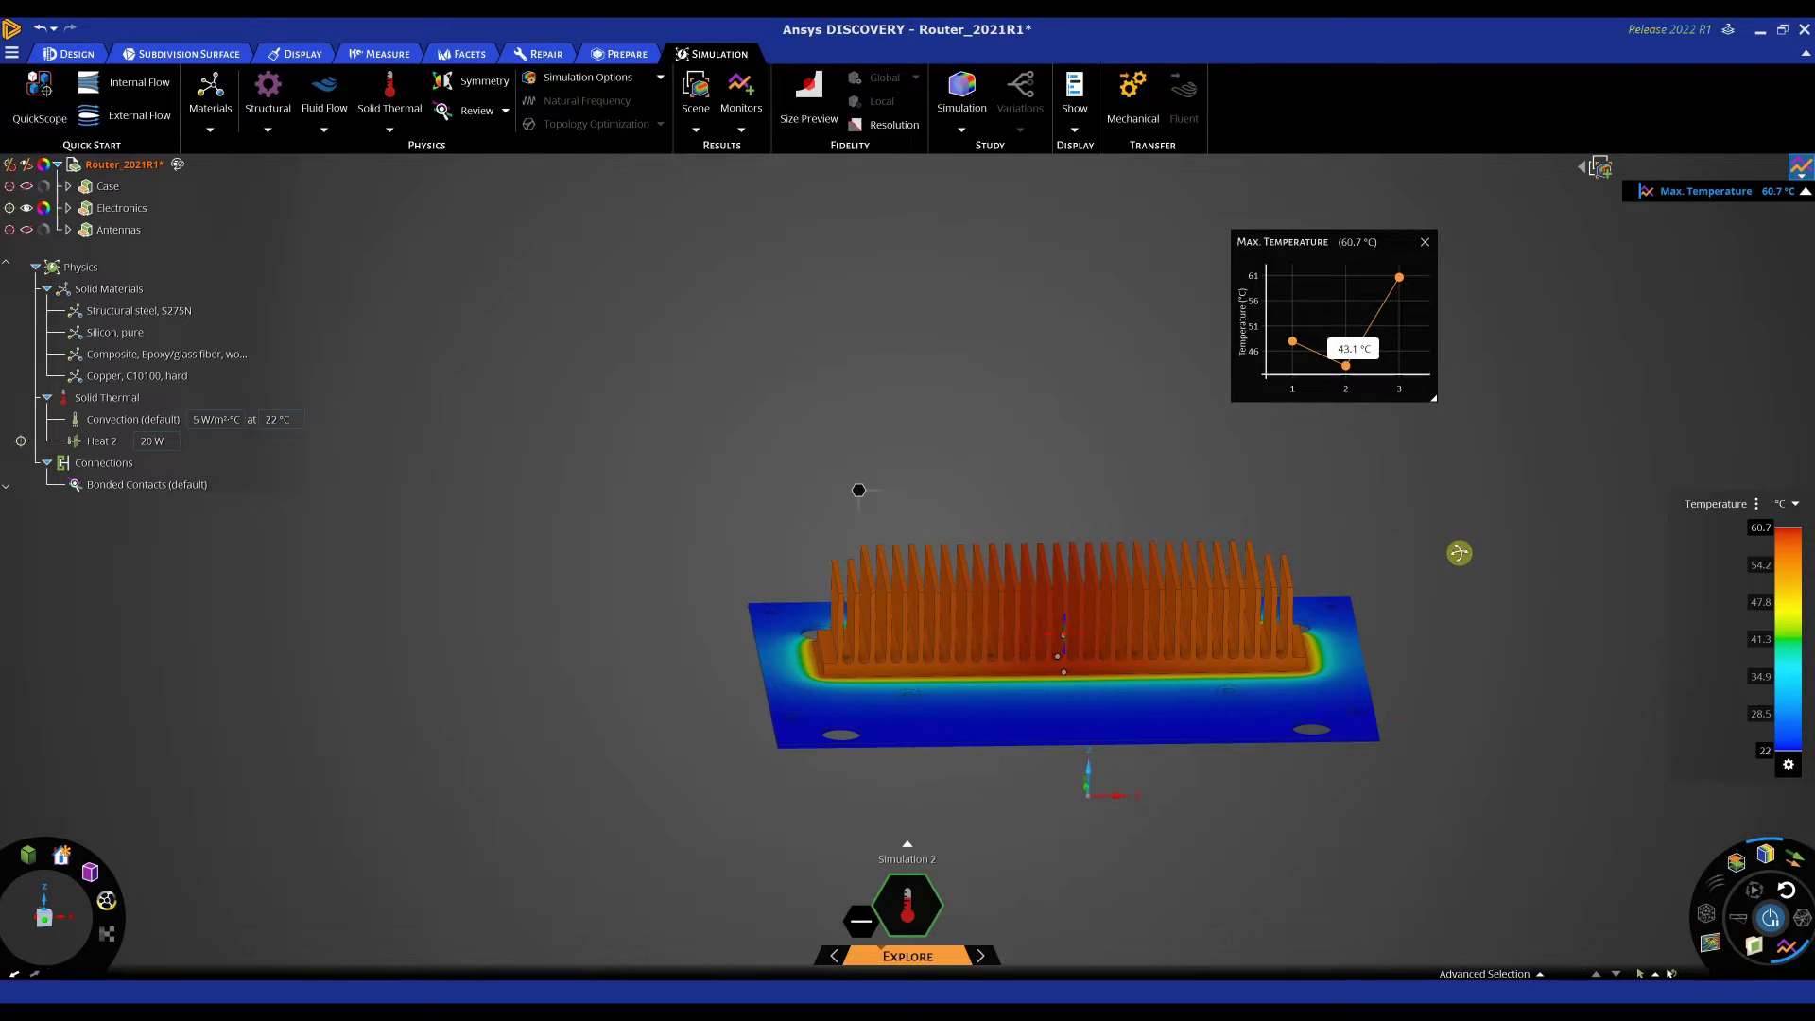
mouse_move(1398, 286)
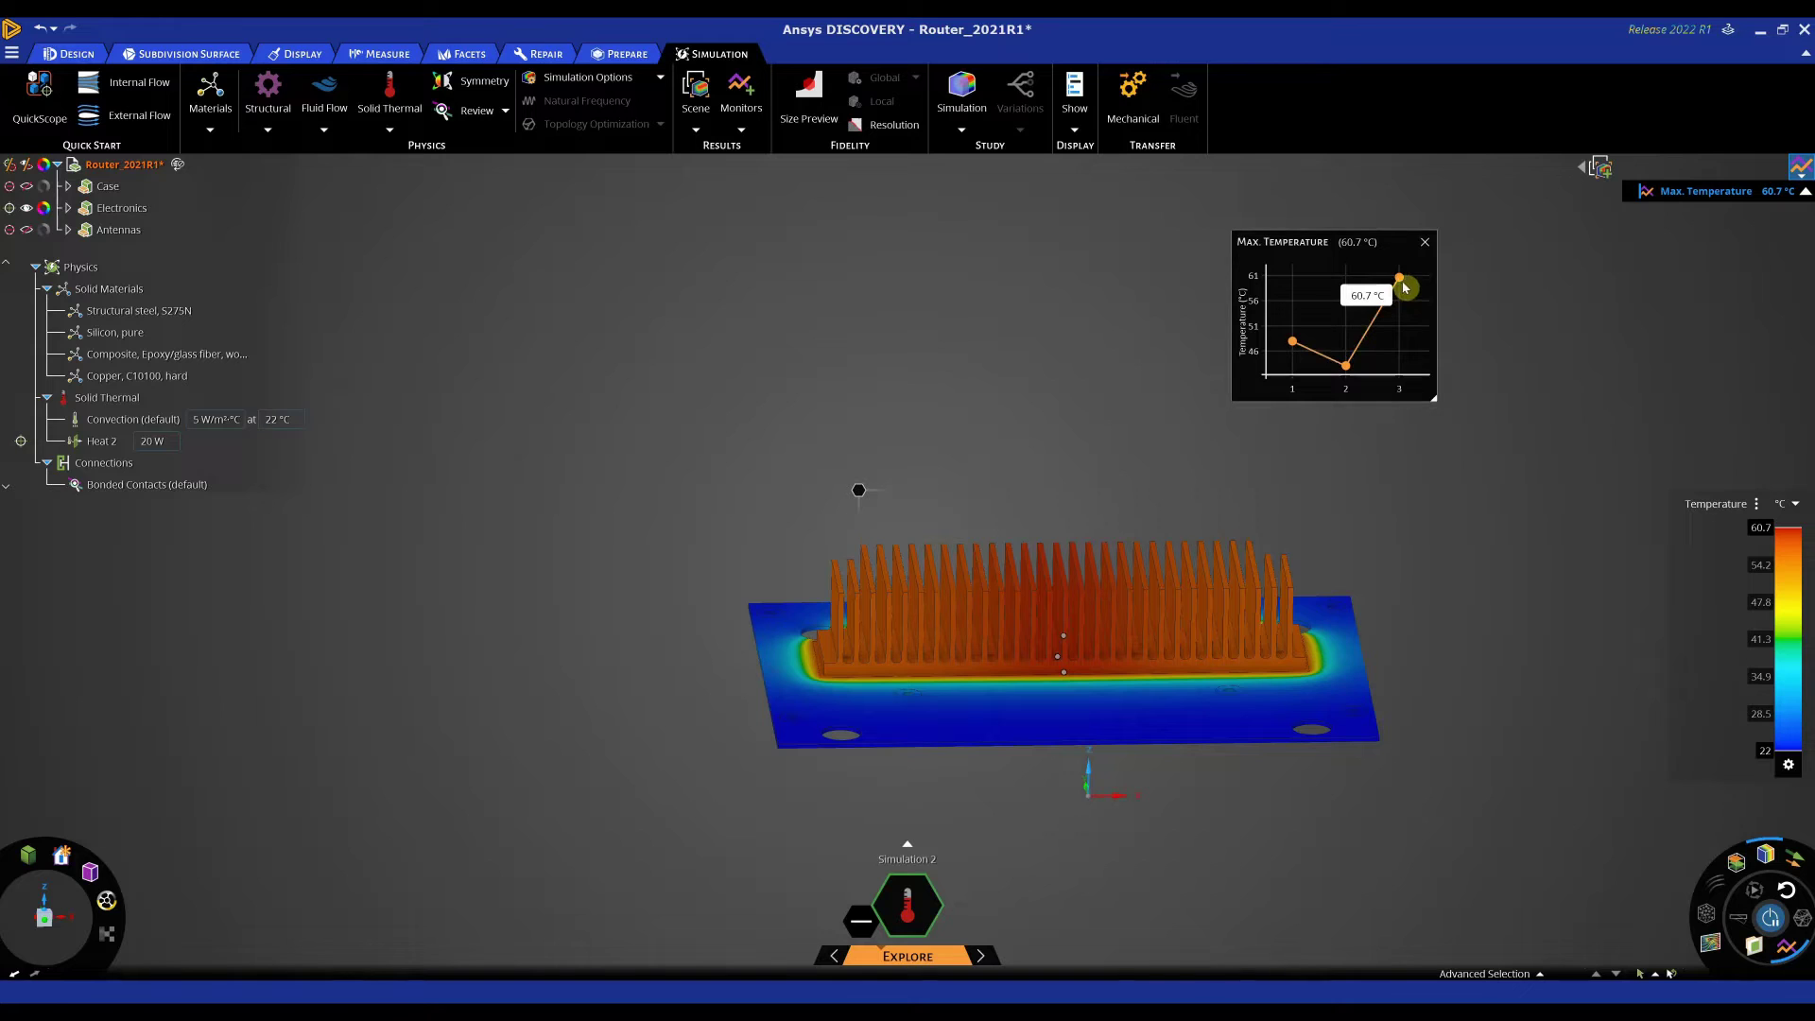
left_click(205, 419)
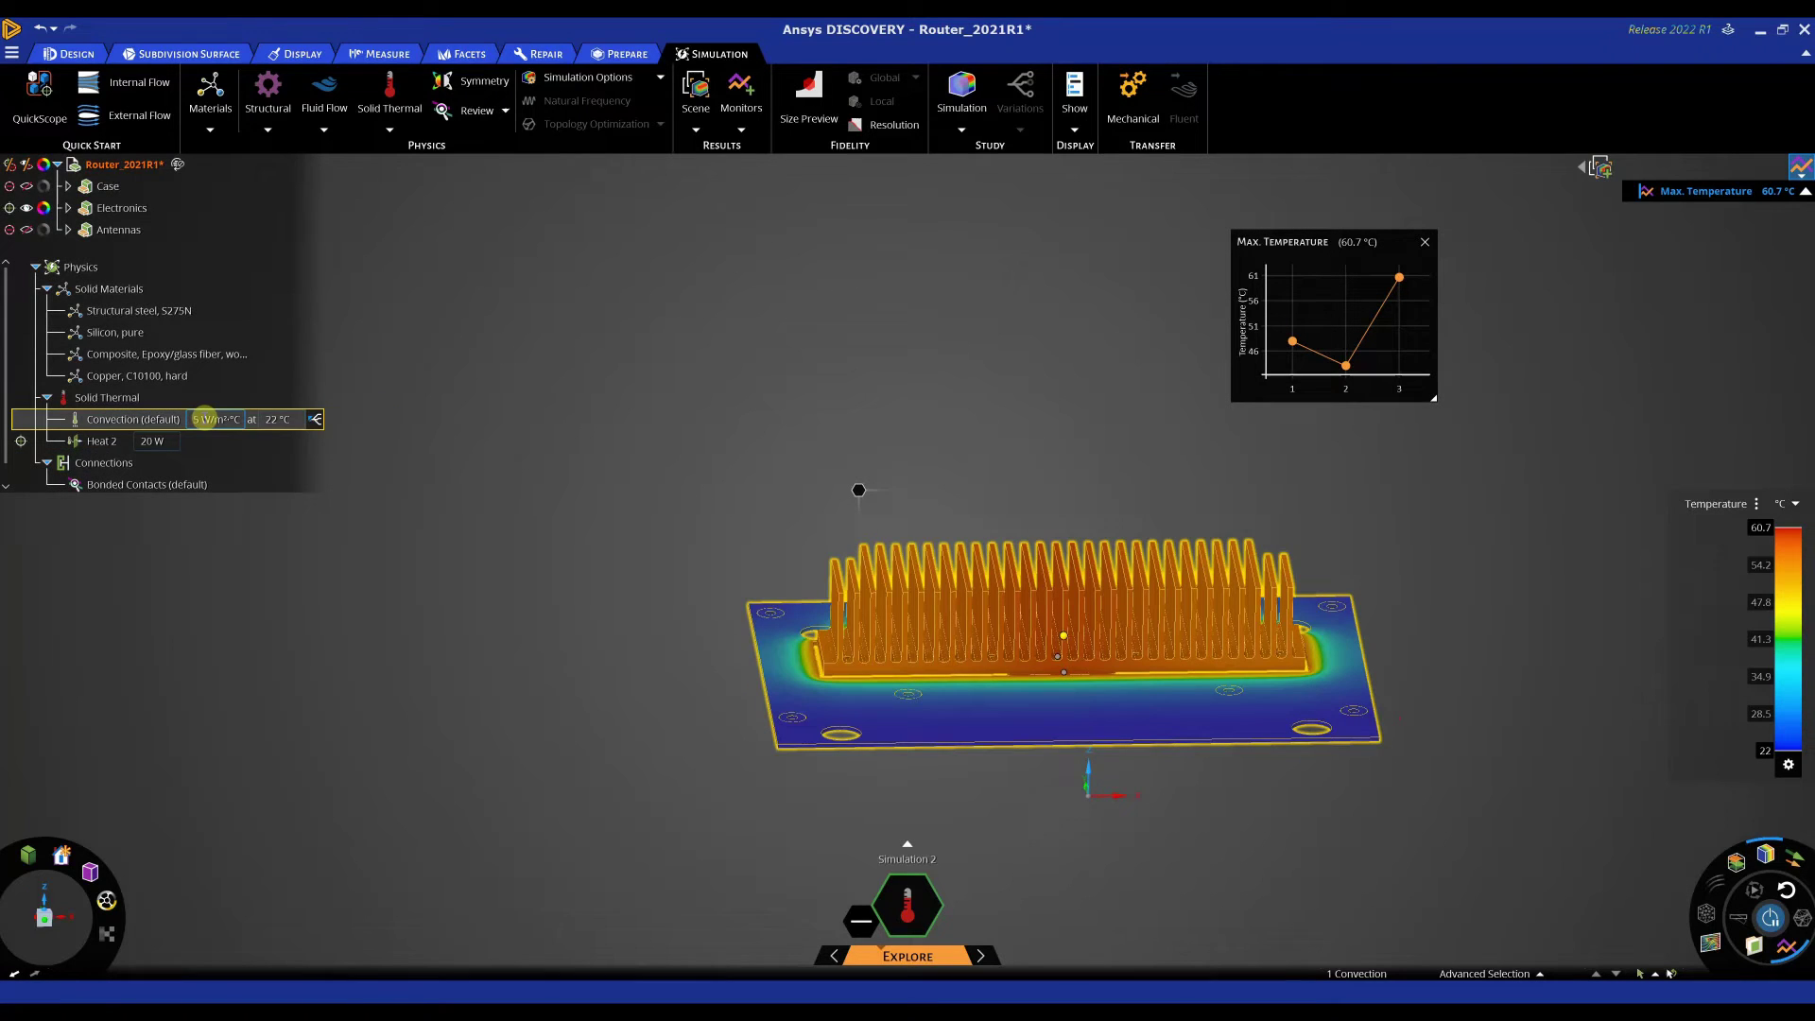
left_click(442, 490)
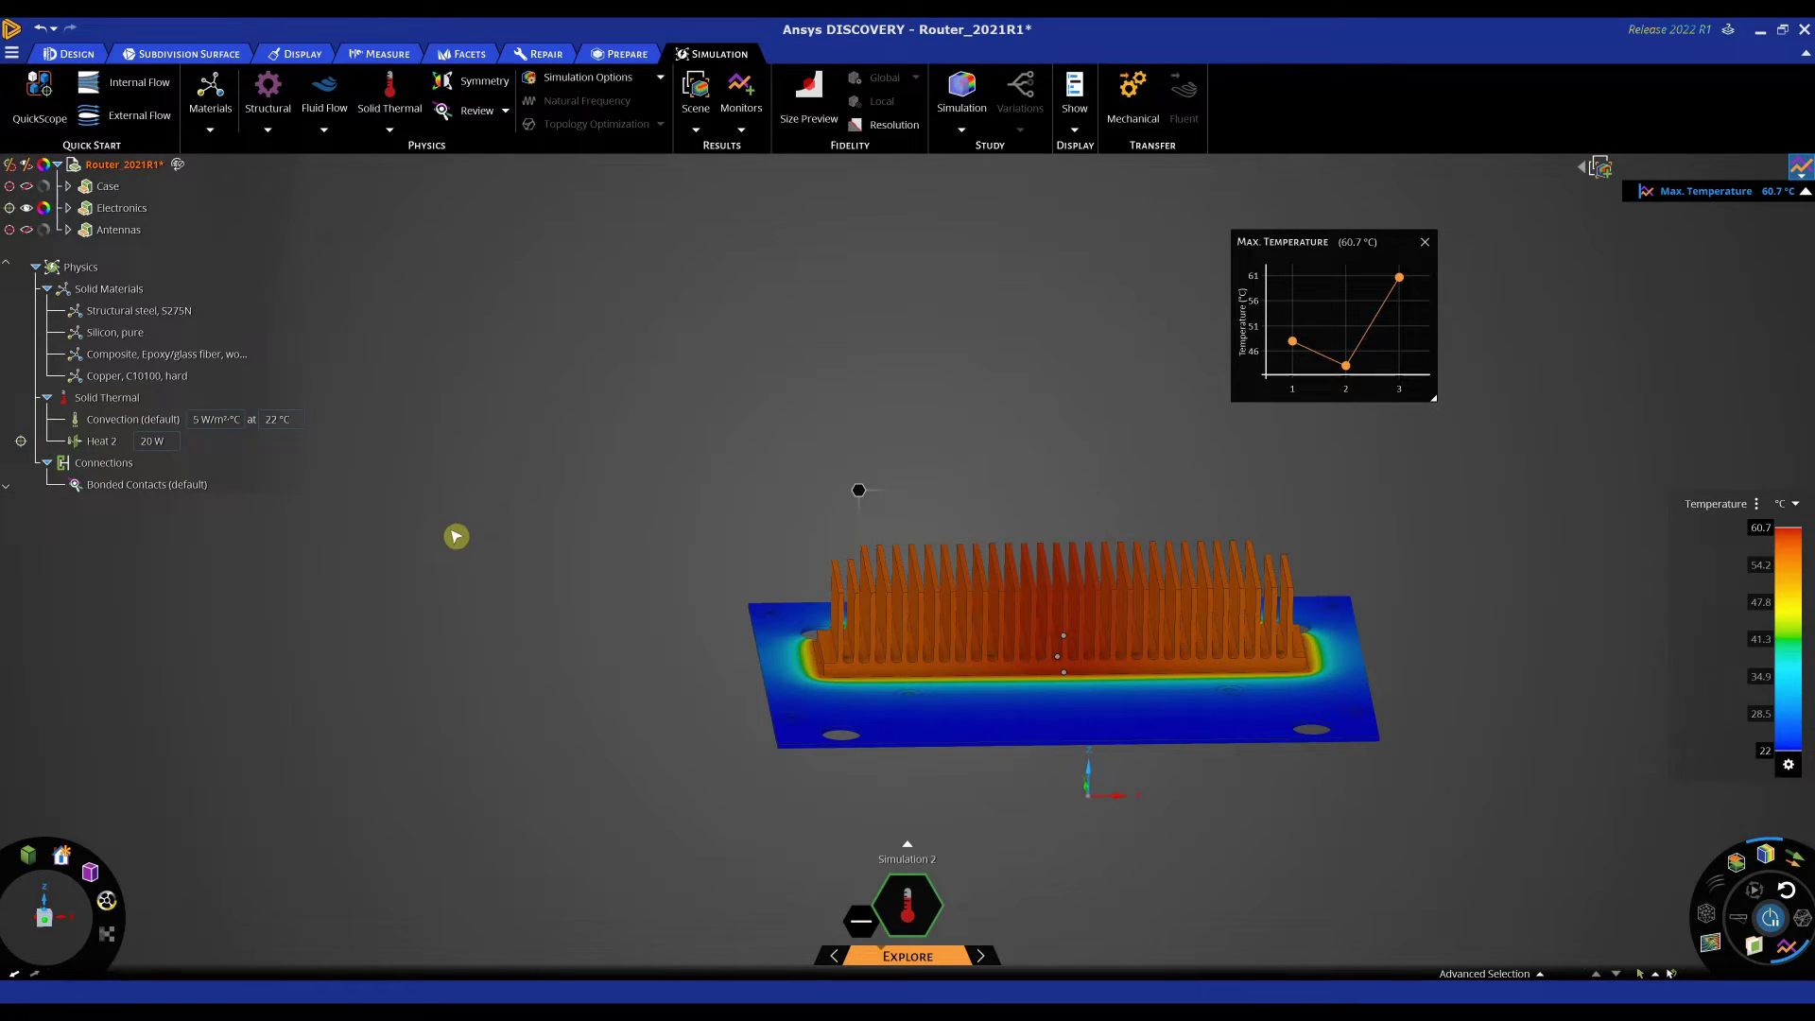
scroll(476, 464, "down", 2)
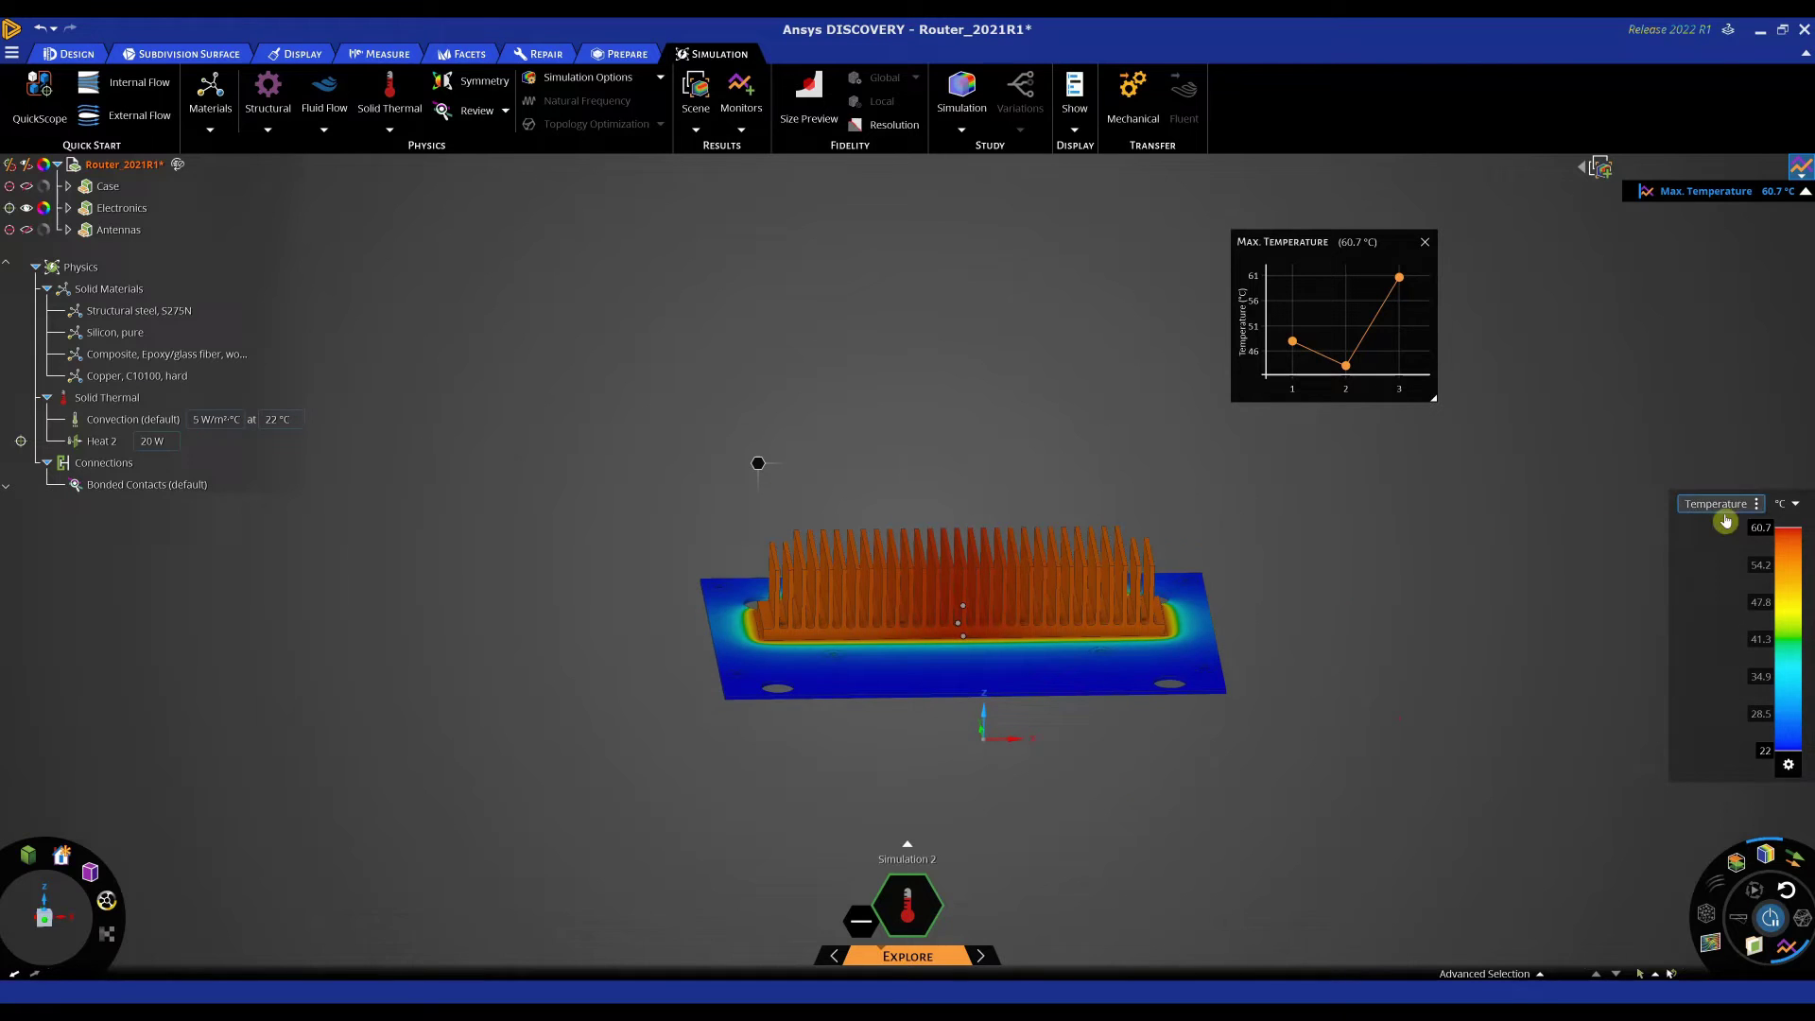
mouse_move(1466, 637)
middle_mouse_down()
mouse_move(1462, 612)
mouse_move(1438, 628)
mouse_move(1477, 617)
middle_mouse_up()
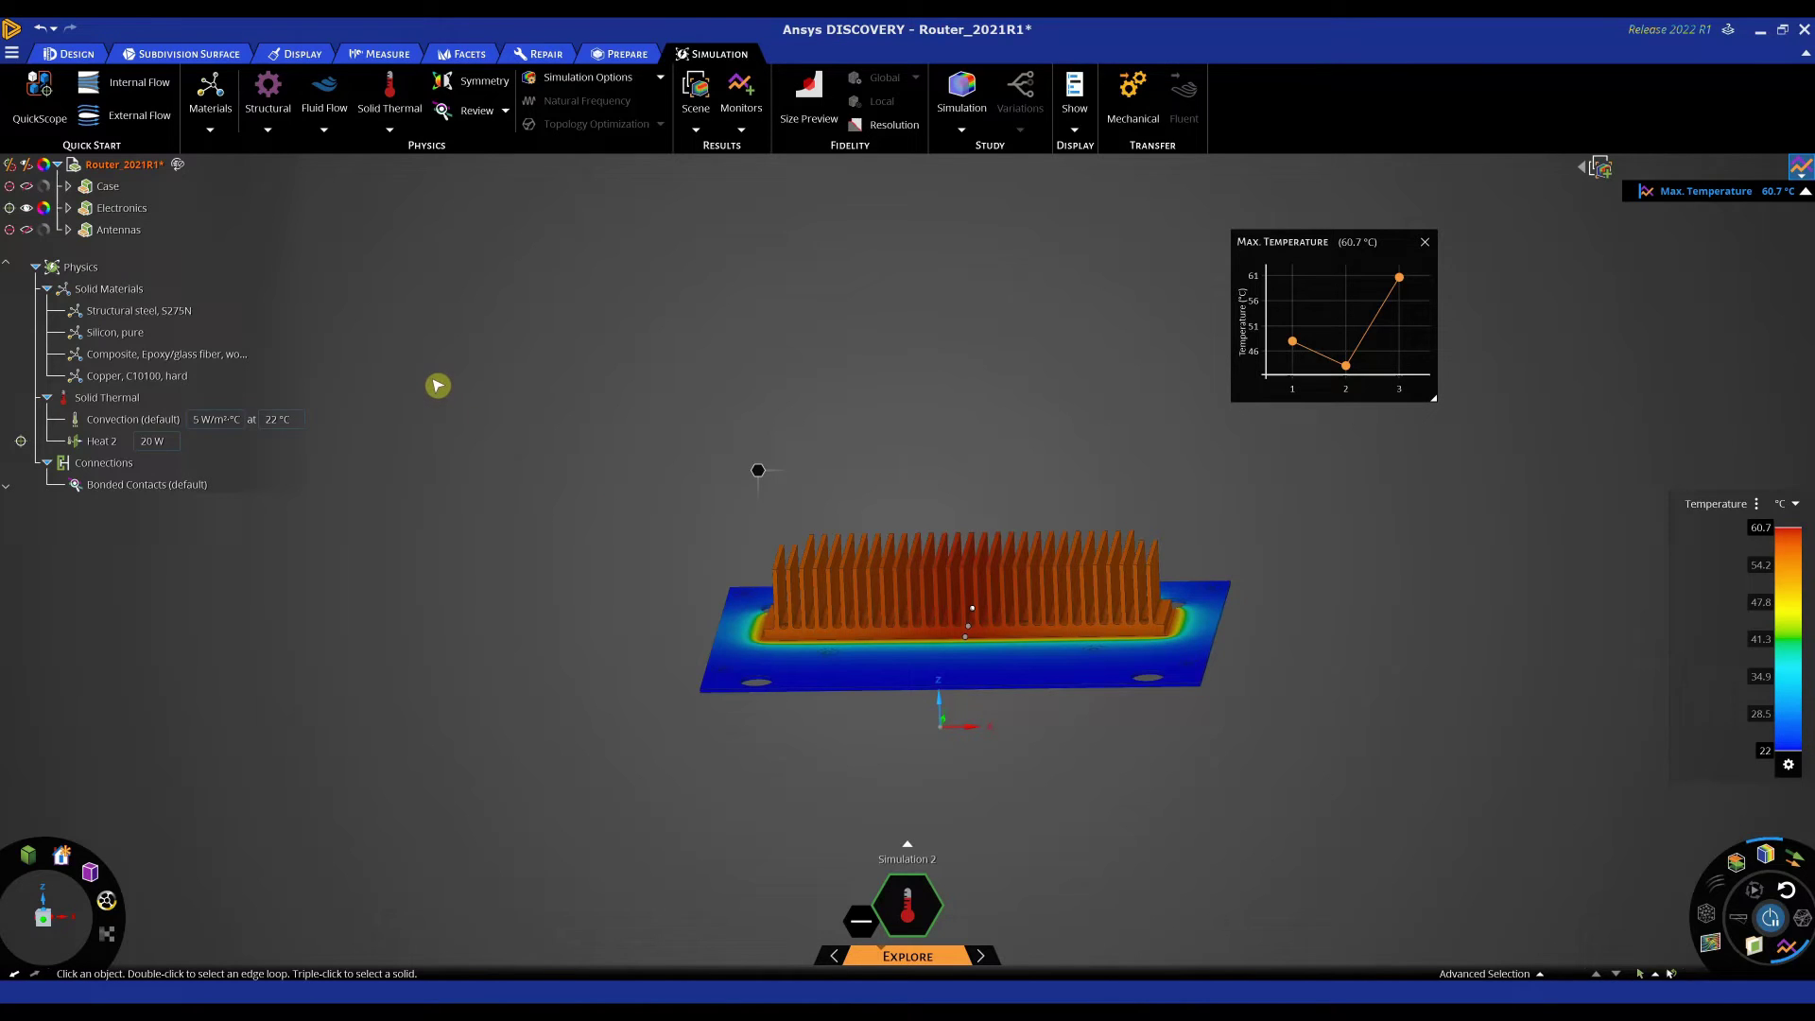
Step: In the Design tab, view the heatsink from the front and select all fin tops with Move
left_click(70, 54)
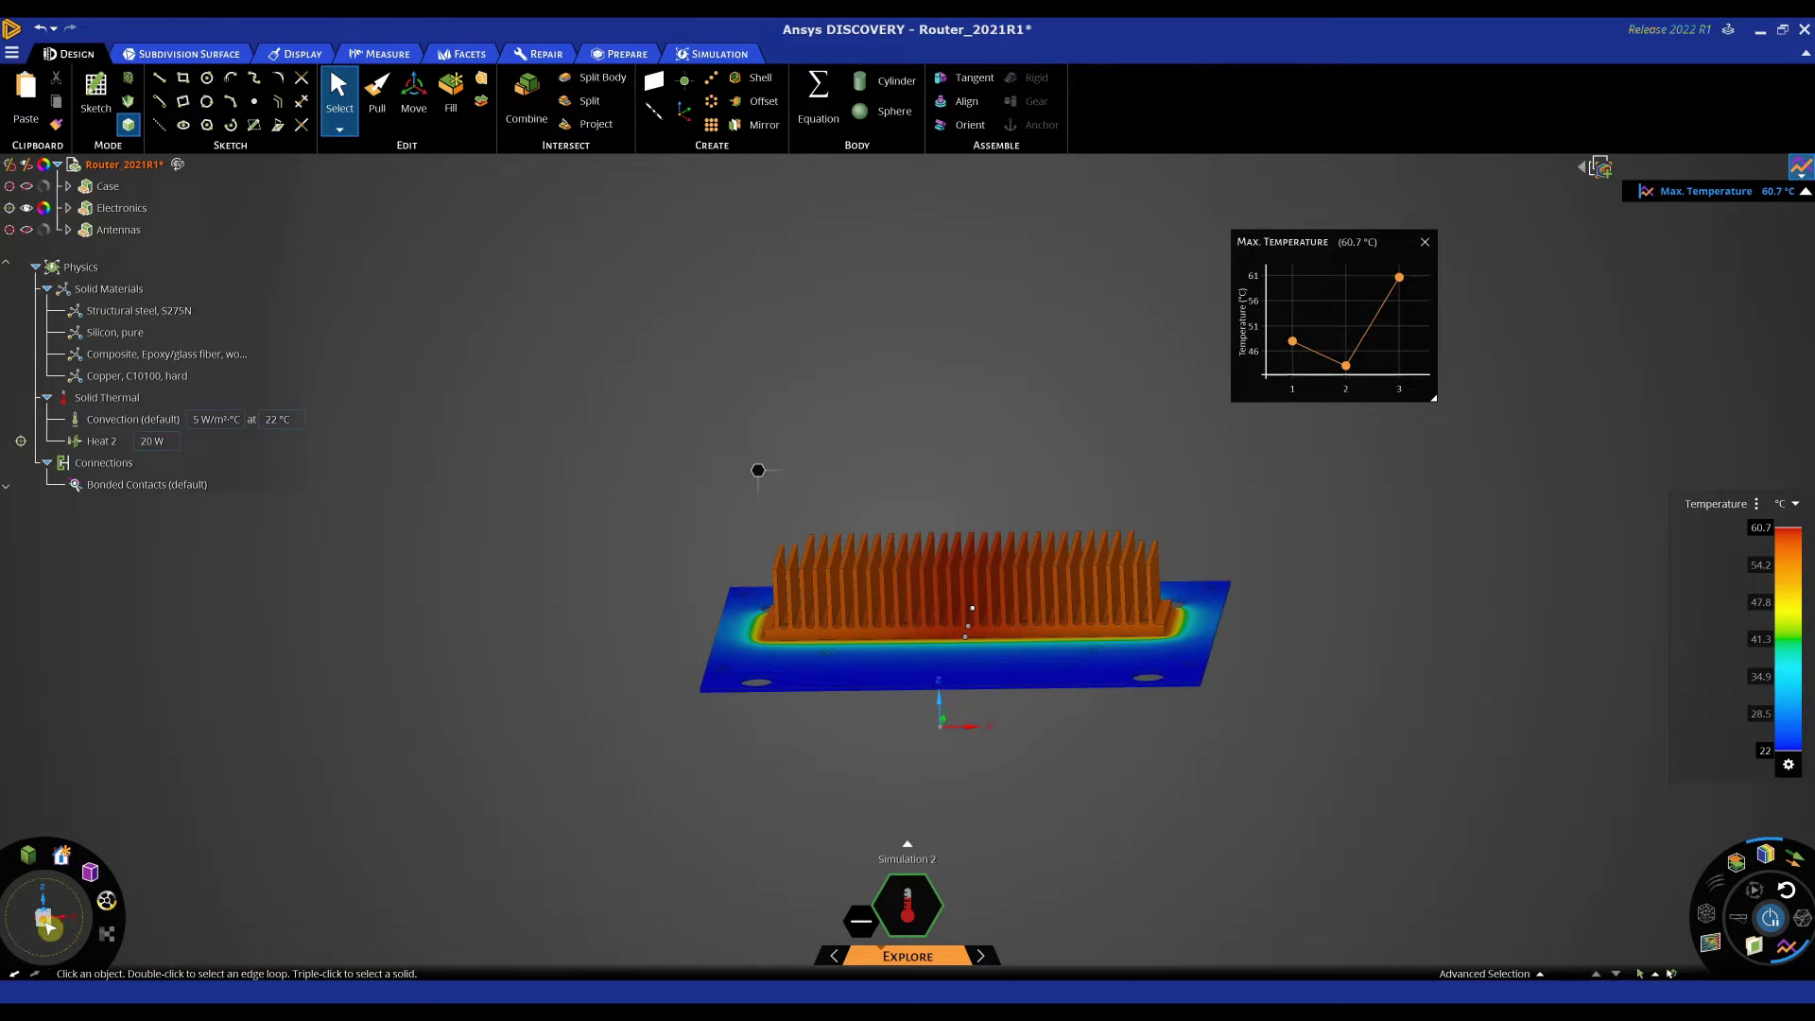
left_click(49, 928)
key("m")
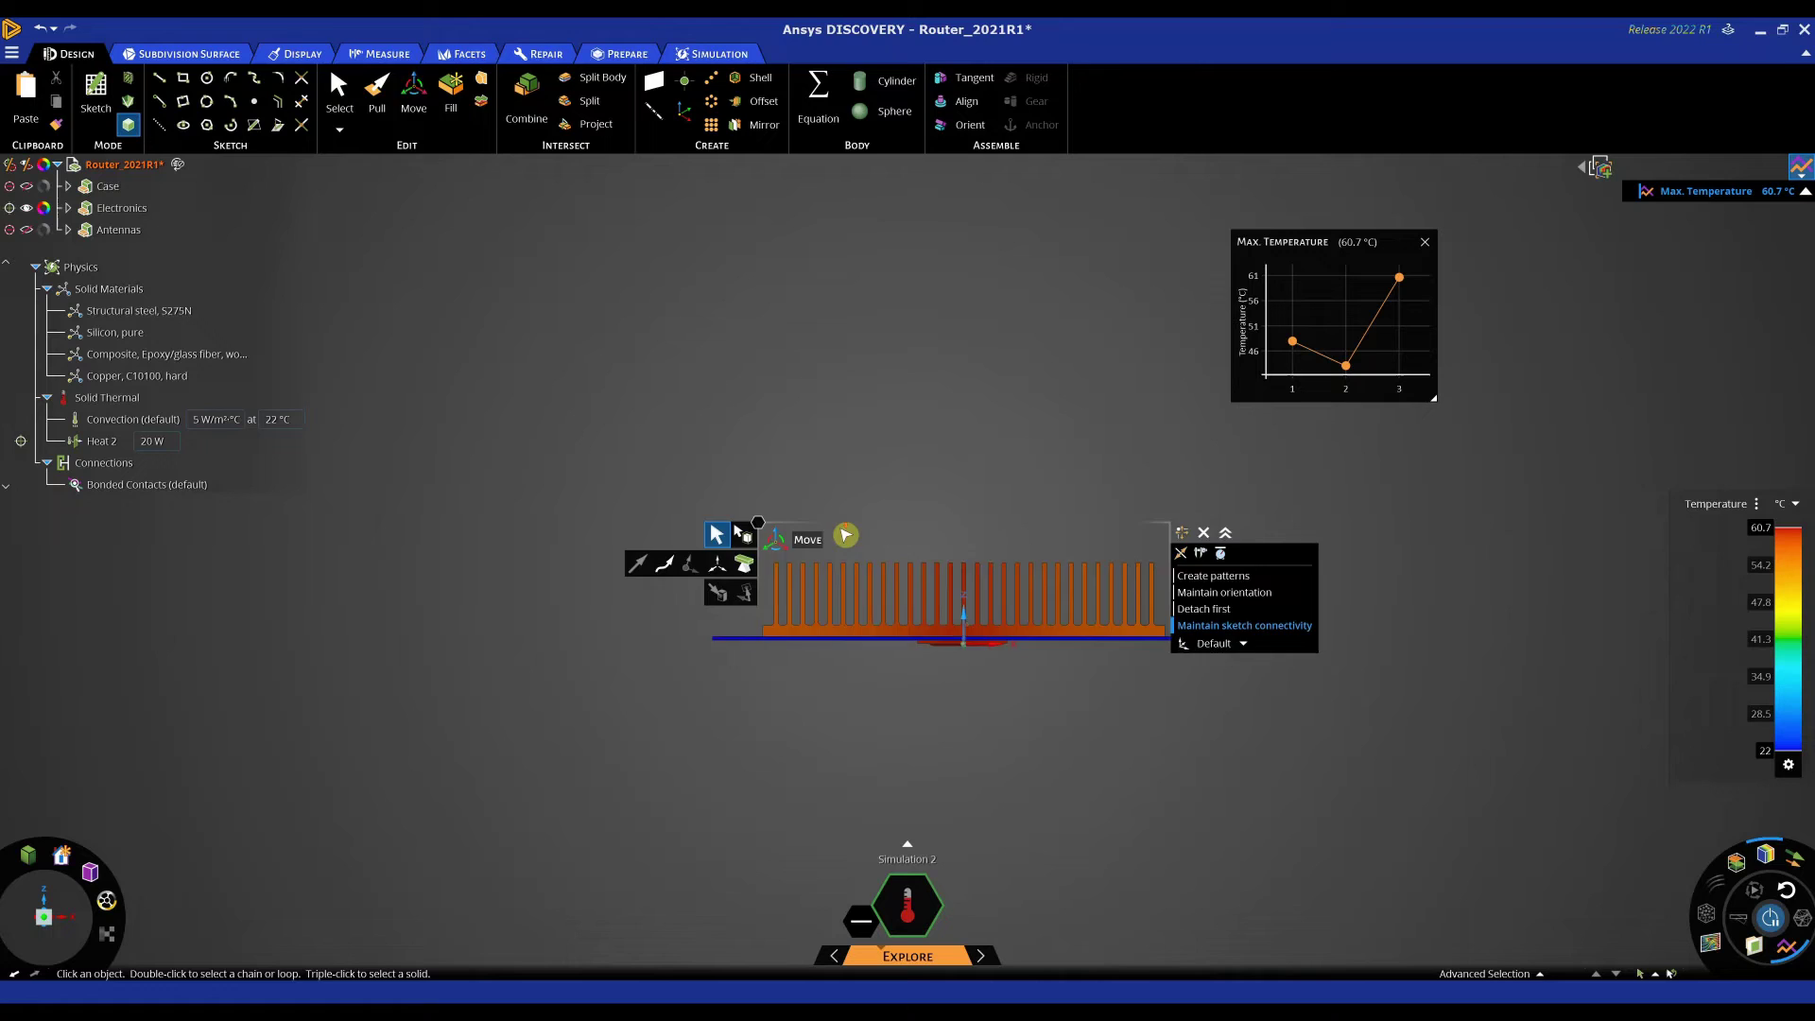
scroll(845, 535, "up", 3)
scroll(1050, 552, "down", 4)
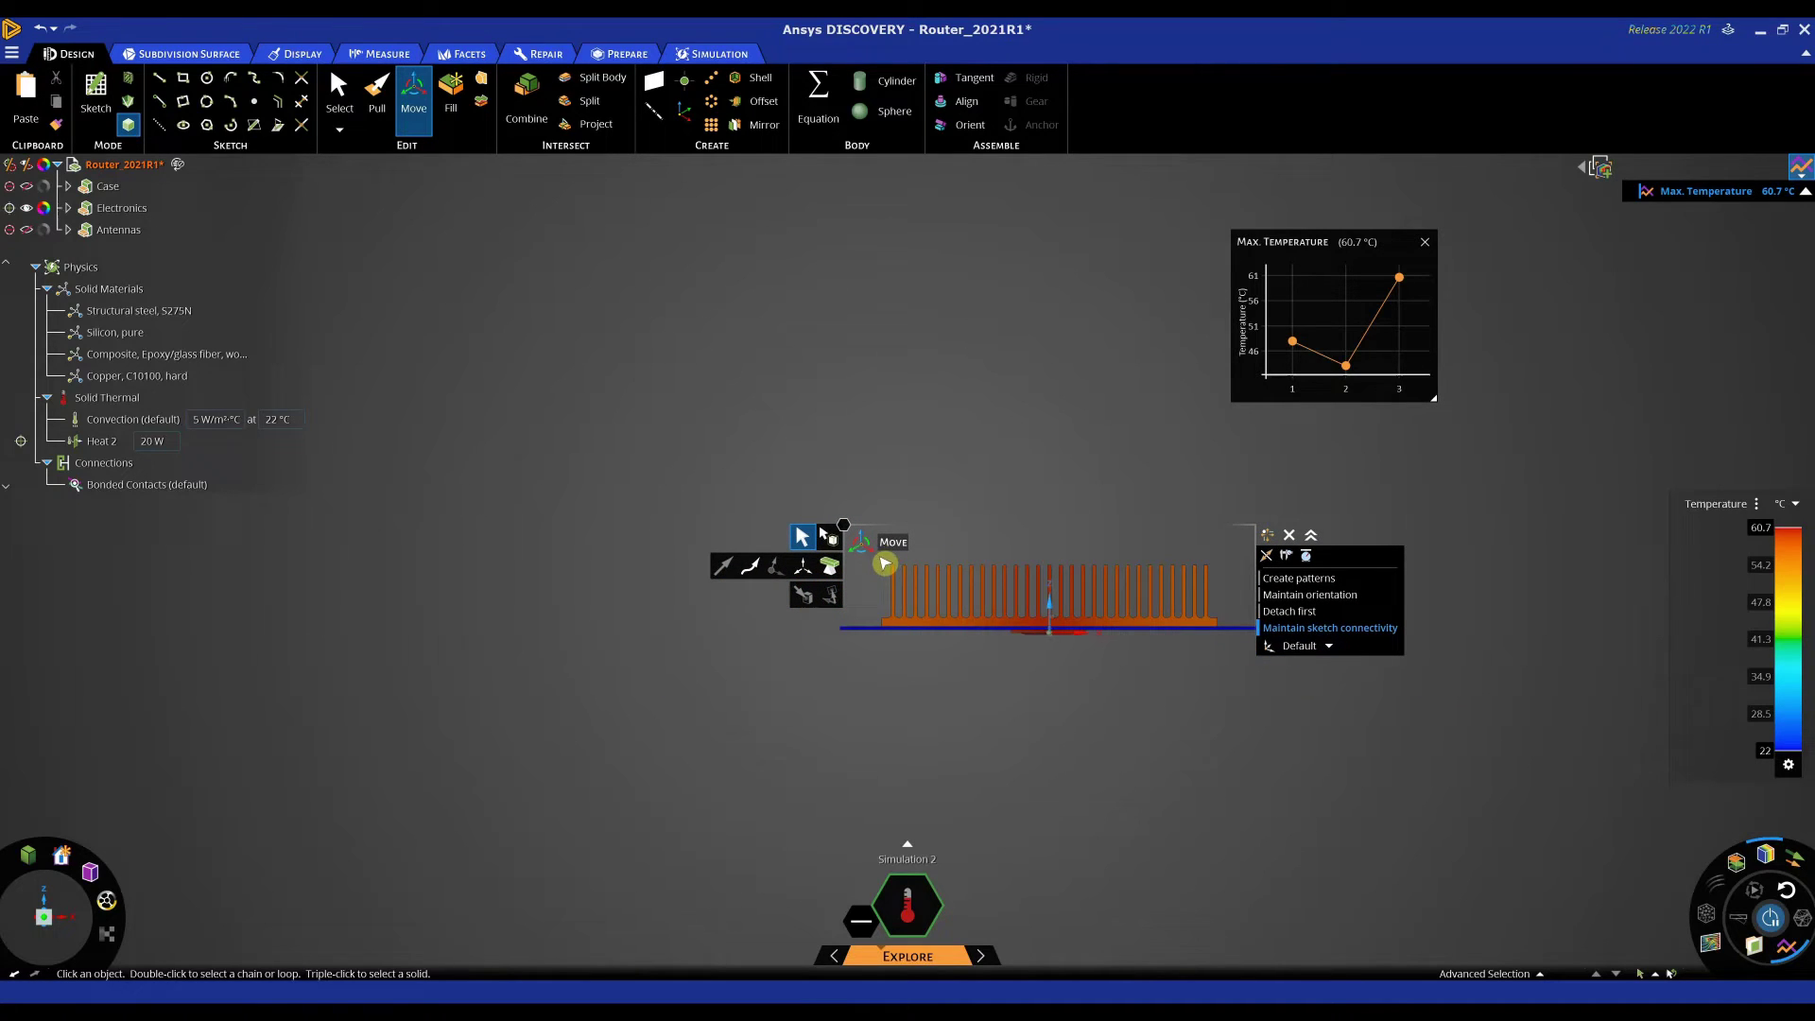
left_click_drag(880, 559, 1240, 591)
mouse_move(1192, 698)
middle_mouse_down()
mouse_move(1192, 730)
mouse_move(1163, 729)
mouse_move(1183, 722)
middle_mouse_up()
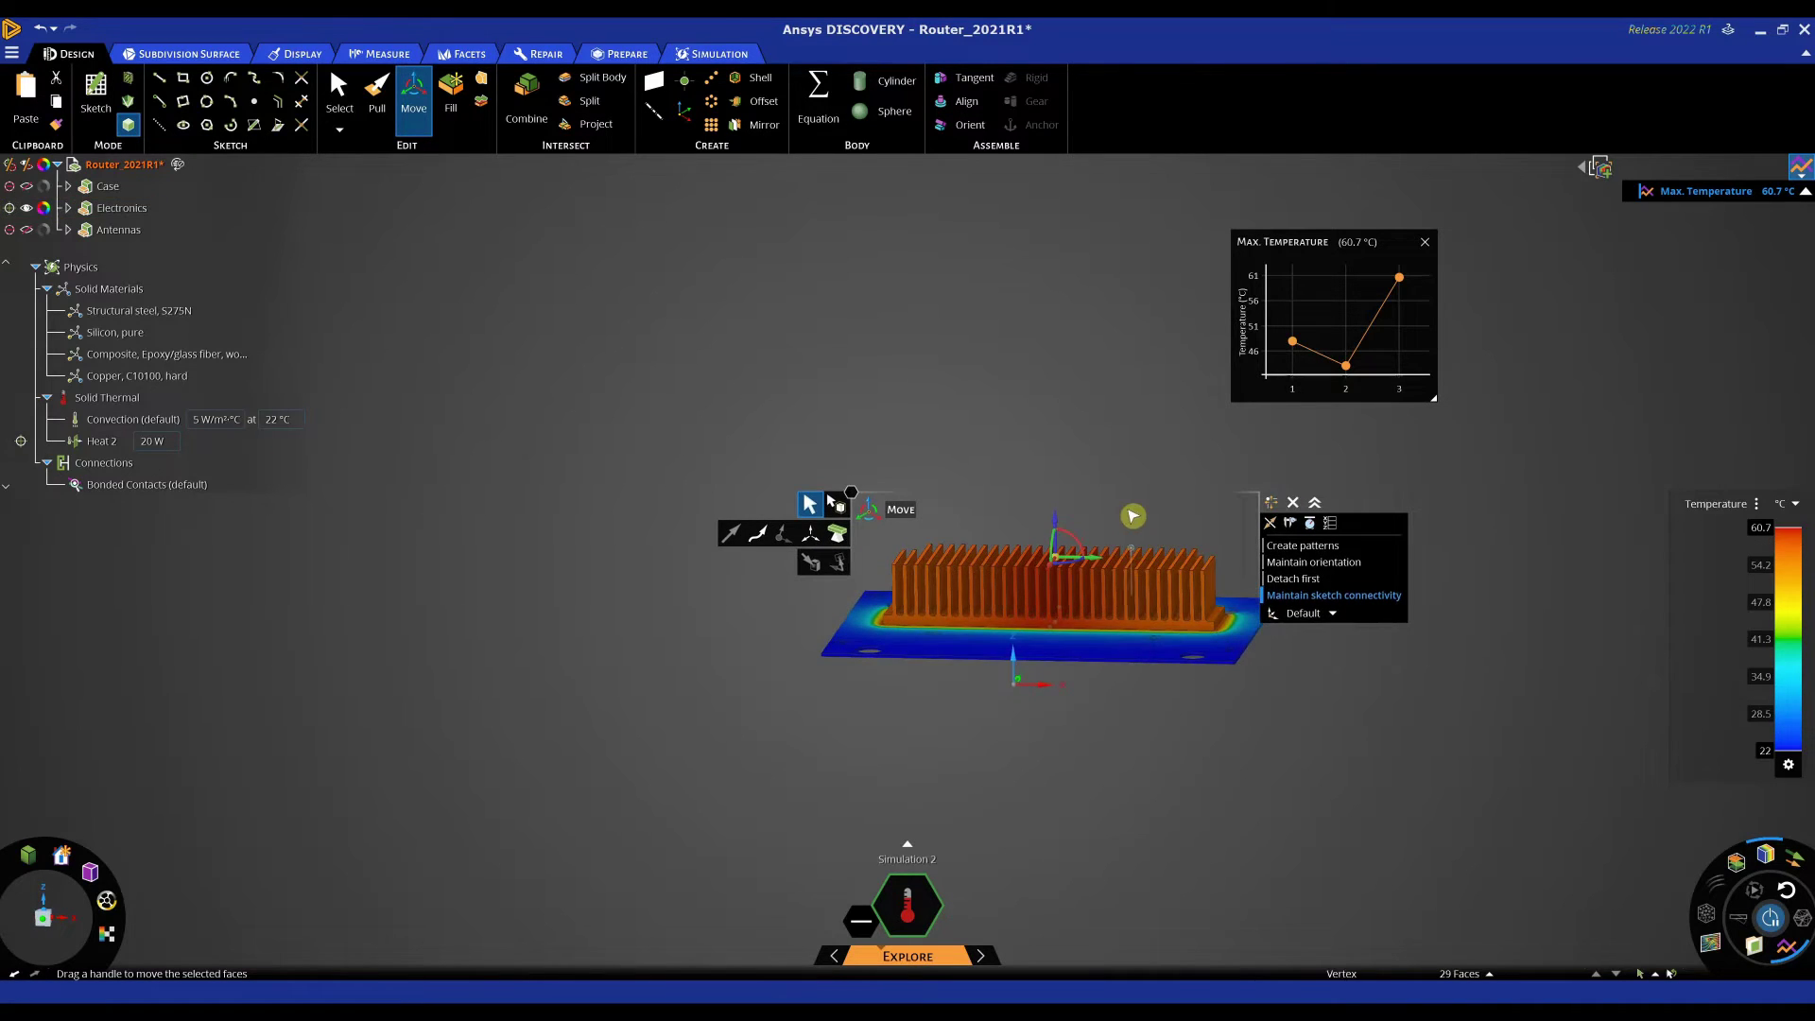
Step: Pull the fin tops up about 18 mm to make the fins taller, then exit Move
scroll(1125, 514, "up", 3)
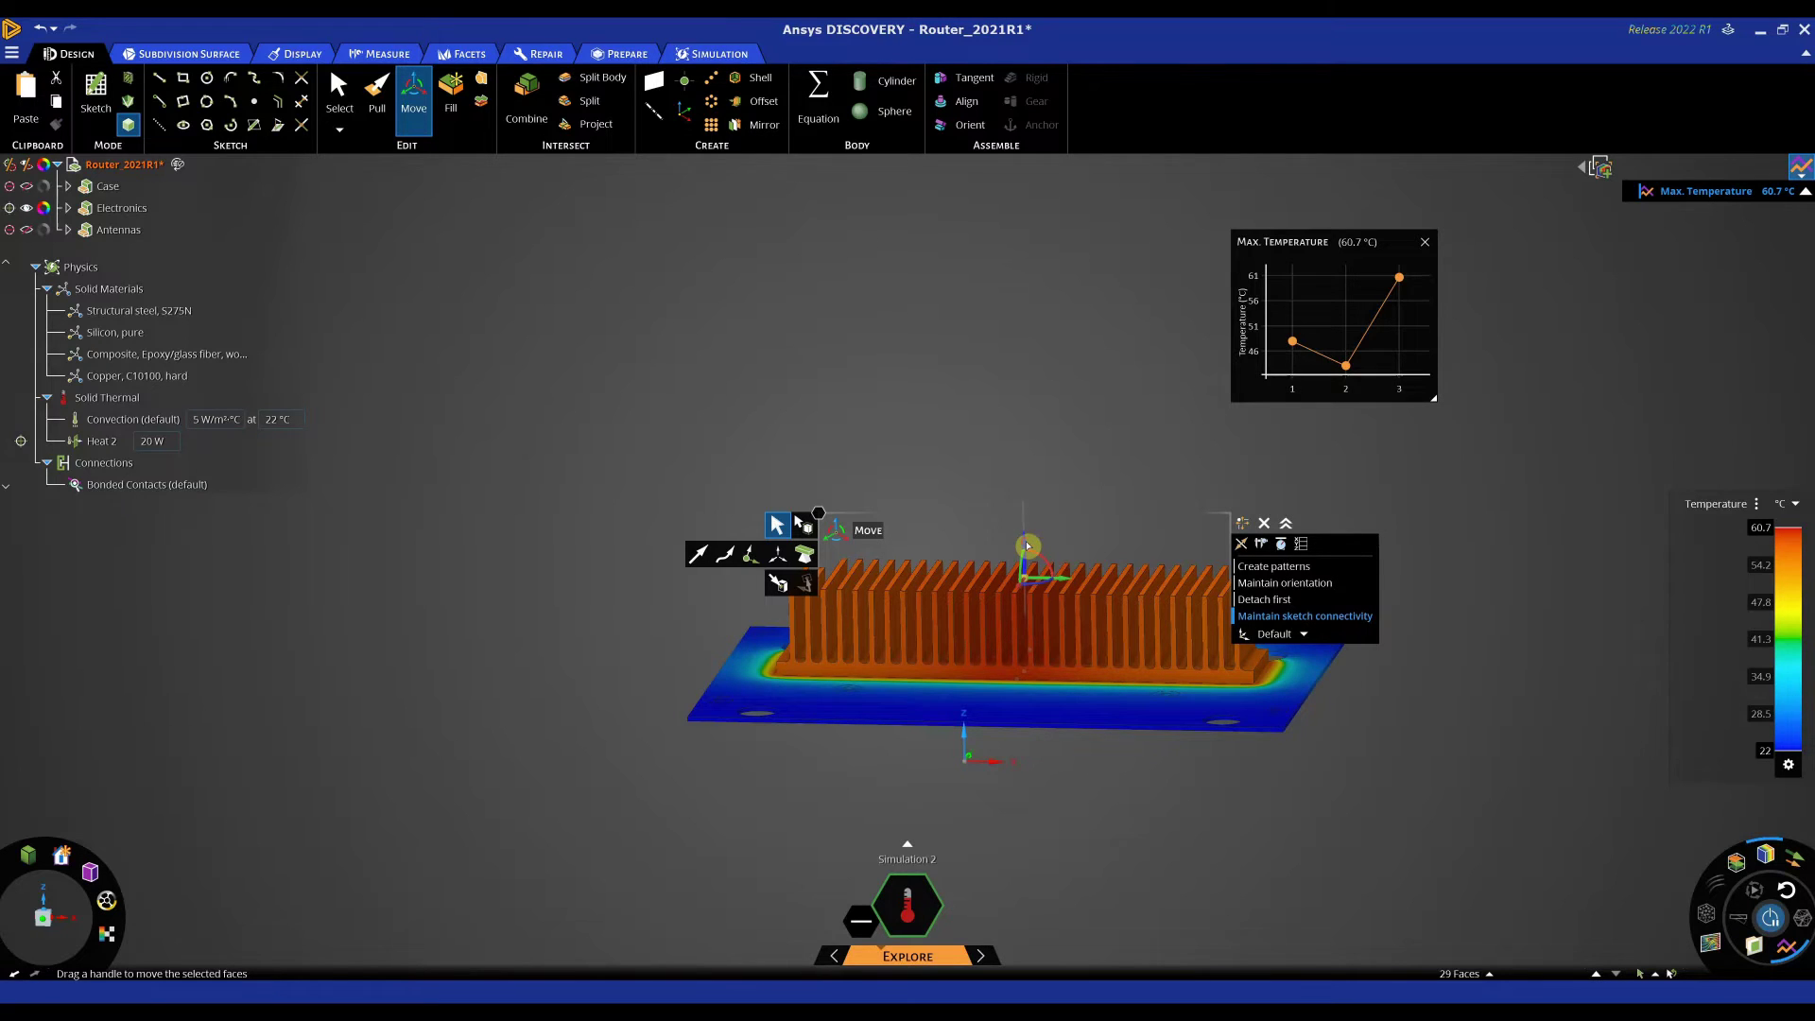
left_click_drag(1027, 545, 1025, 487)
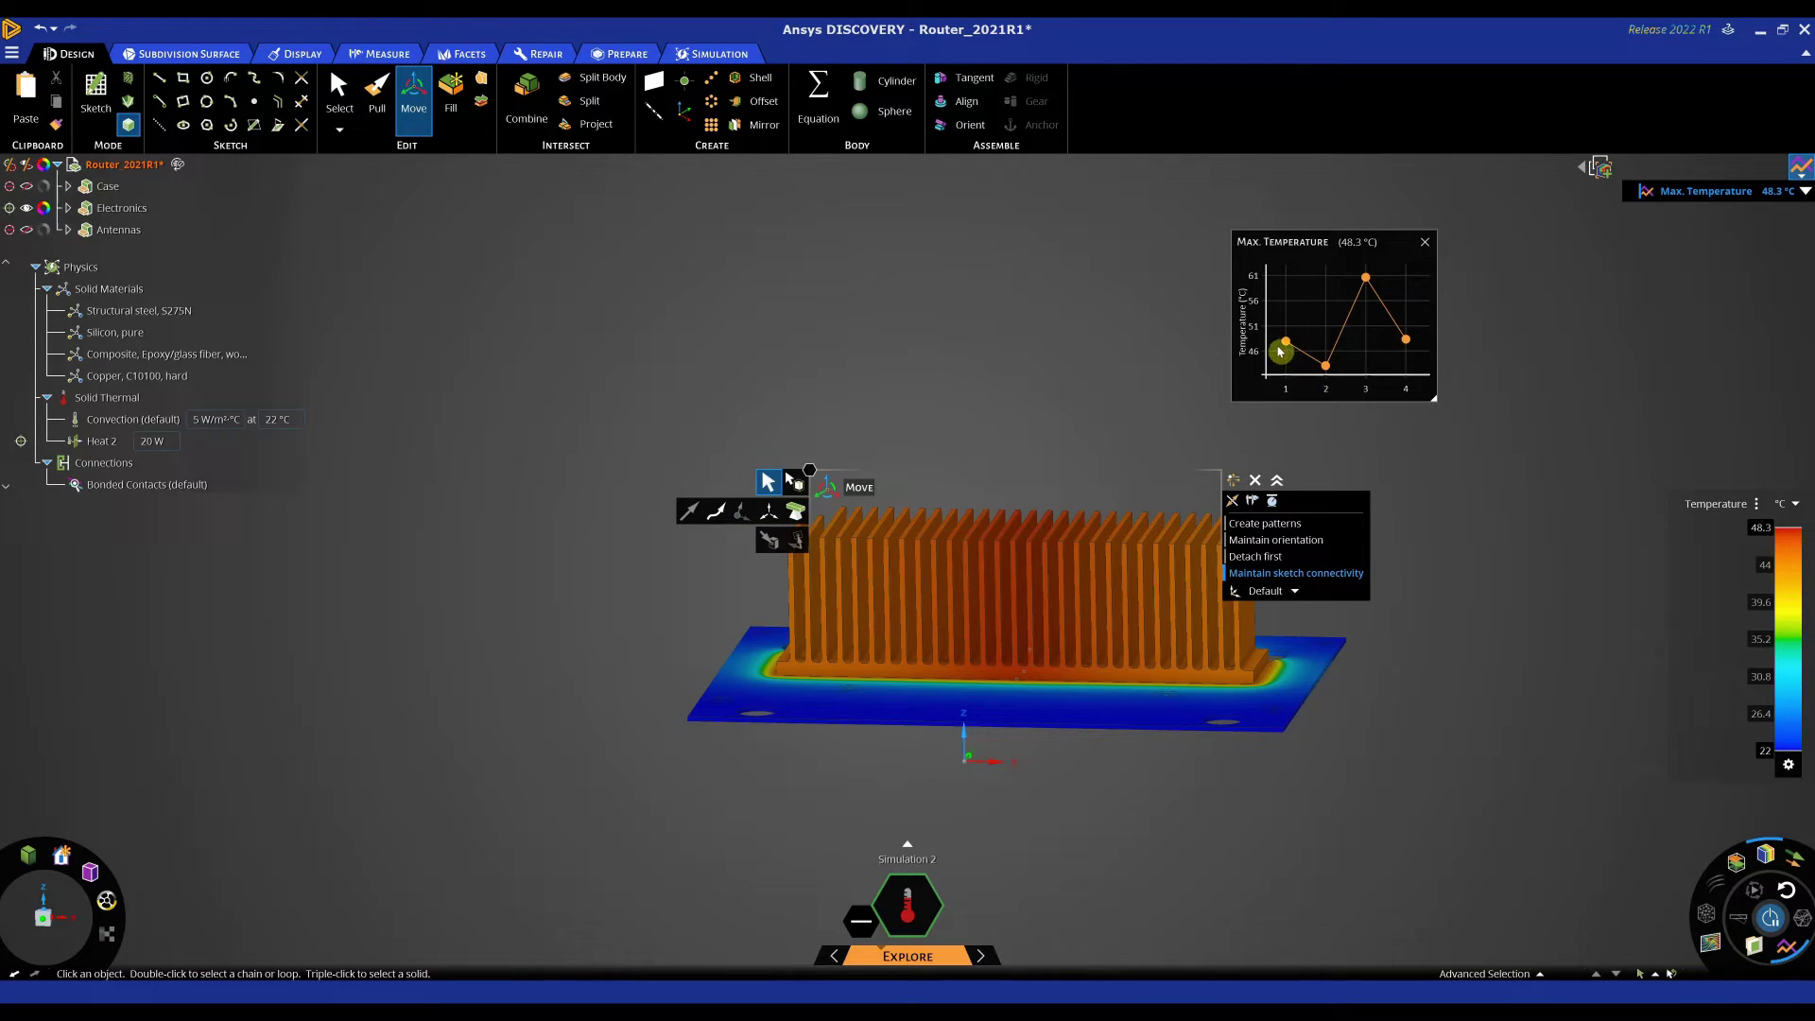
mouse_move(1361, 292)
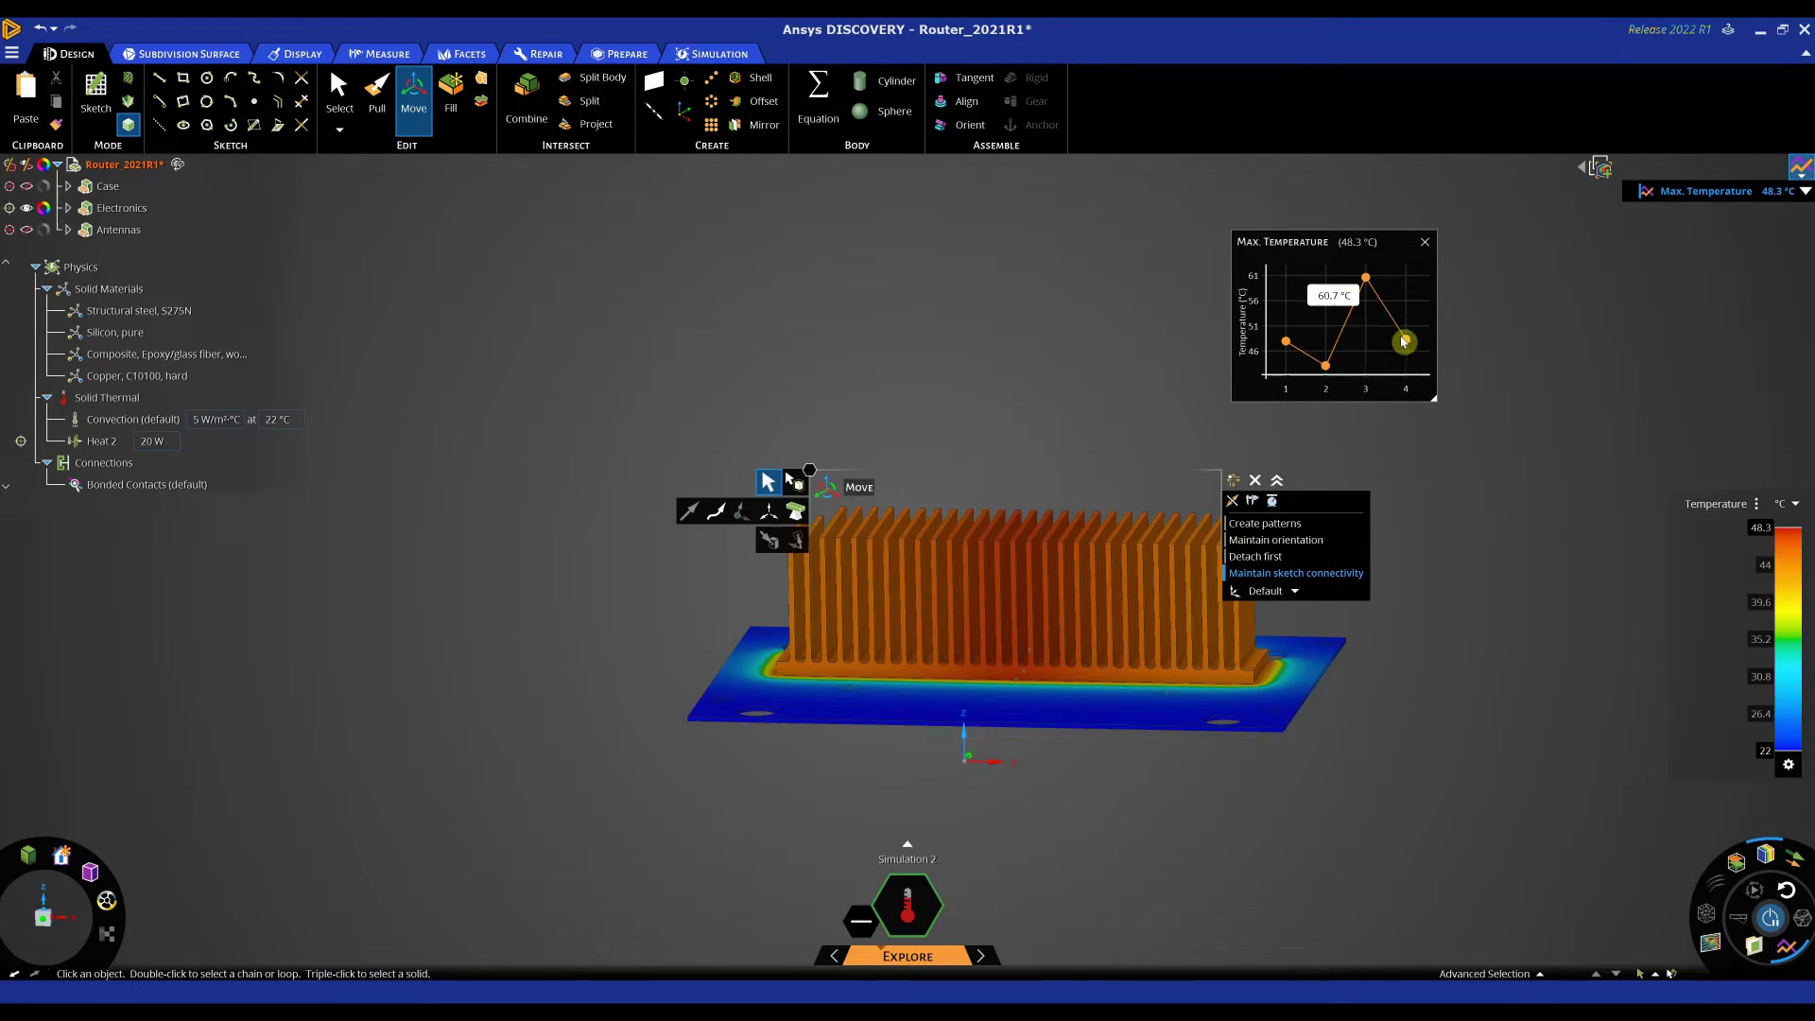
mouse_move(1406, 344)
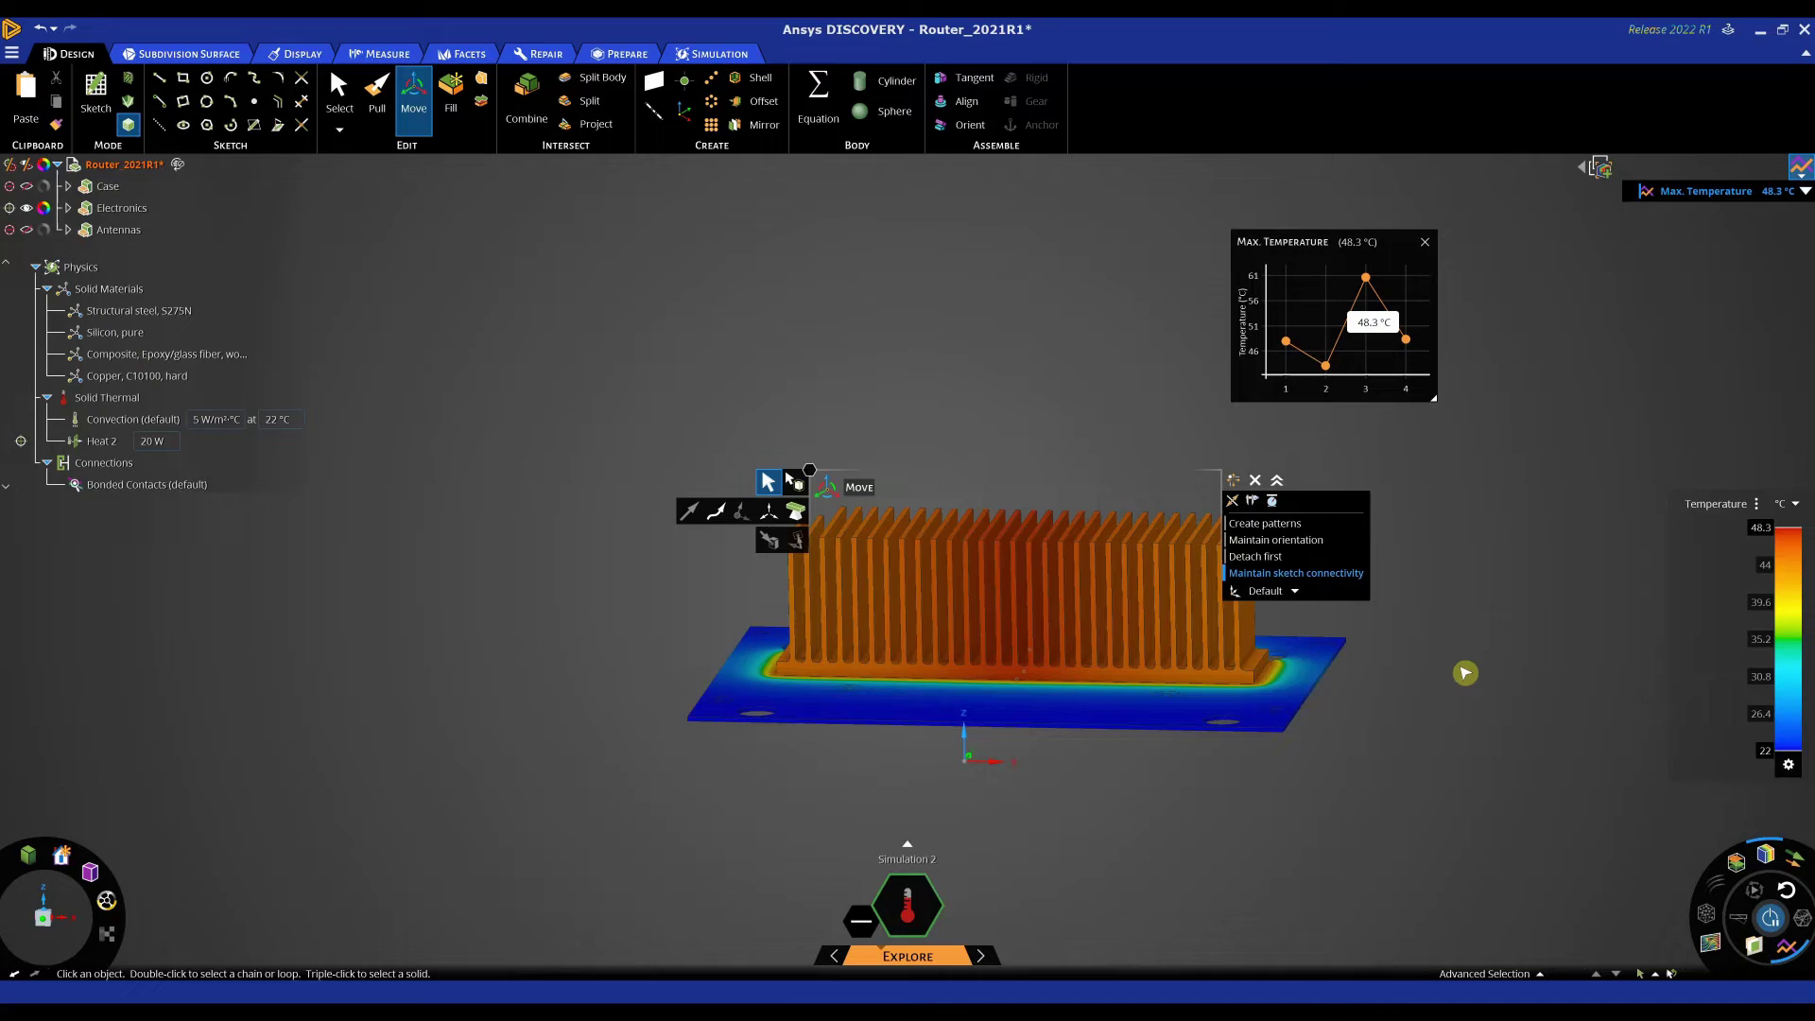
key("s")
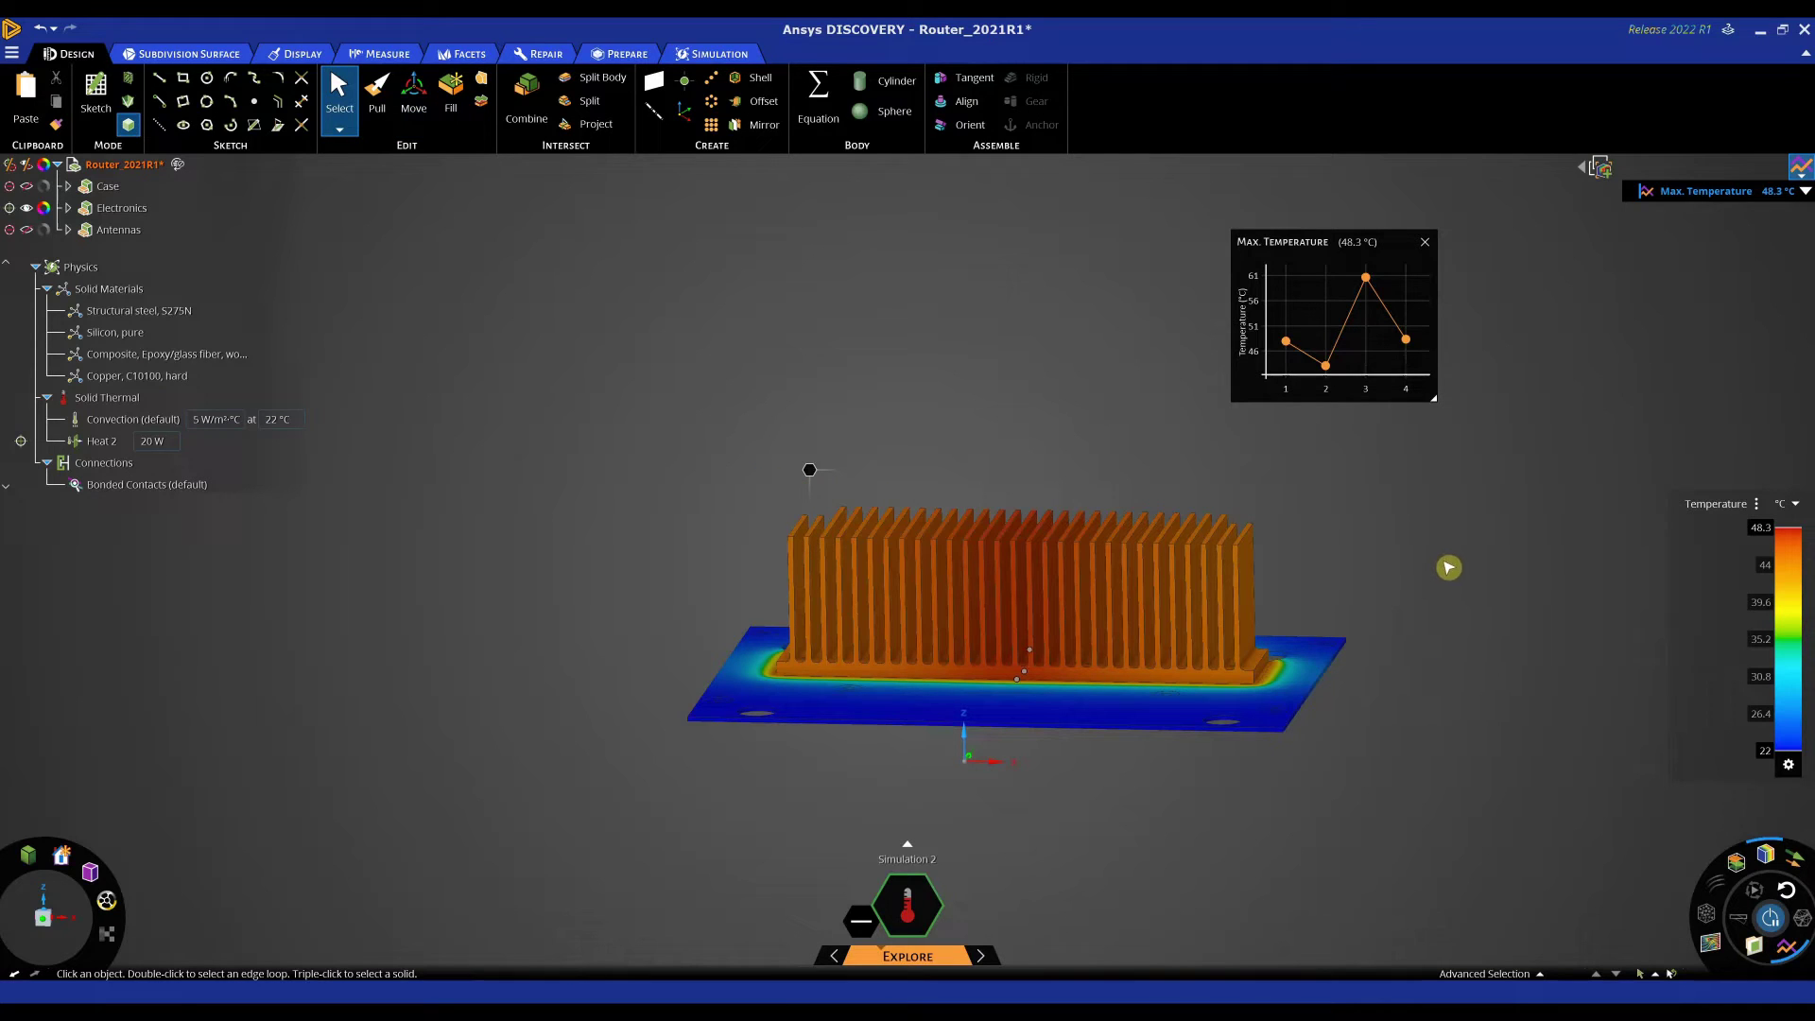
middle_click_drag(1402, 633, 1277, 682)
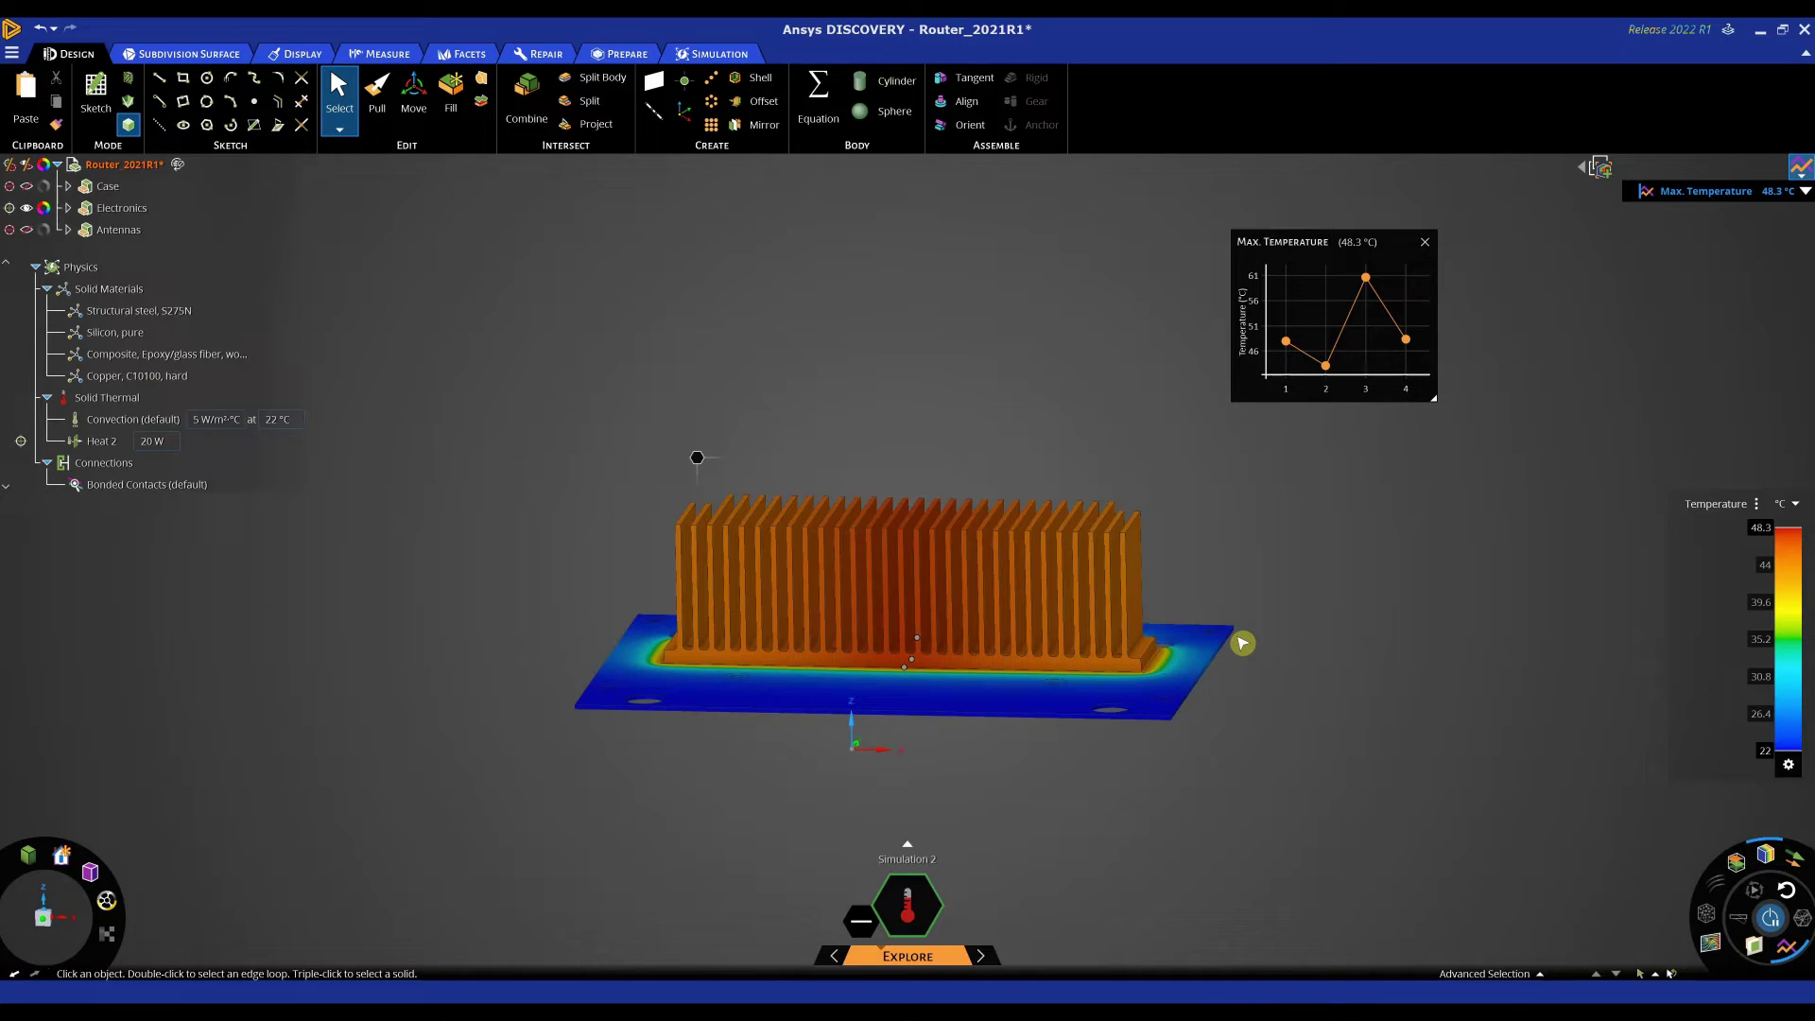
middle_click_drag(1328, 681, 1323, 682)
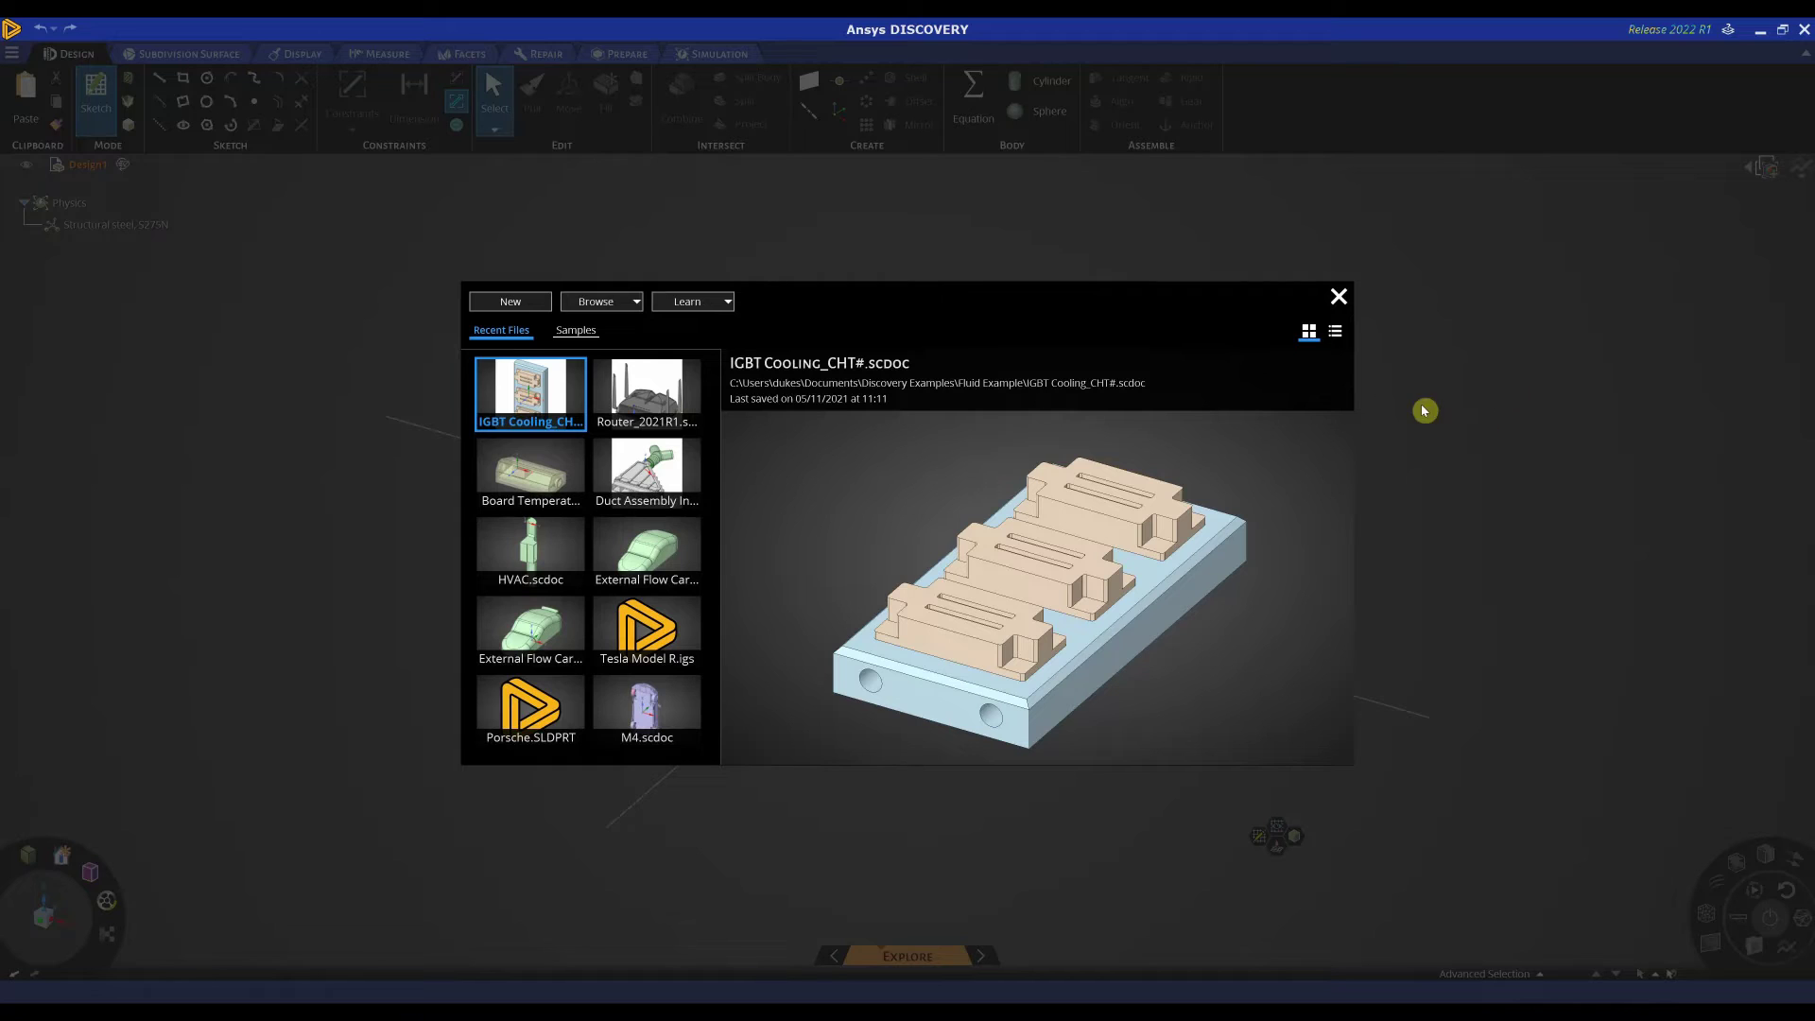
Step: Open IGBT Cooling_CHT# from Recent Files and make its base plate transparent
left_click(534, 405)
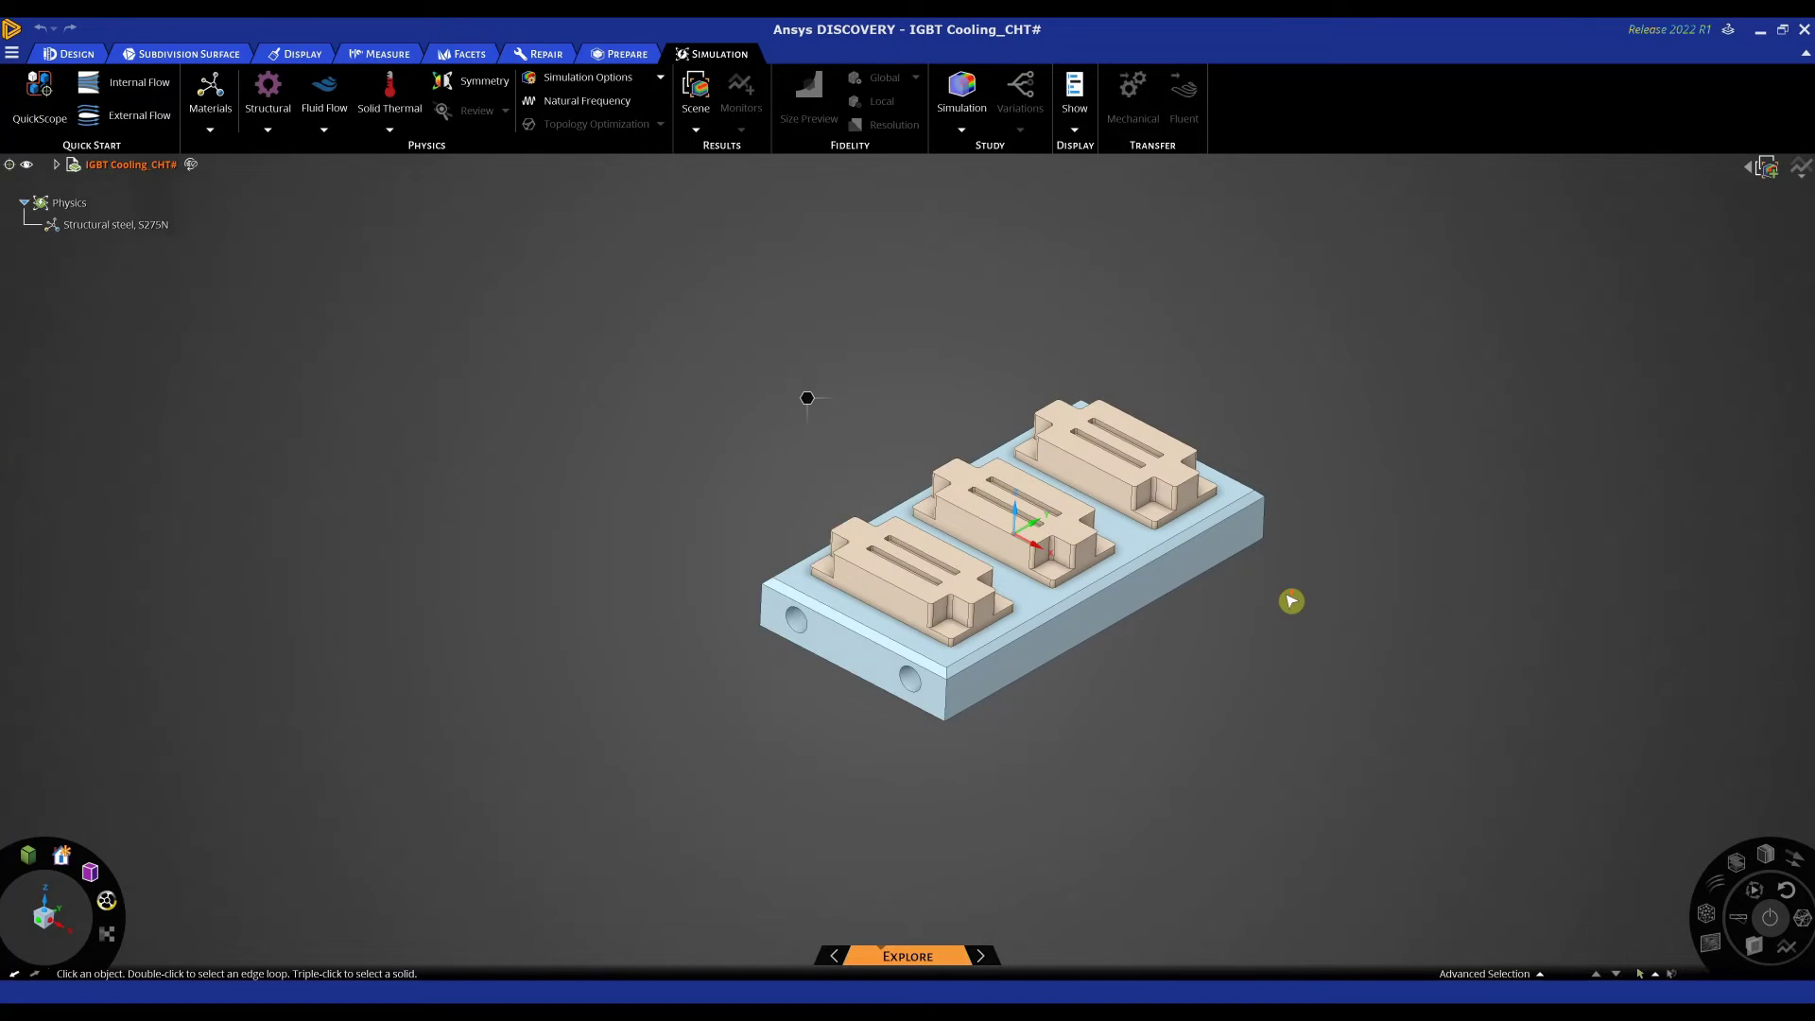
middle_click_drag(1255, 616, 1235, 603)
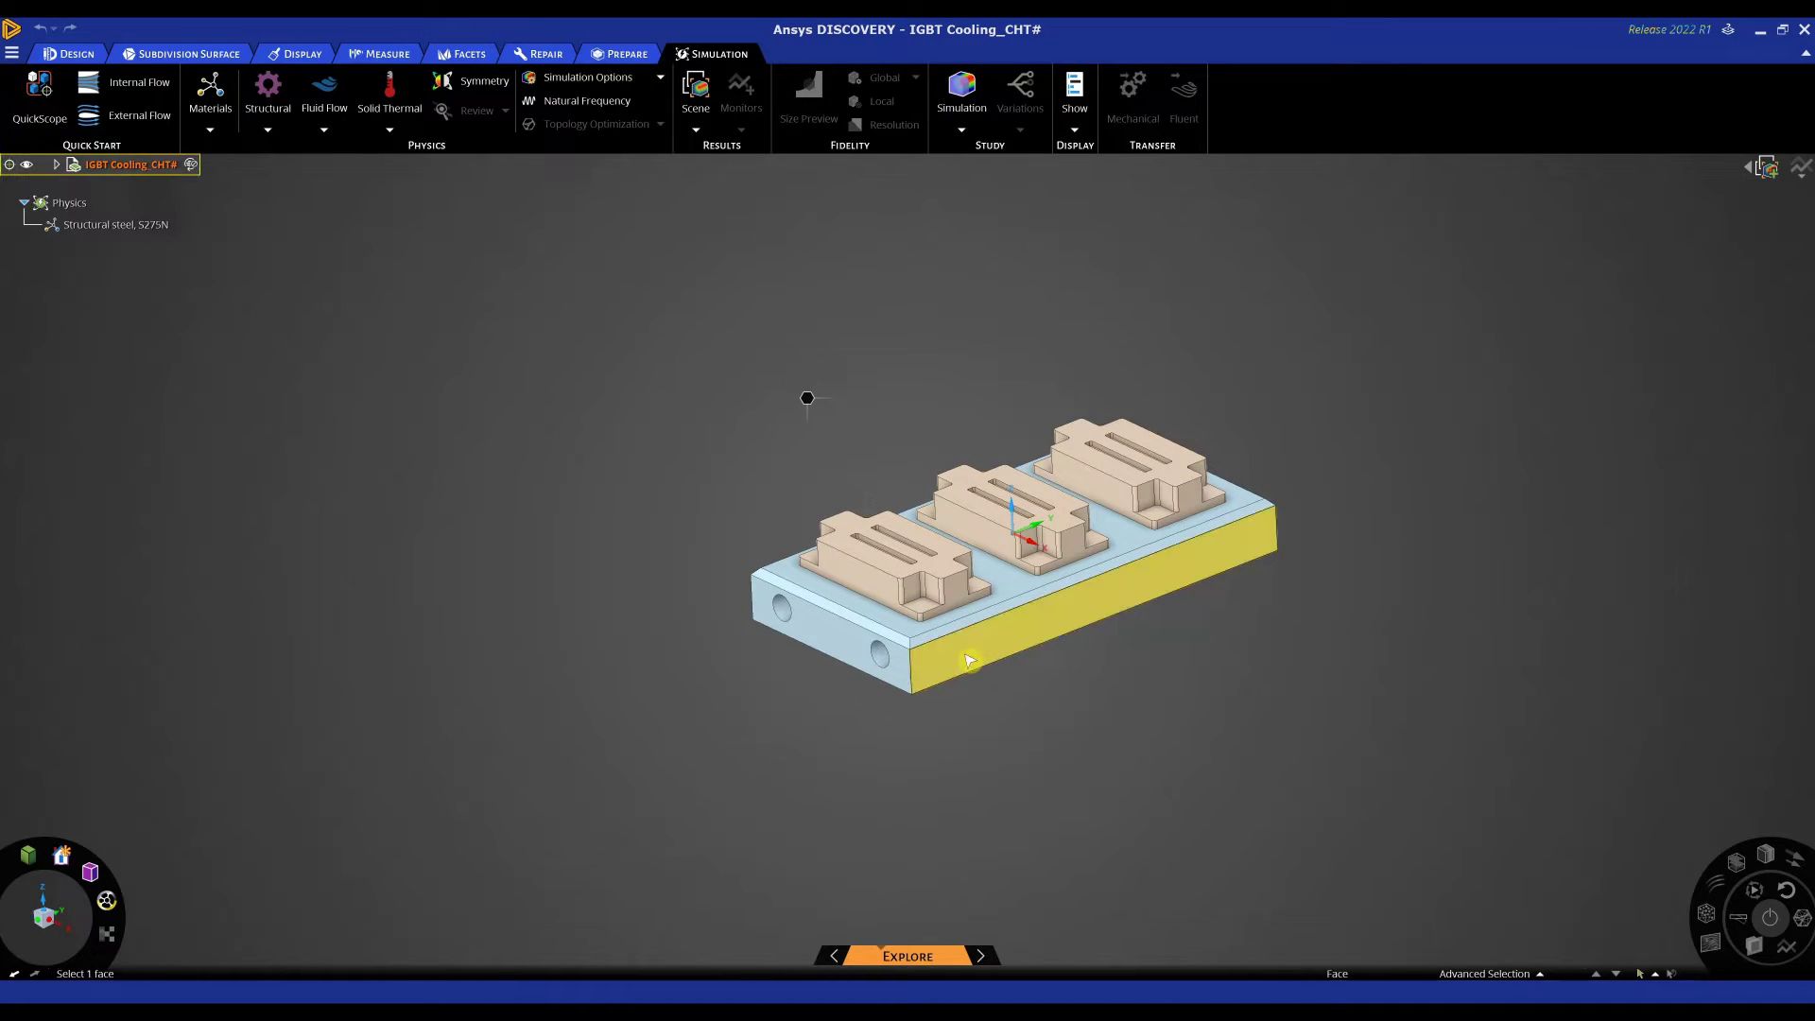
left_click(983, 651)
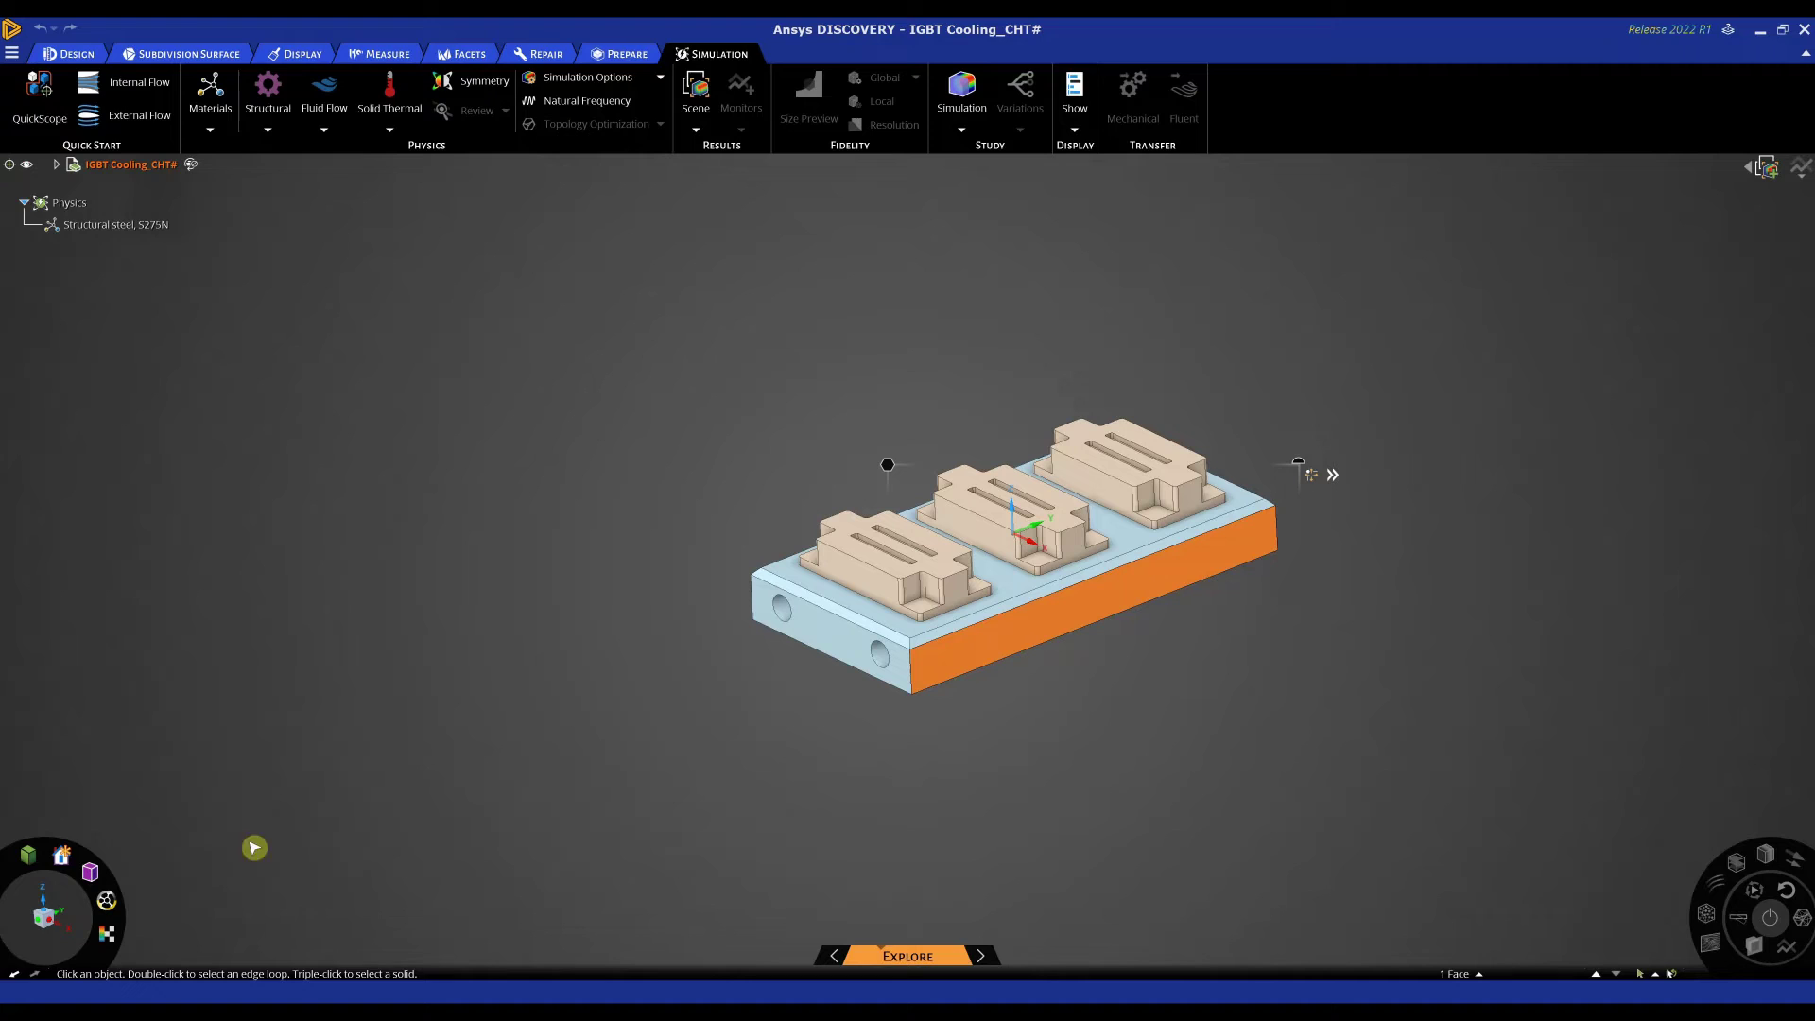
left_click(108, 940)
middle_click_drag(689, 757, 774, 583)
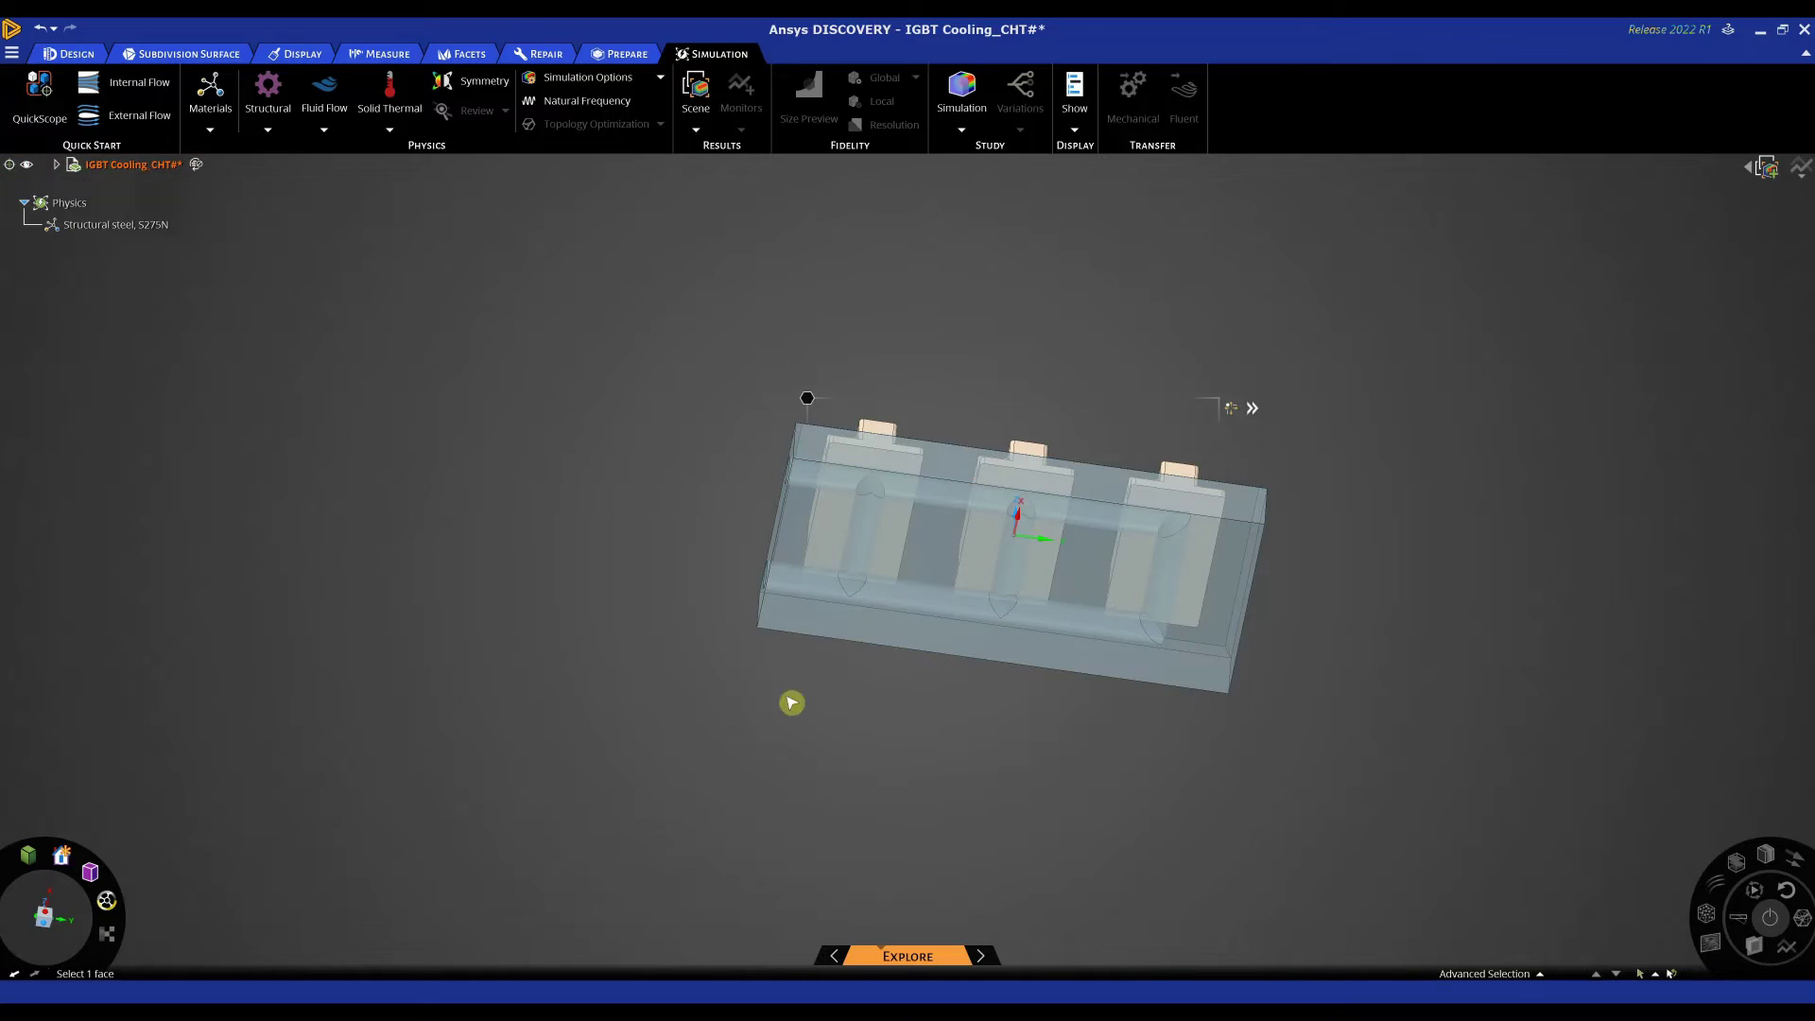
middle_click_drag(1381, 700, 1460, 794)
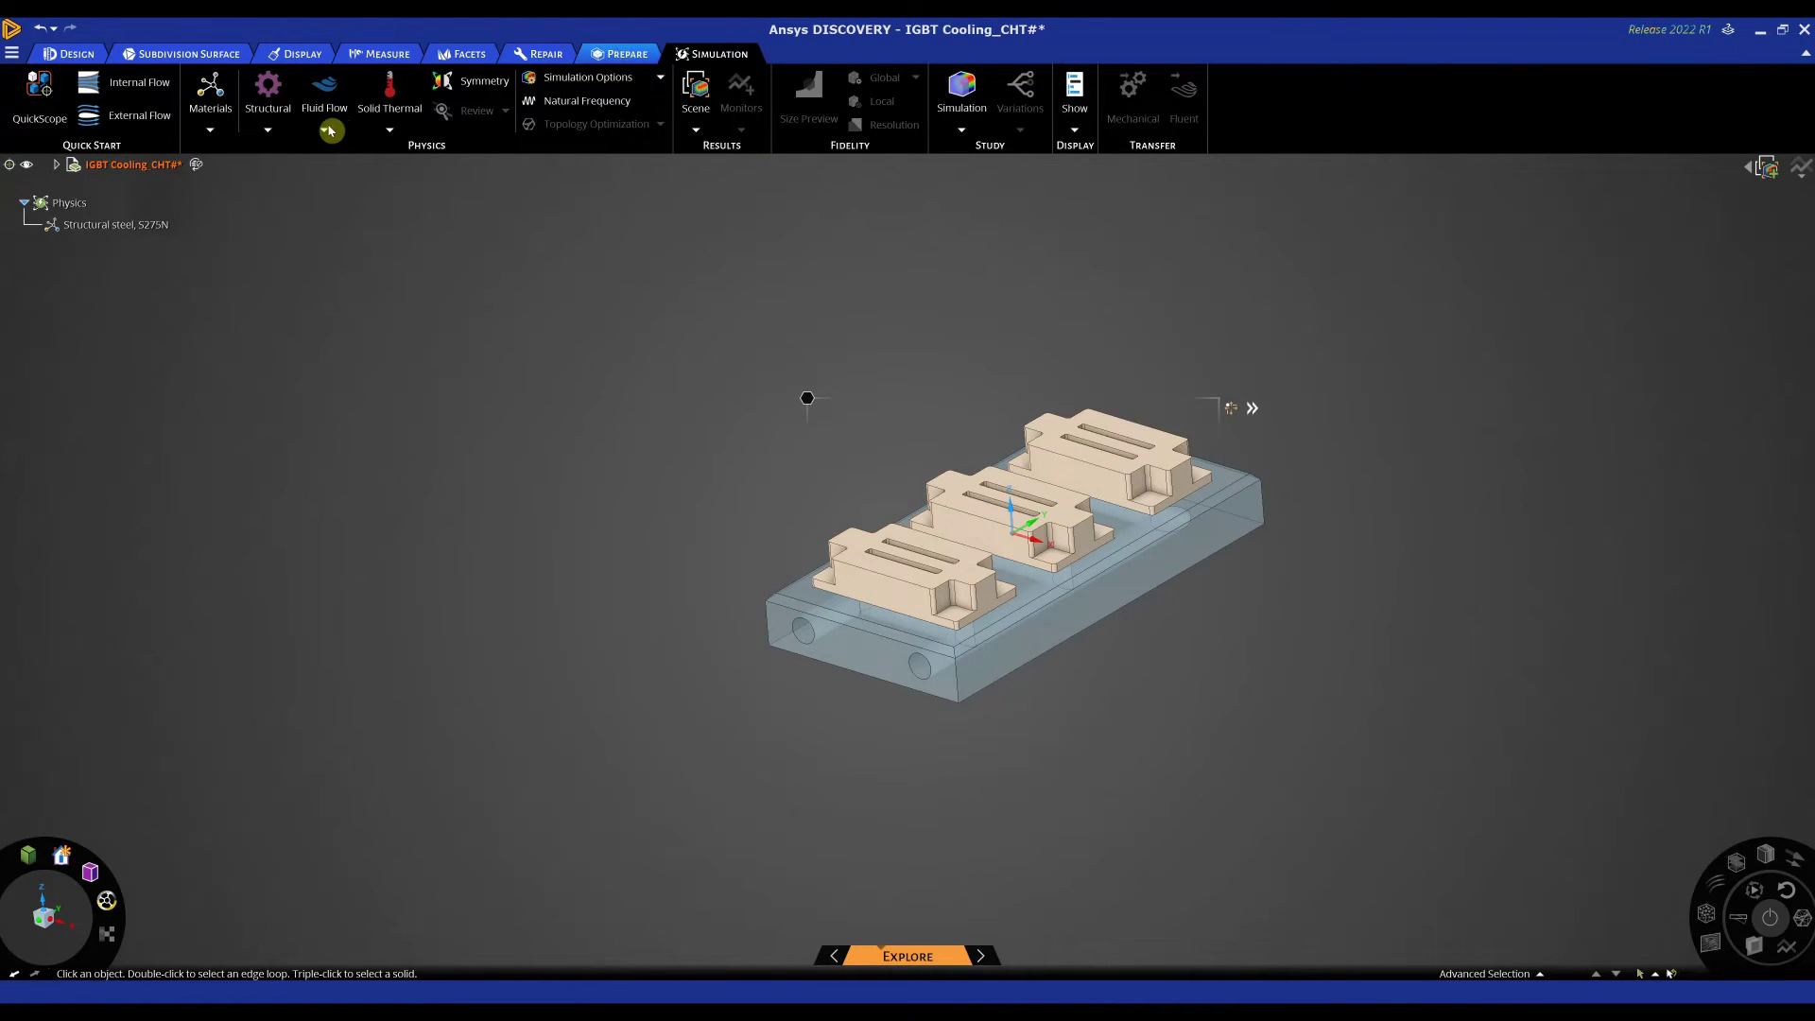
Step: Start Volume Extract with the plate's front end face as the bounding face
left_click(619, 54)
left_click(349, 95)
left_click(855, 725)
scroll(854, 717, "up", 4)
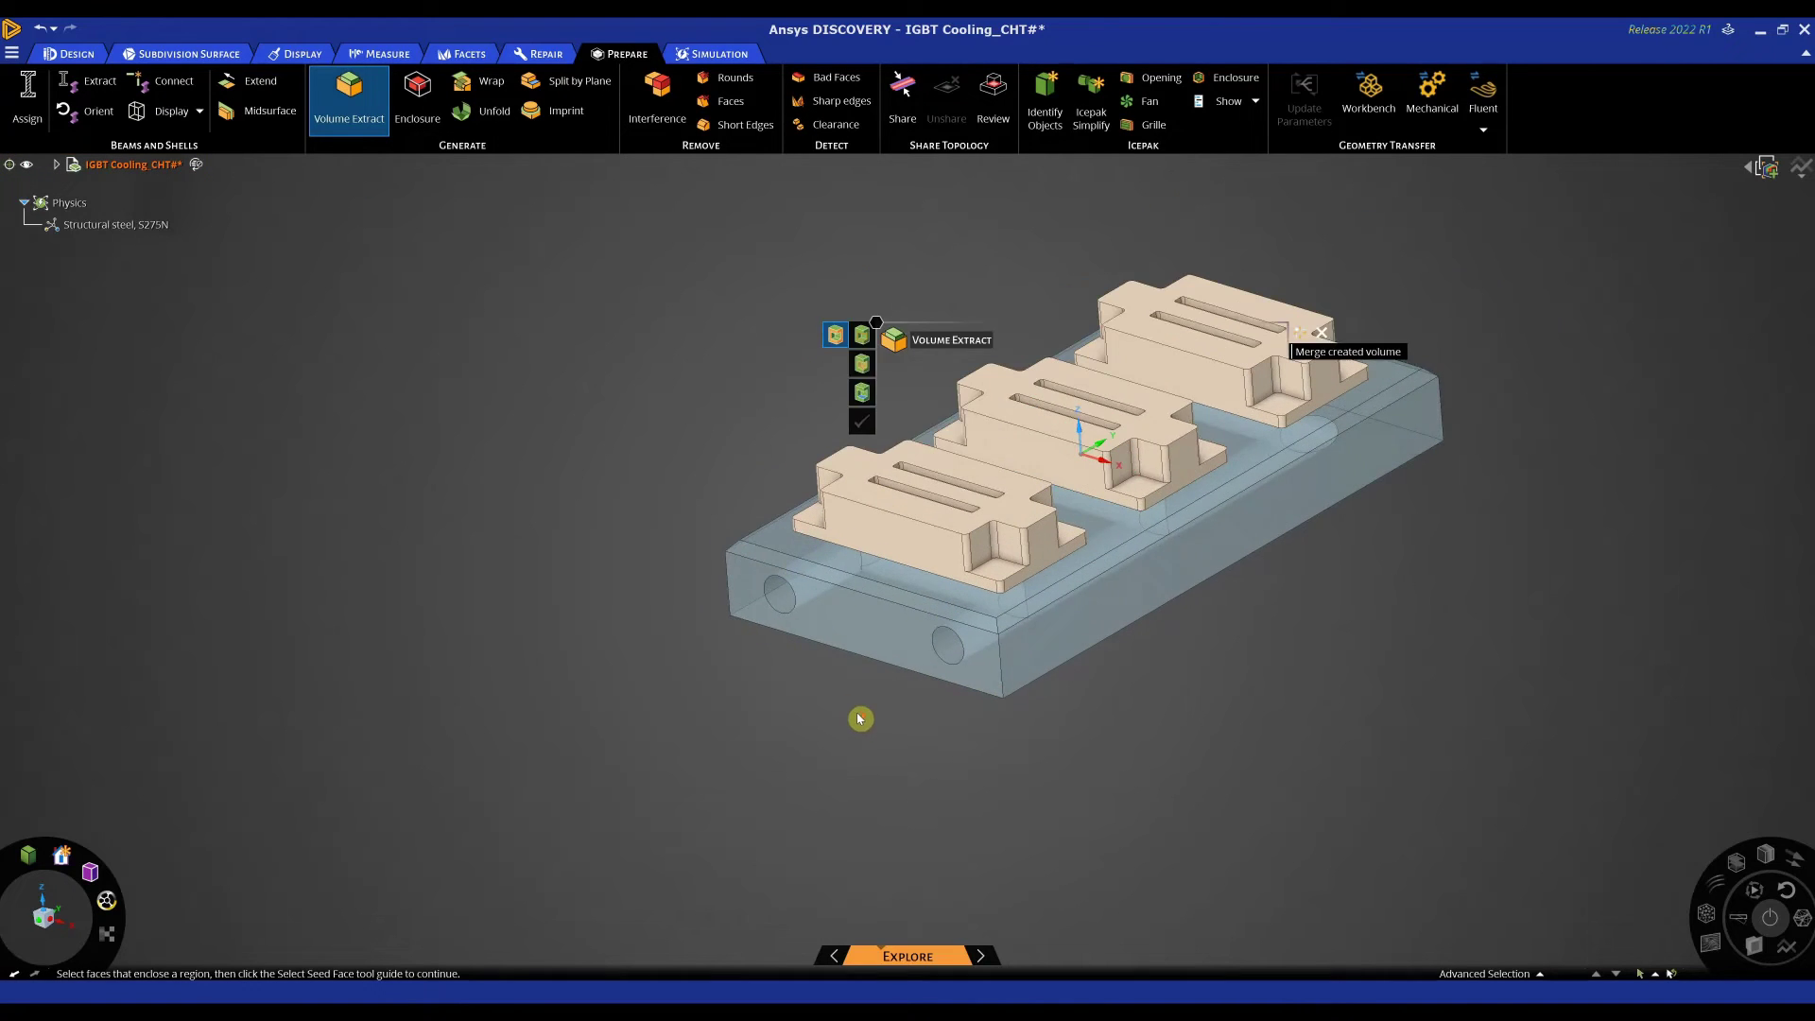
left_click(876, 620)
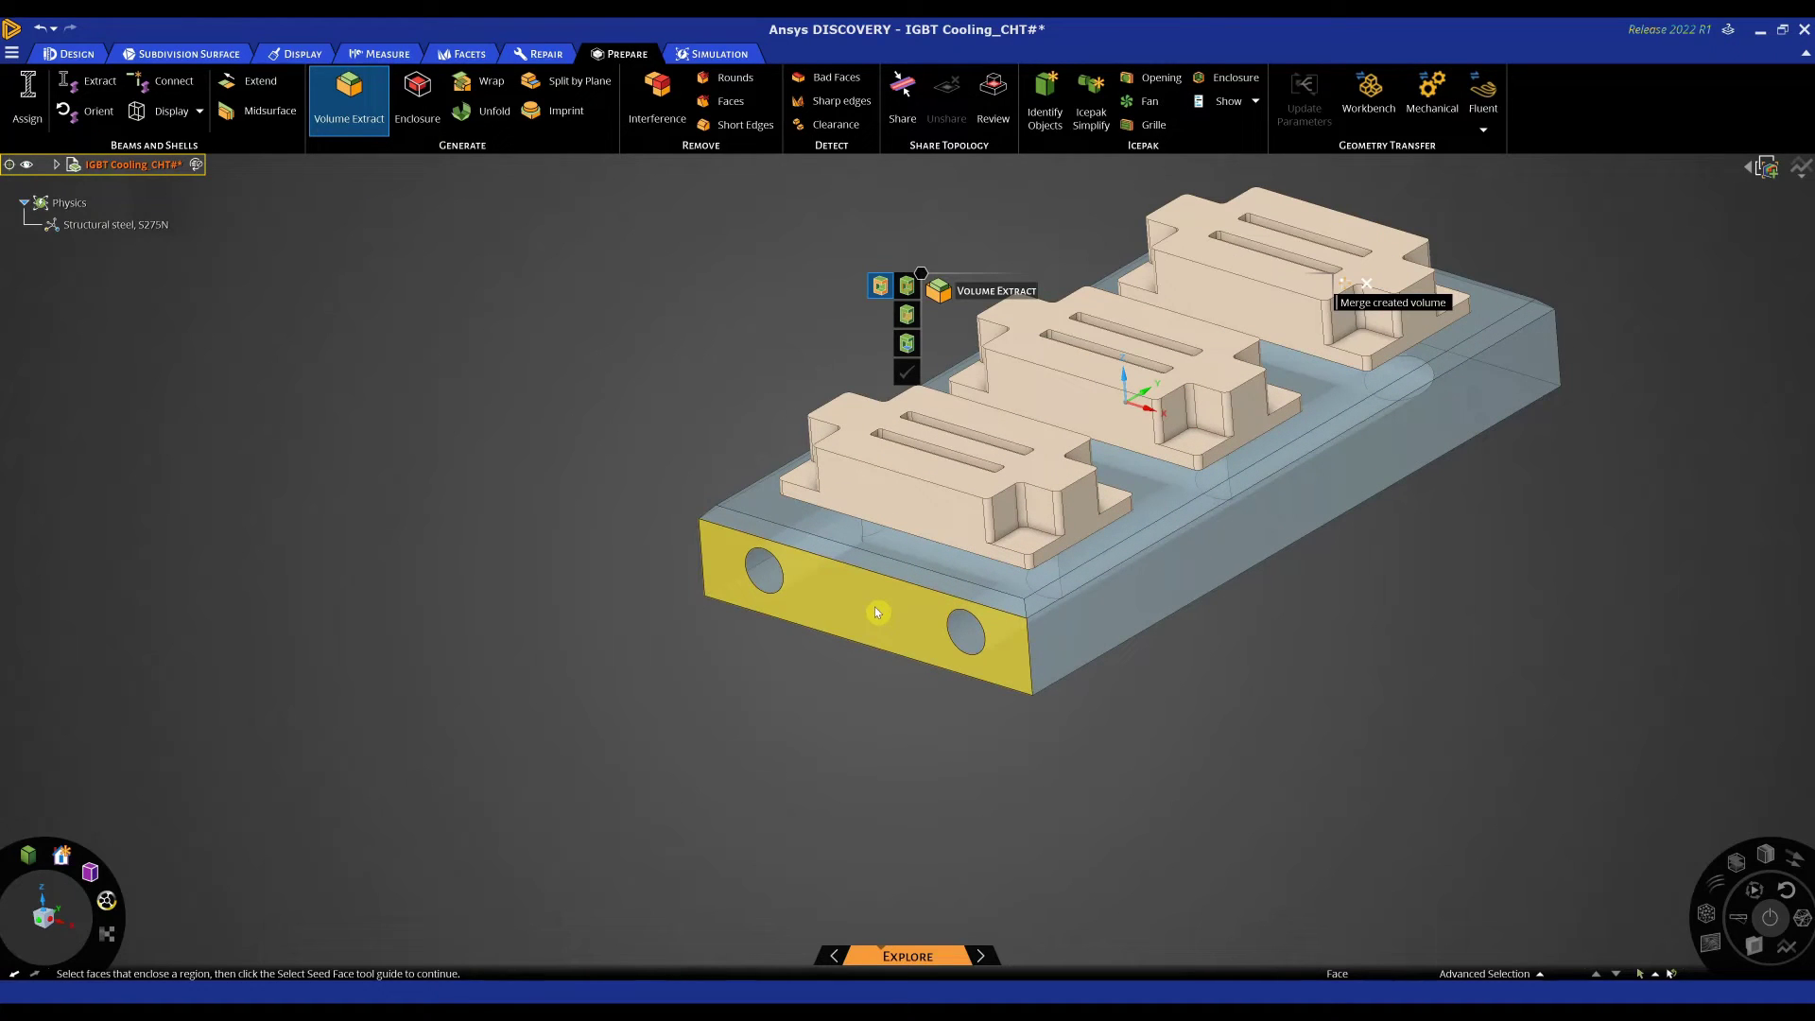
left_click(877, 610)
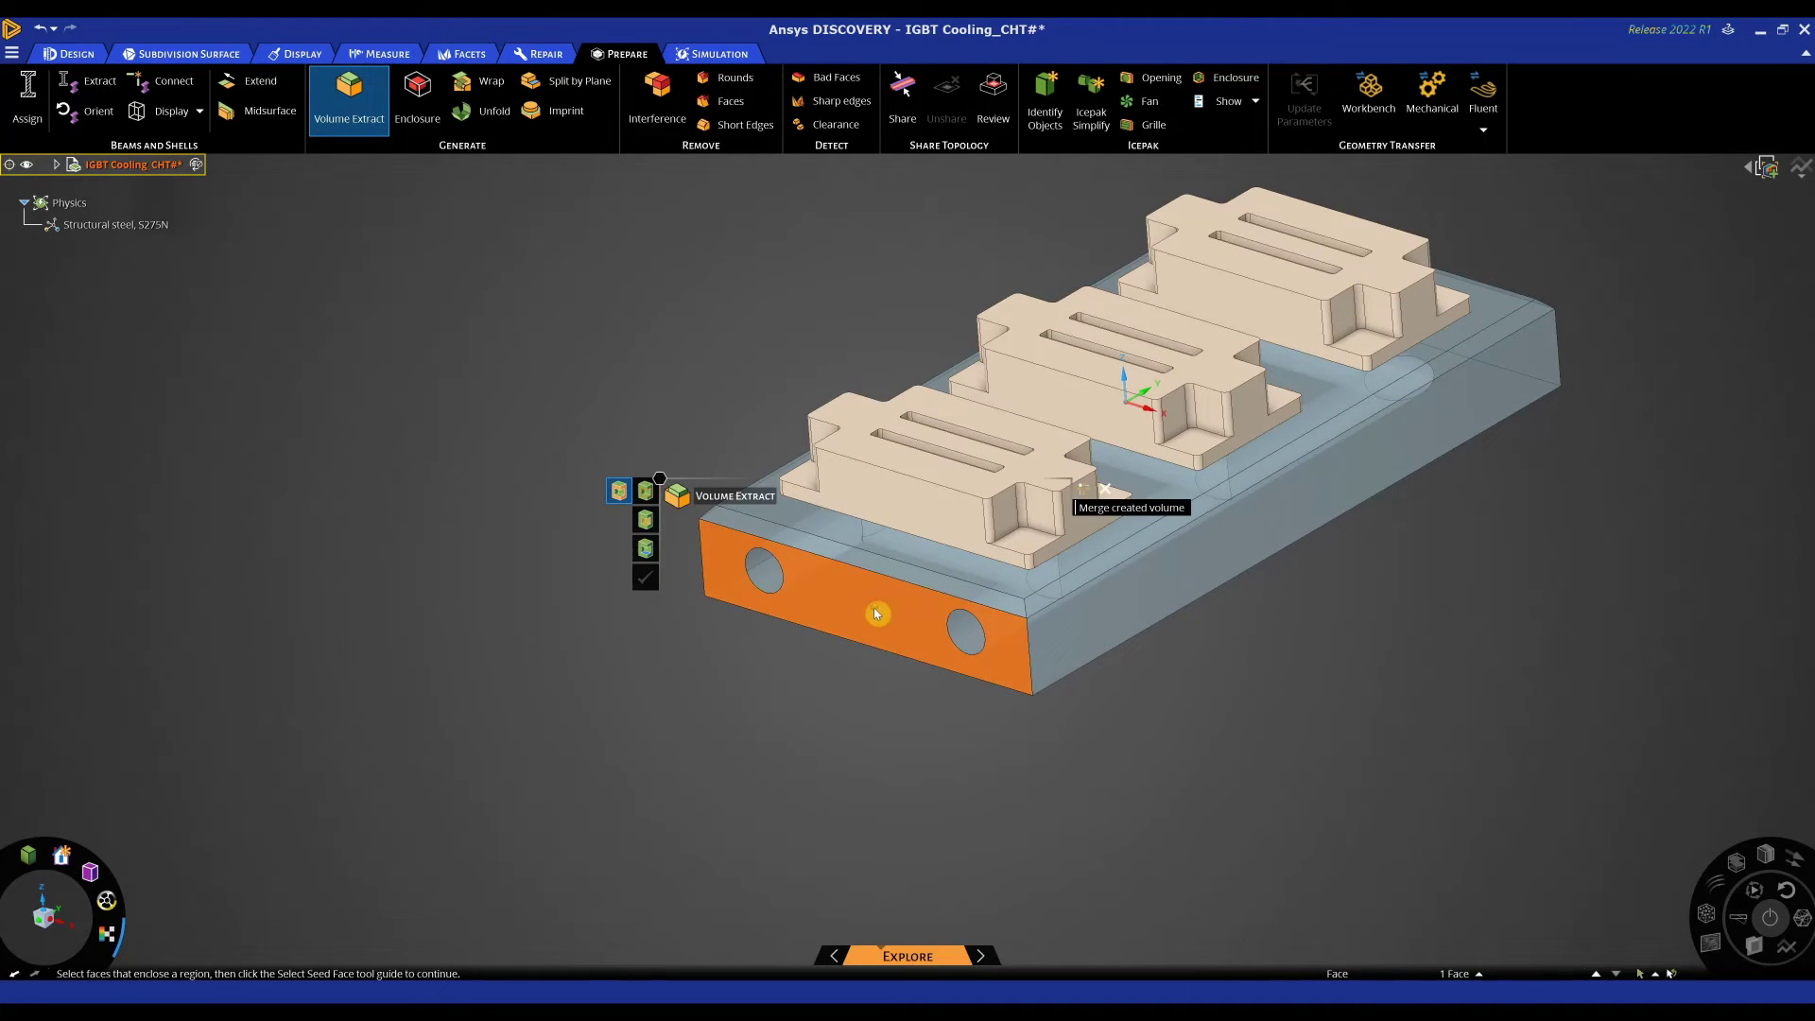
Step: Use the inlet hole wall as seed face to create the channel Volume body
left_click(656, 552)
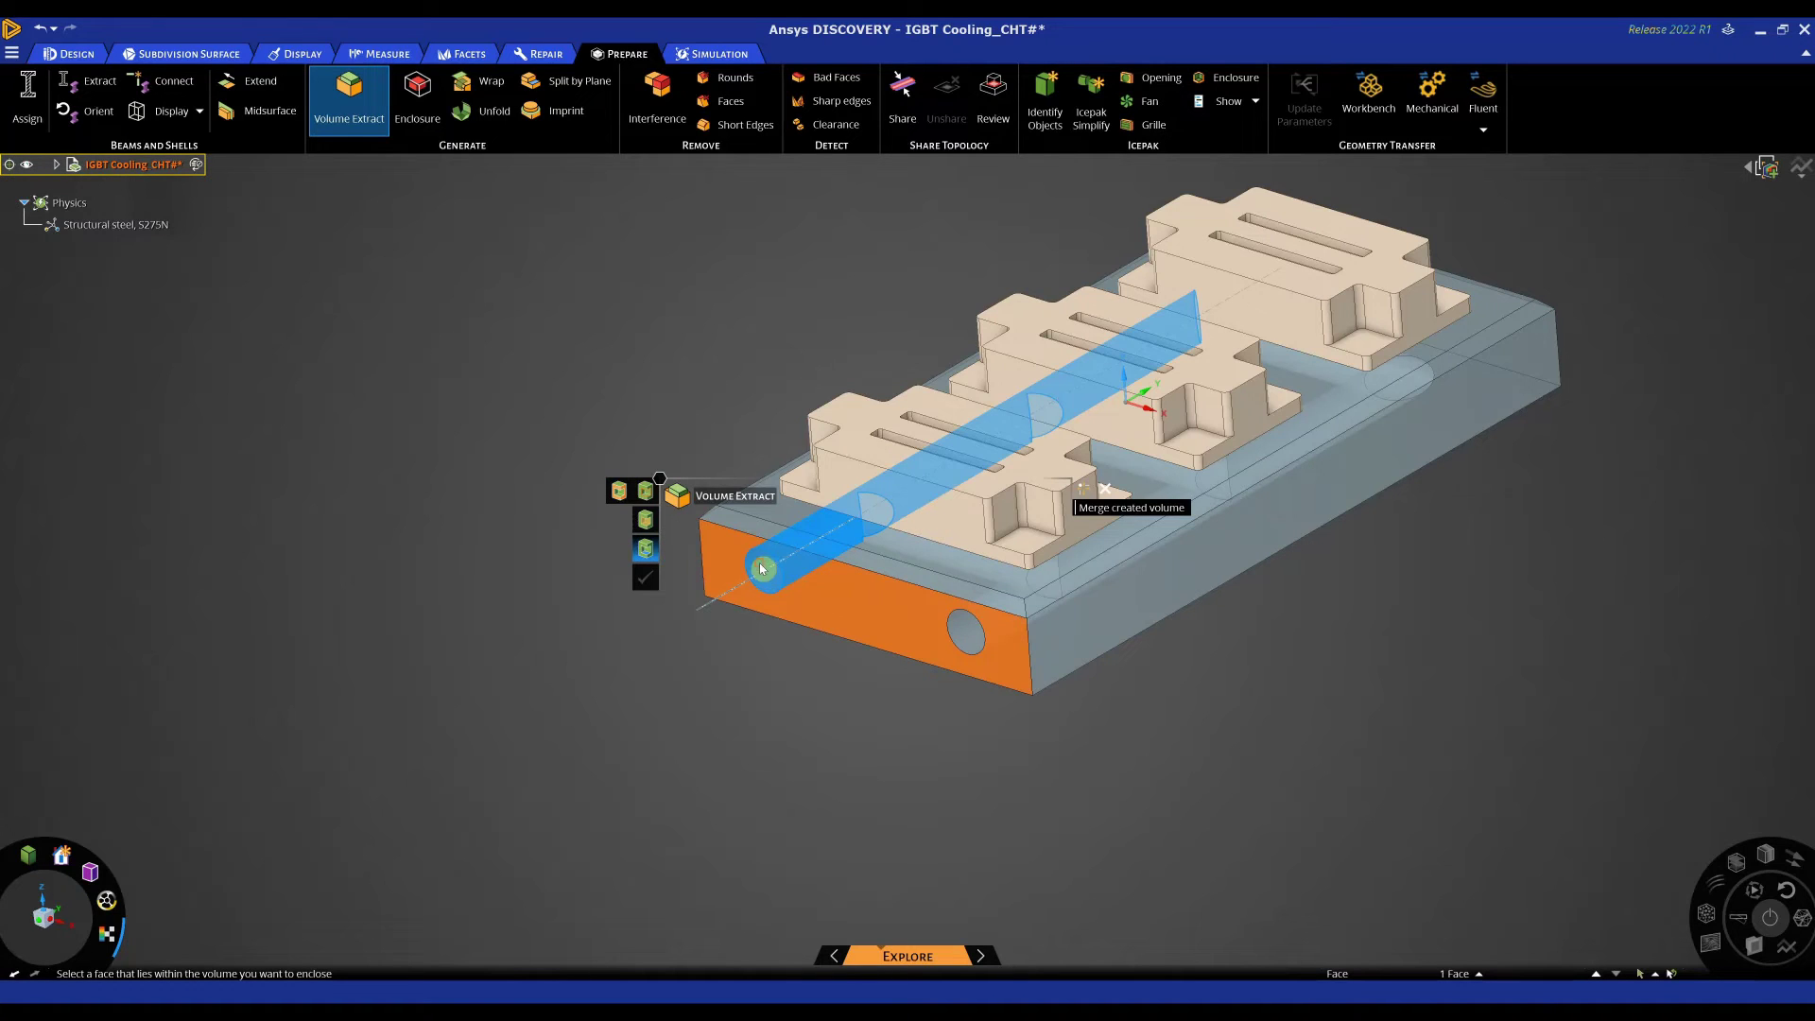
left_click(761, 568)
left_click(644, 576)
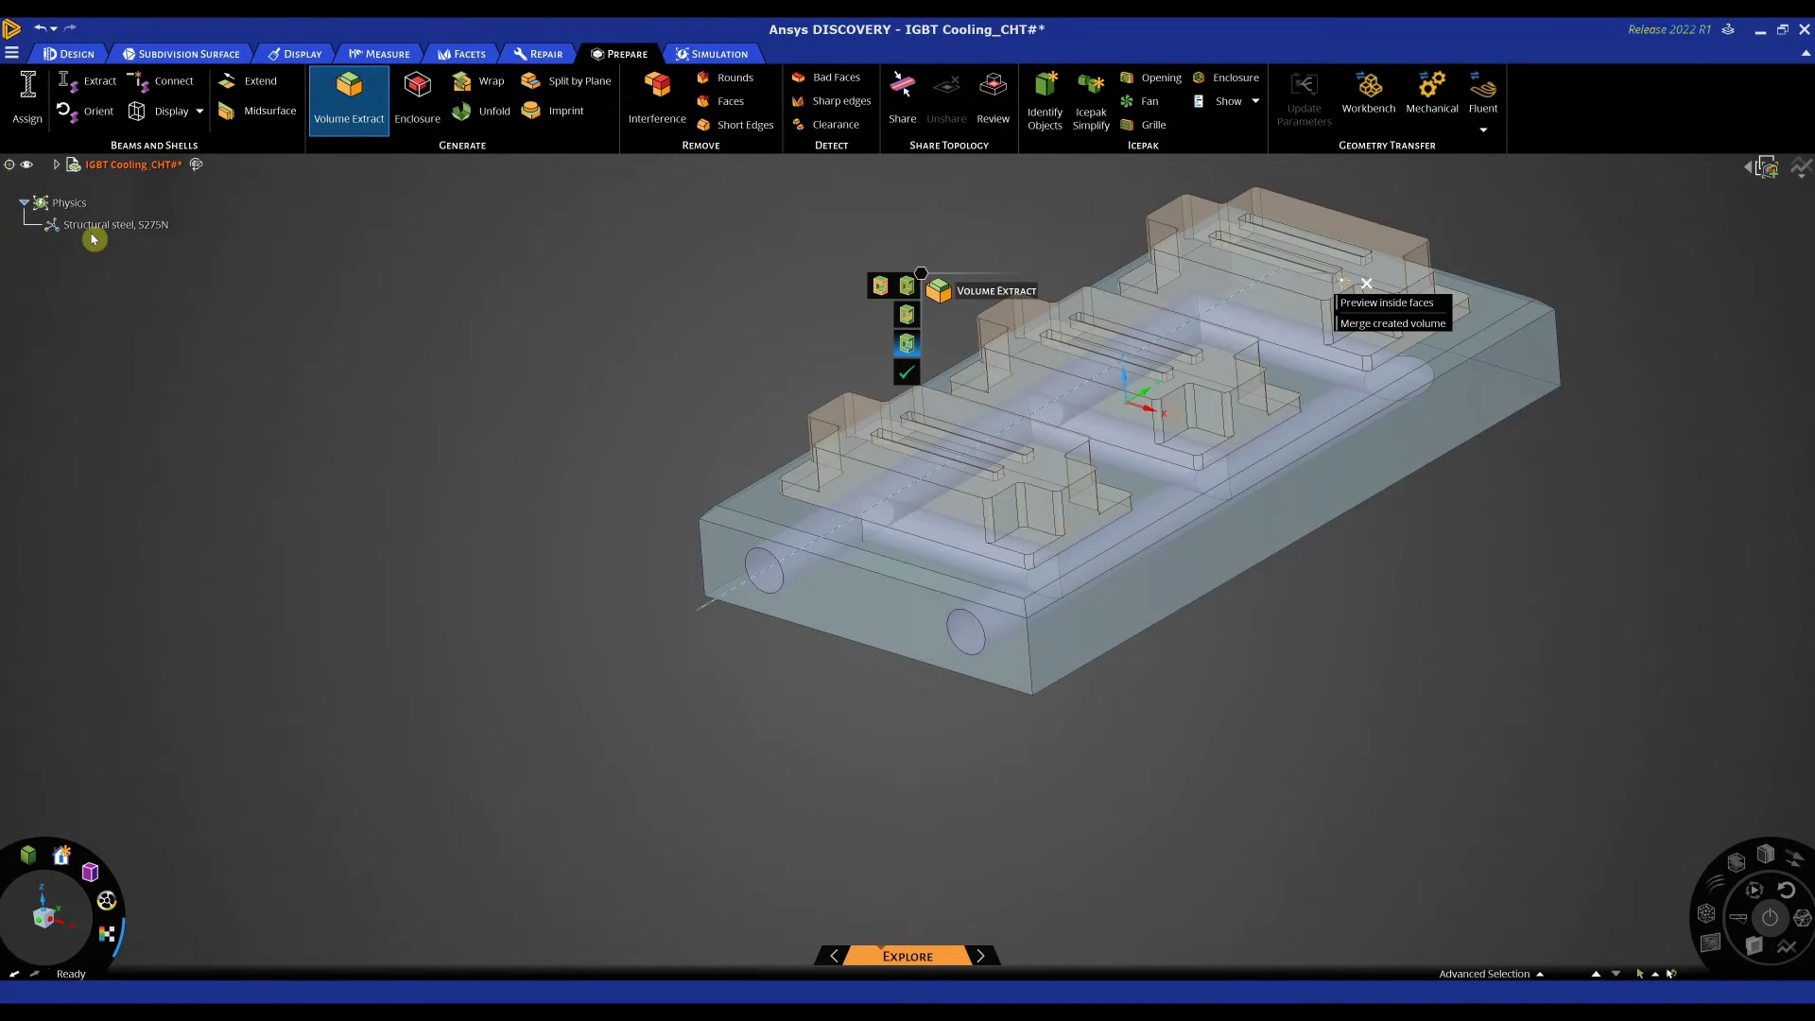
left_click(115, 276)
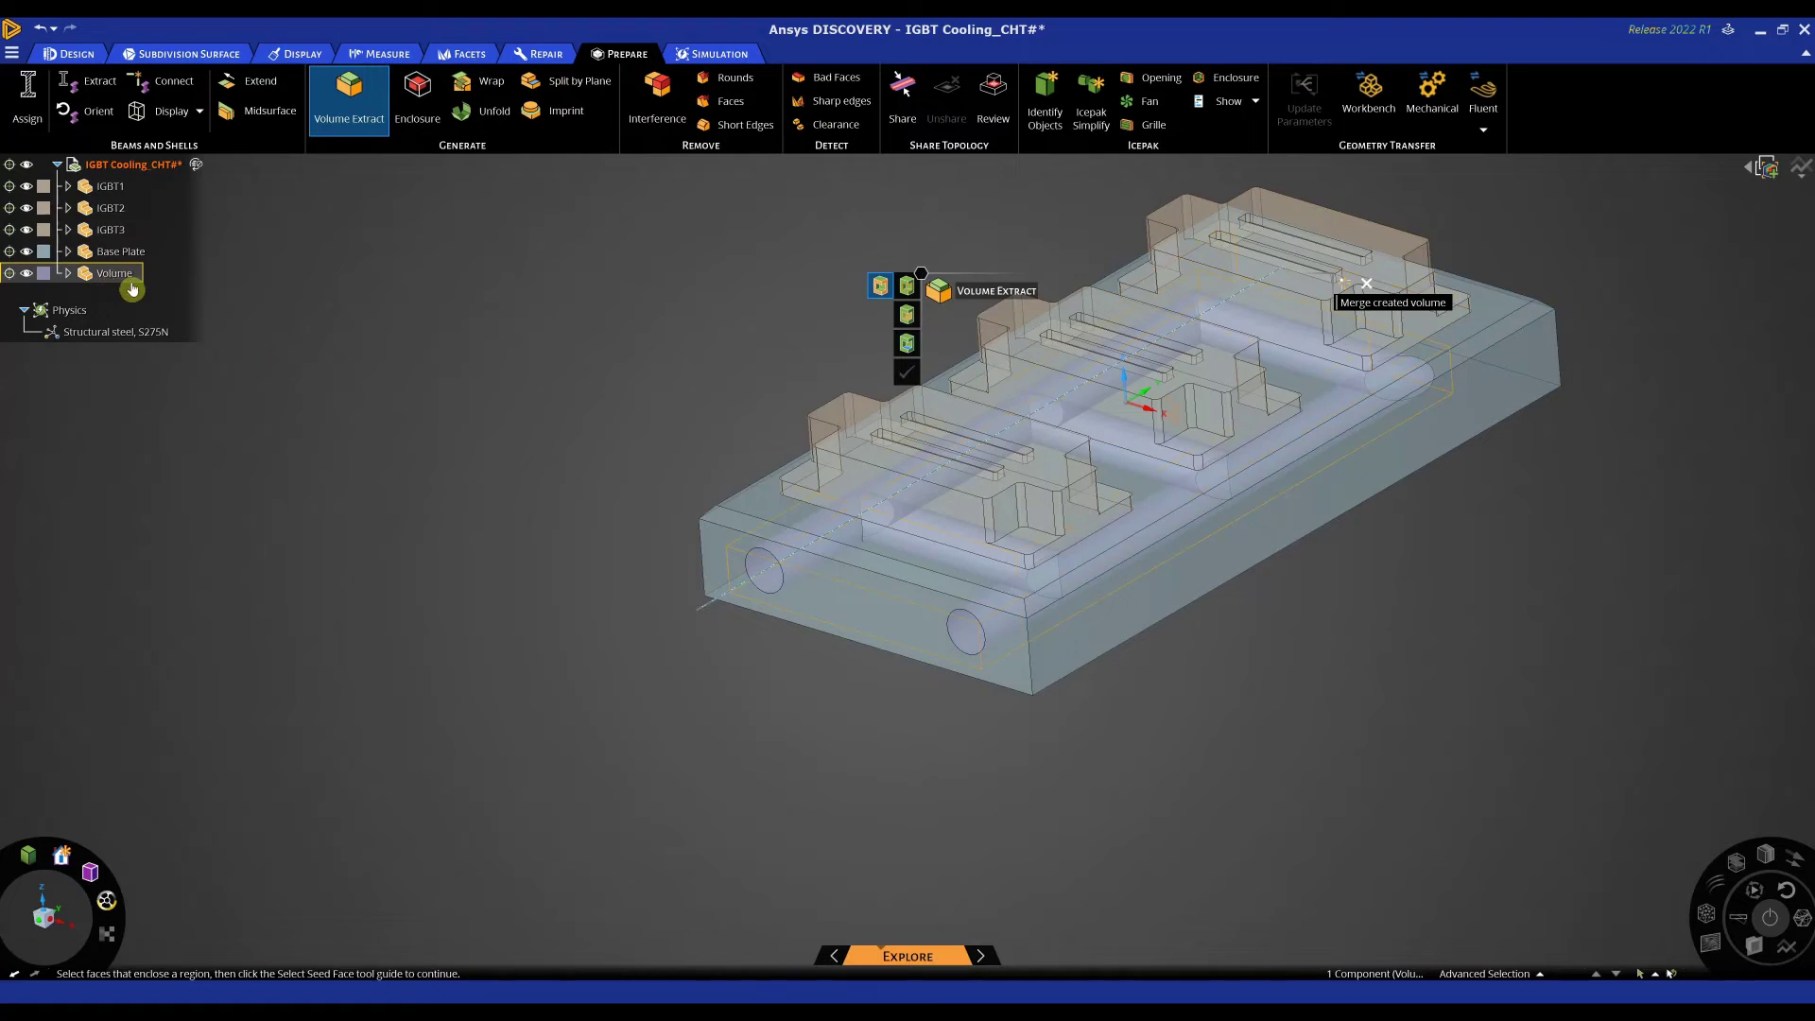
left_click(372, 375)
key("Escape")
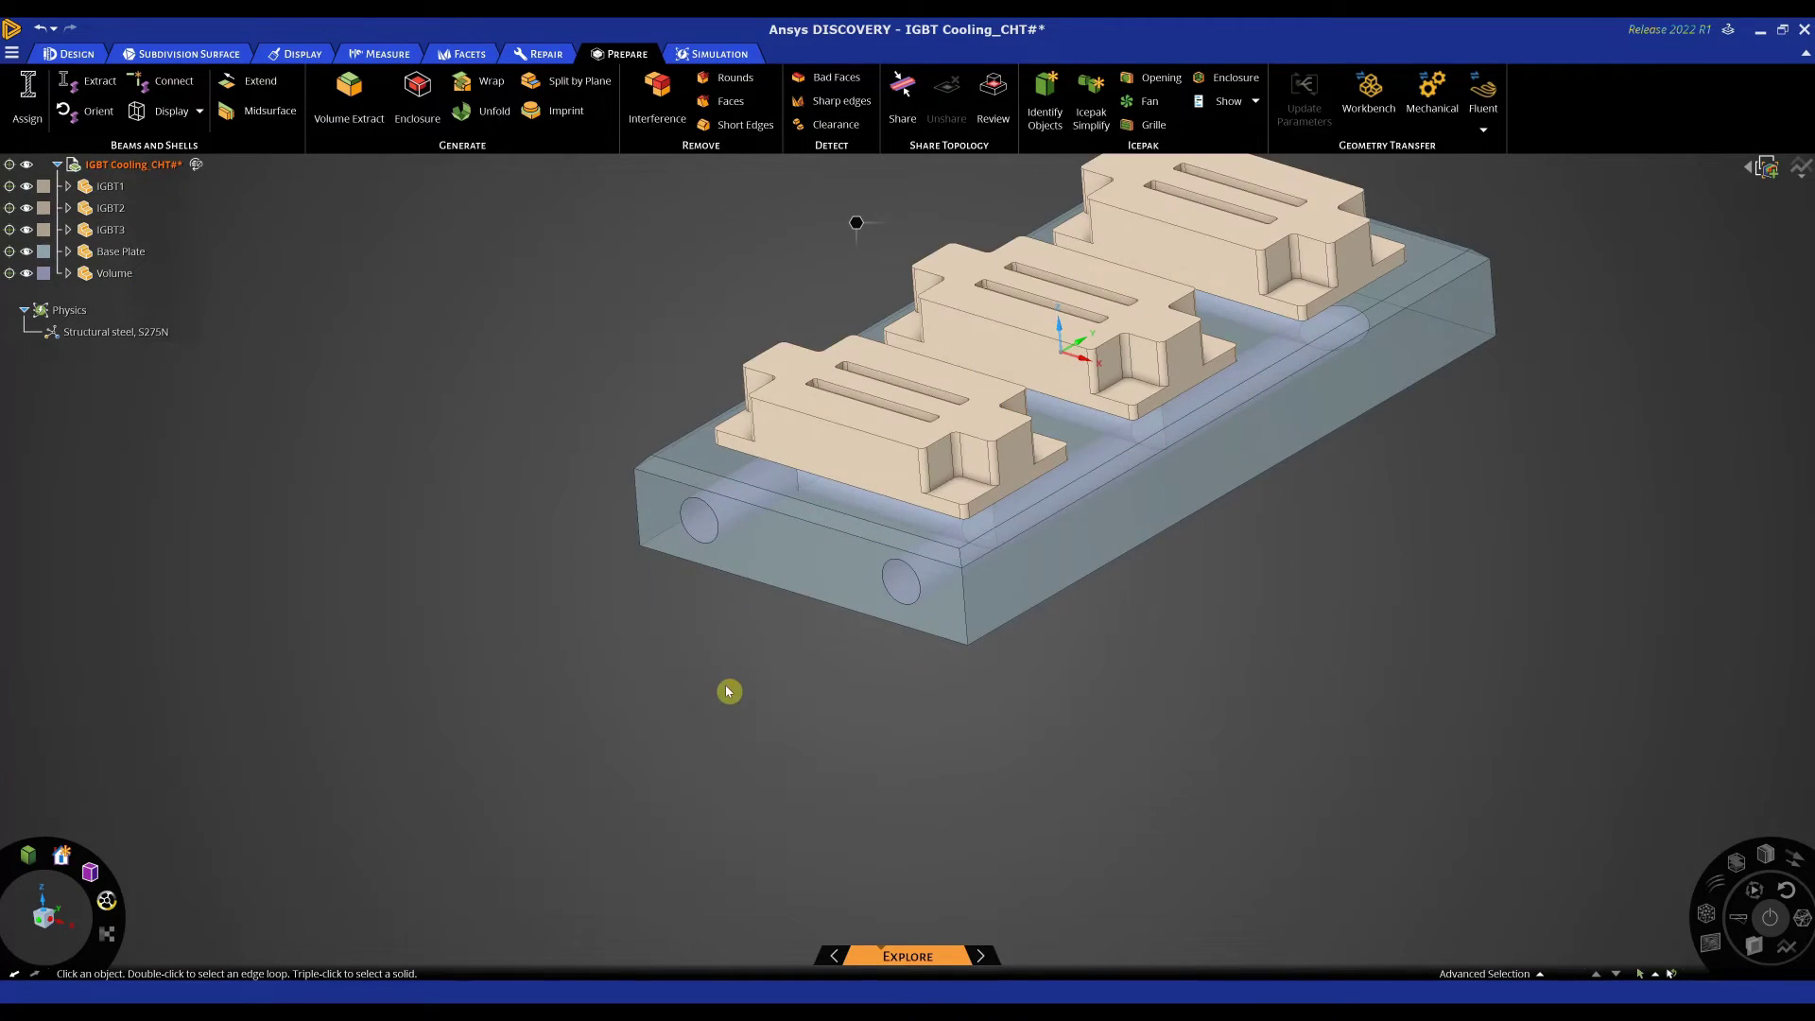
Step: Make the first circular port a flow inlet at 1 m/s with an 8 °C inflow temperature
left_click(900, 586)
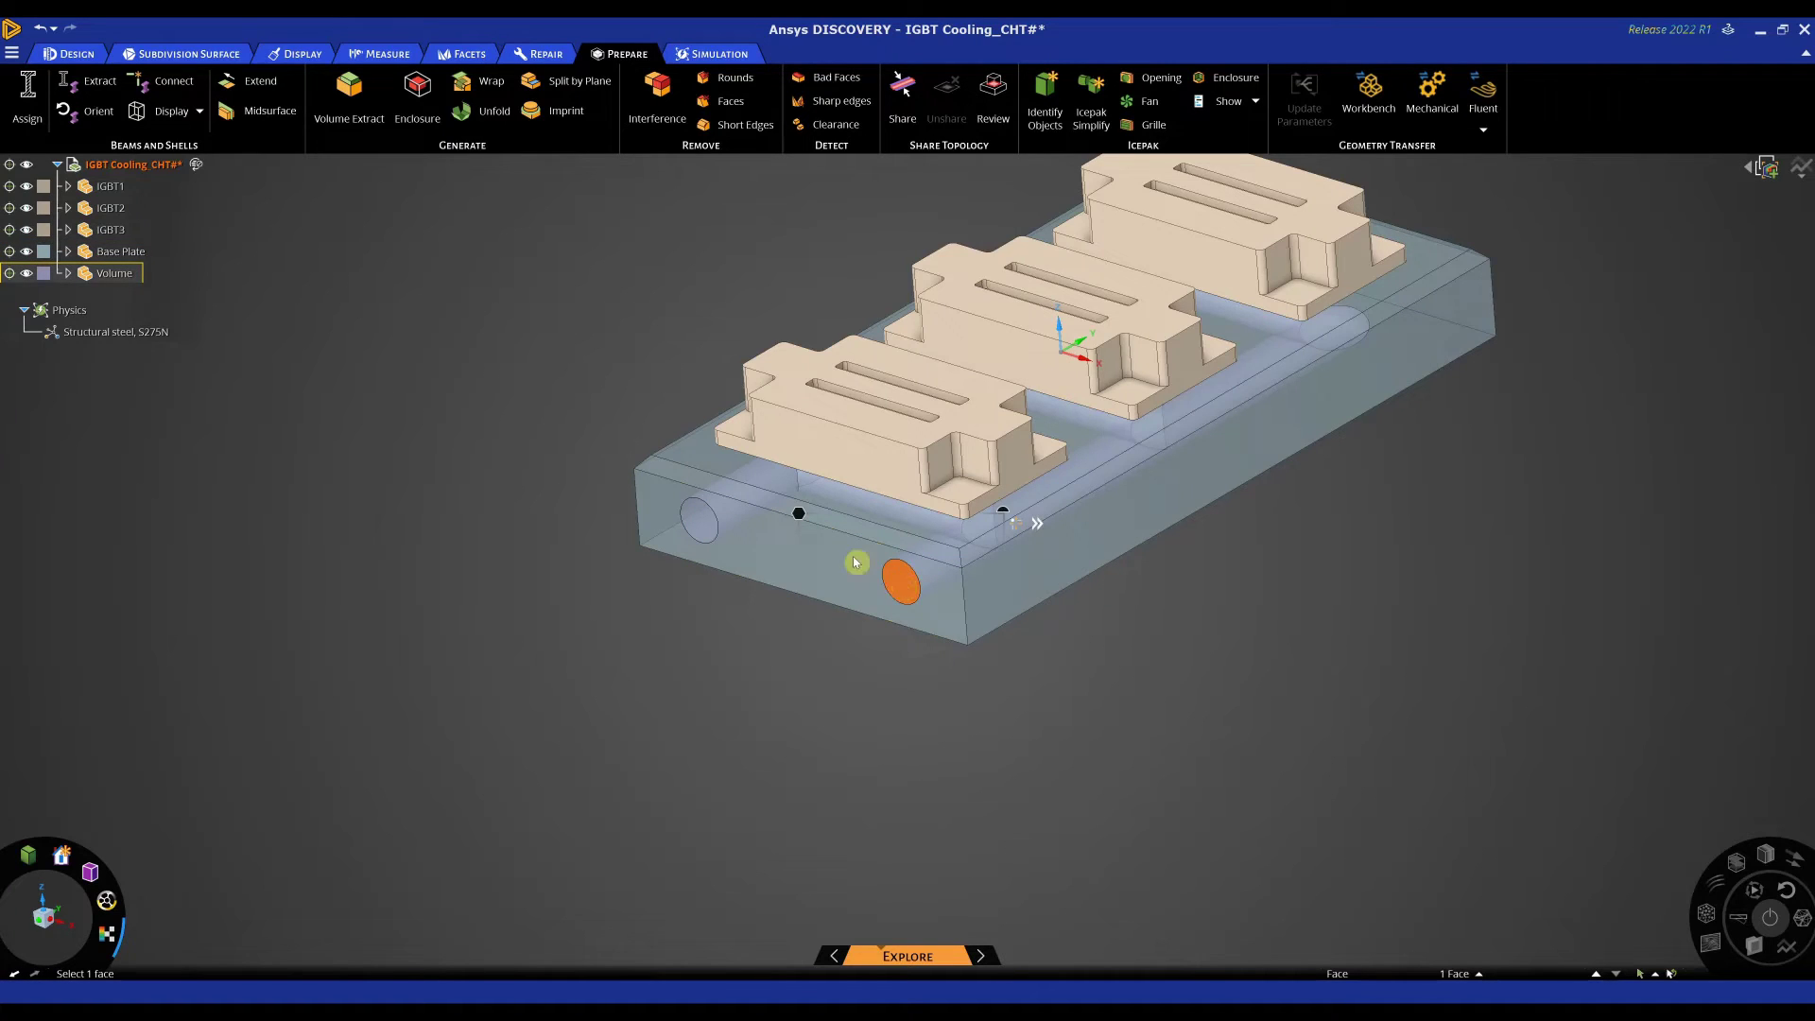
right_click(799, 513)
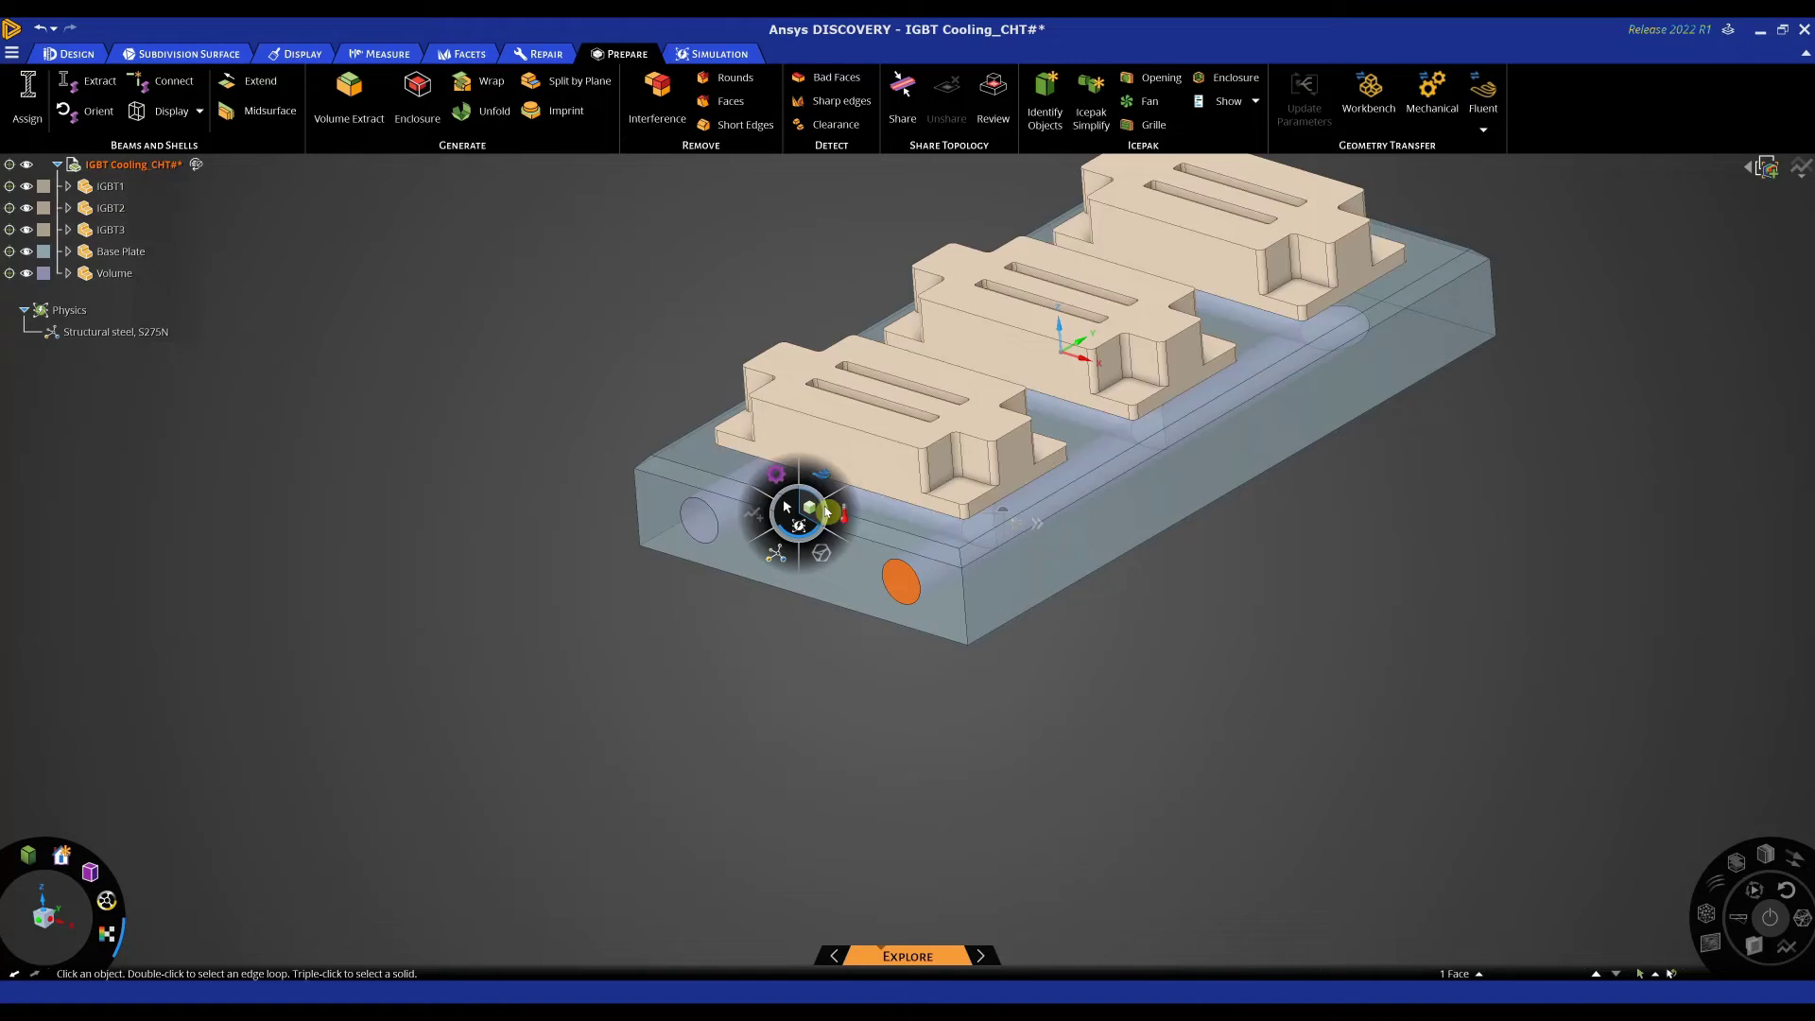
left_click(838, 431)
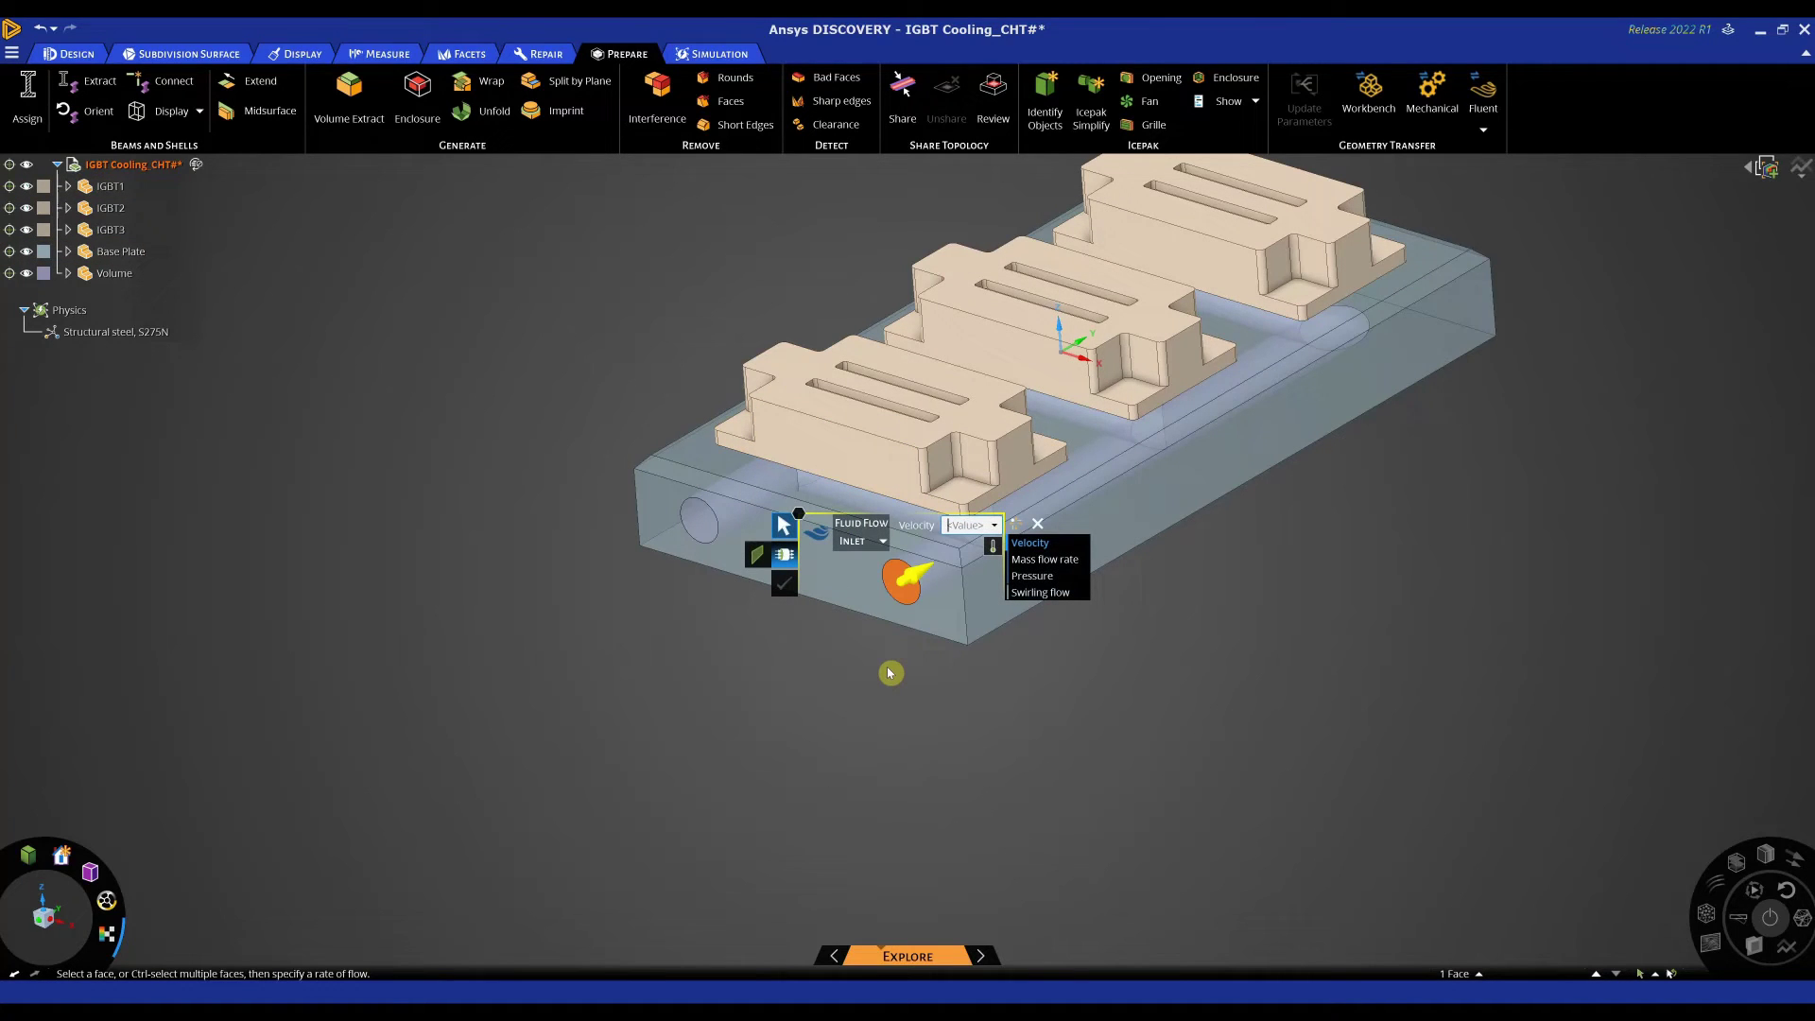
type("1")
key("Return")
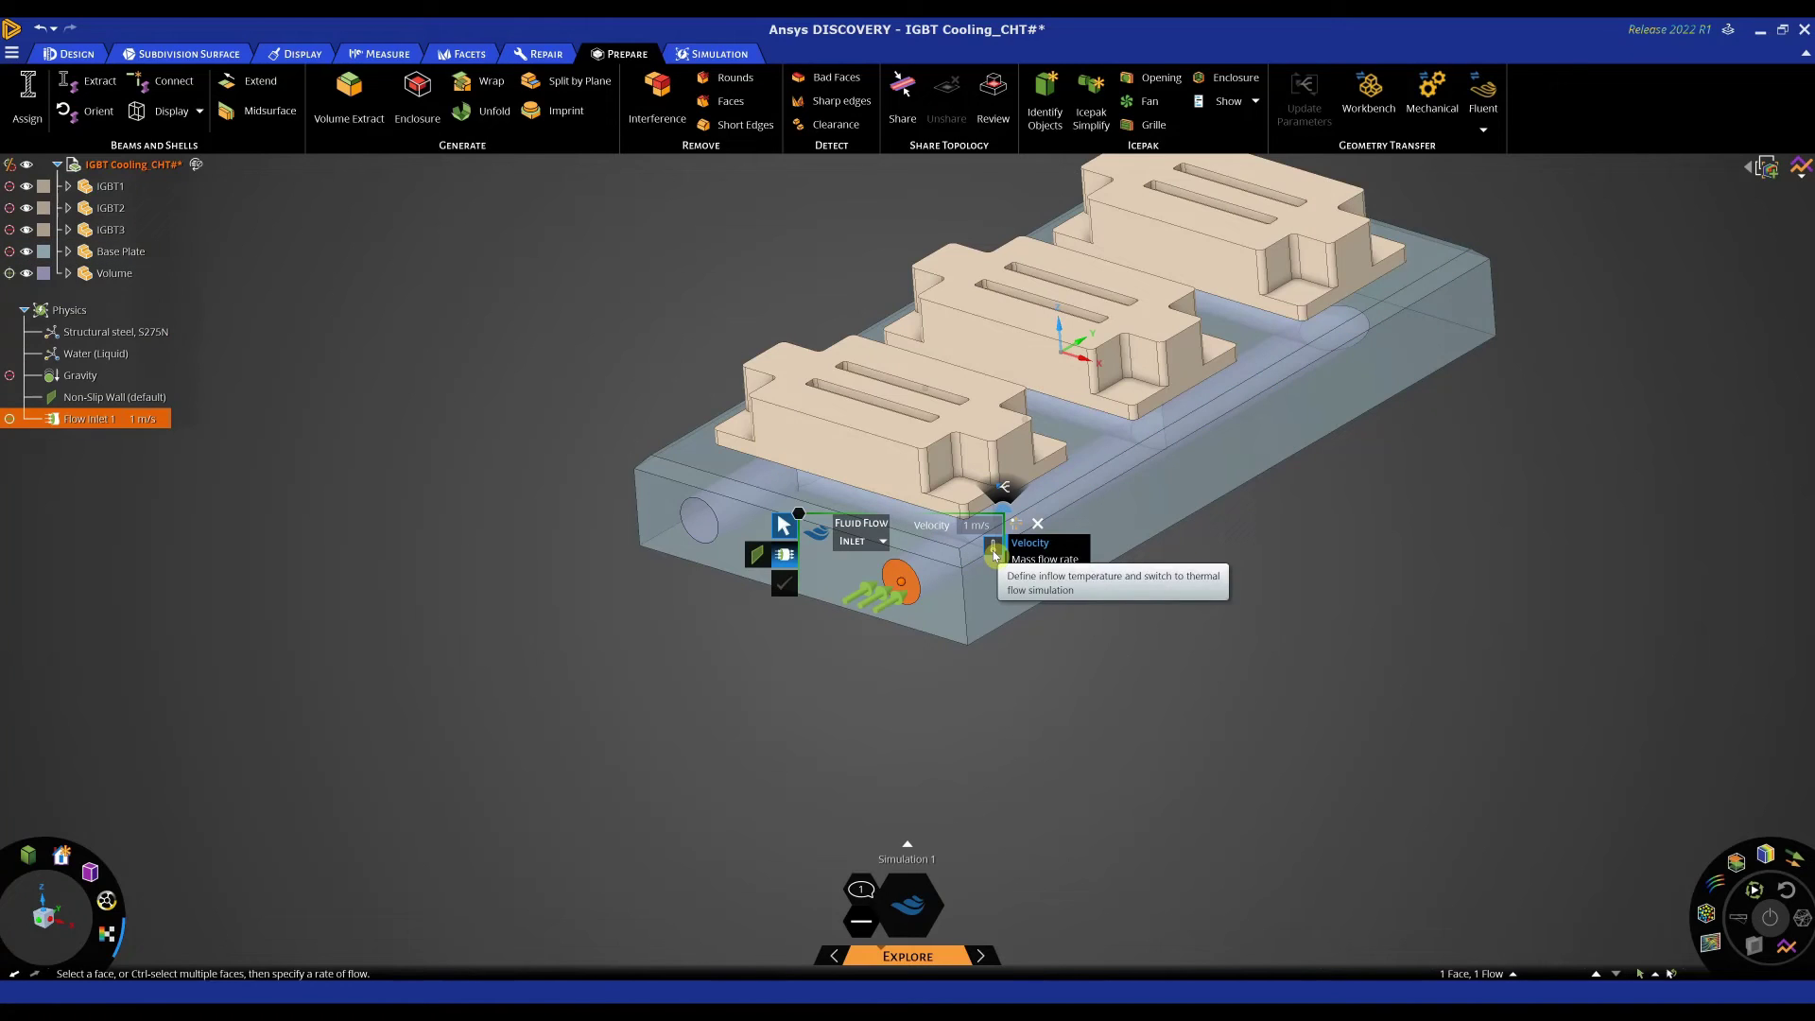
left_click(997, 552)
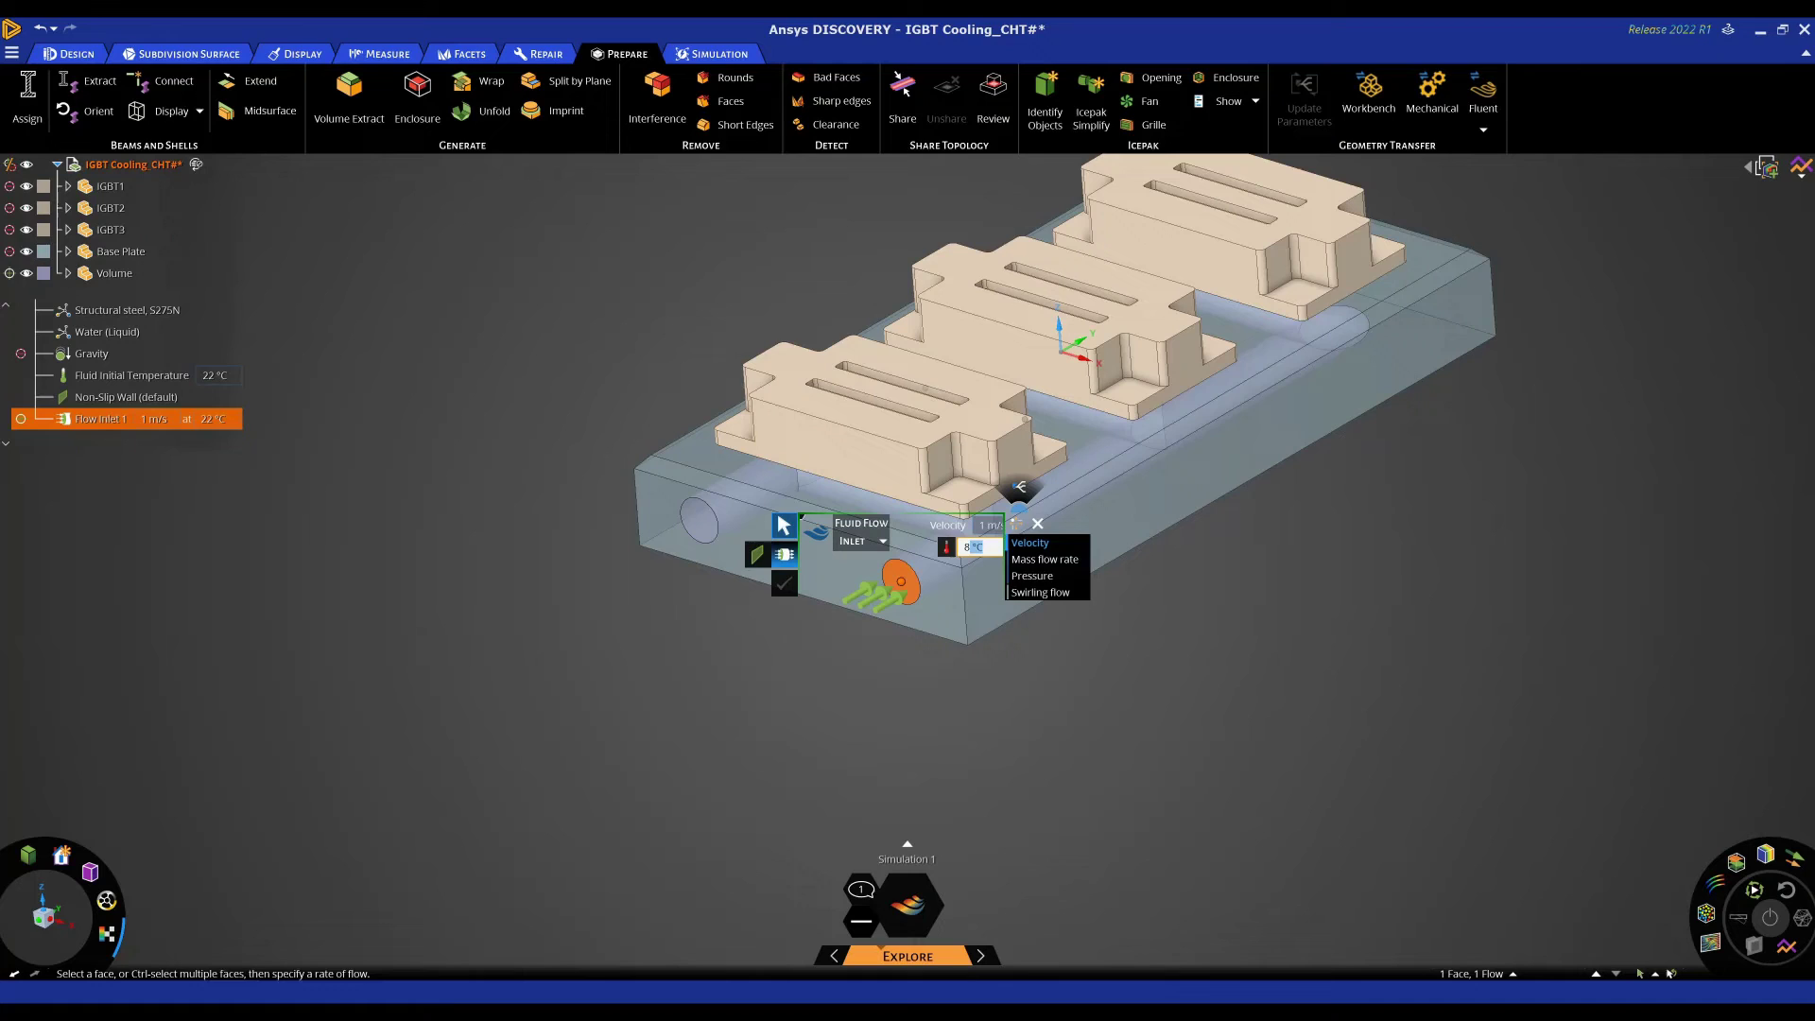
type("8")
key("Tab")
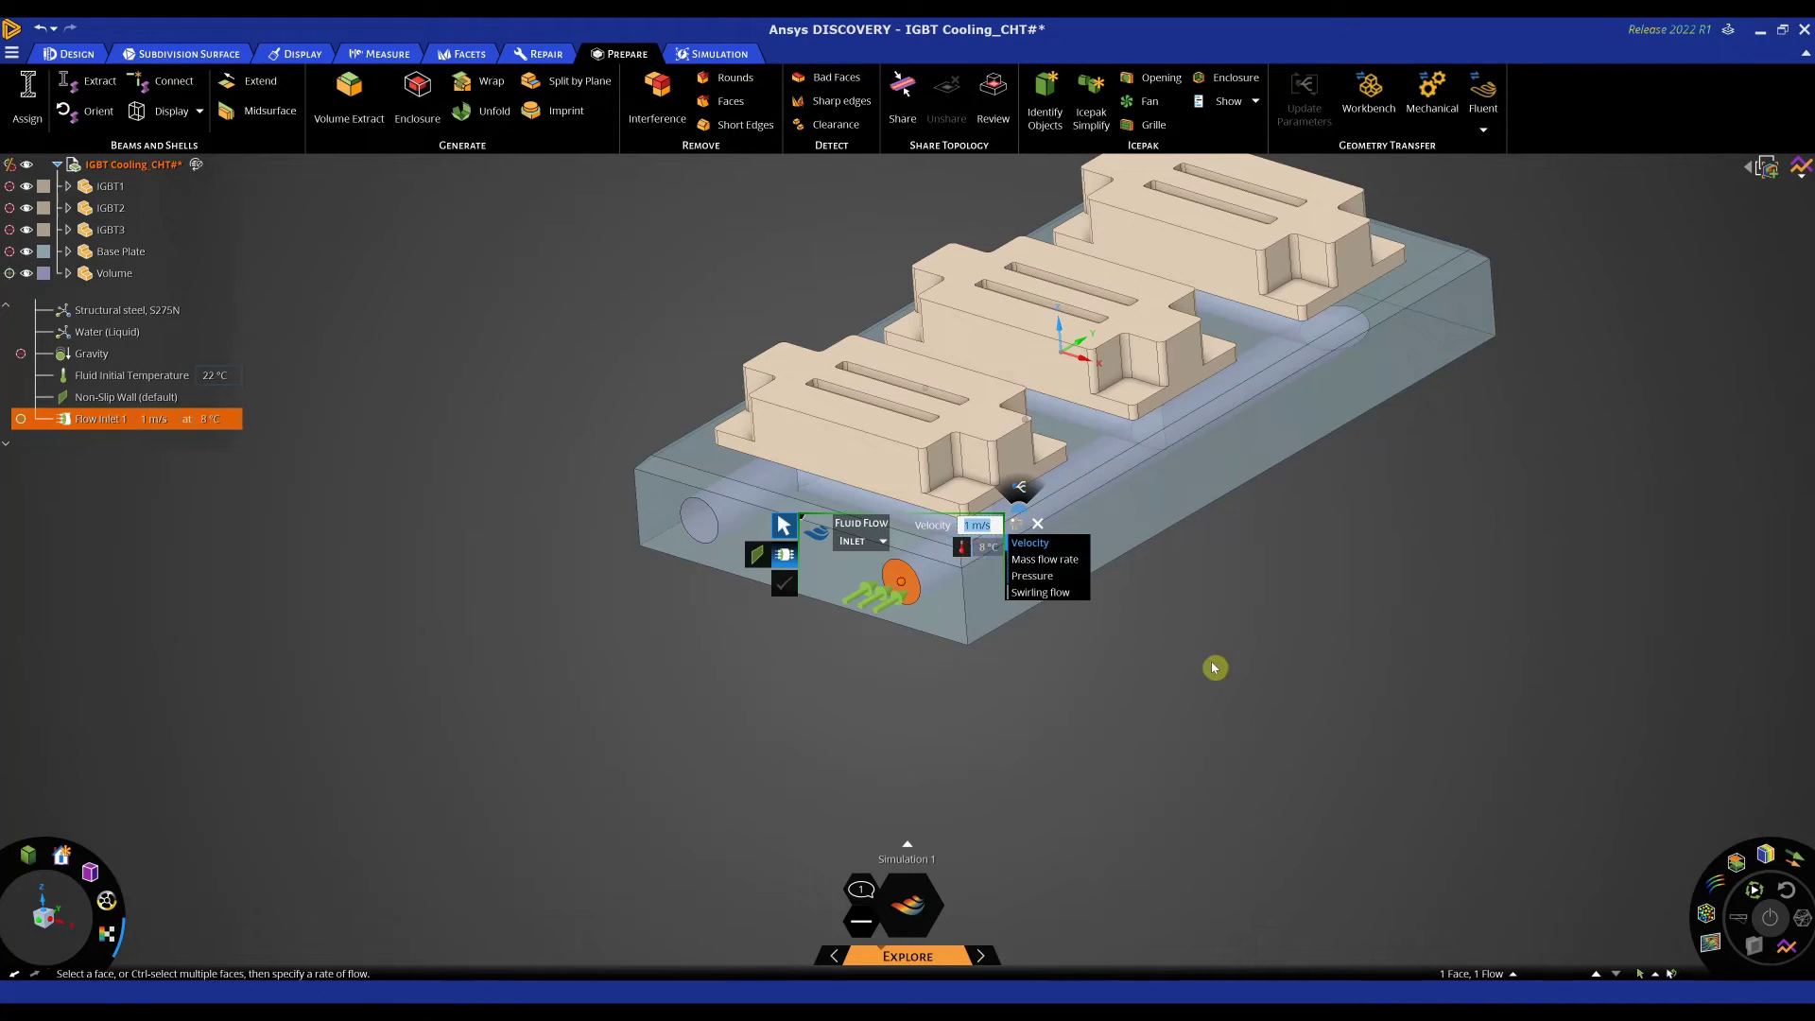
Step: Turn the second circular port into a 0 Pa flow outlet
left_click(695, 526)
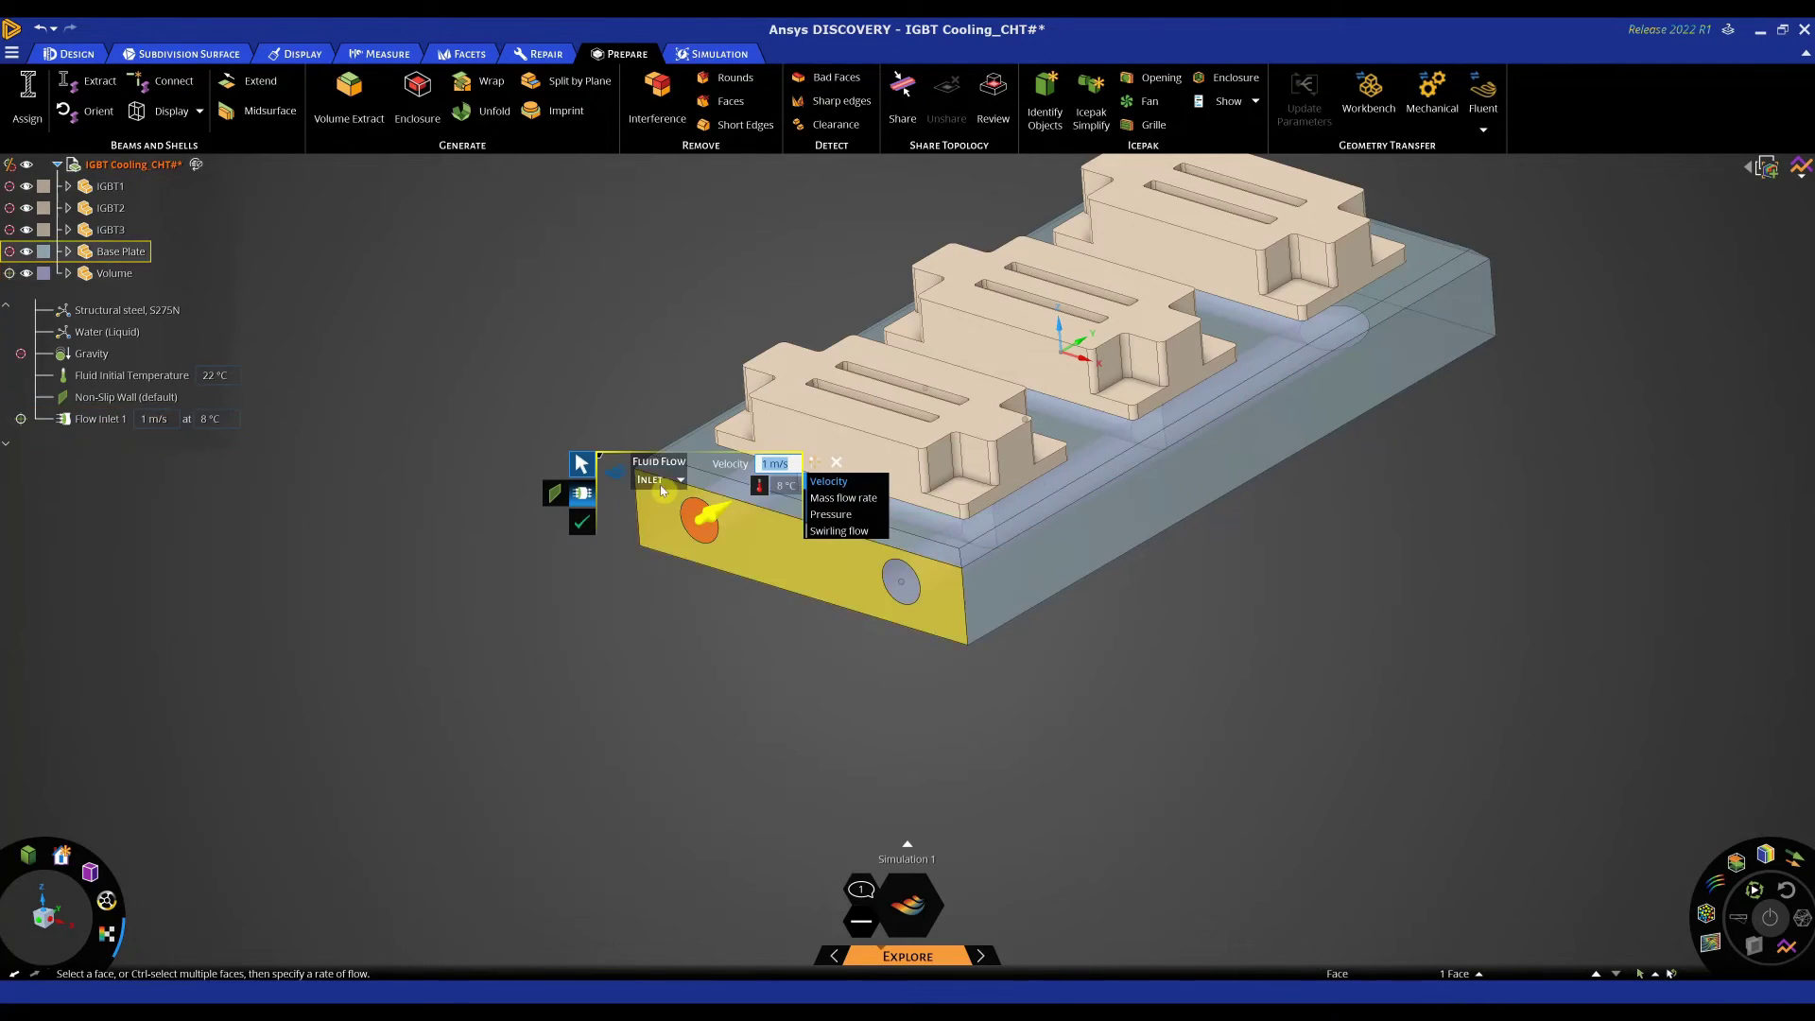
left_click(673, 479)
left_click(651, 523)
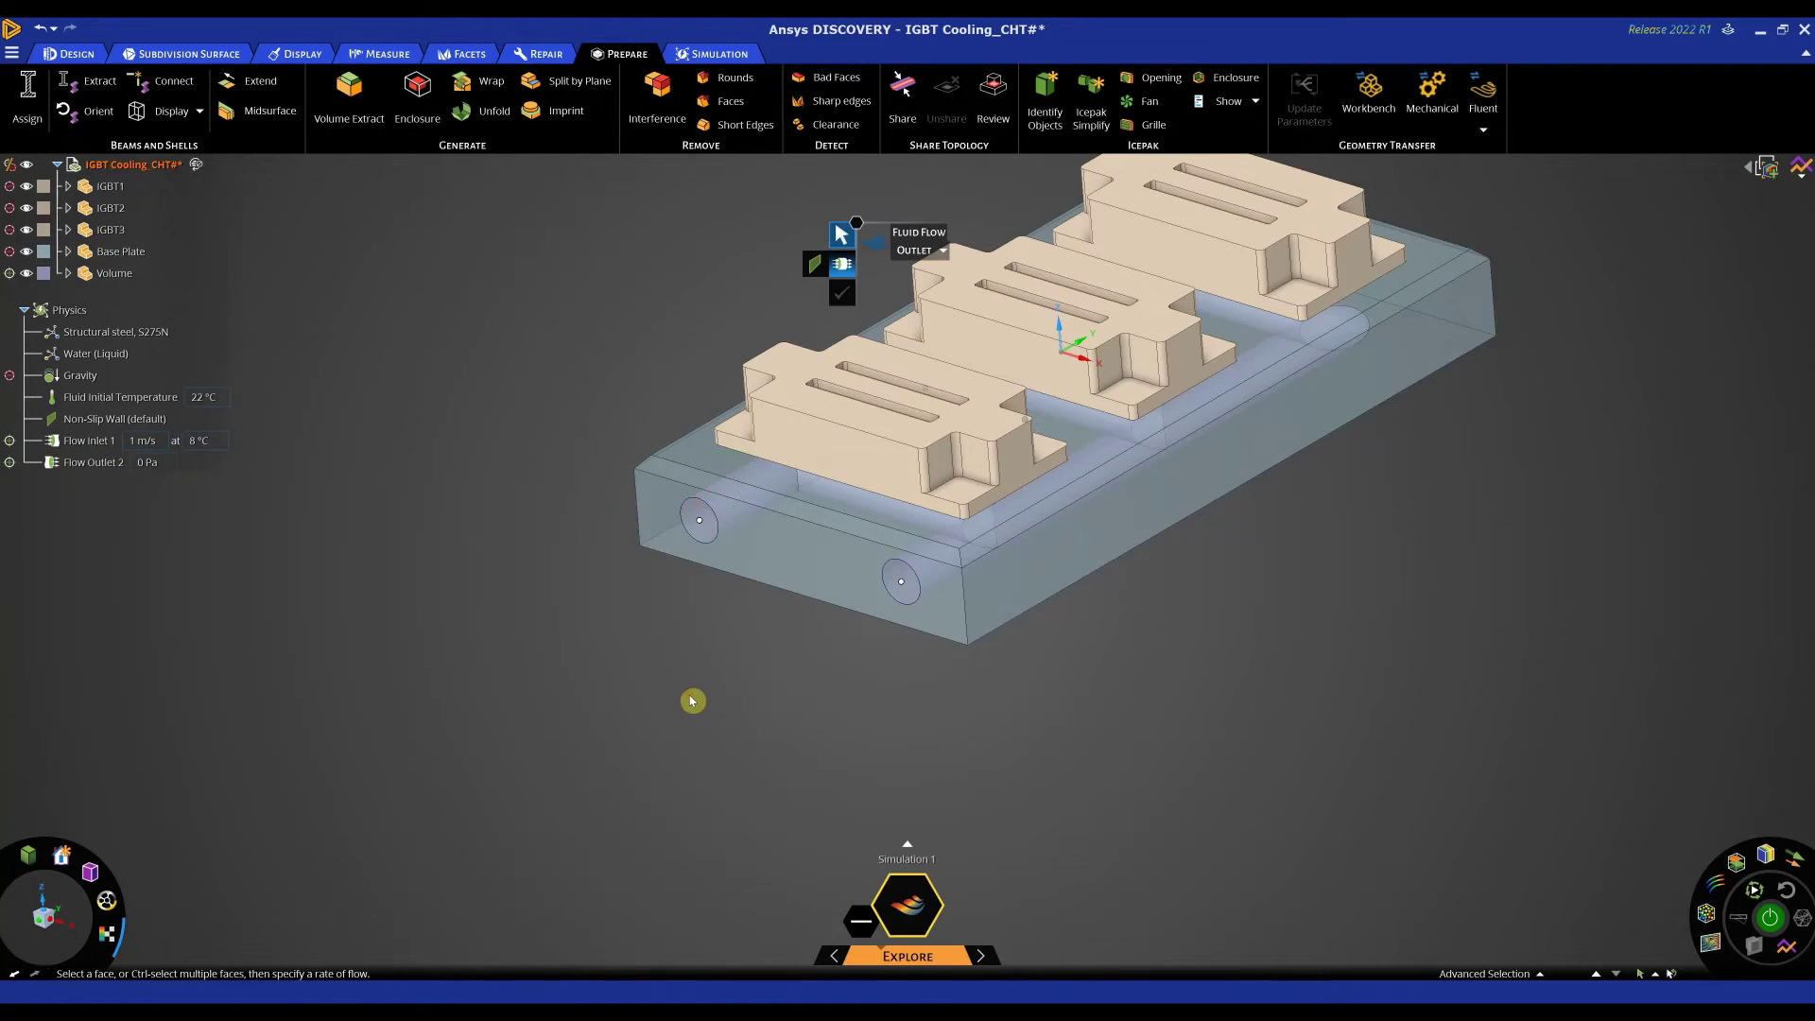
scroll(685, 701, "down", 3)
key("Escape")
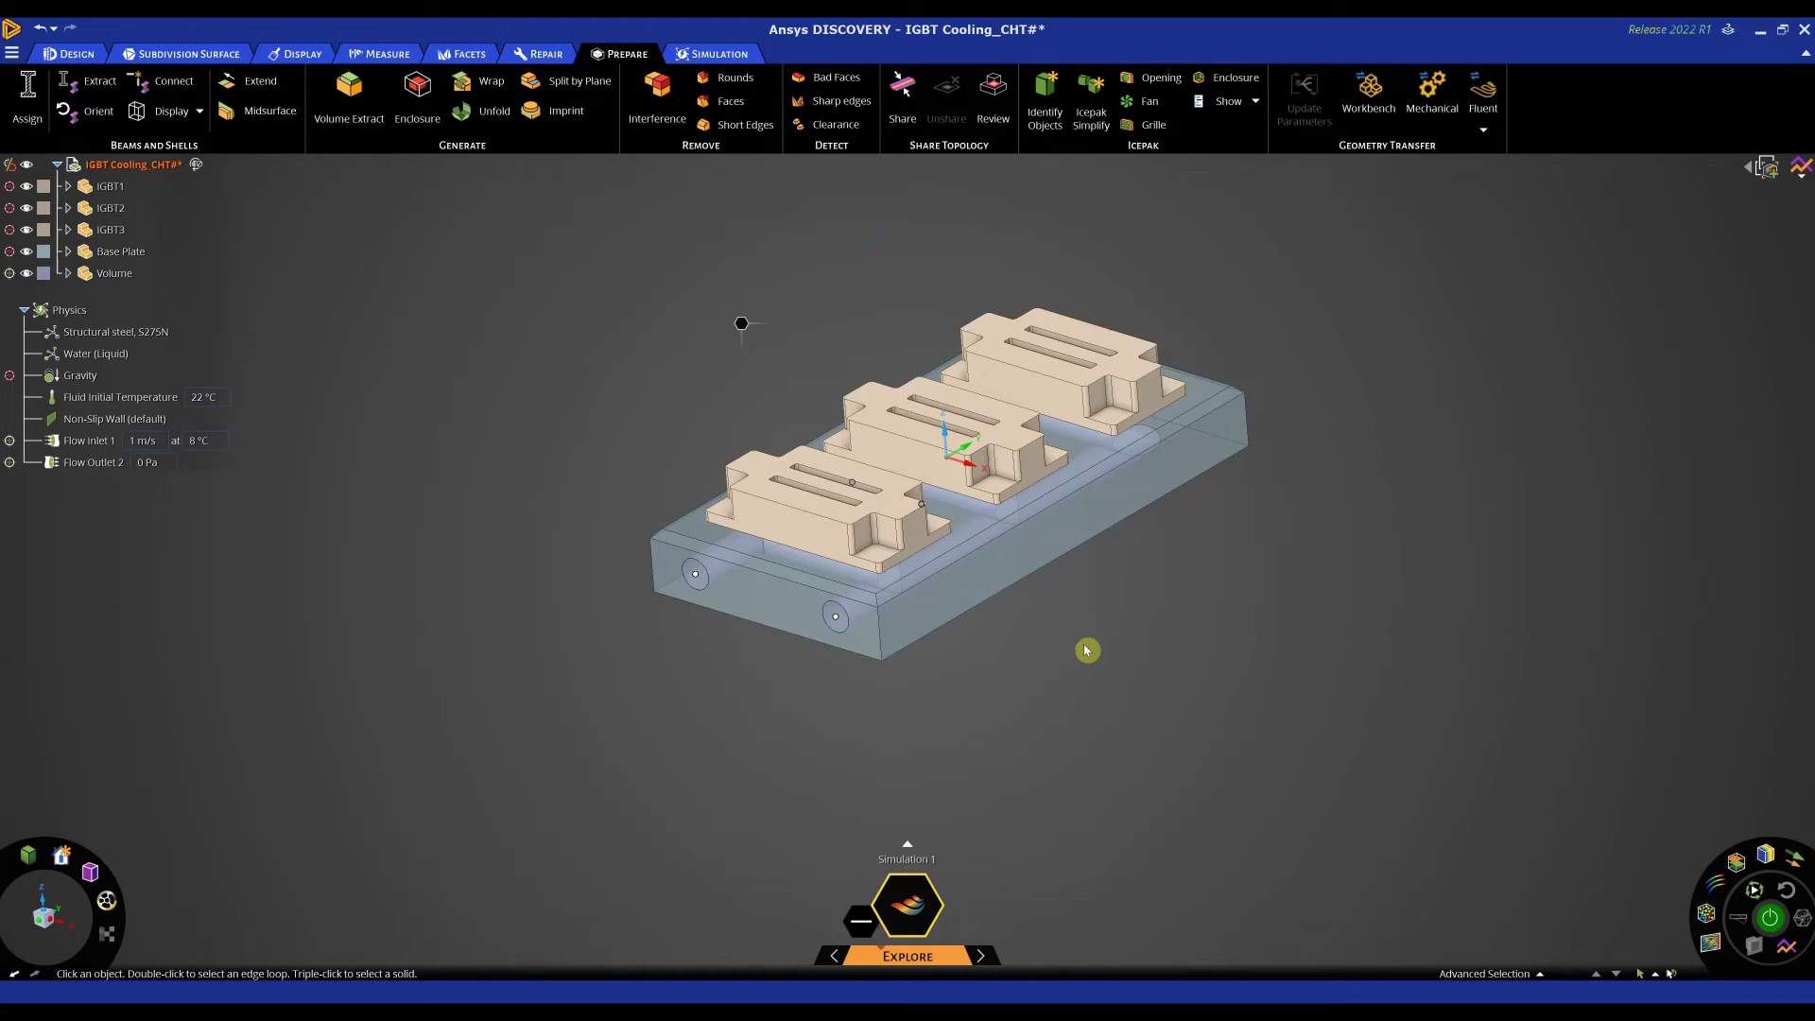
Step: Apply 100 W total heat to IGBT1, IGBT2 and IGBT3 as Heat 1, Heat 2 and Heat 3
left_click(881, 487)
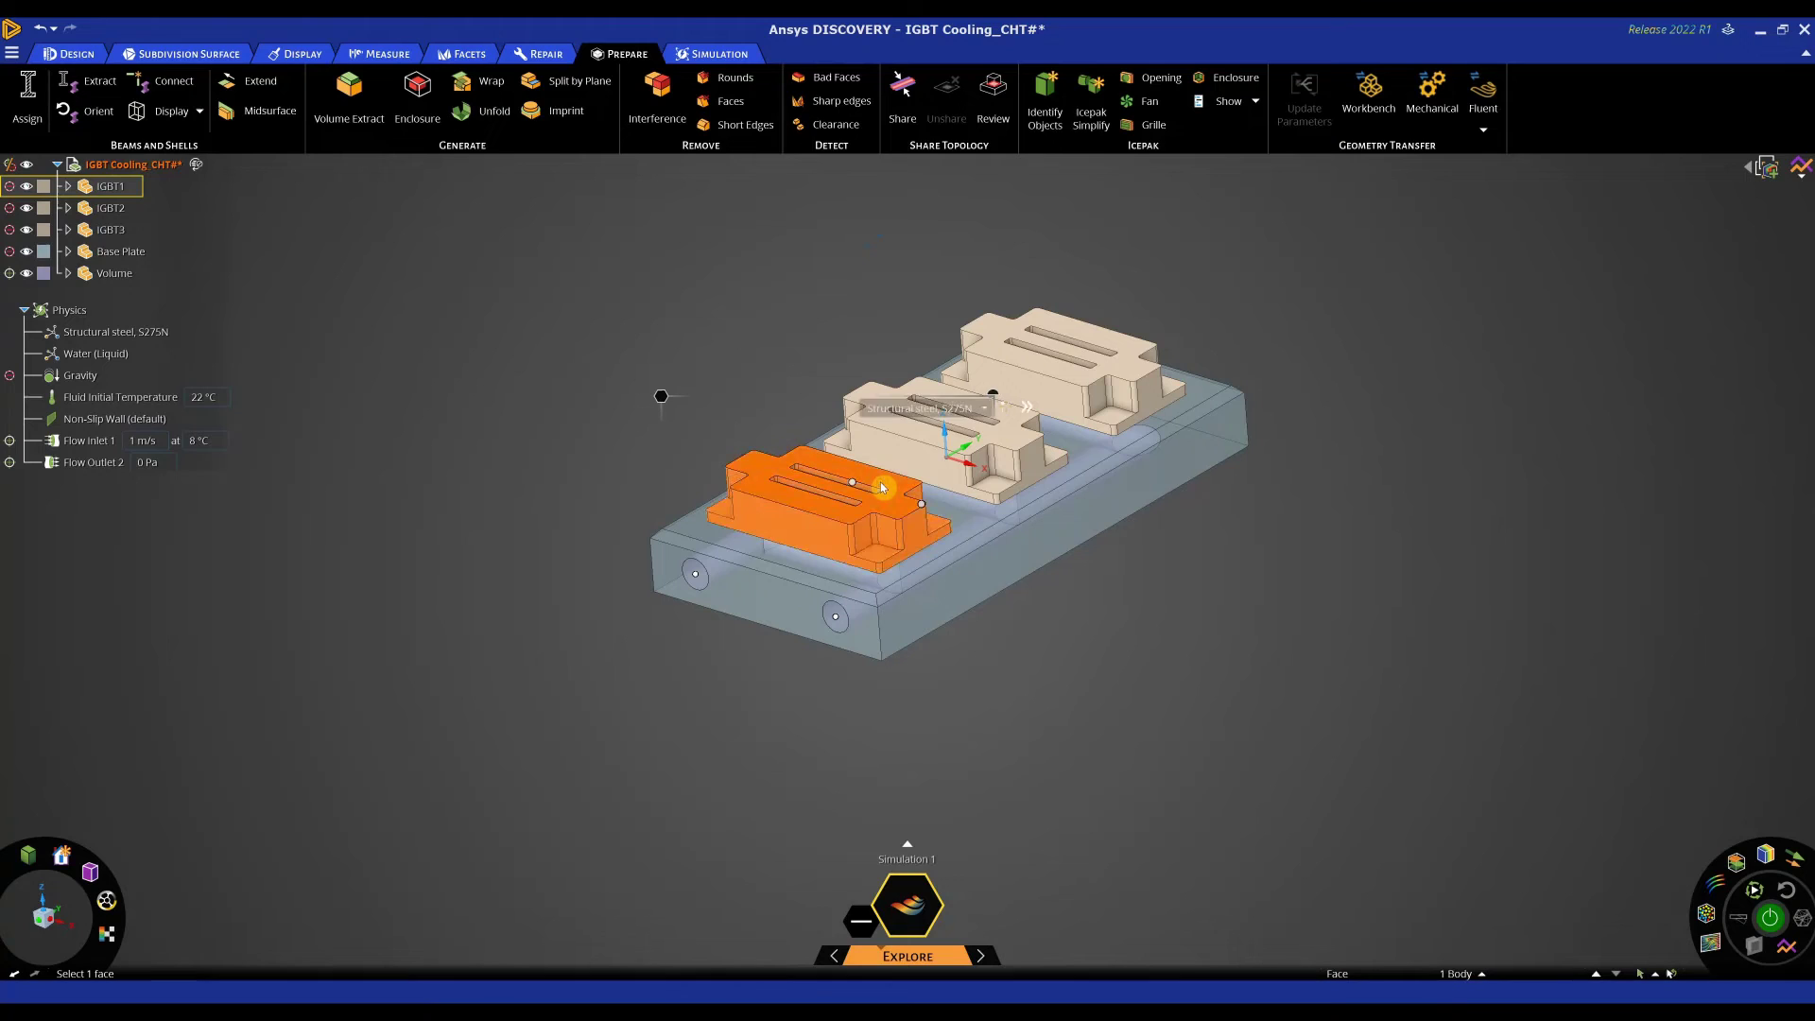
mouse_move(661, 395)
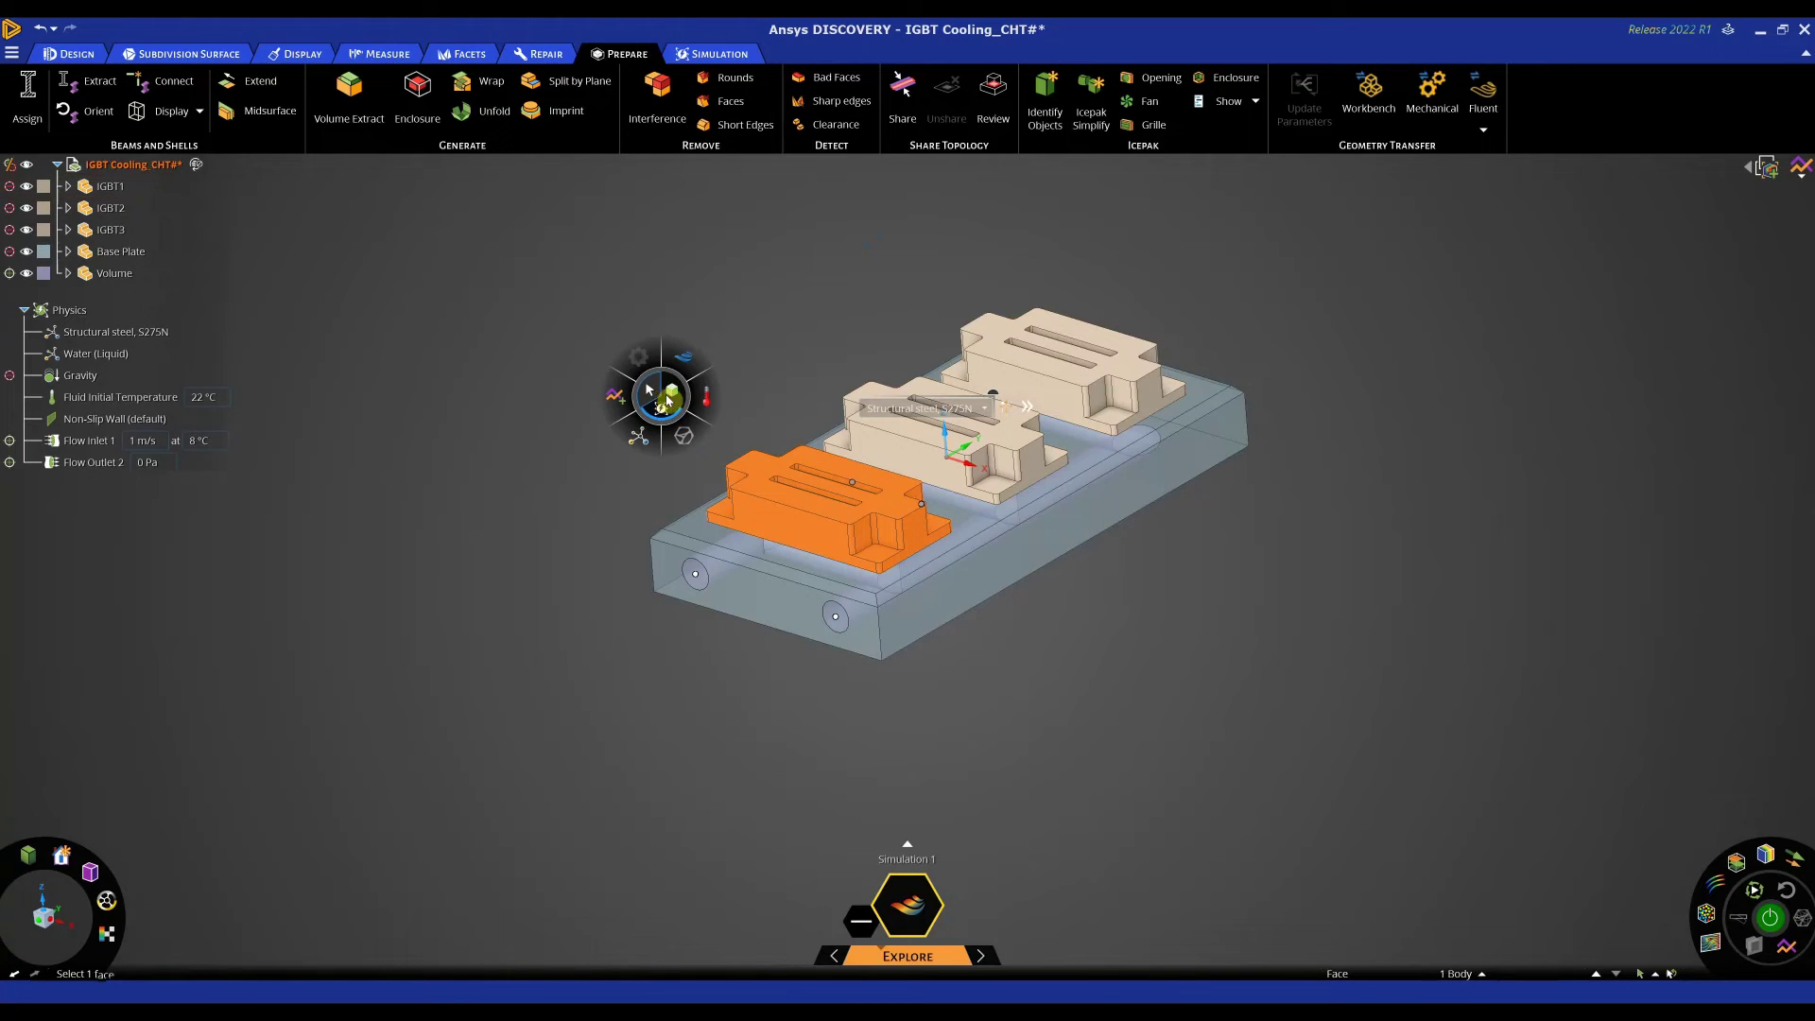
left_click(707, 399)
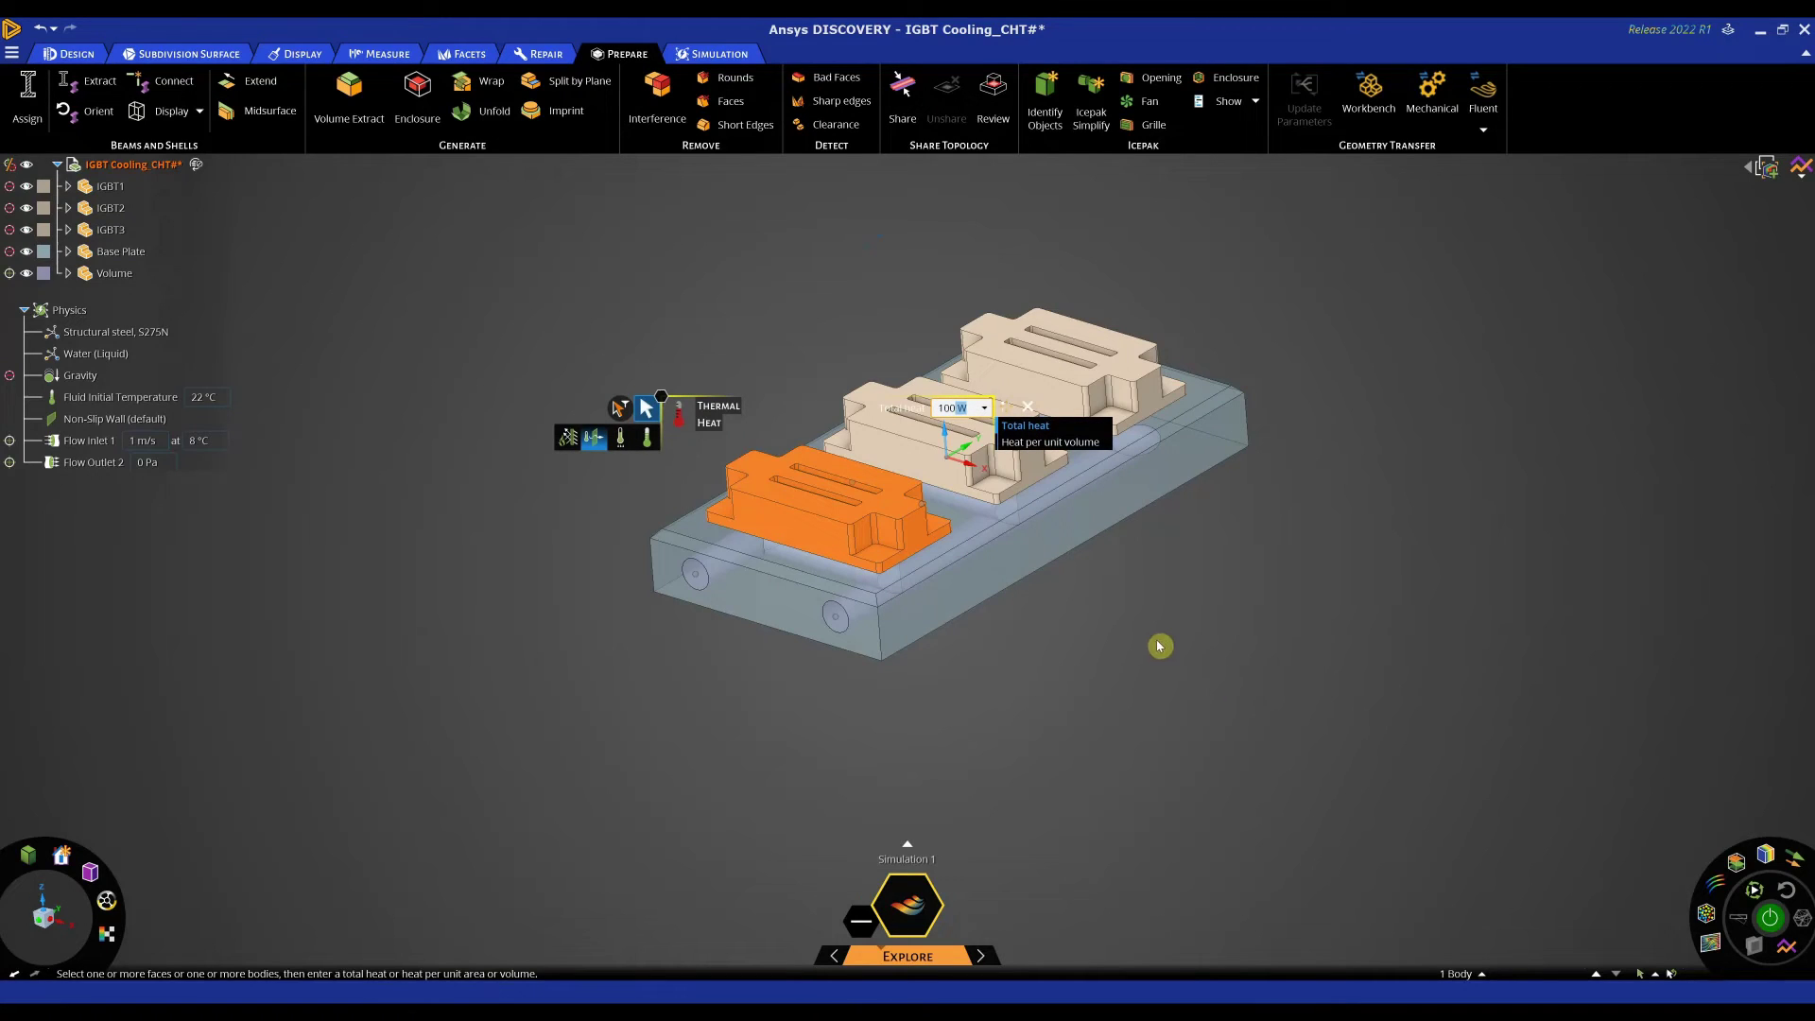
key("Return")
left_click(871, 398)
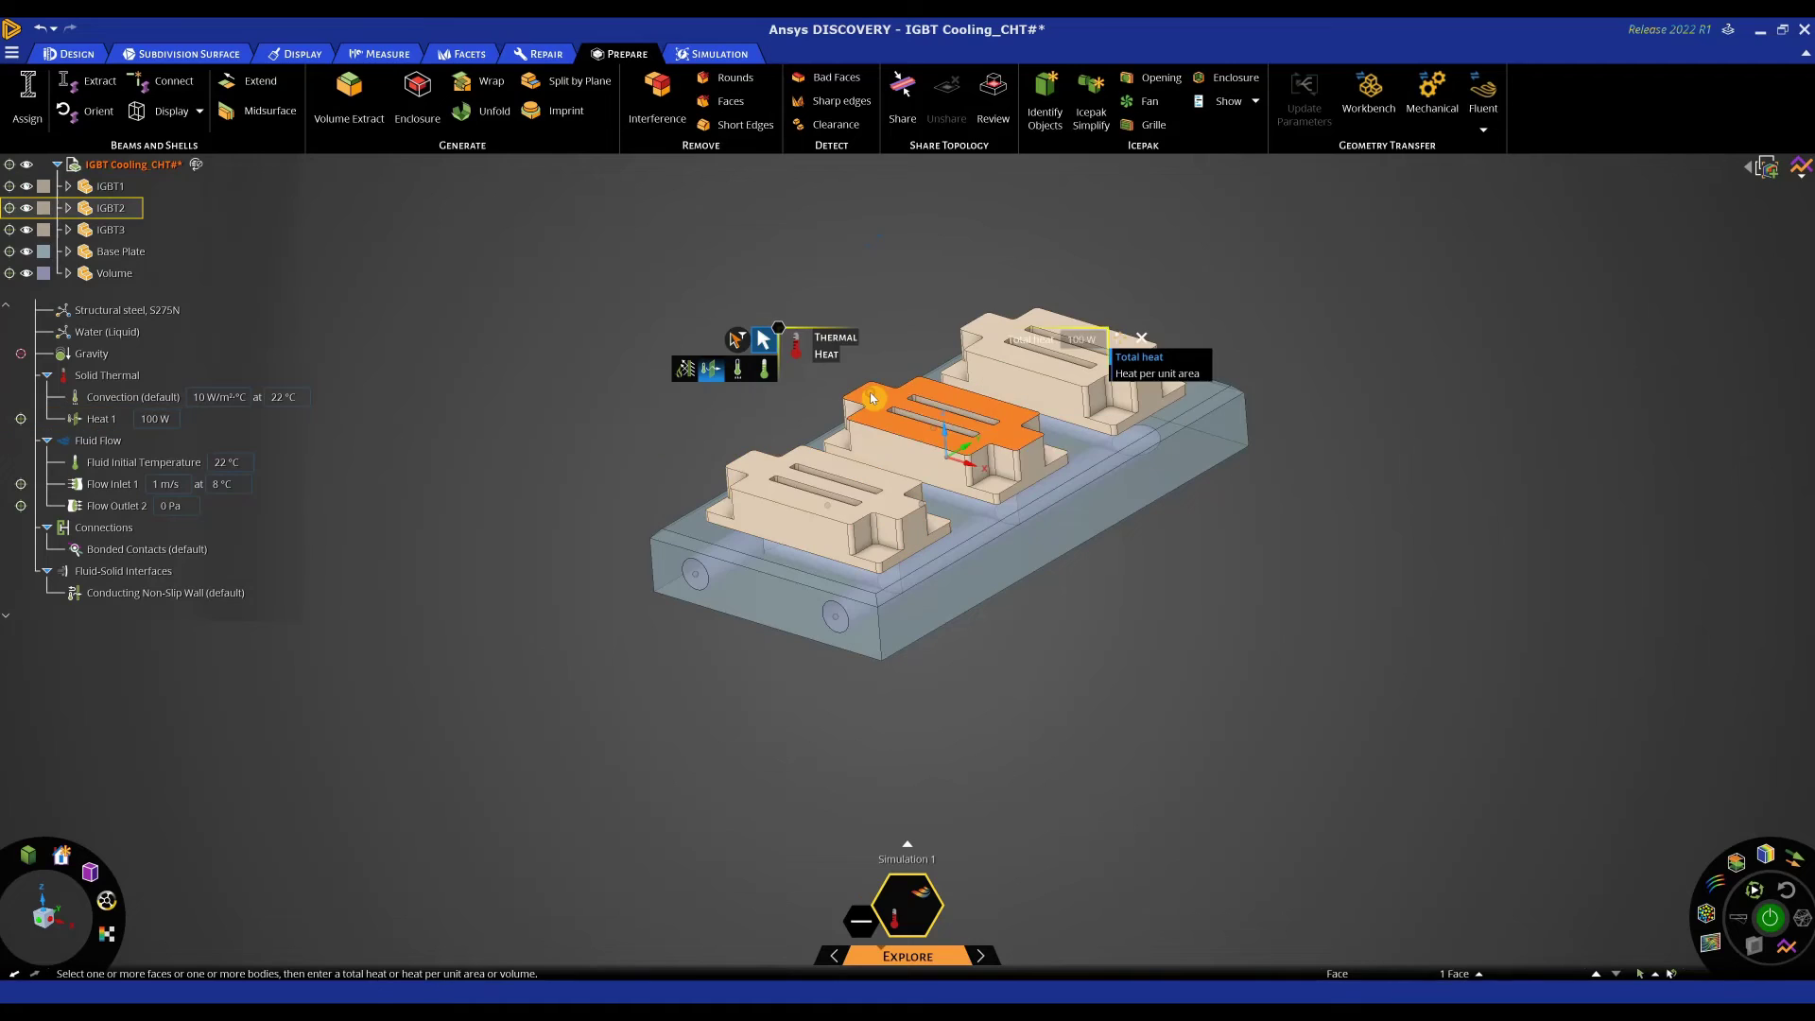
double_click(872, 398)
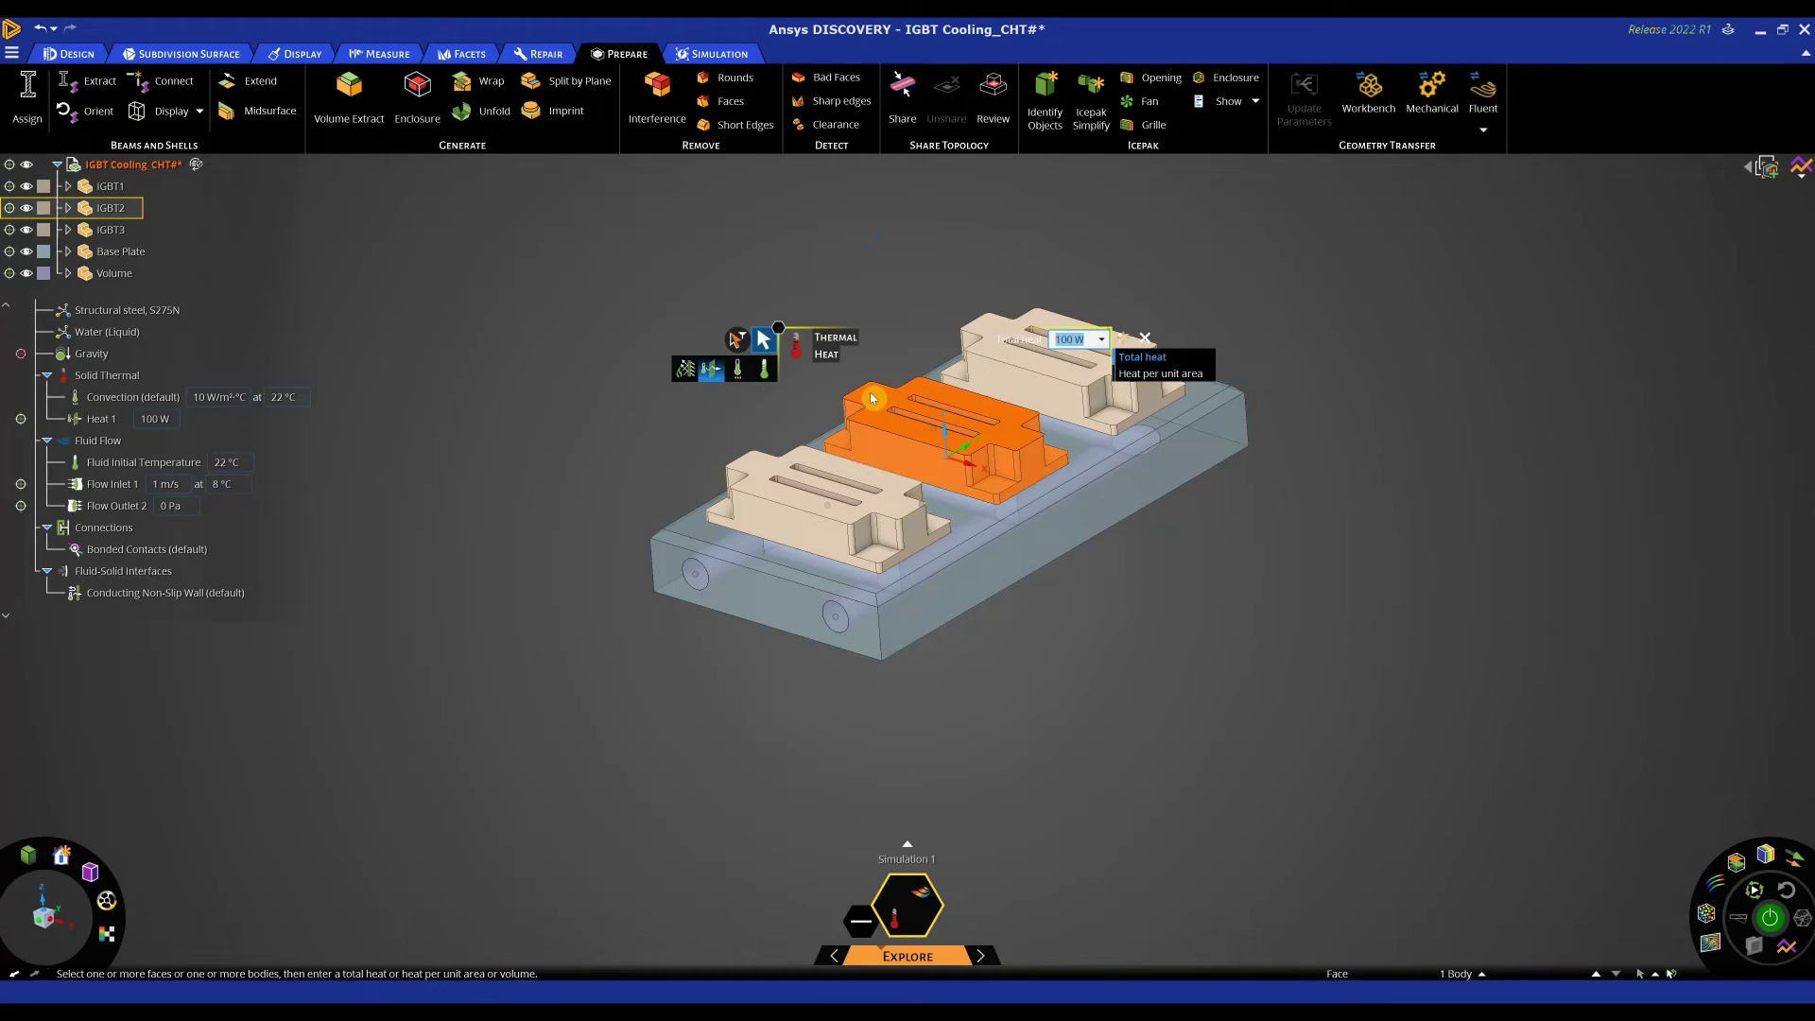
key("Return")
left_click(982, 330)
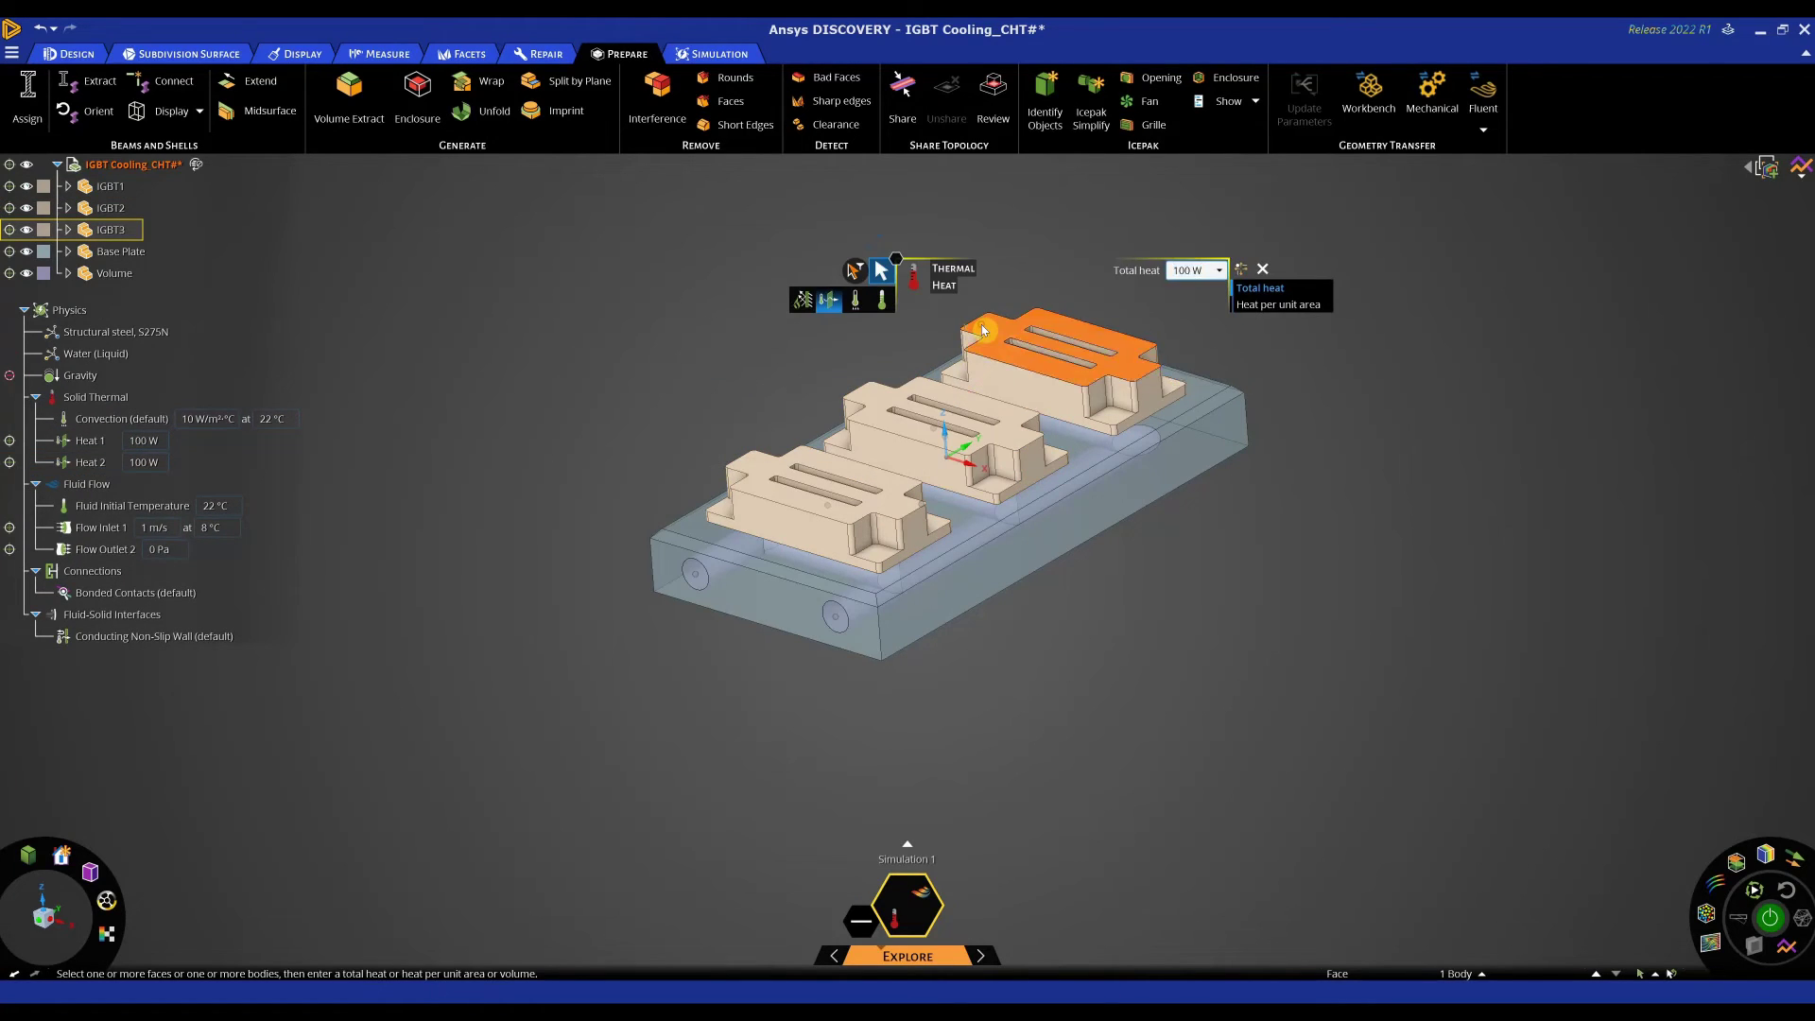
double_click(983, 330)
key("Return")
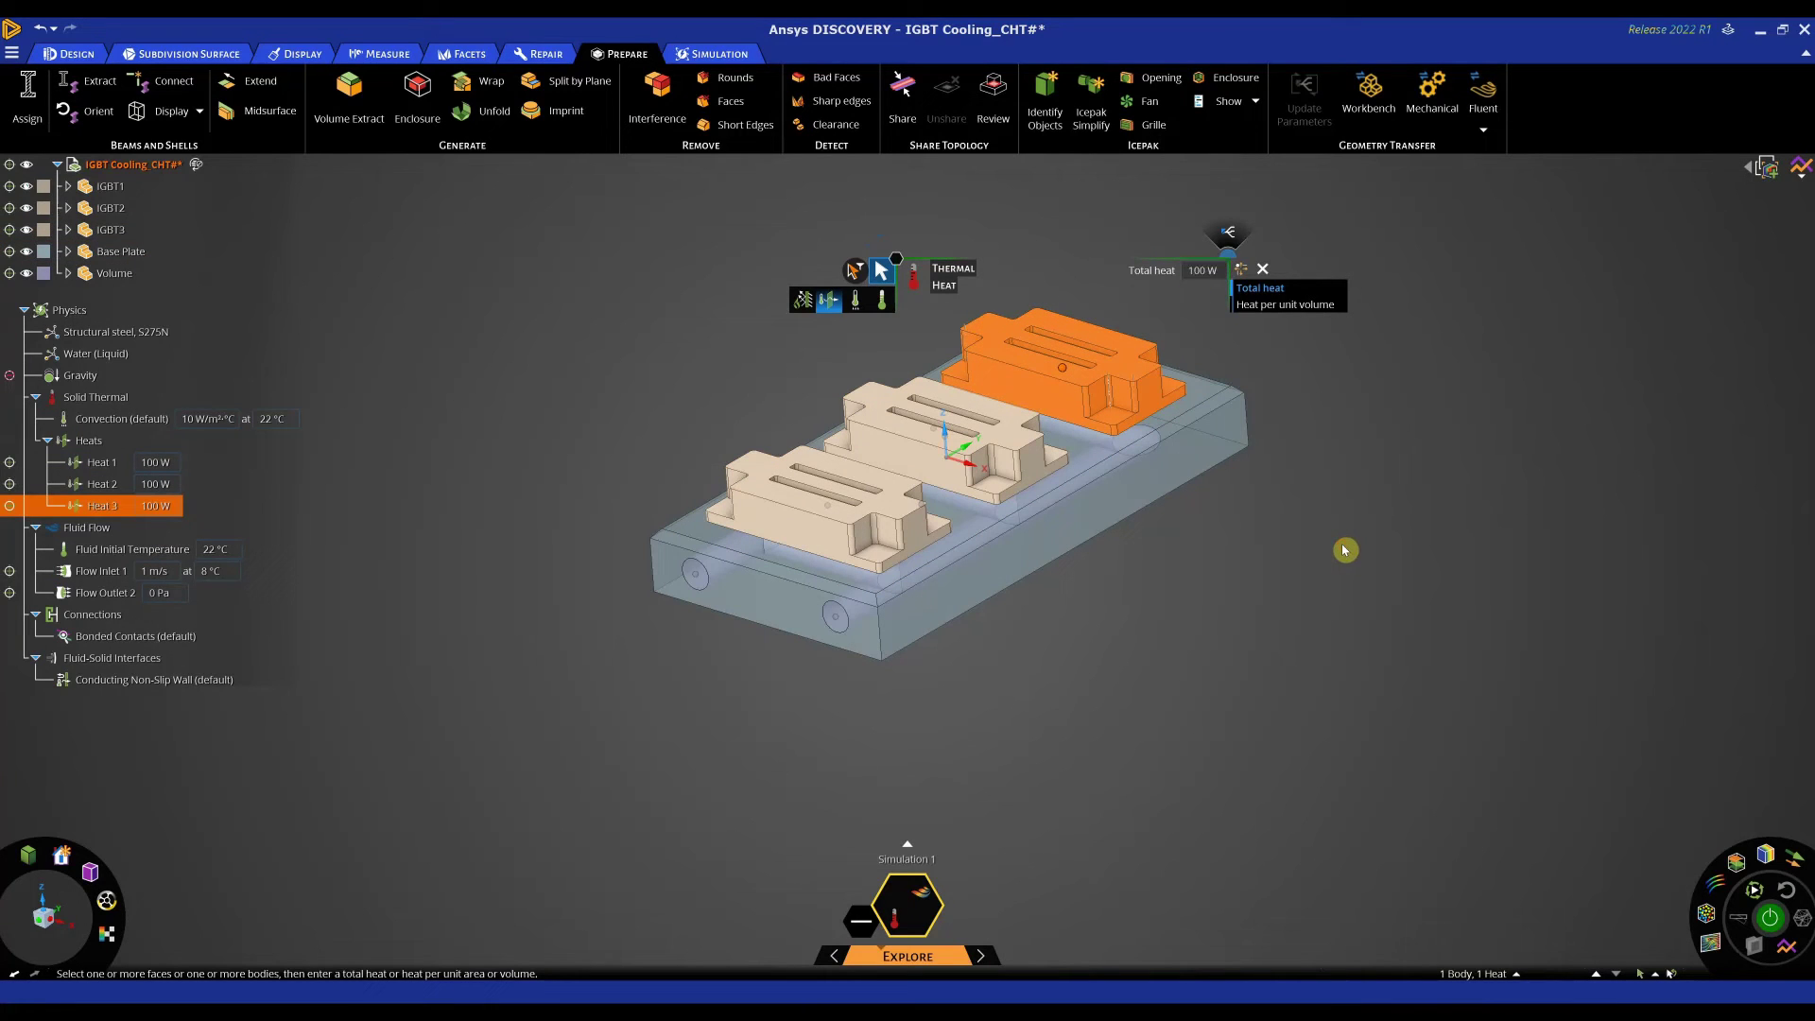
left_click(1304, 516)
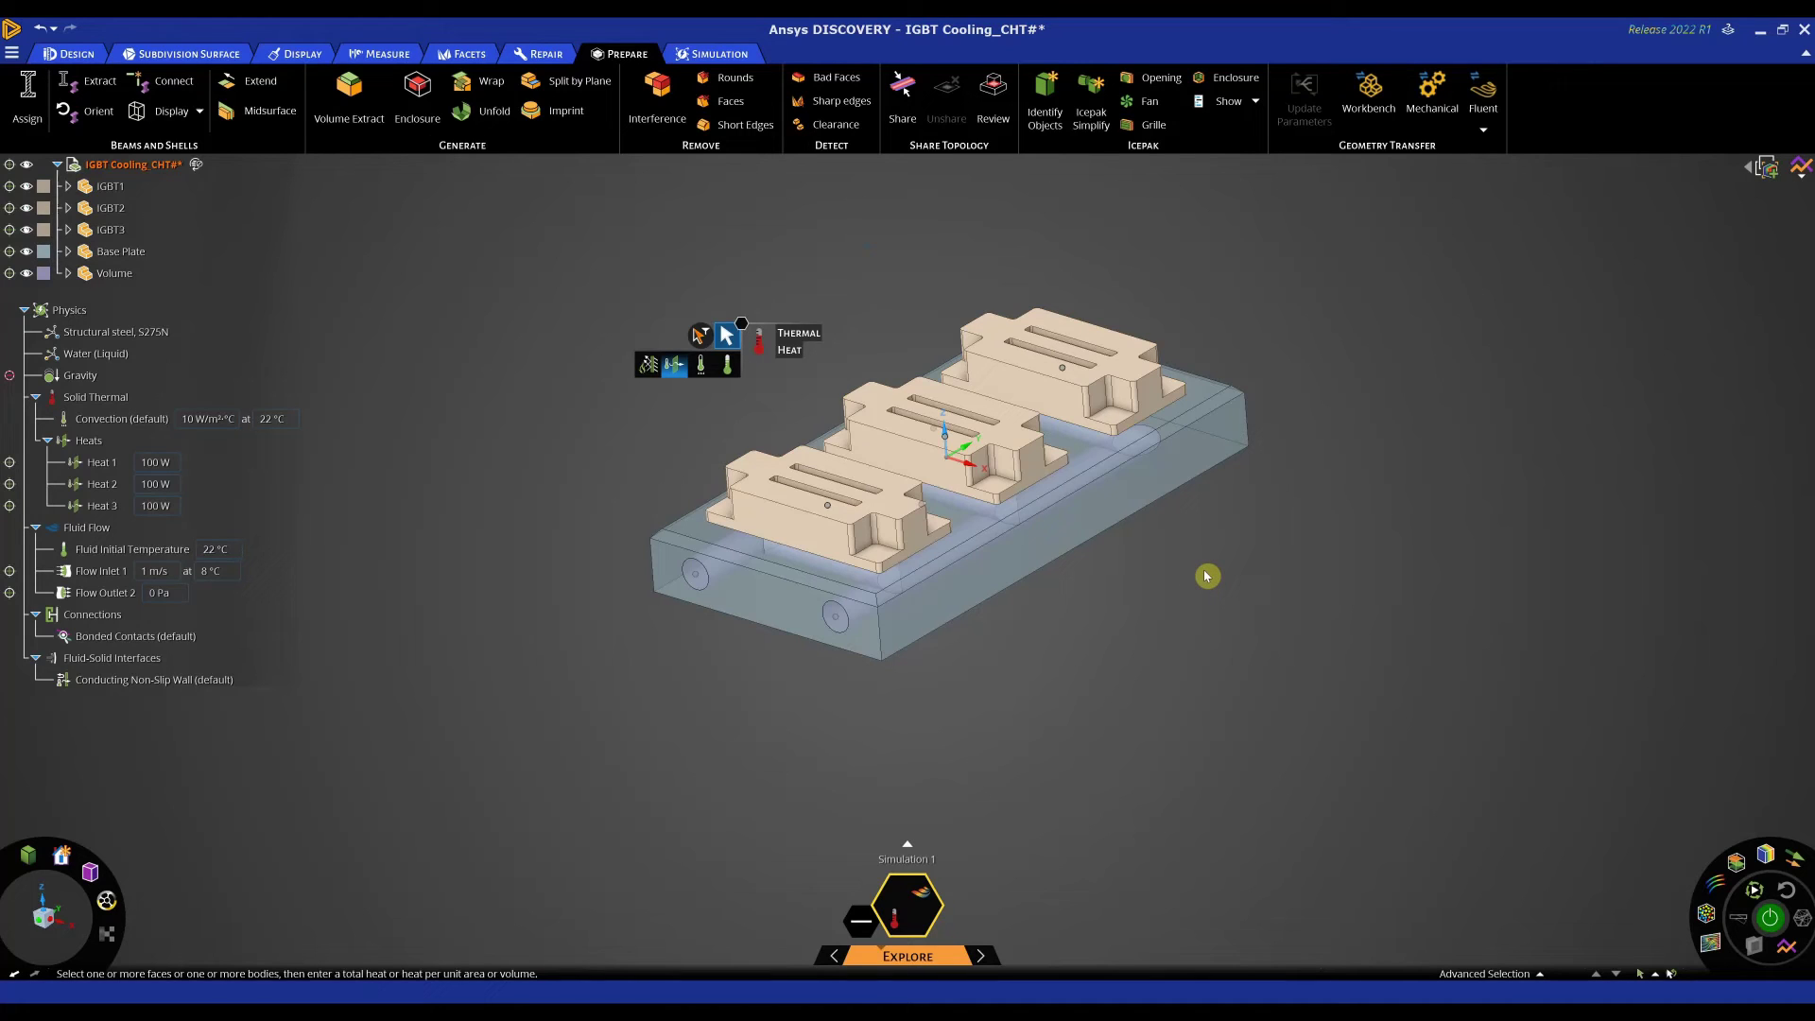
Step: Review the current material assignments and assign Silicon, pure to the IGBT1 body
left_click(103, 333)
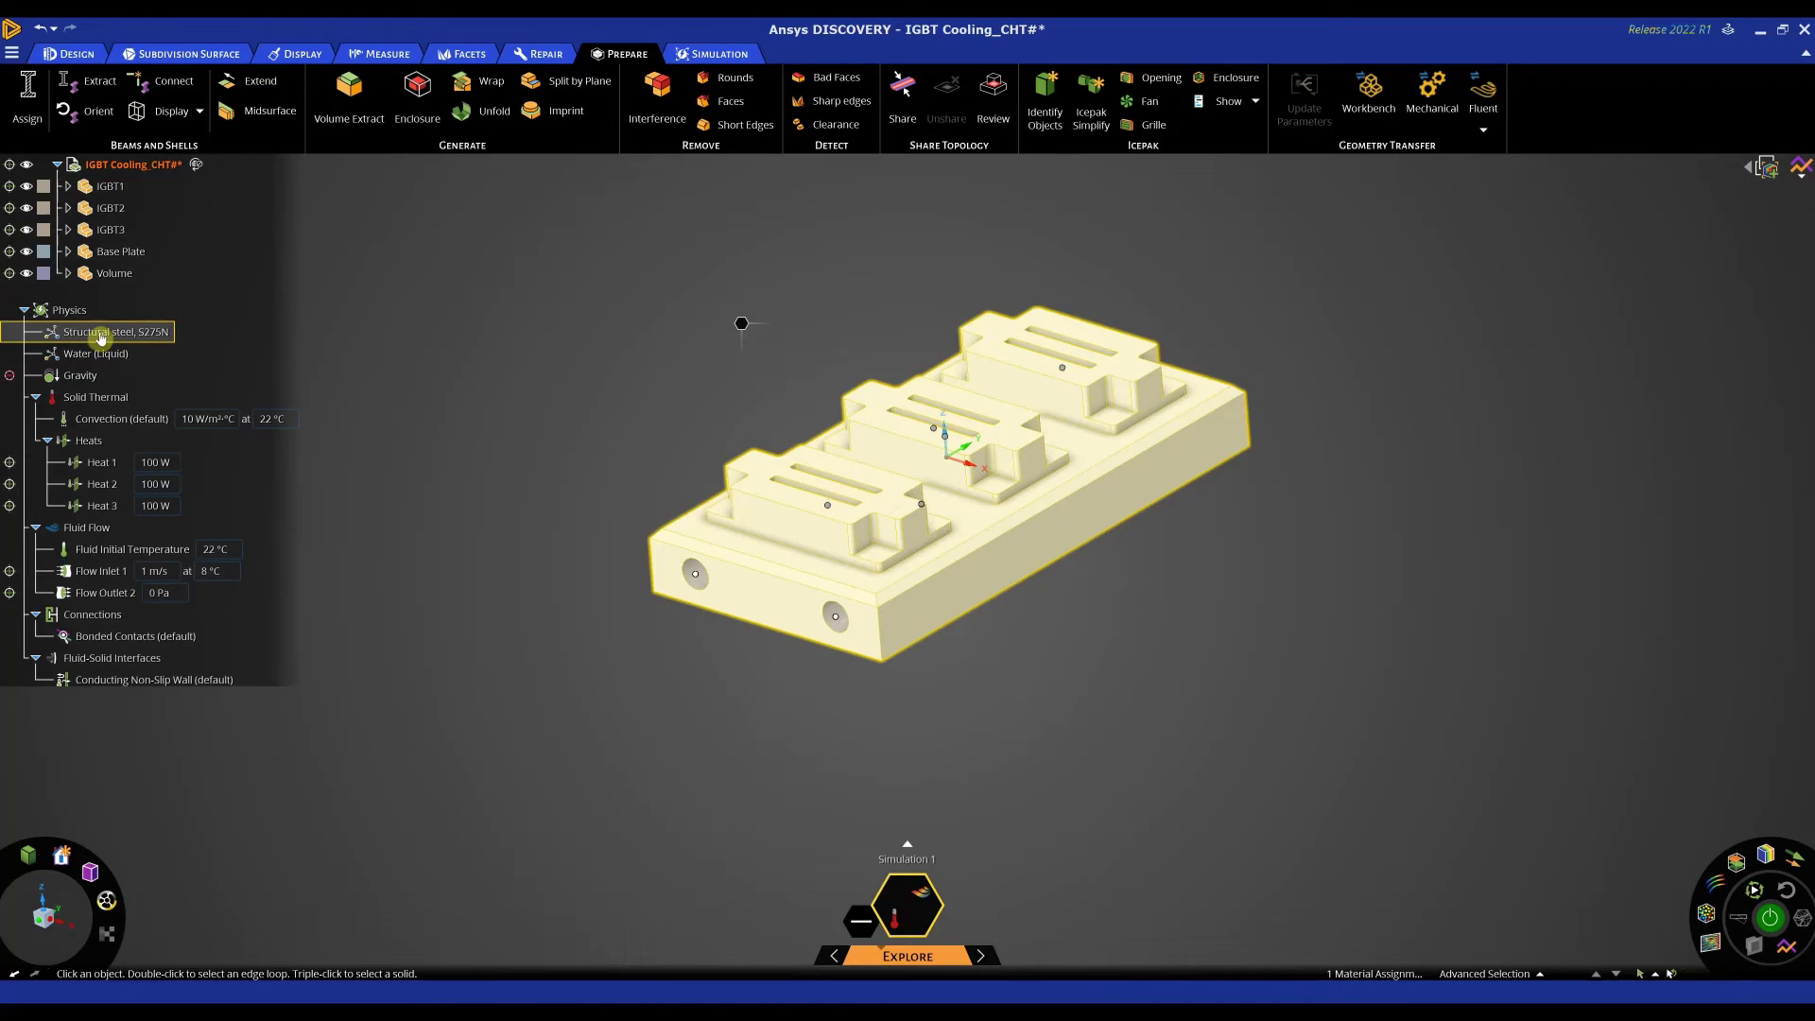
left_click(93, 355)
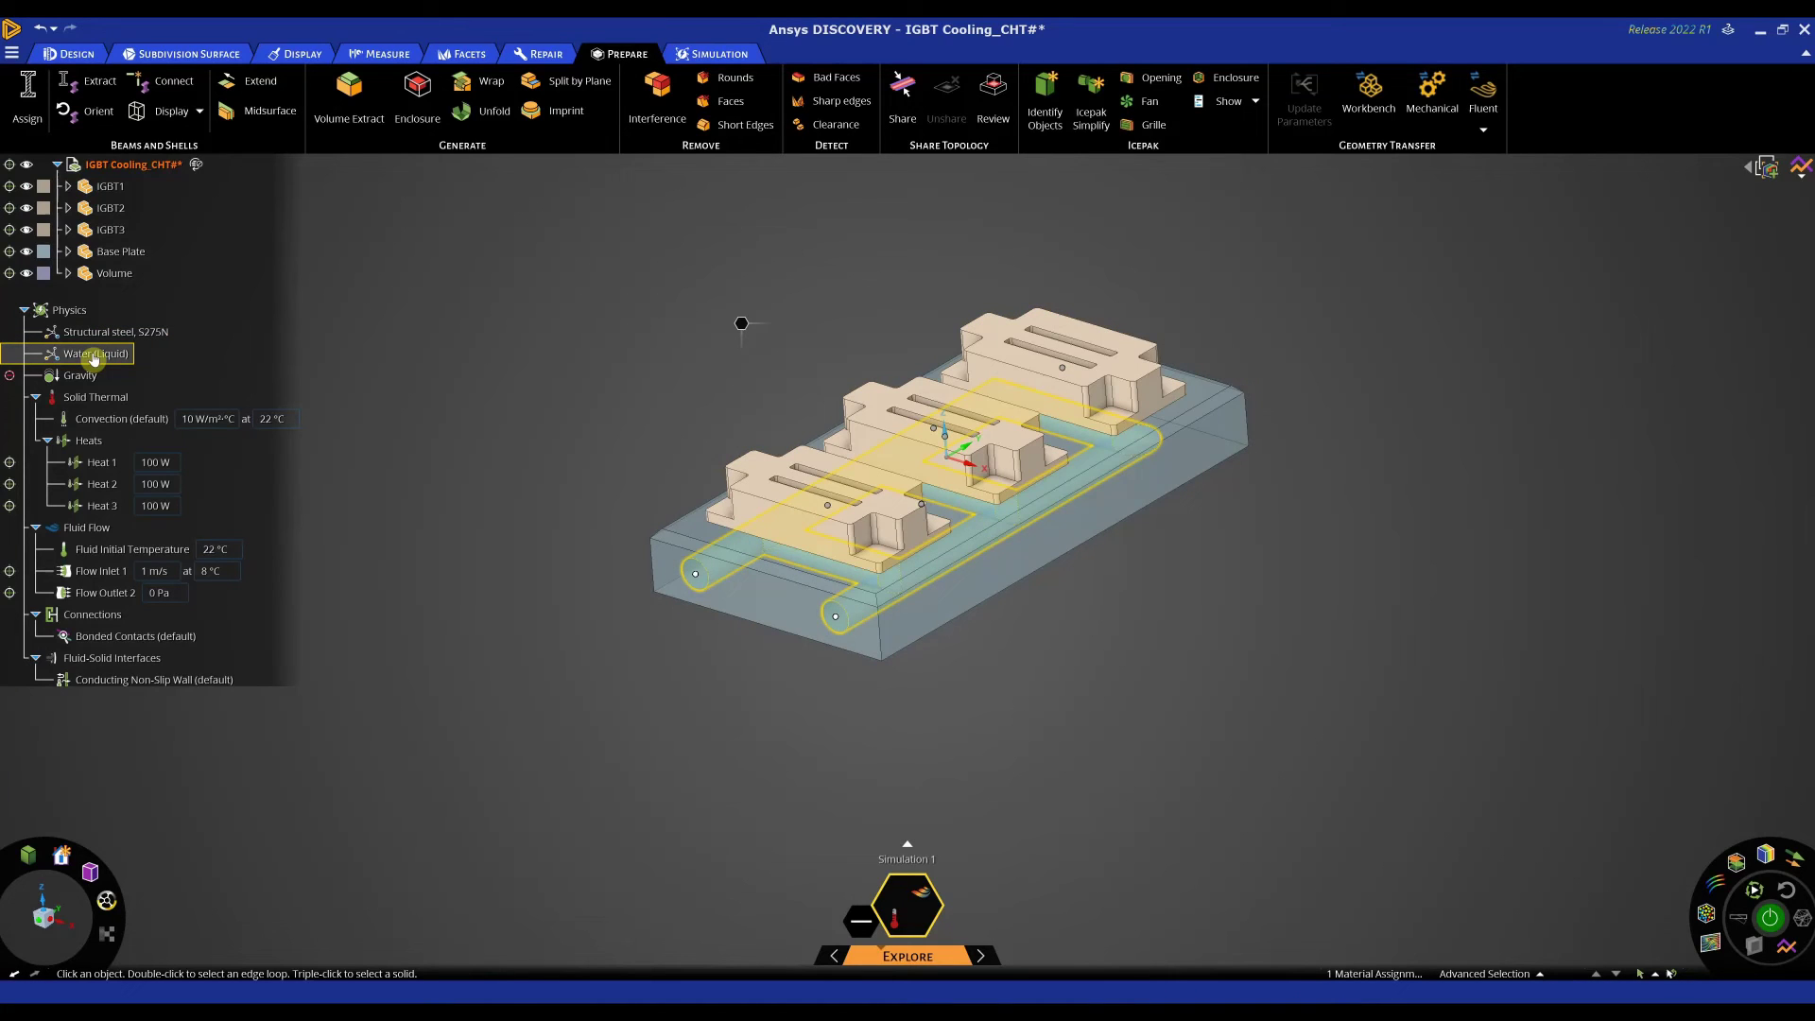
left_click(802, 750)
left_click(767, 501)
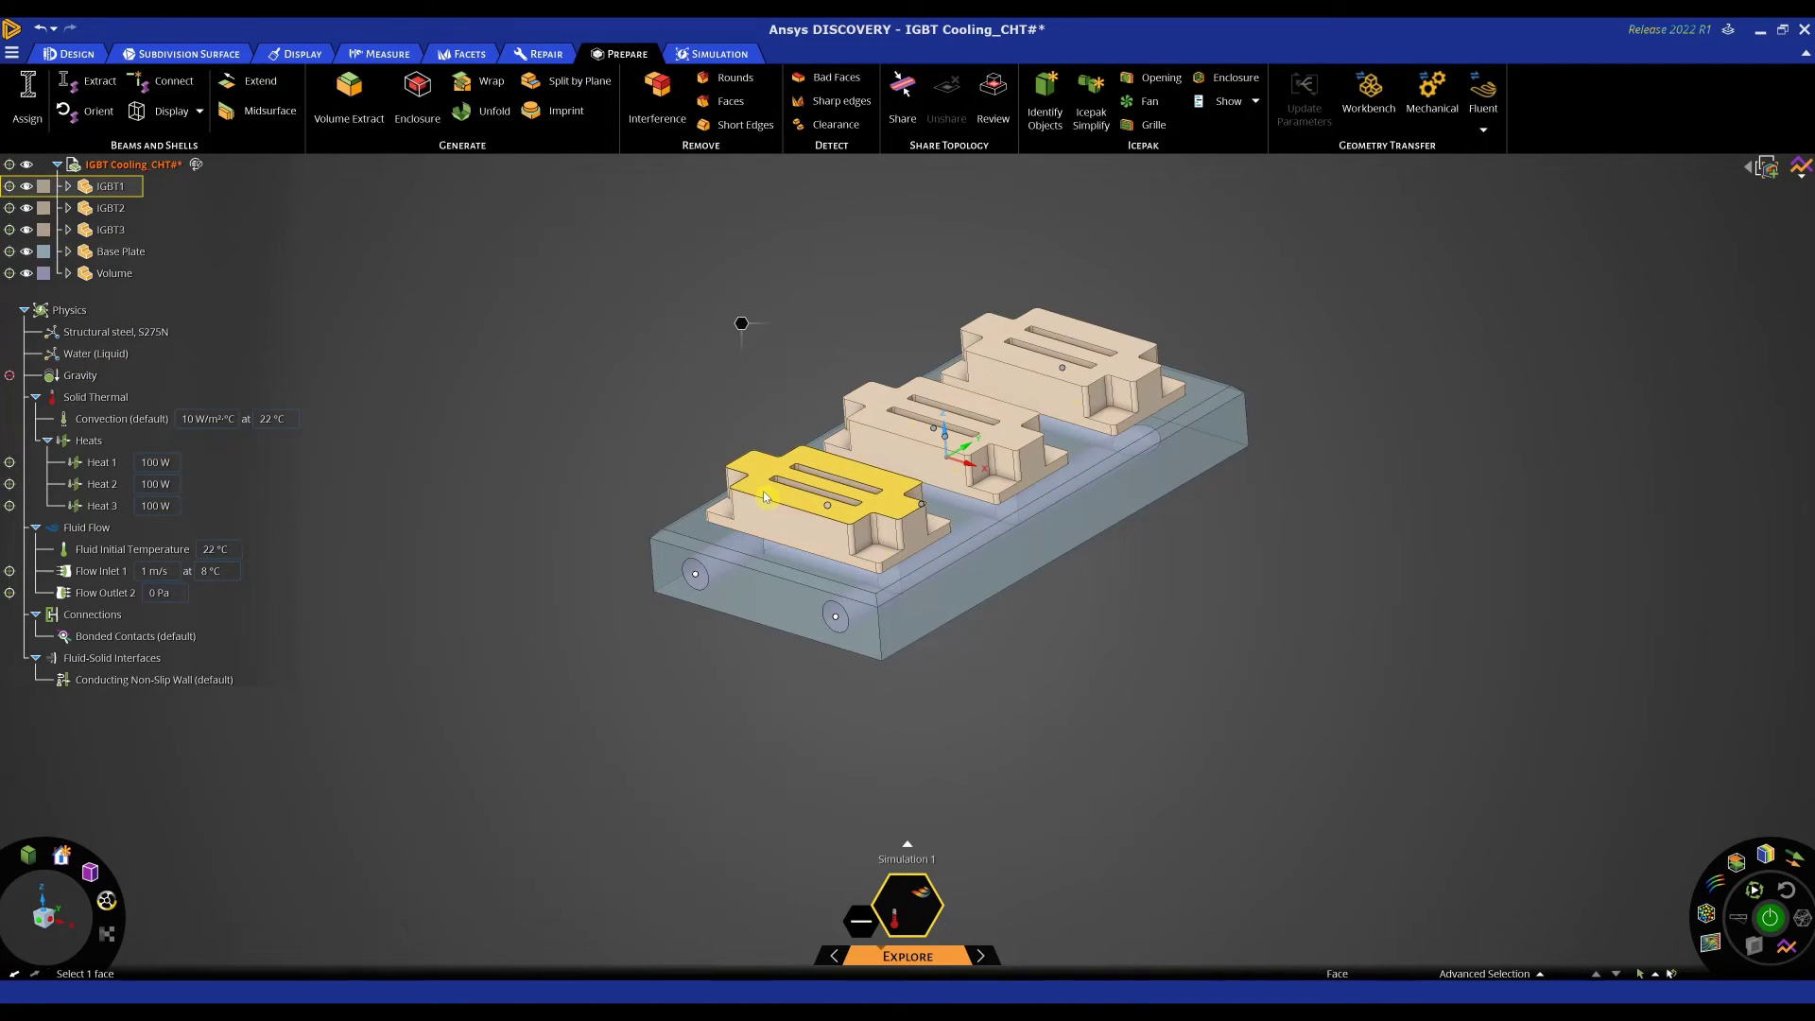
triple_click(766, 497)
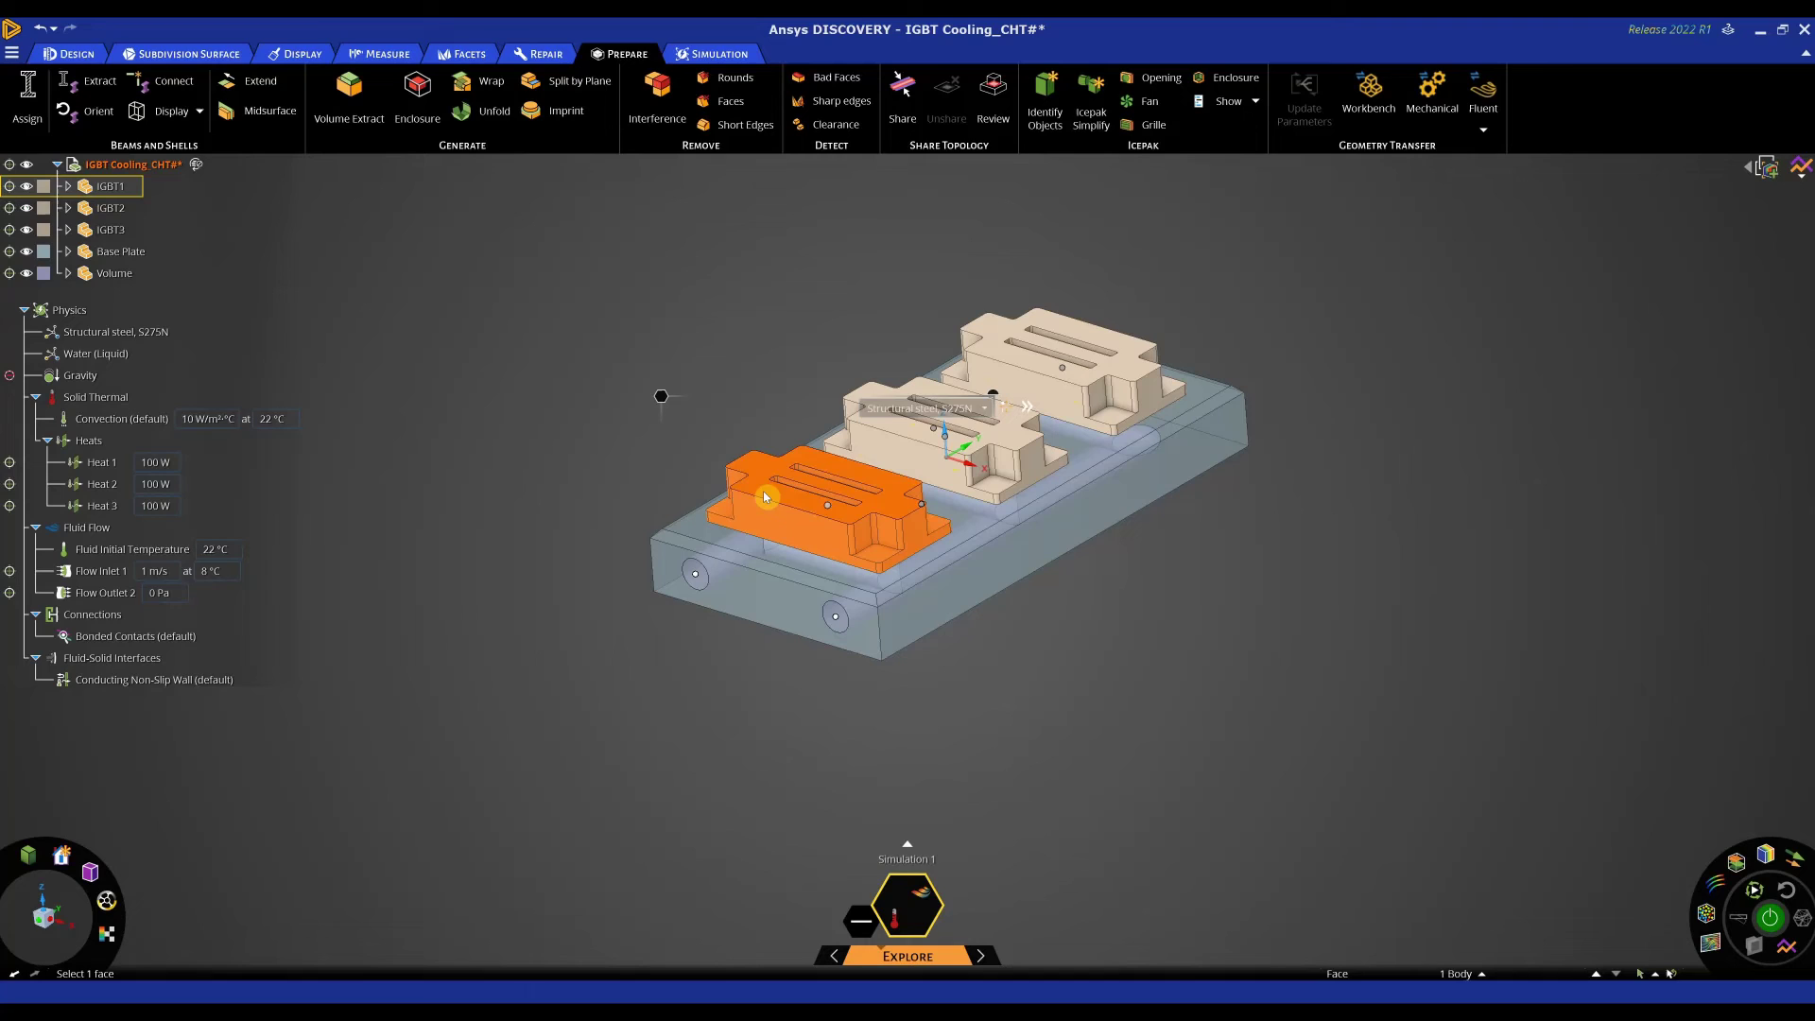
left_click(983, 407)
left_click_drag(1151, 472, 1154, 693)
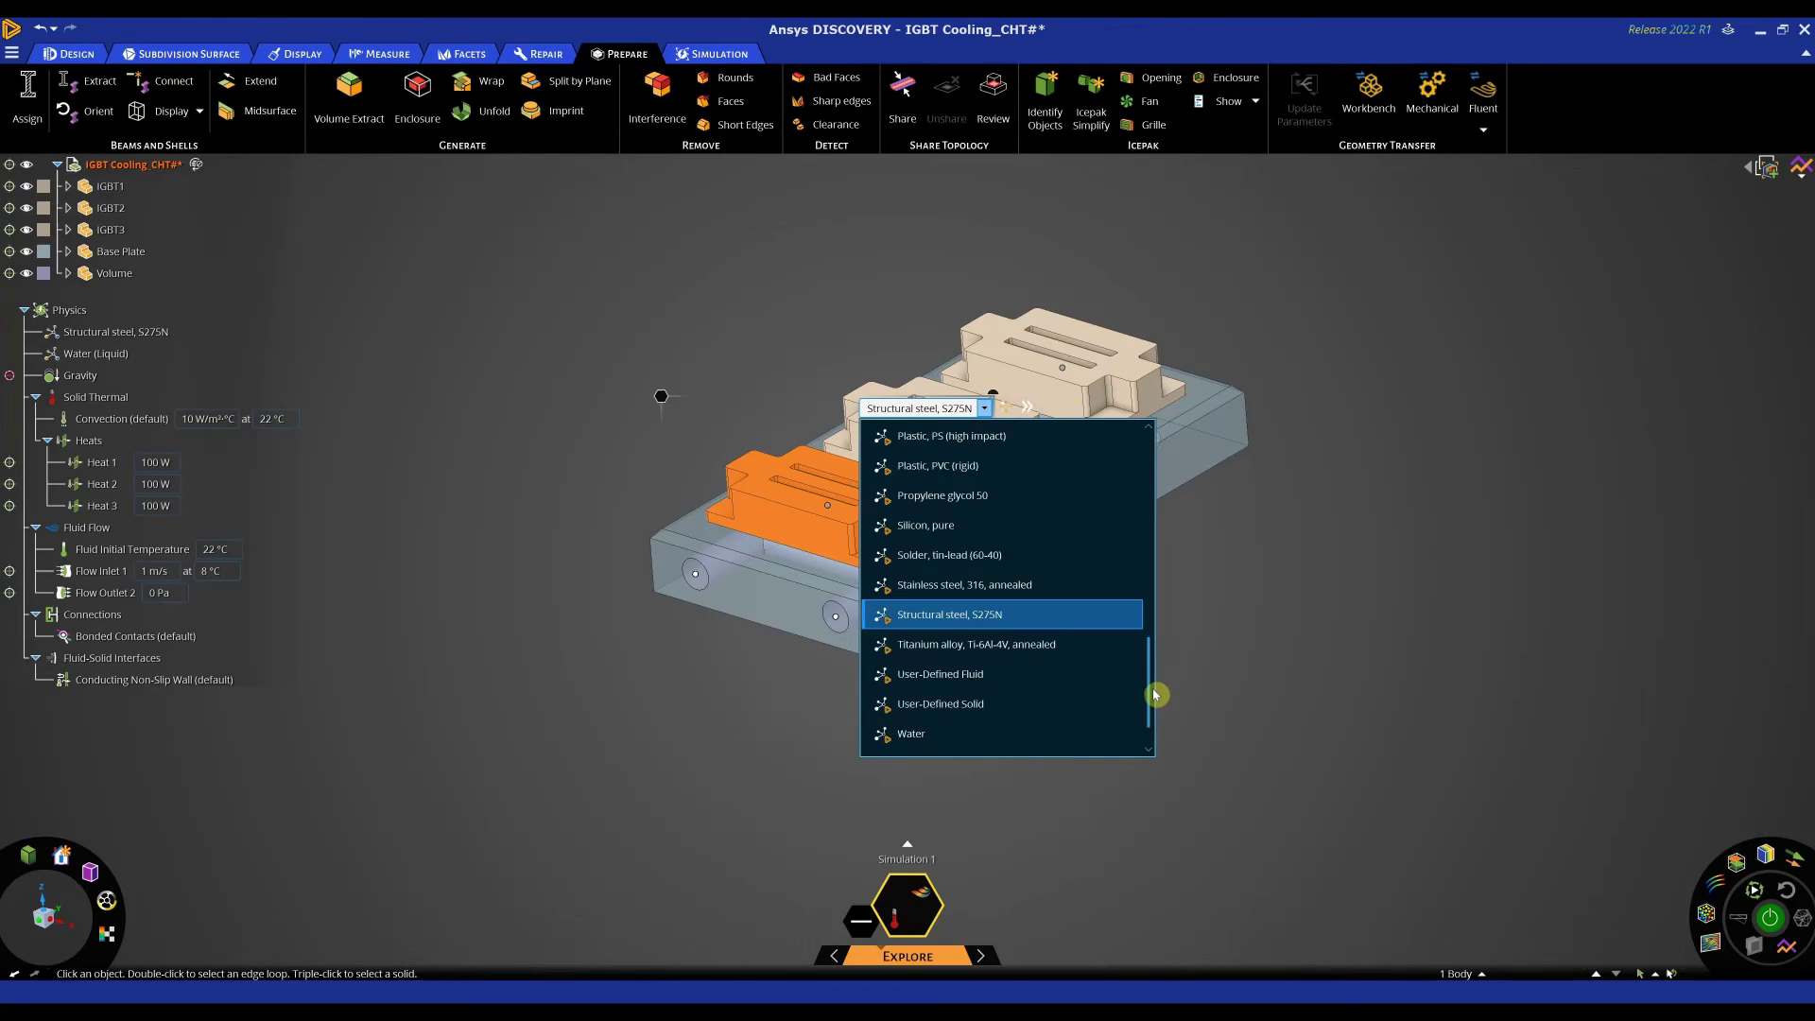
left_click(1208, 545)
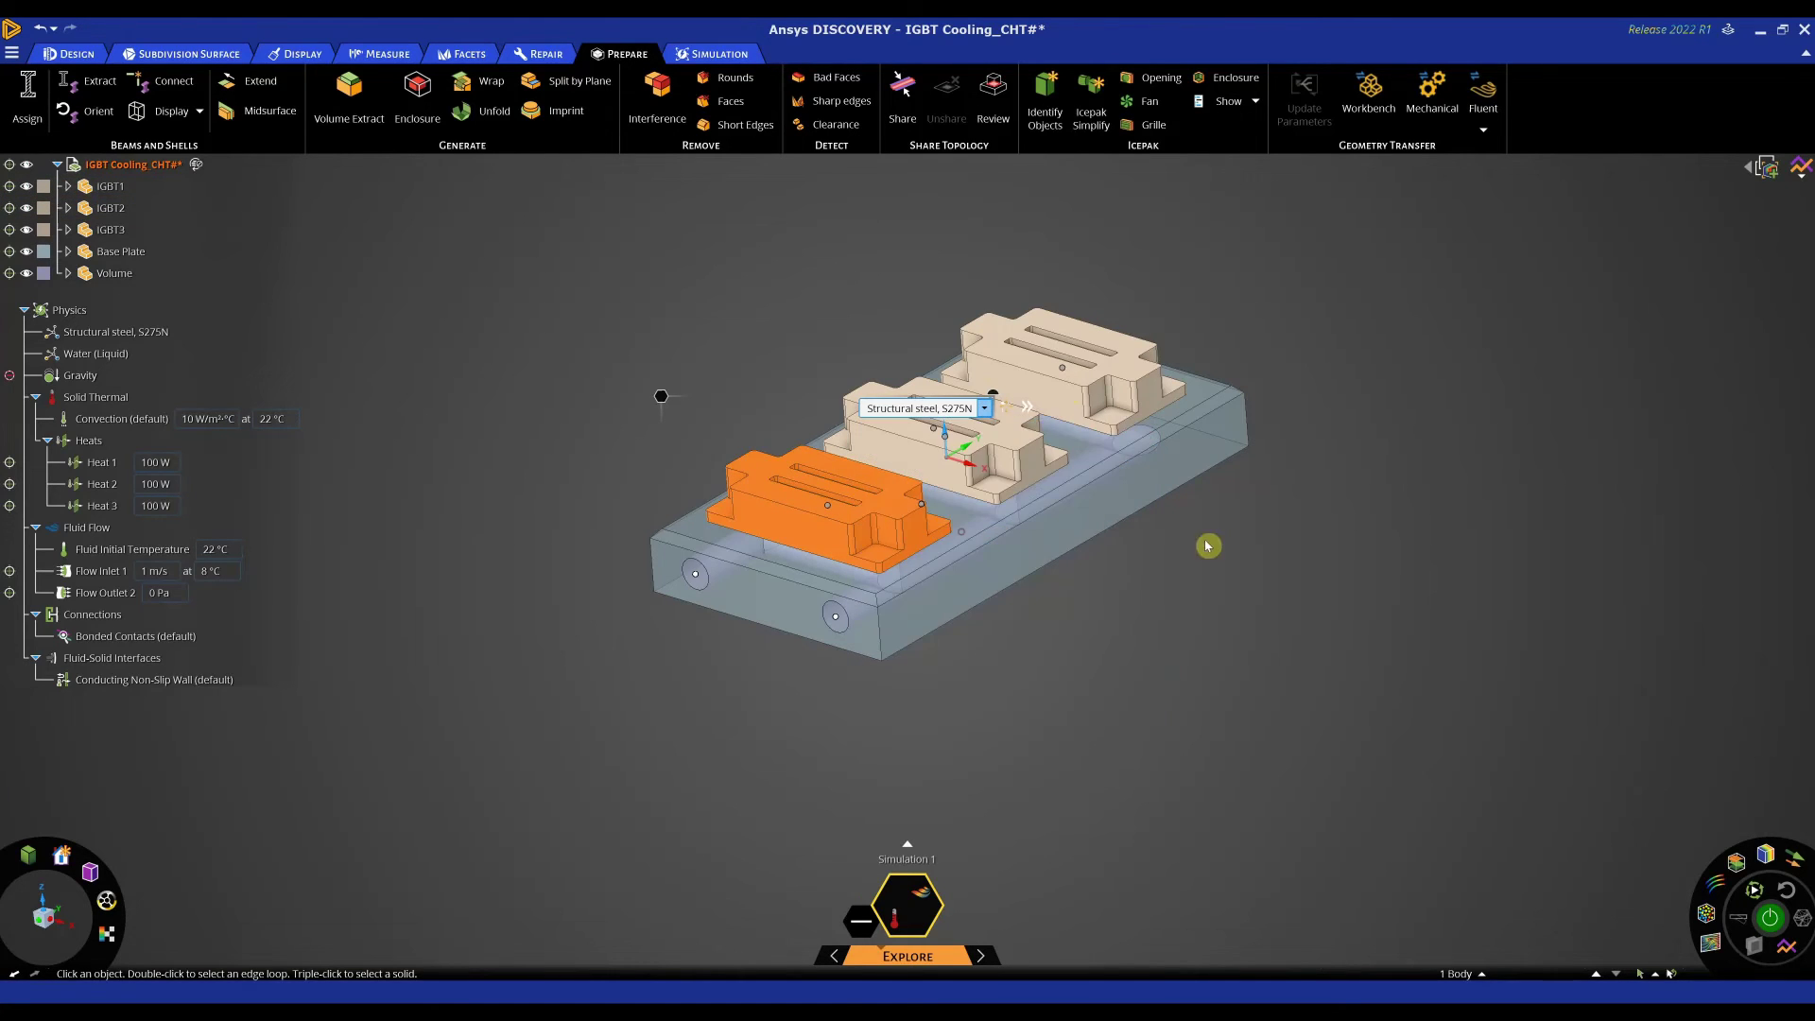
Step: Assign Silicon, pure to IGBT2 and IGBT3, then verify silicon and S275N steel assignments
left_click(910, 432)
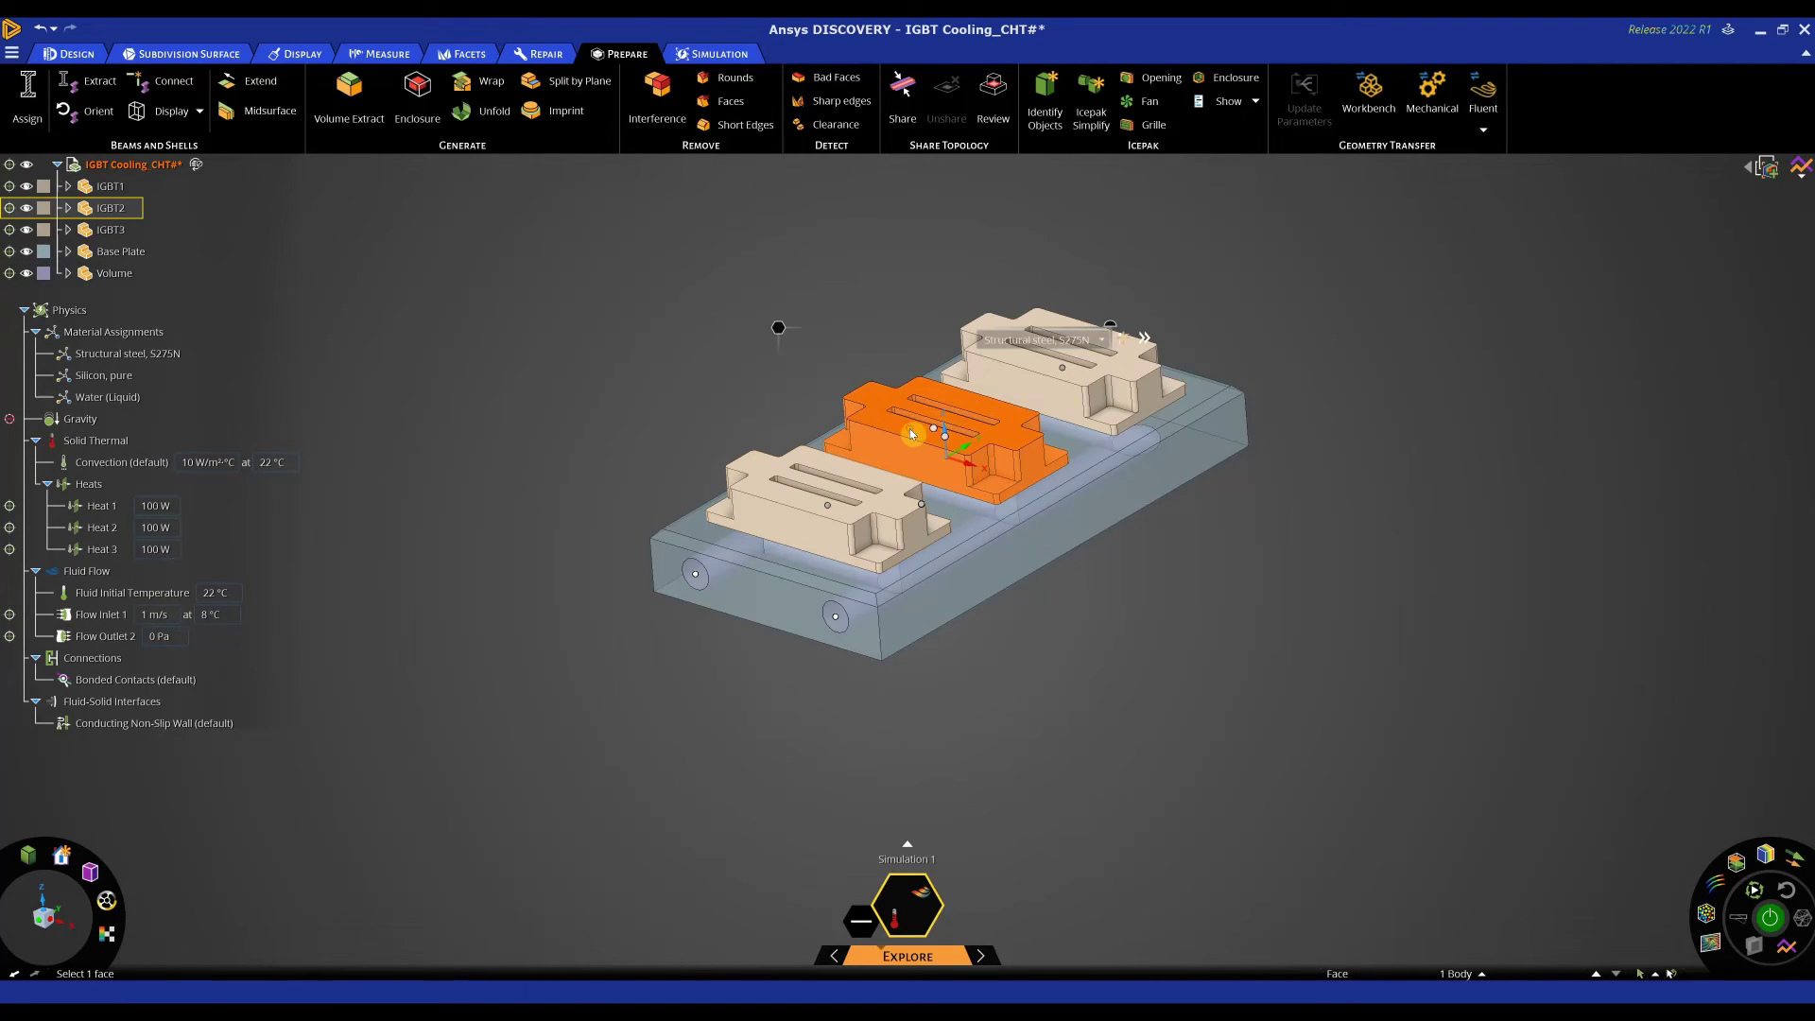
left_click(1038, 371, "ctrl")
left_click(1200, 271)
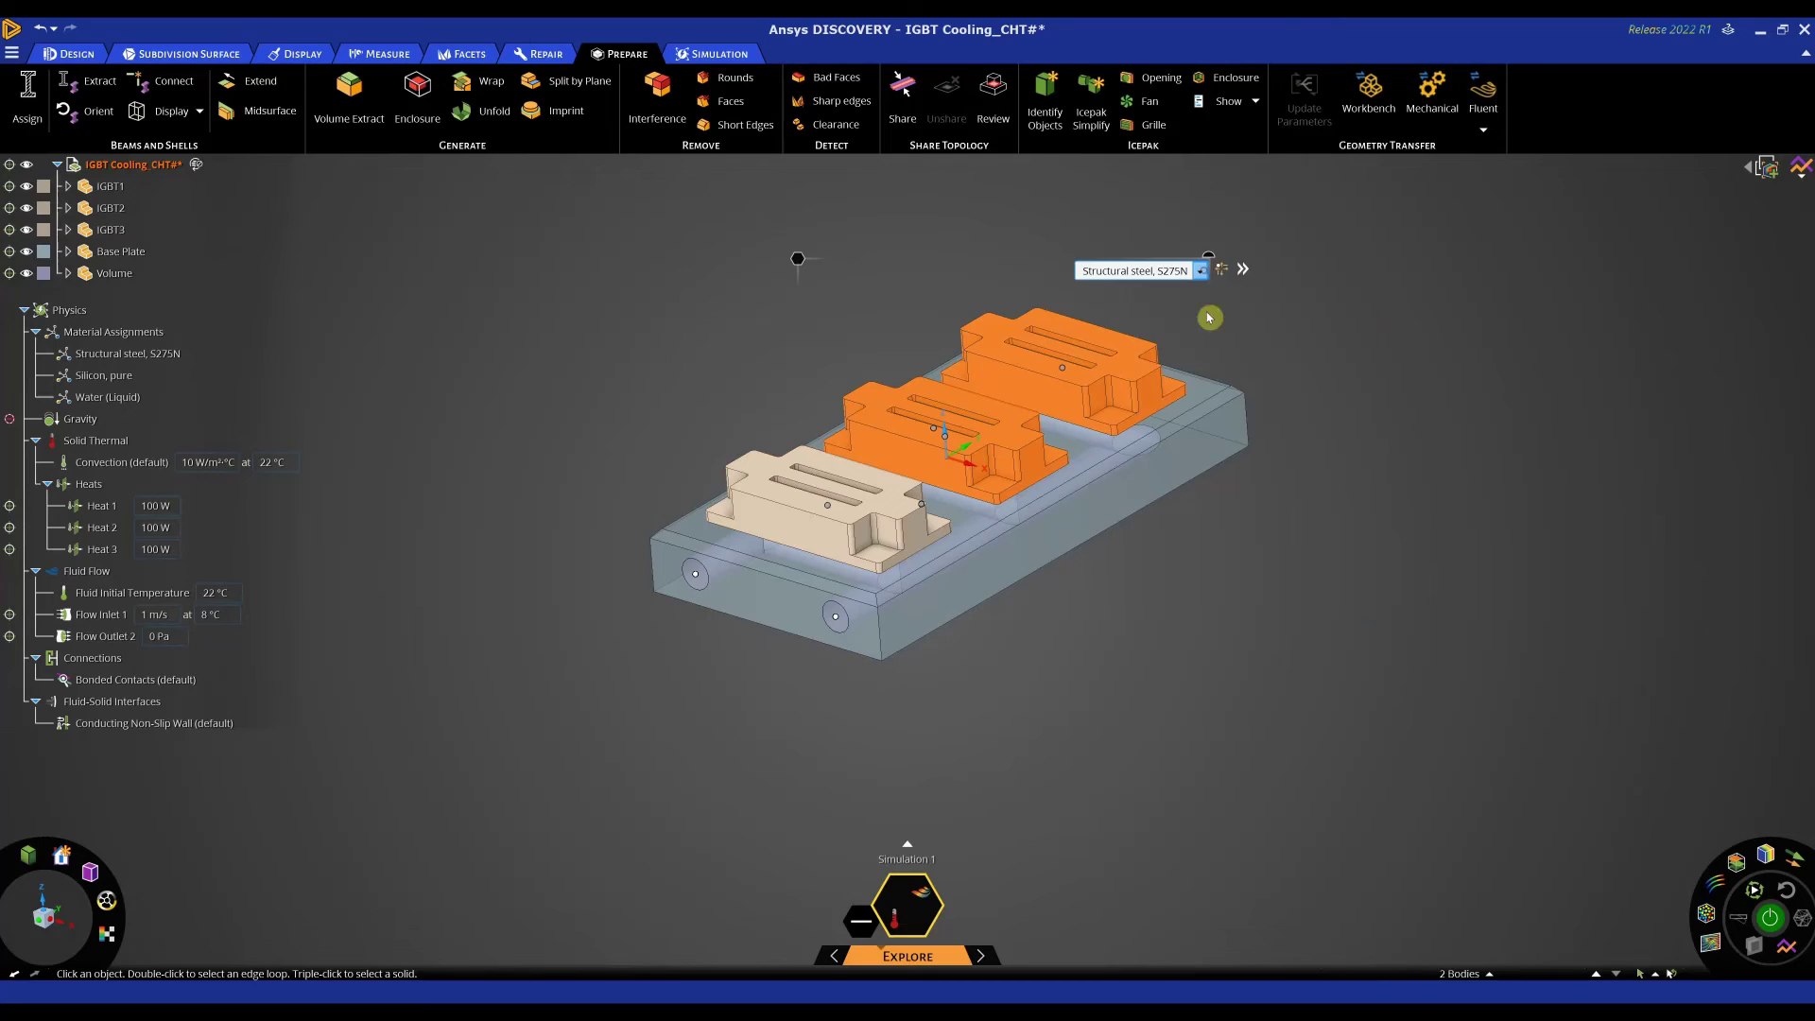
left_click_drag(1358, 364, 1362, 558)
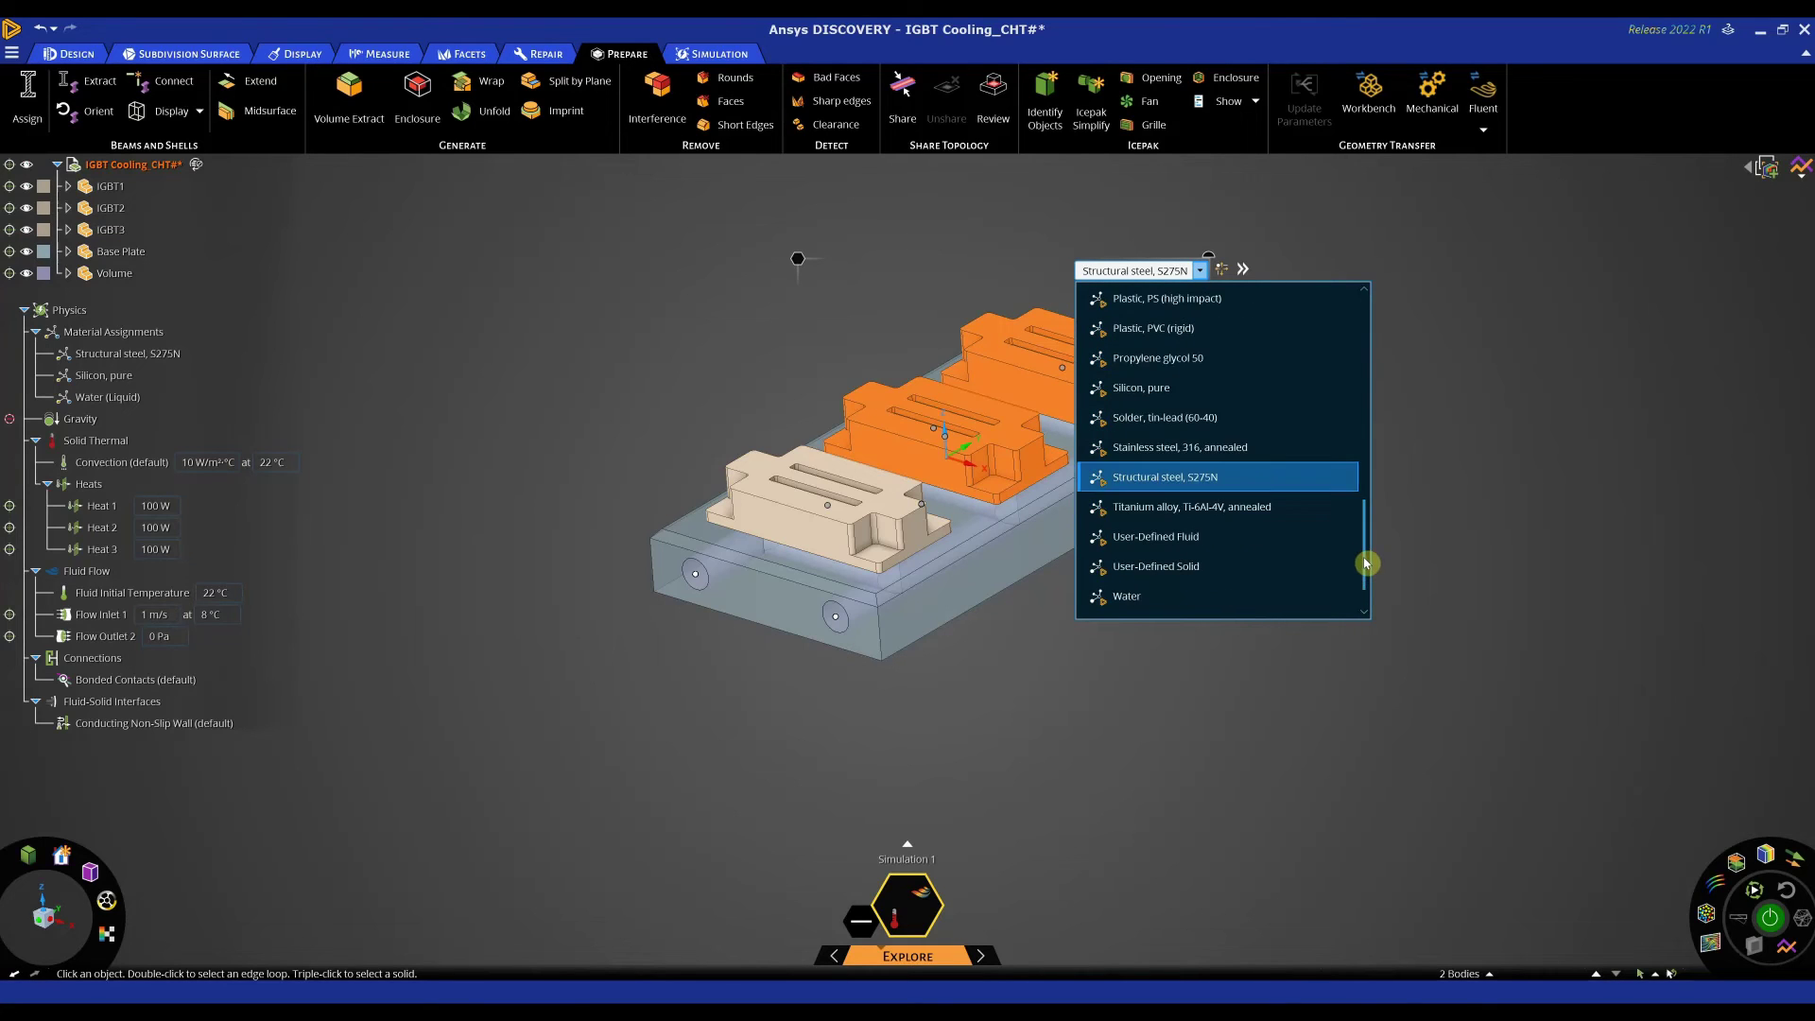
left_click(1159, 389)
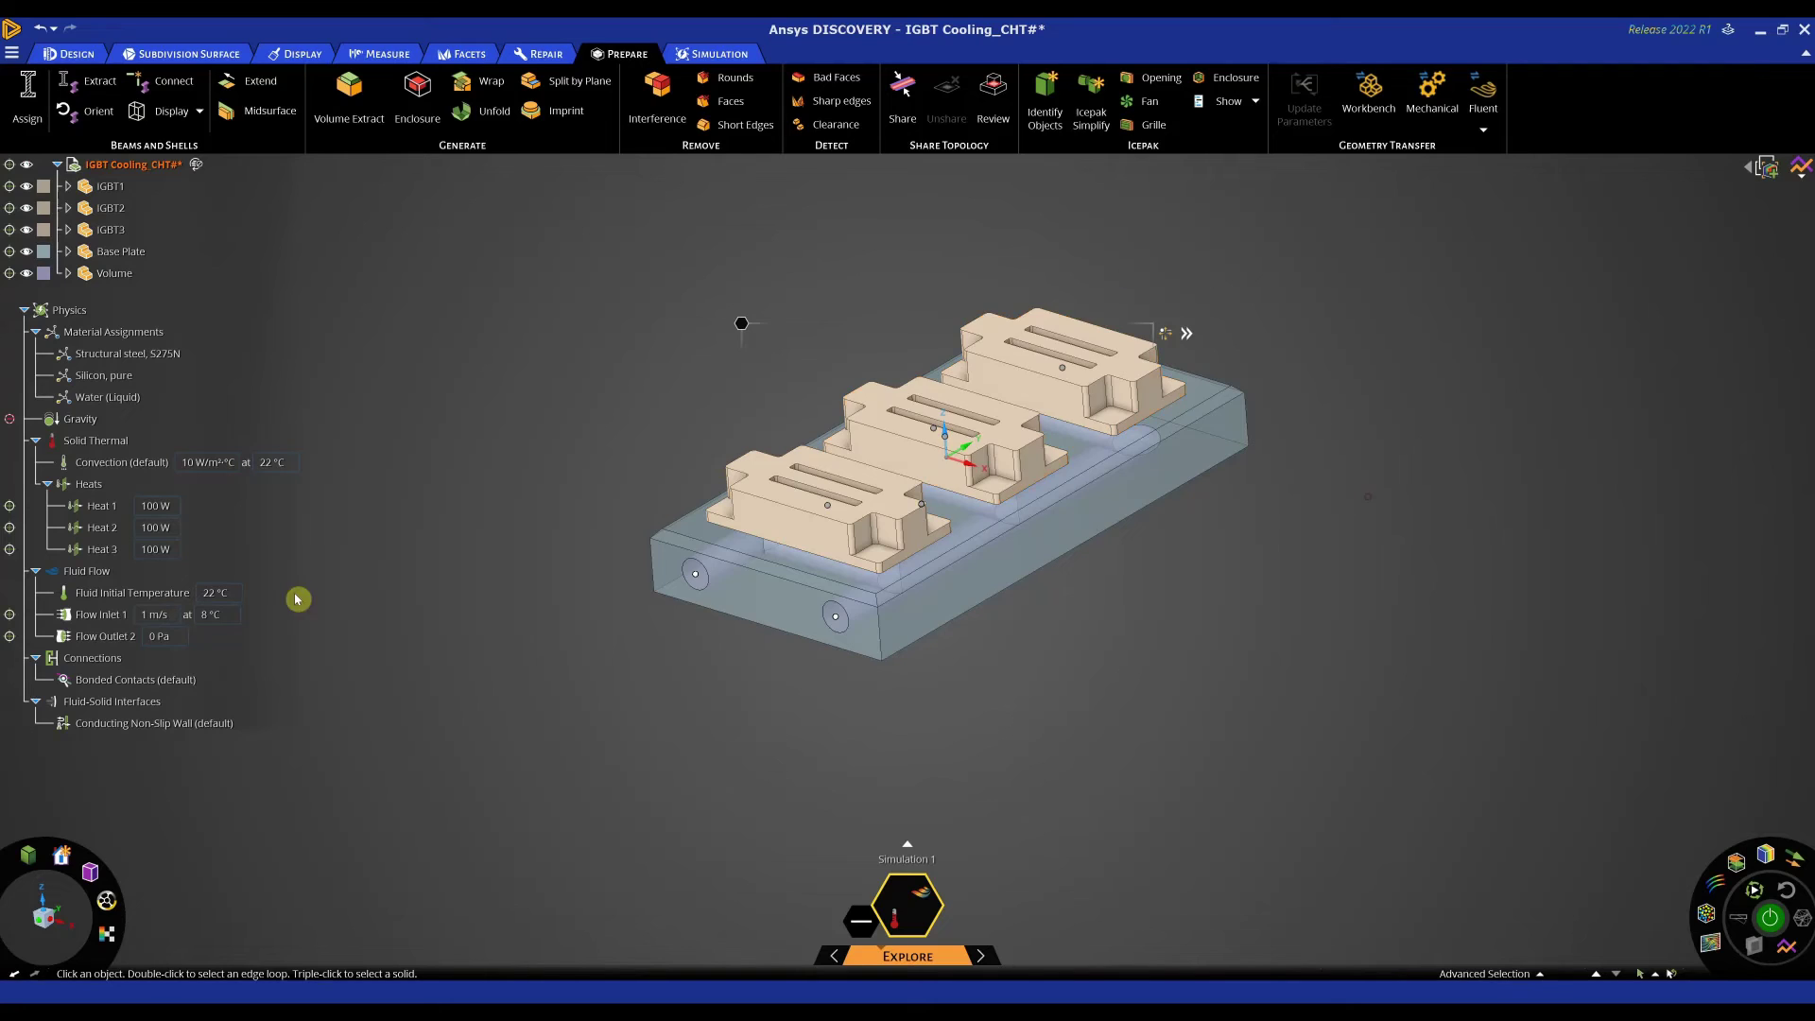
left_click(123, 376)
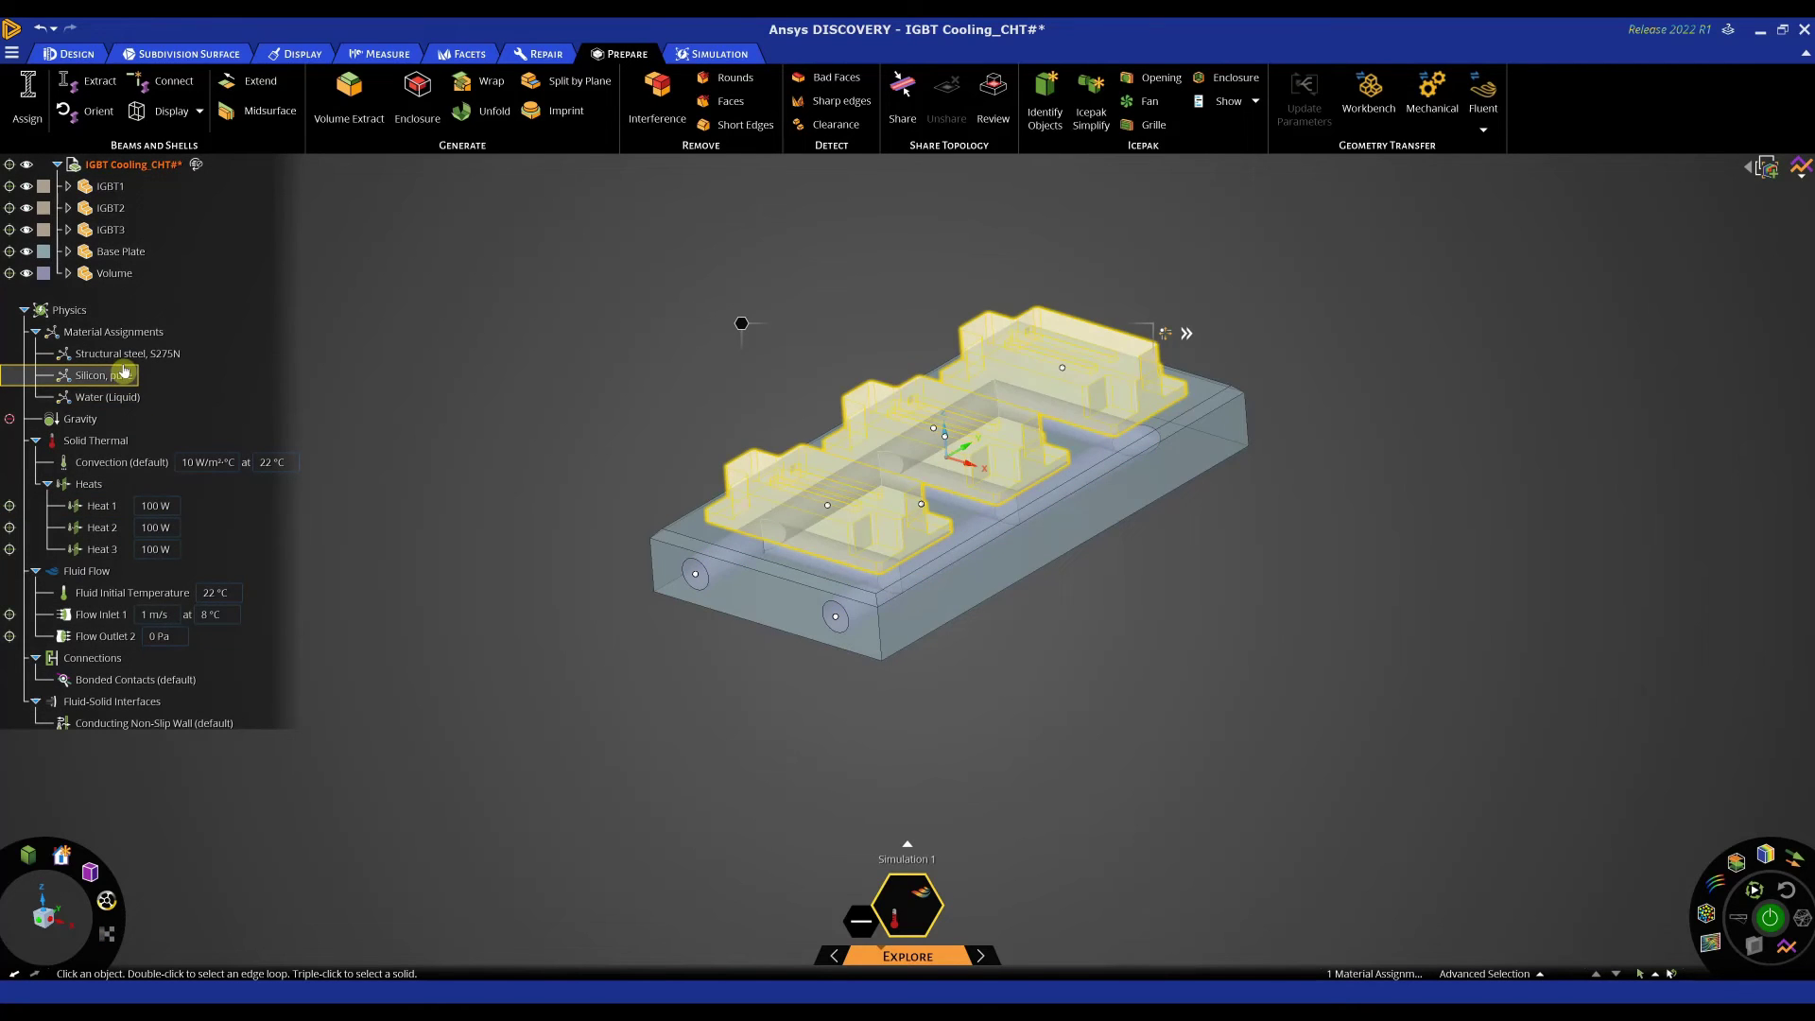
left_click(124, 354)
Step: Lower the default convection coefficient from 10 to 5 W/m²·°C and solve the model
key("Escape")
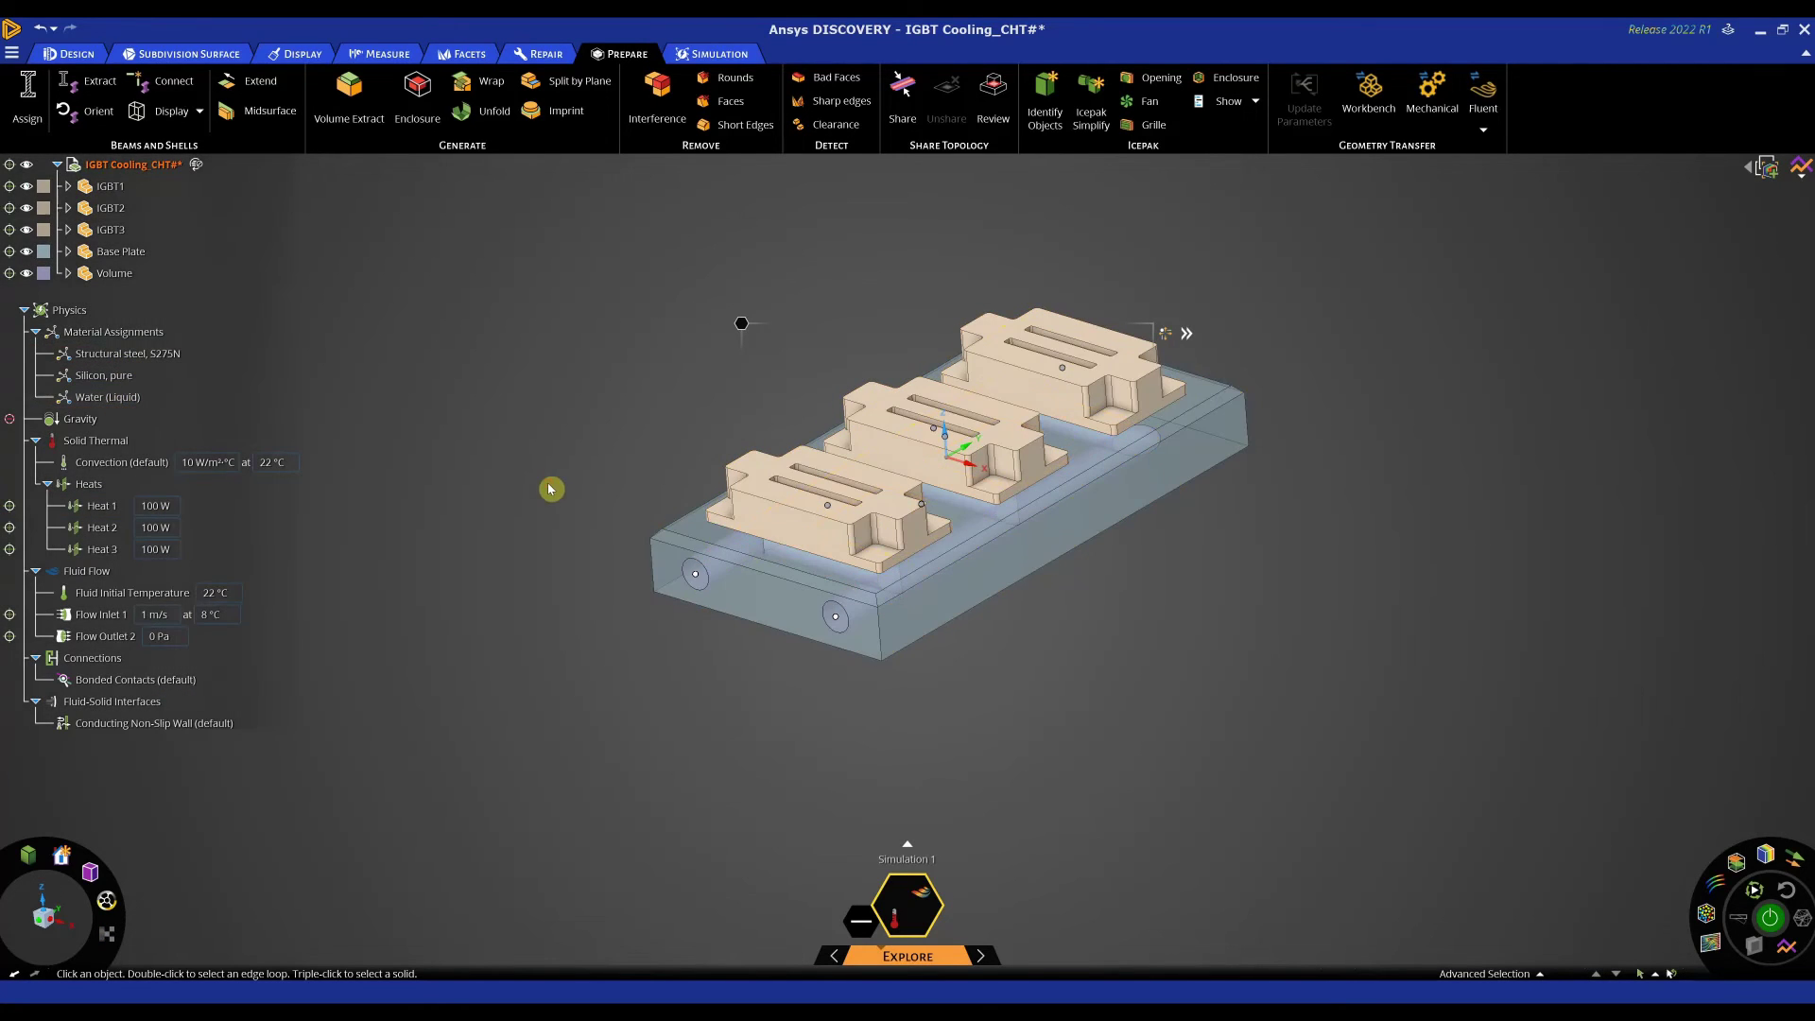
left_click(208, 463)
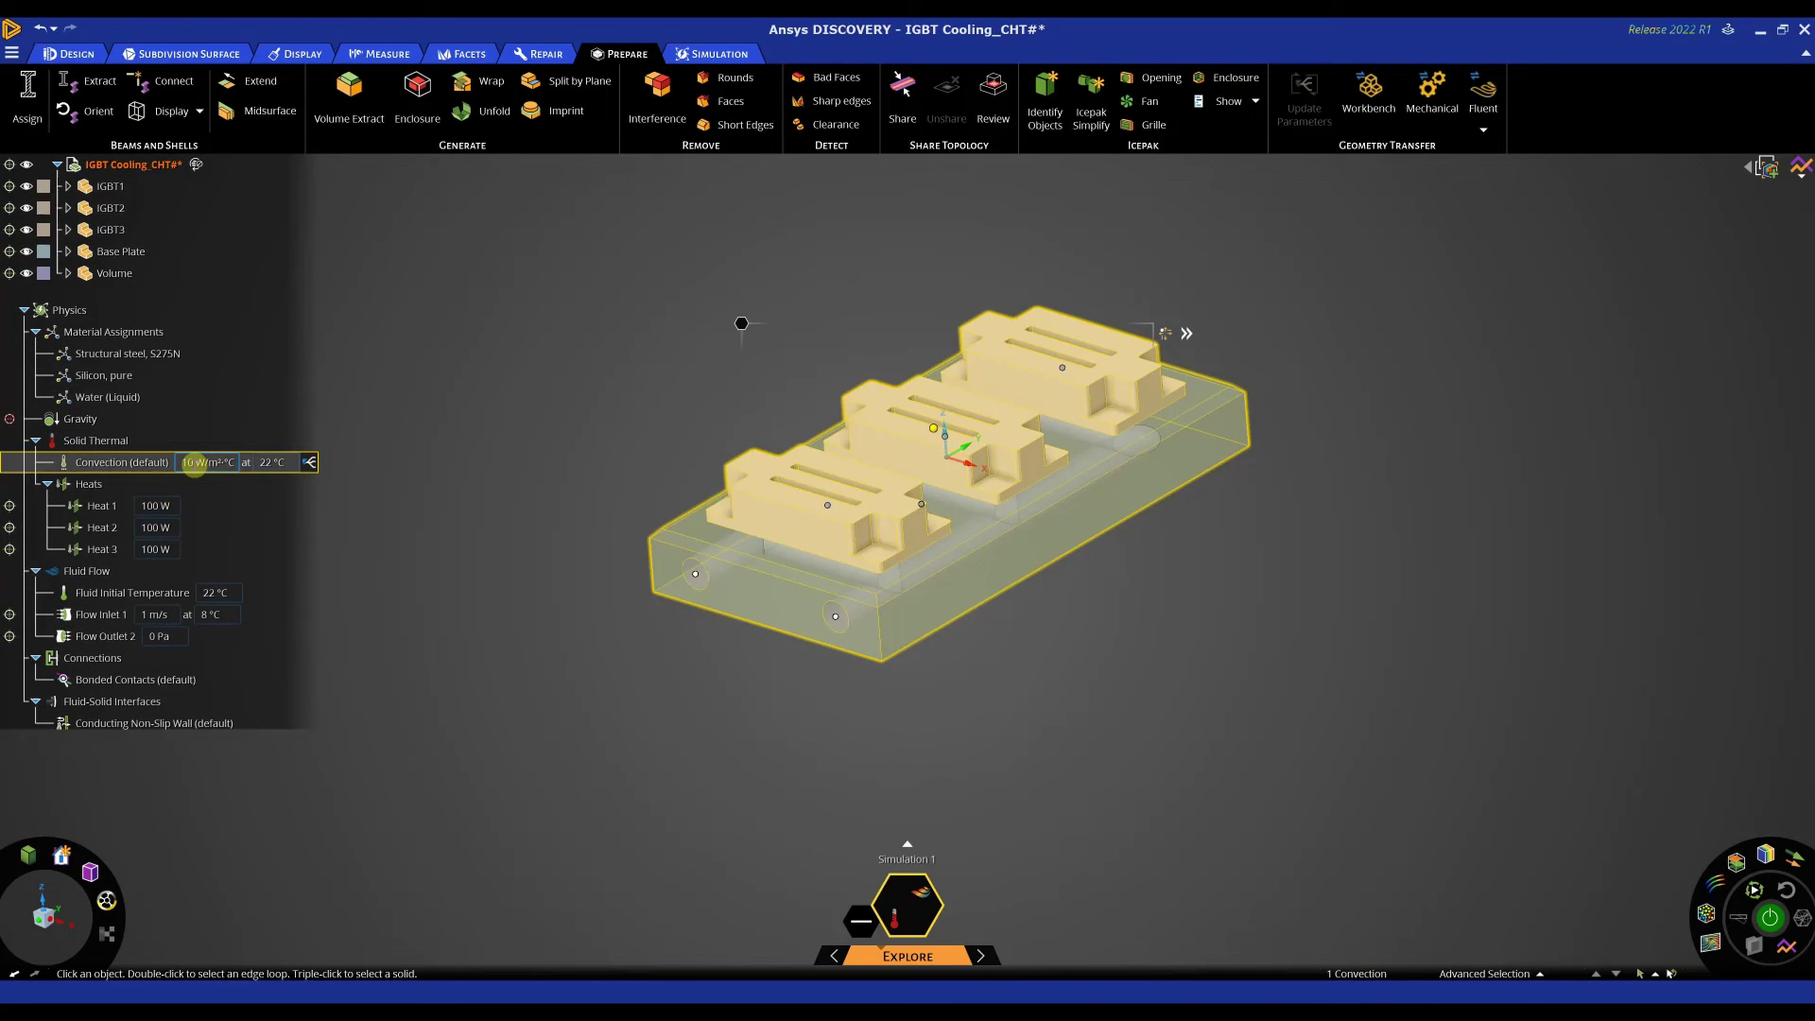
left_click(185, 464)
type("5")
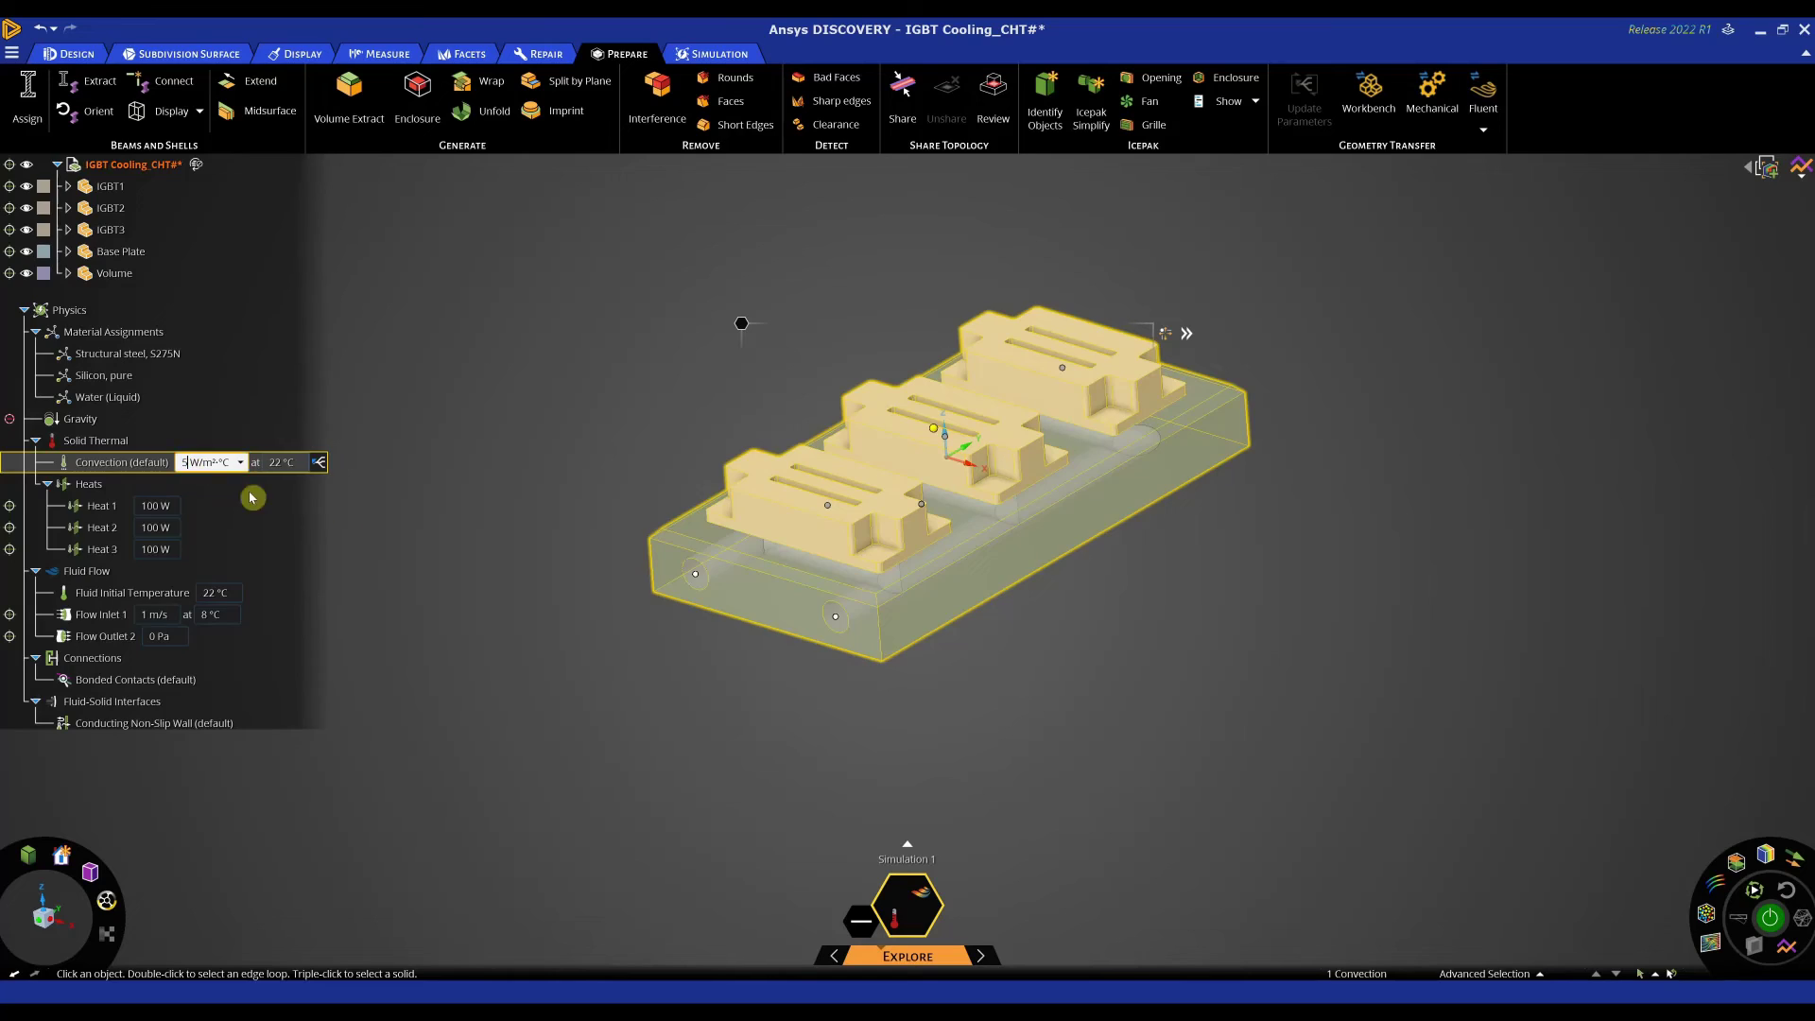
left_click(445, 535)
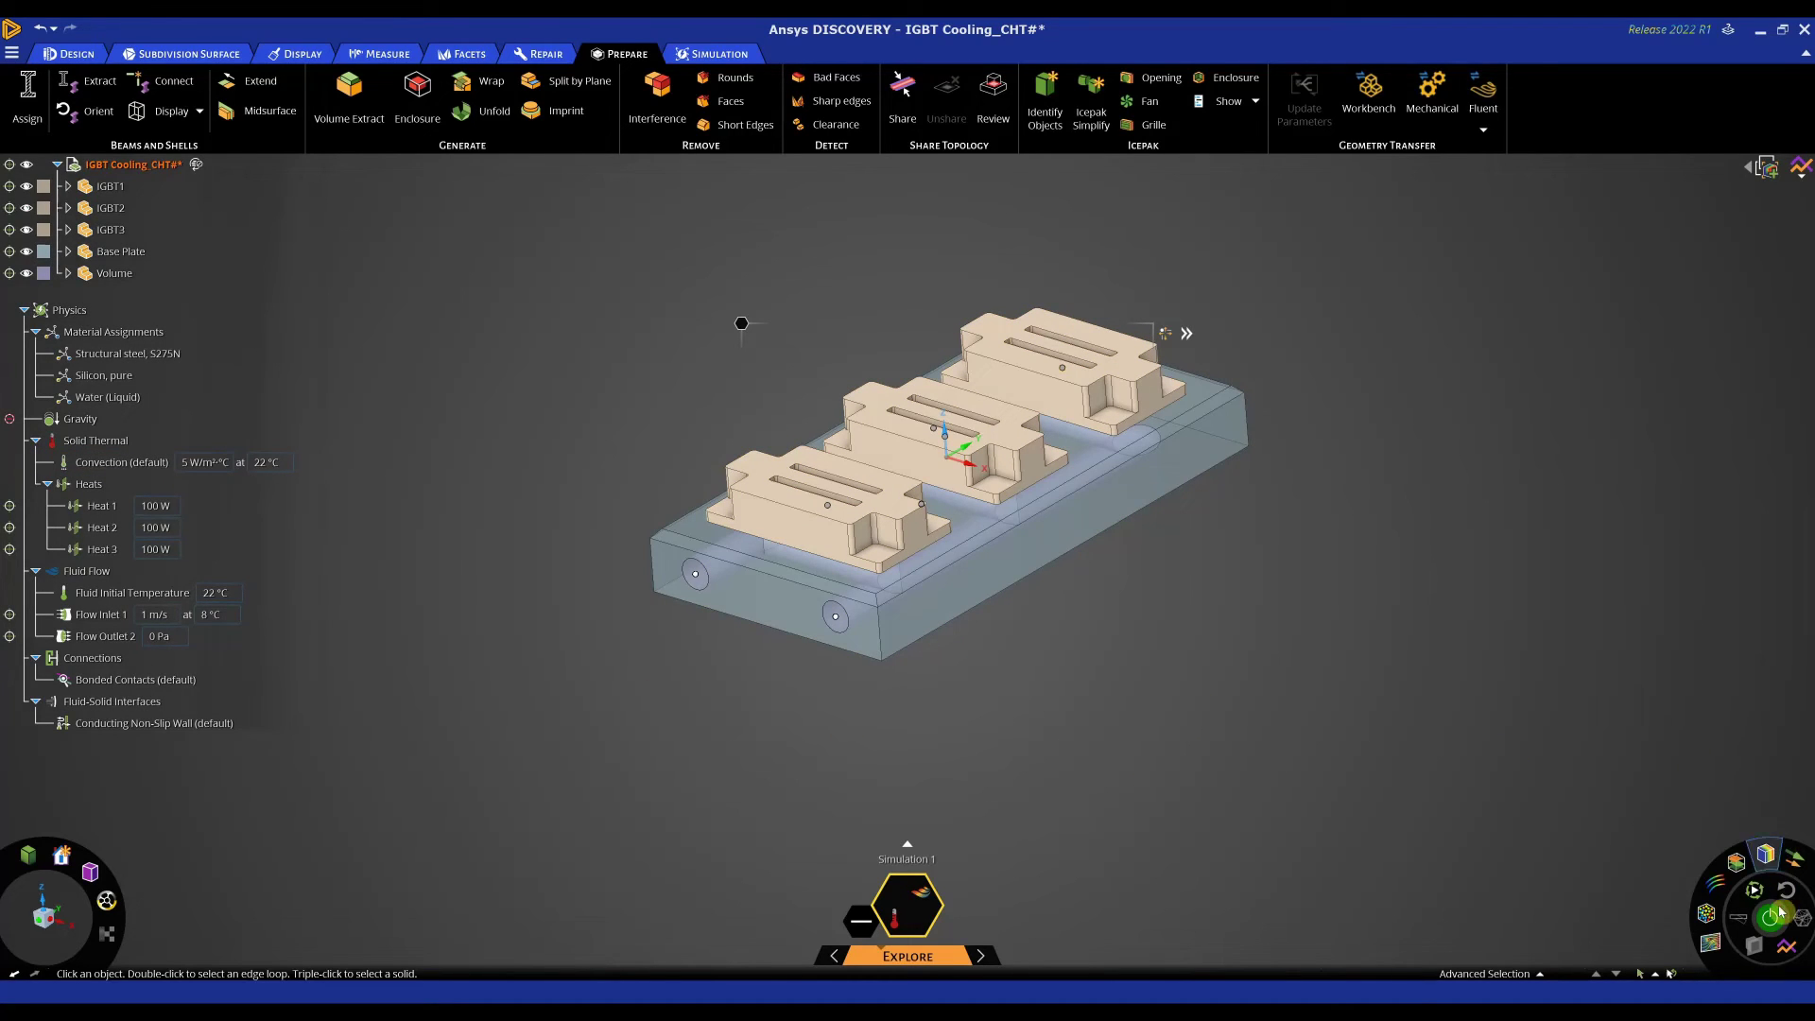
left_click(1771, 921)
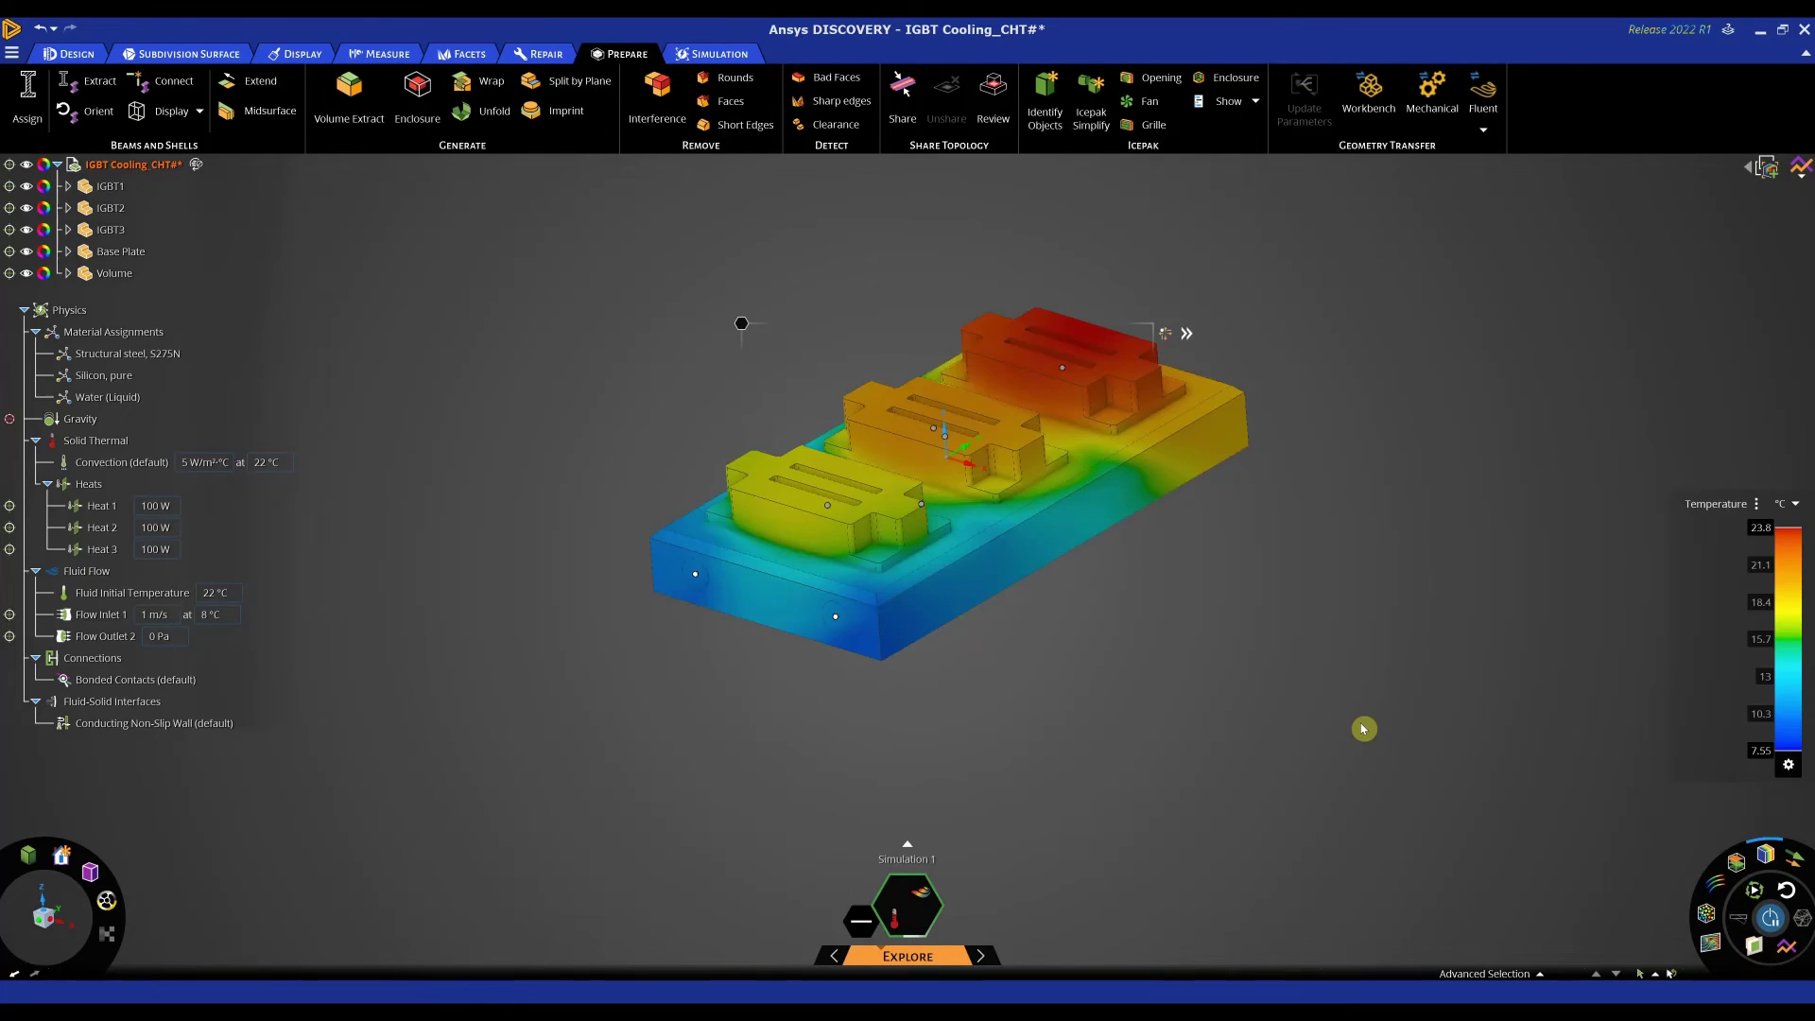
Step: Create average-temperature monitors on IGBT1 and IGBT3, then restart the solve
middle_click_drag(1365, 719, 1255, 708)
left_click(831, 479)
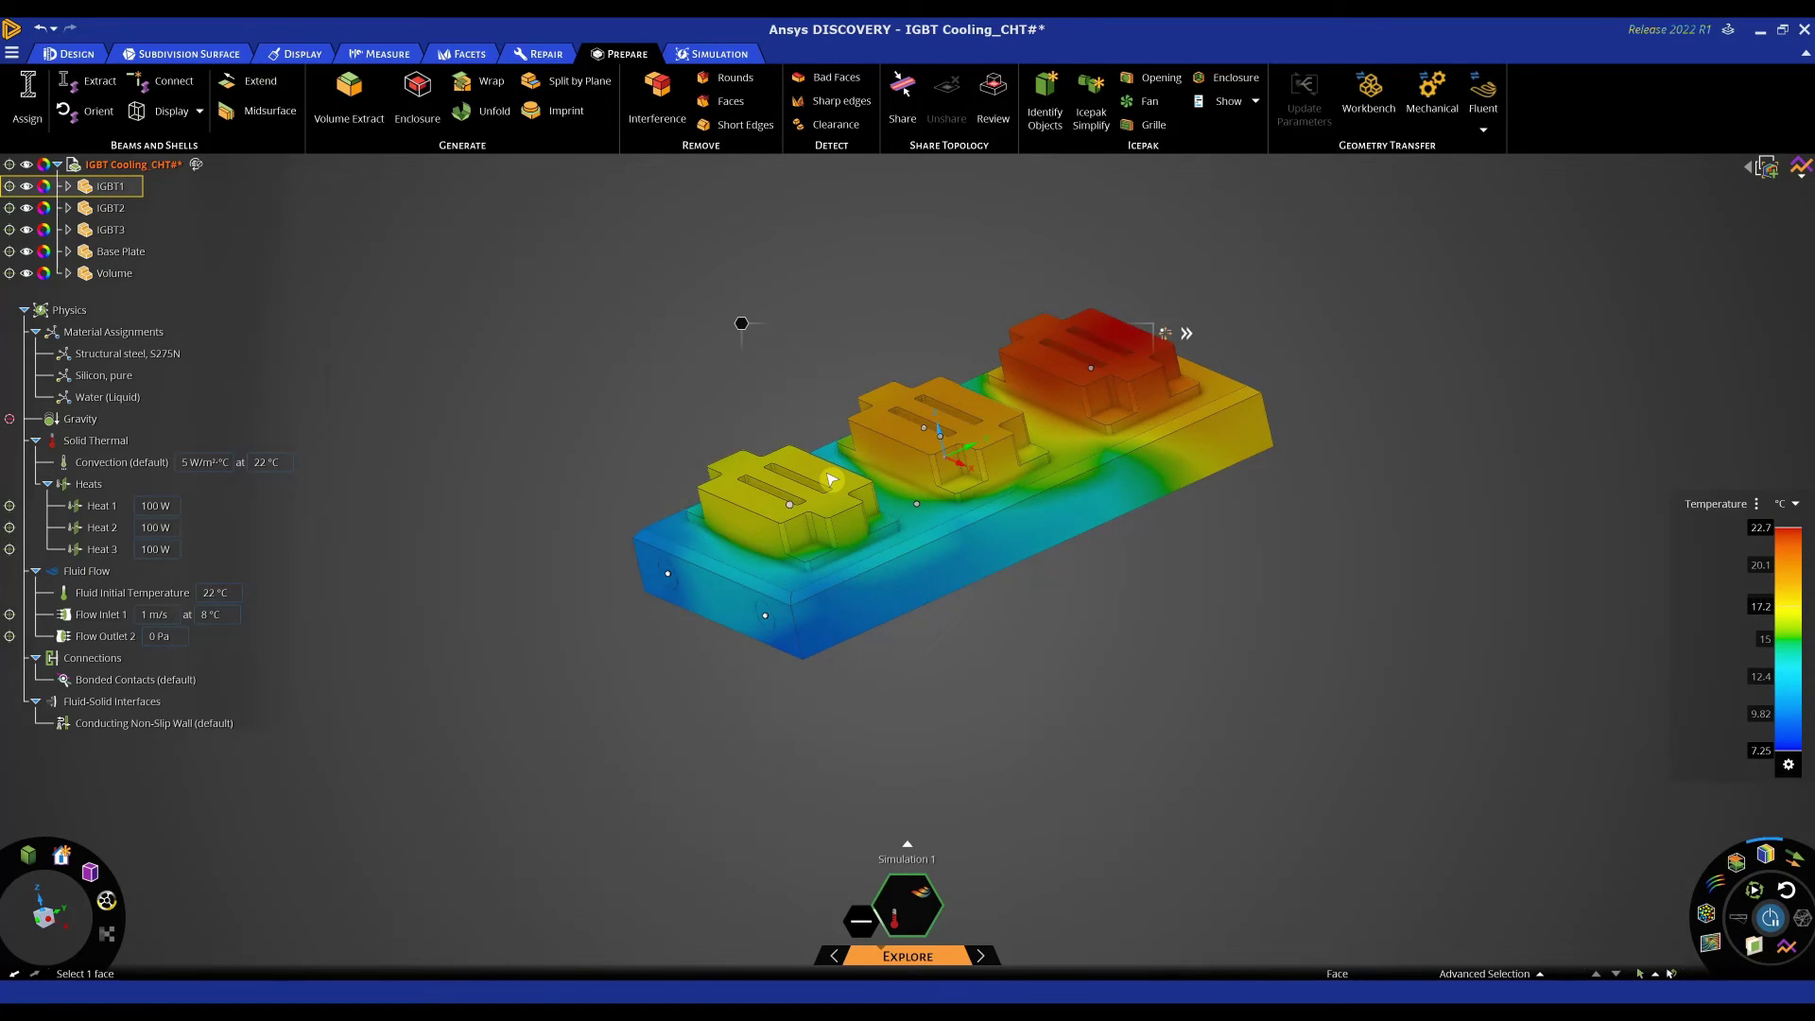
triple_click(831, 480)
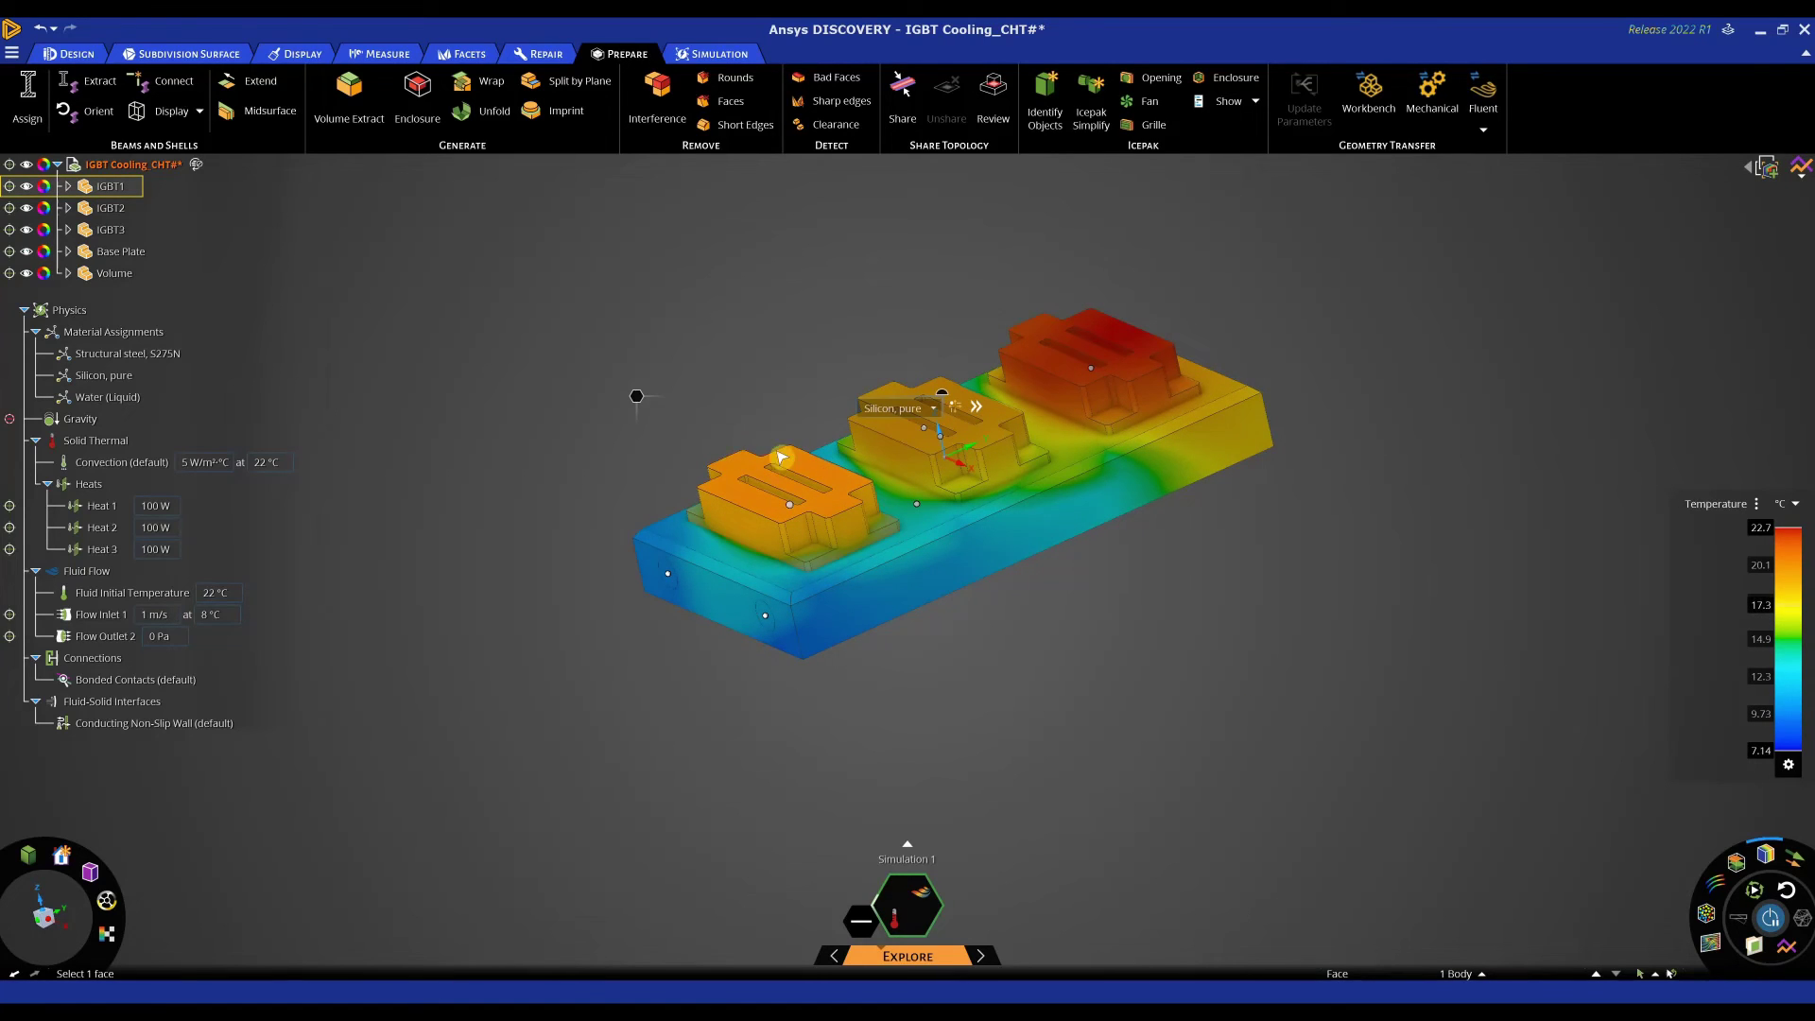
right_click(642, 399)
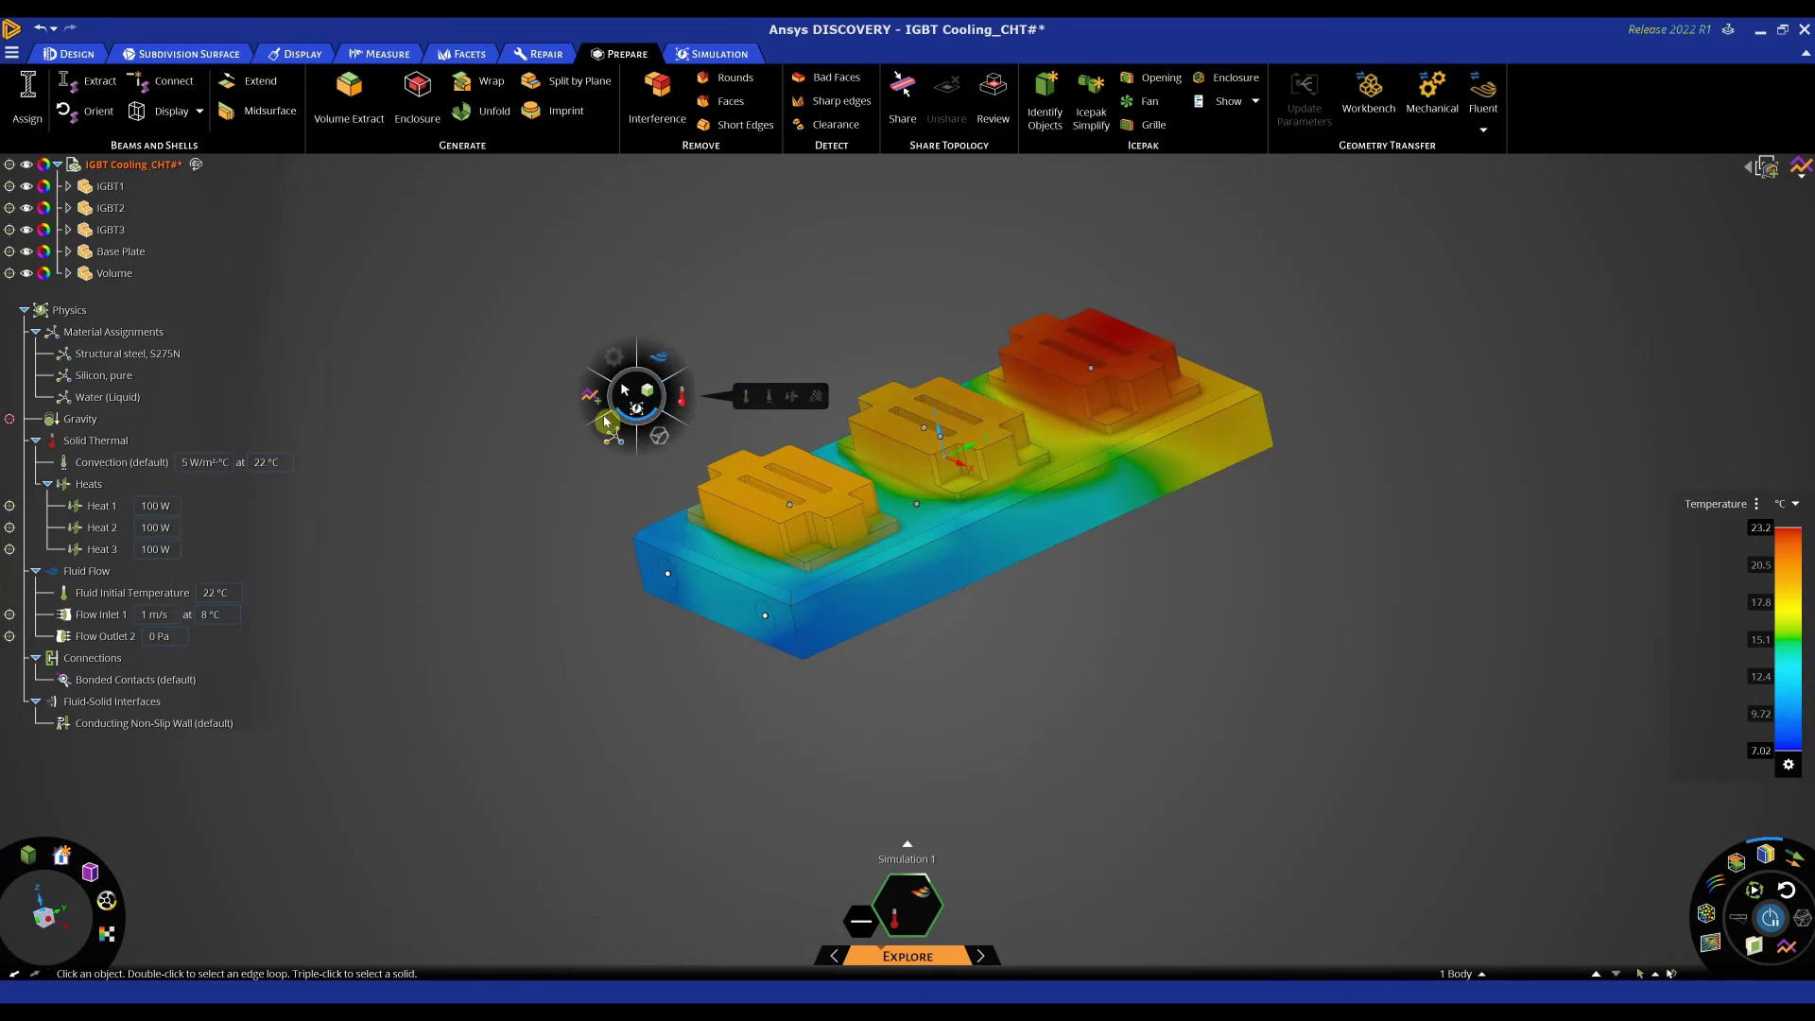
left_click(596, 404)
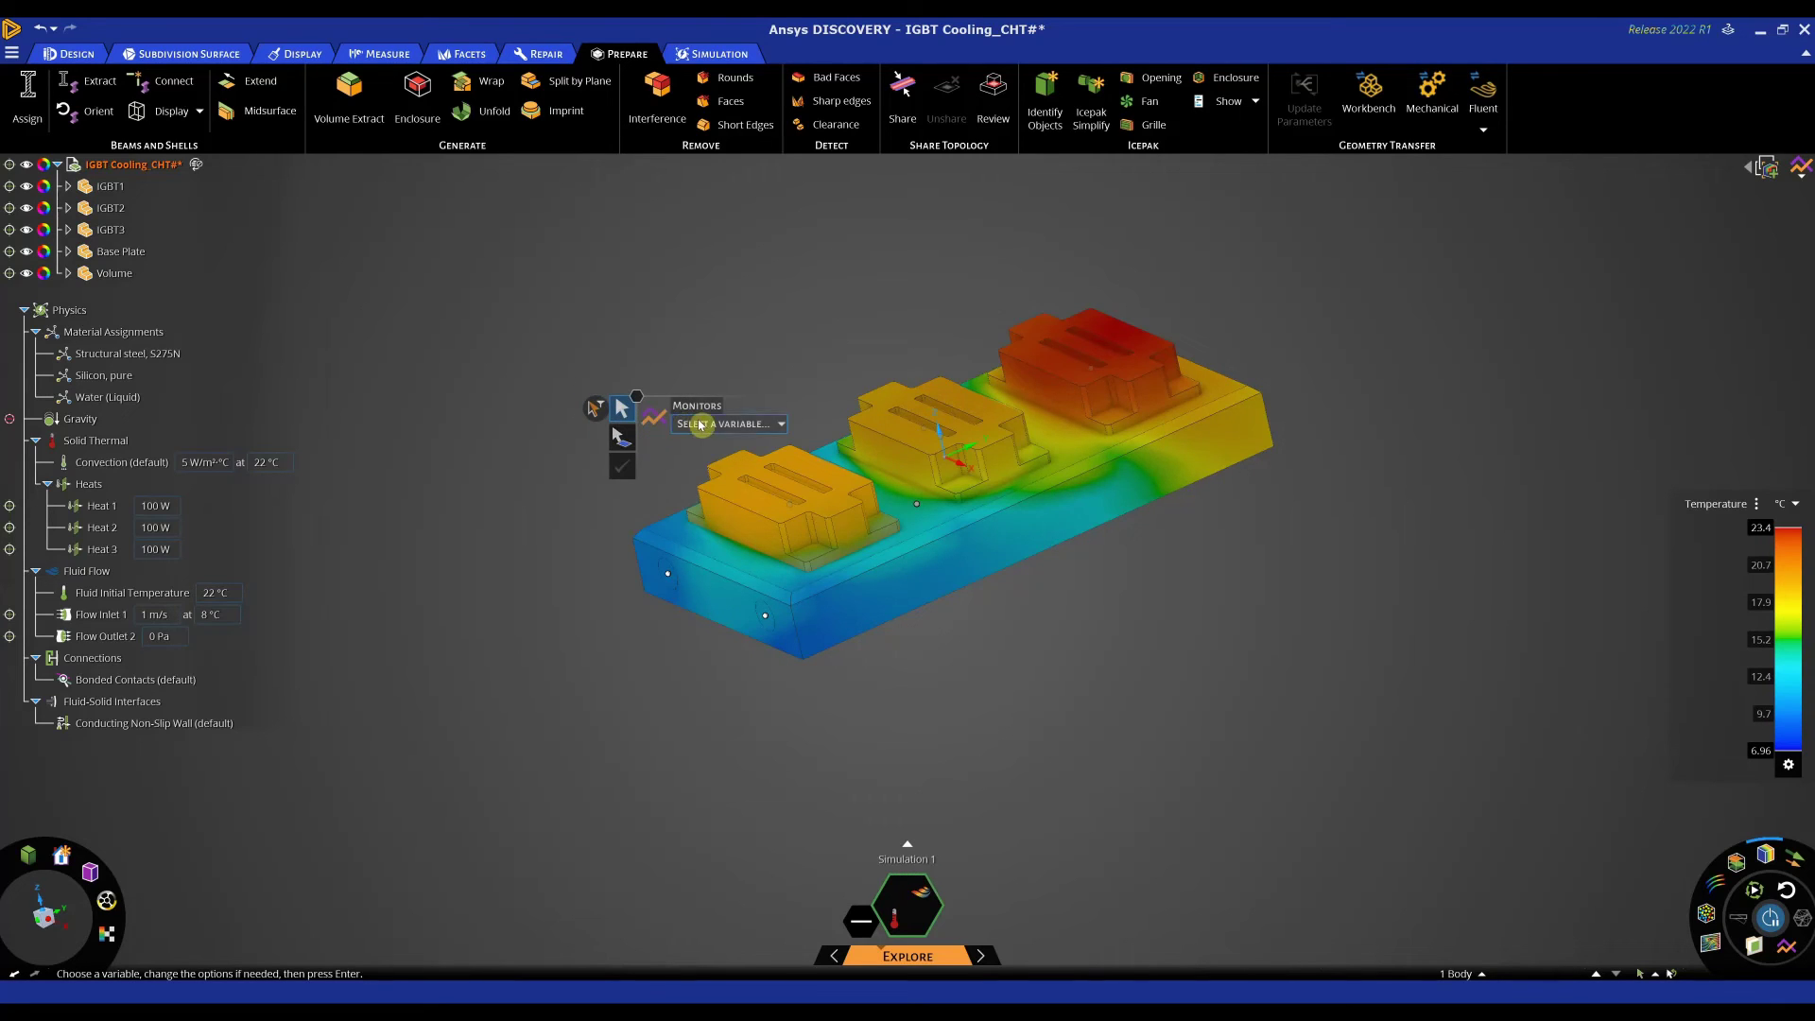
left_click(701, 424)
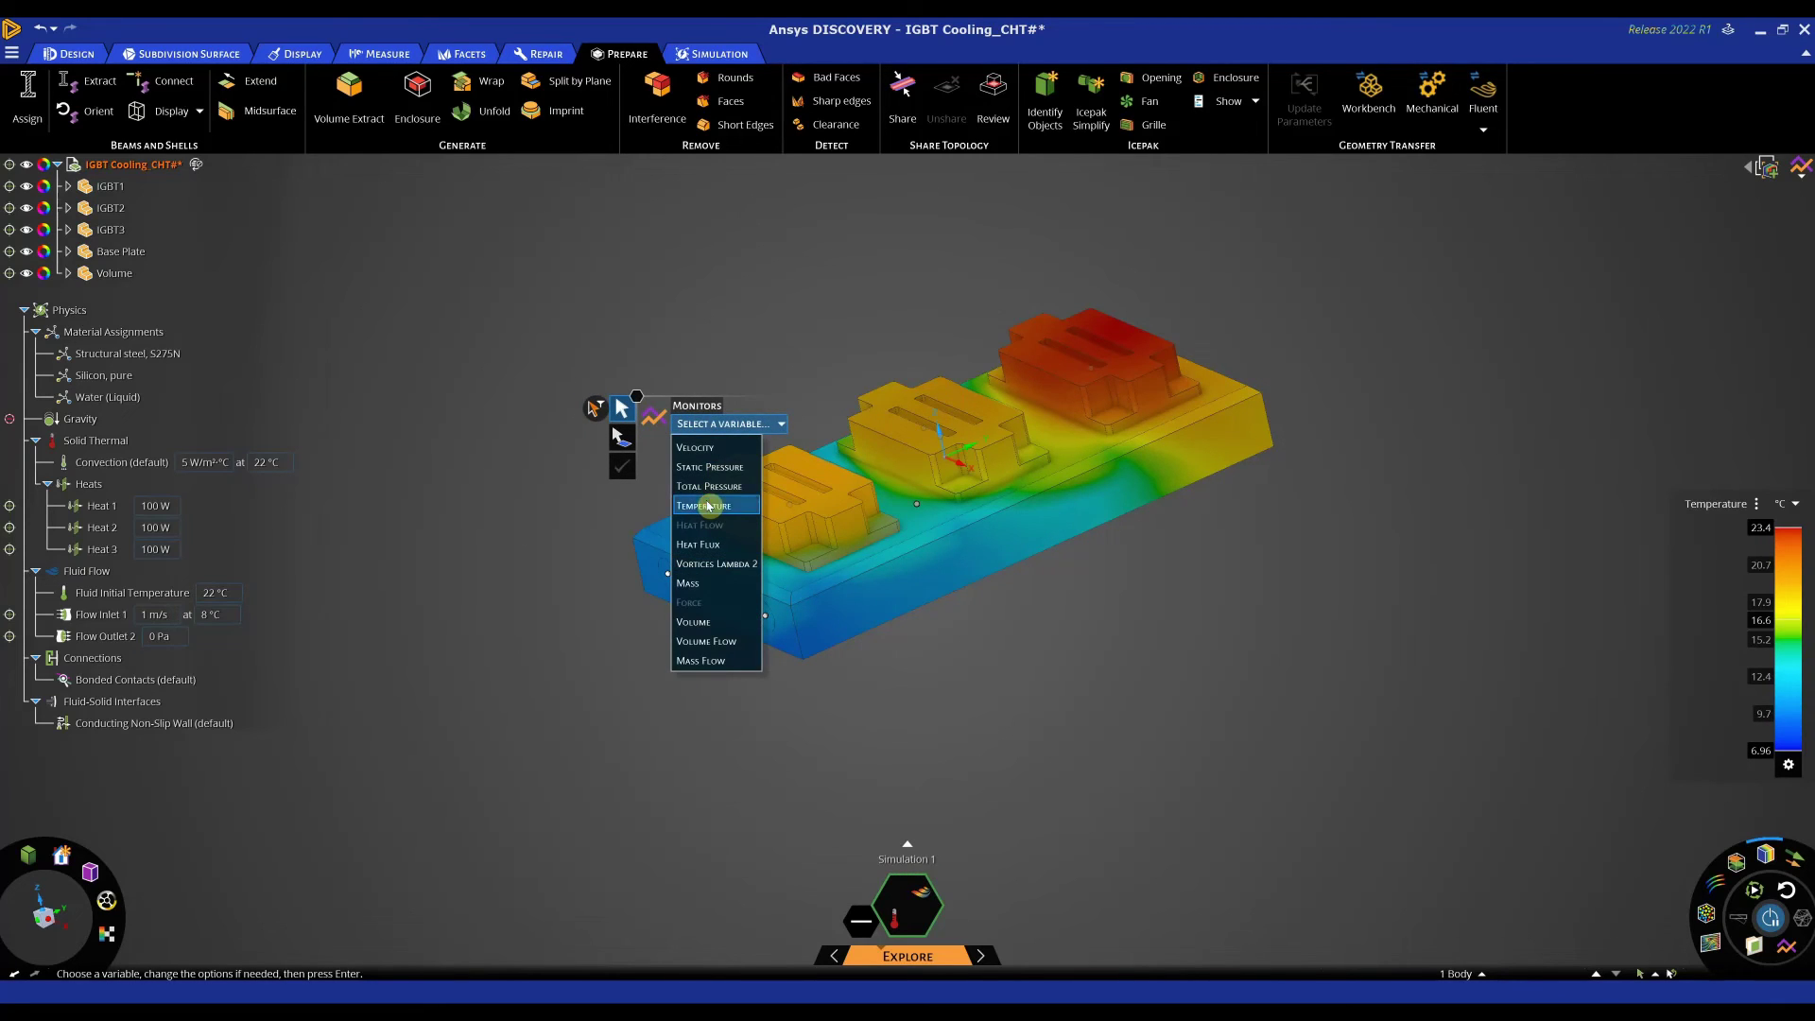
left_click(708, 506)
key("Return")
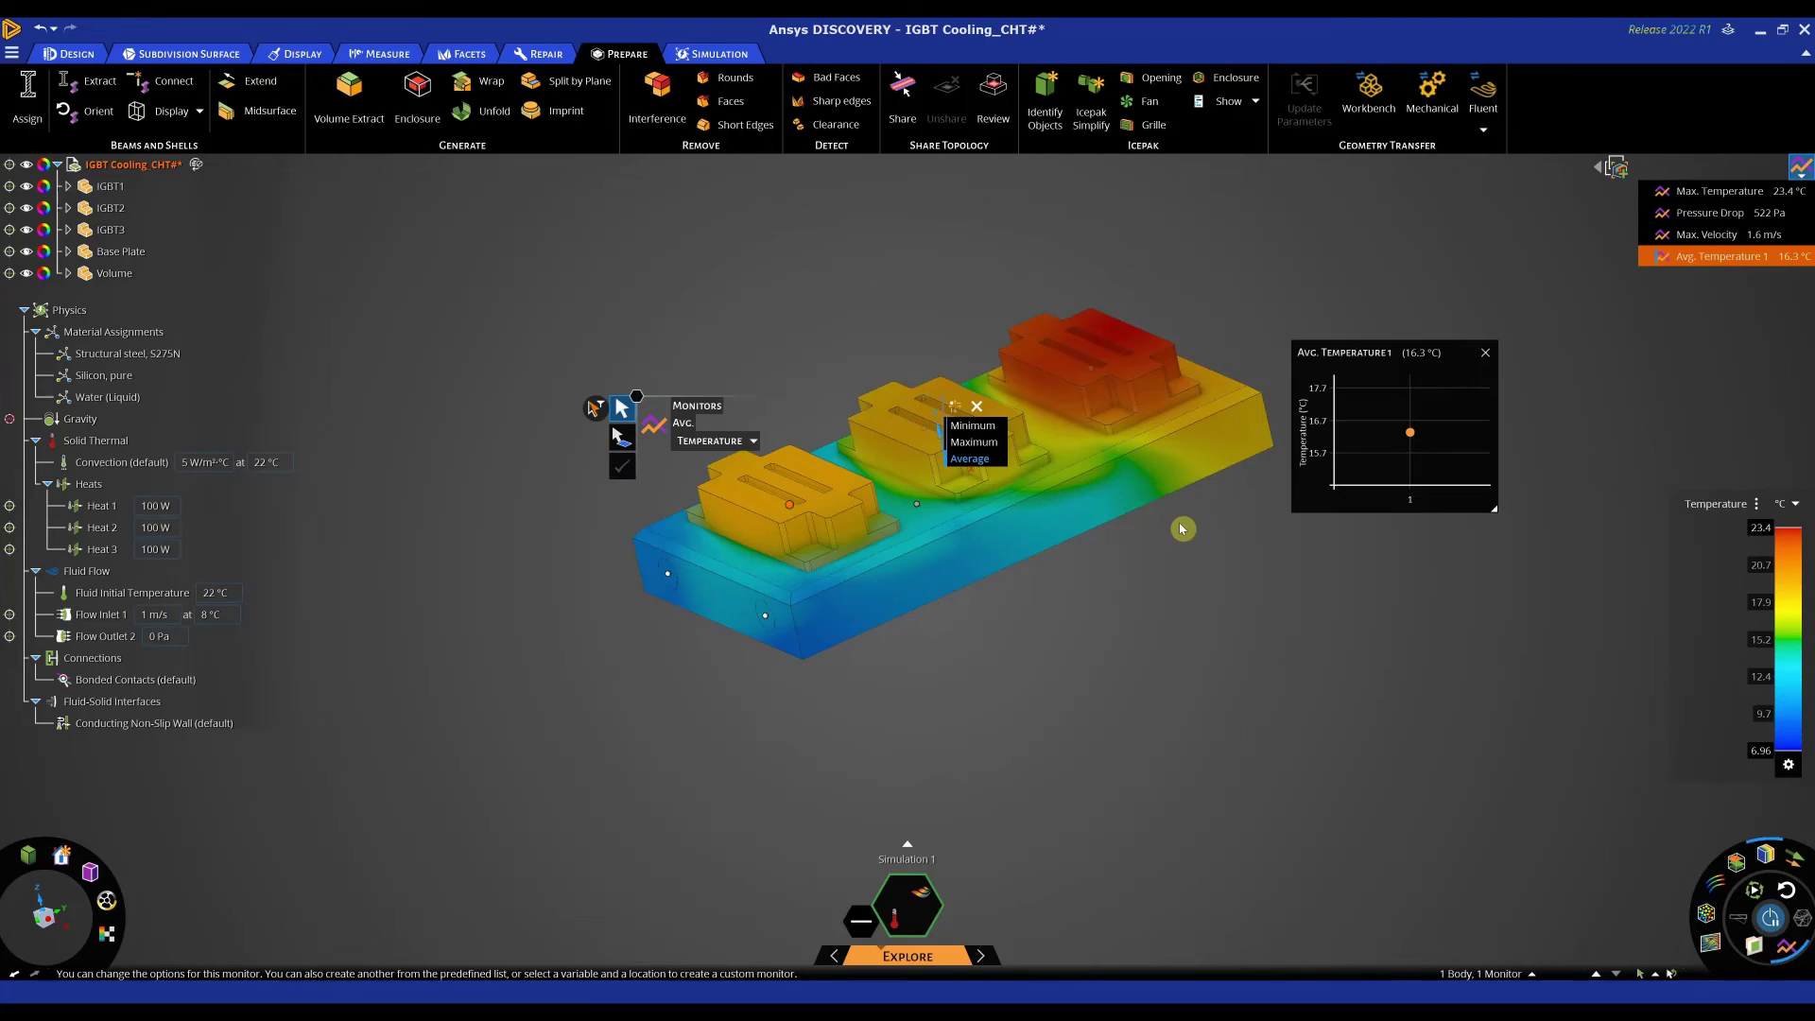
left_click(1118, 344)
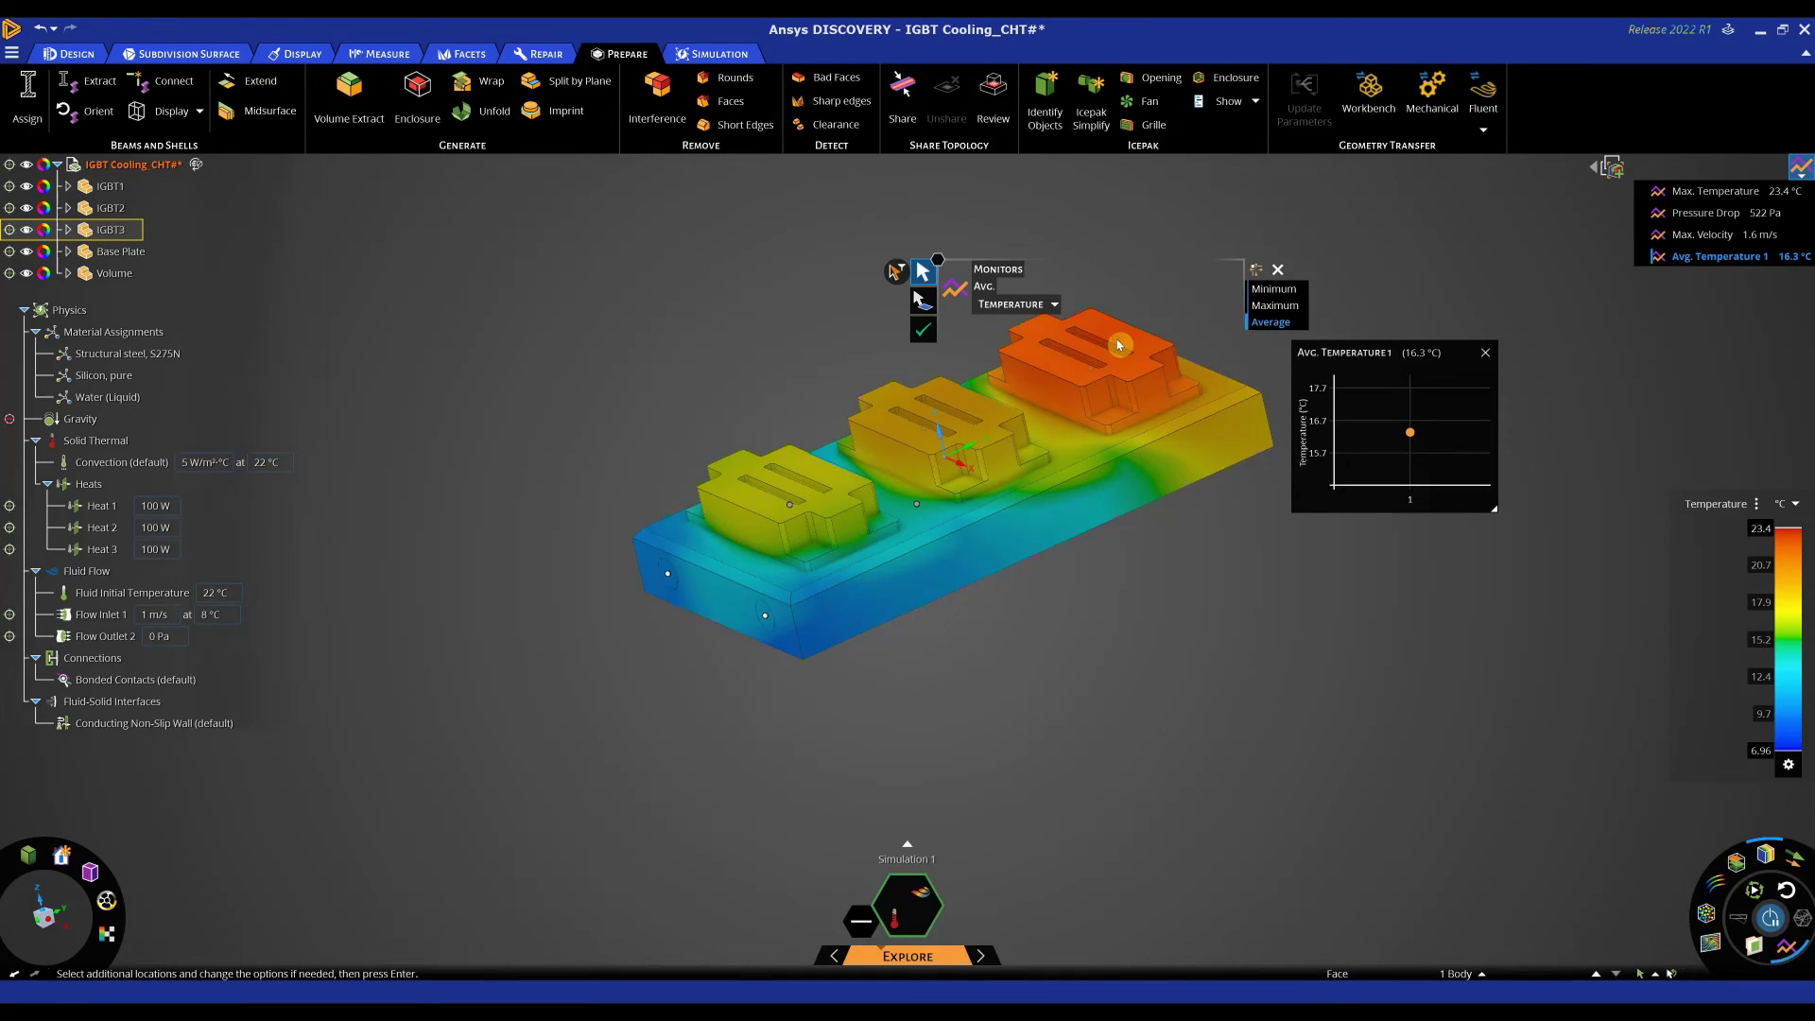
key("Return")
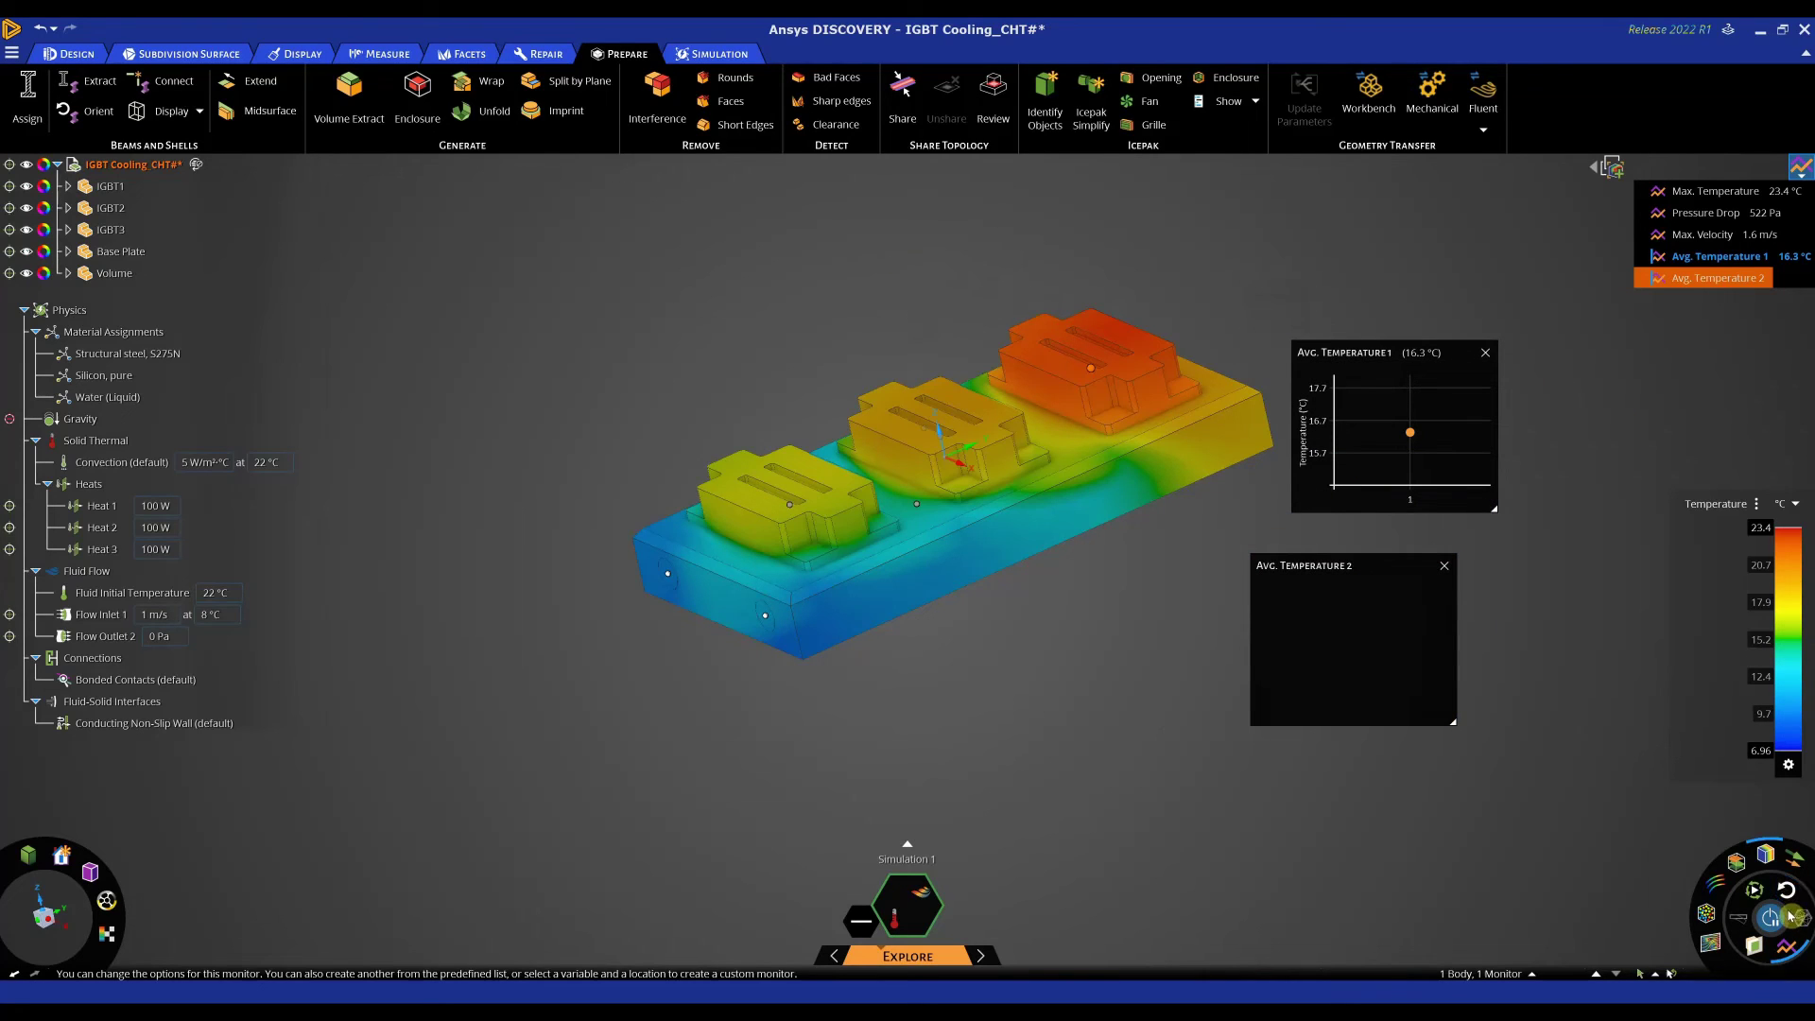
left_click(1774, 918)
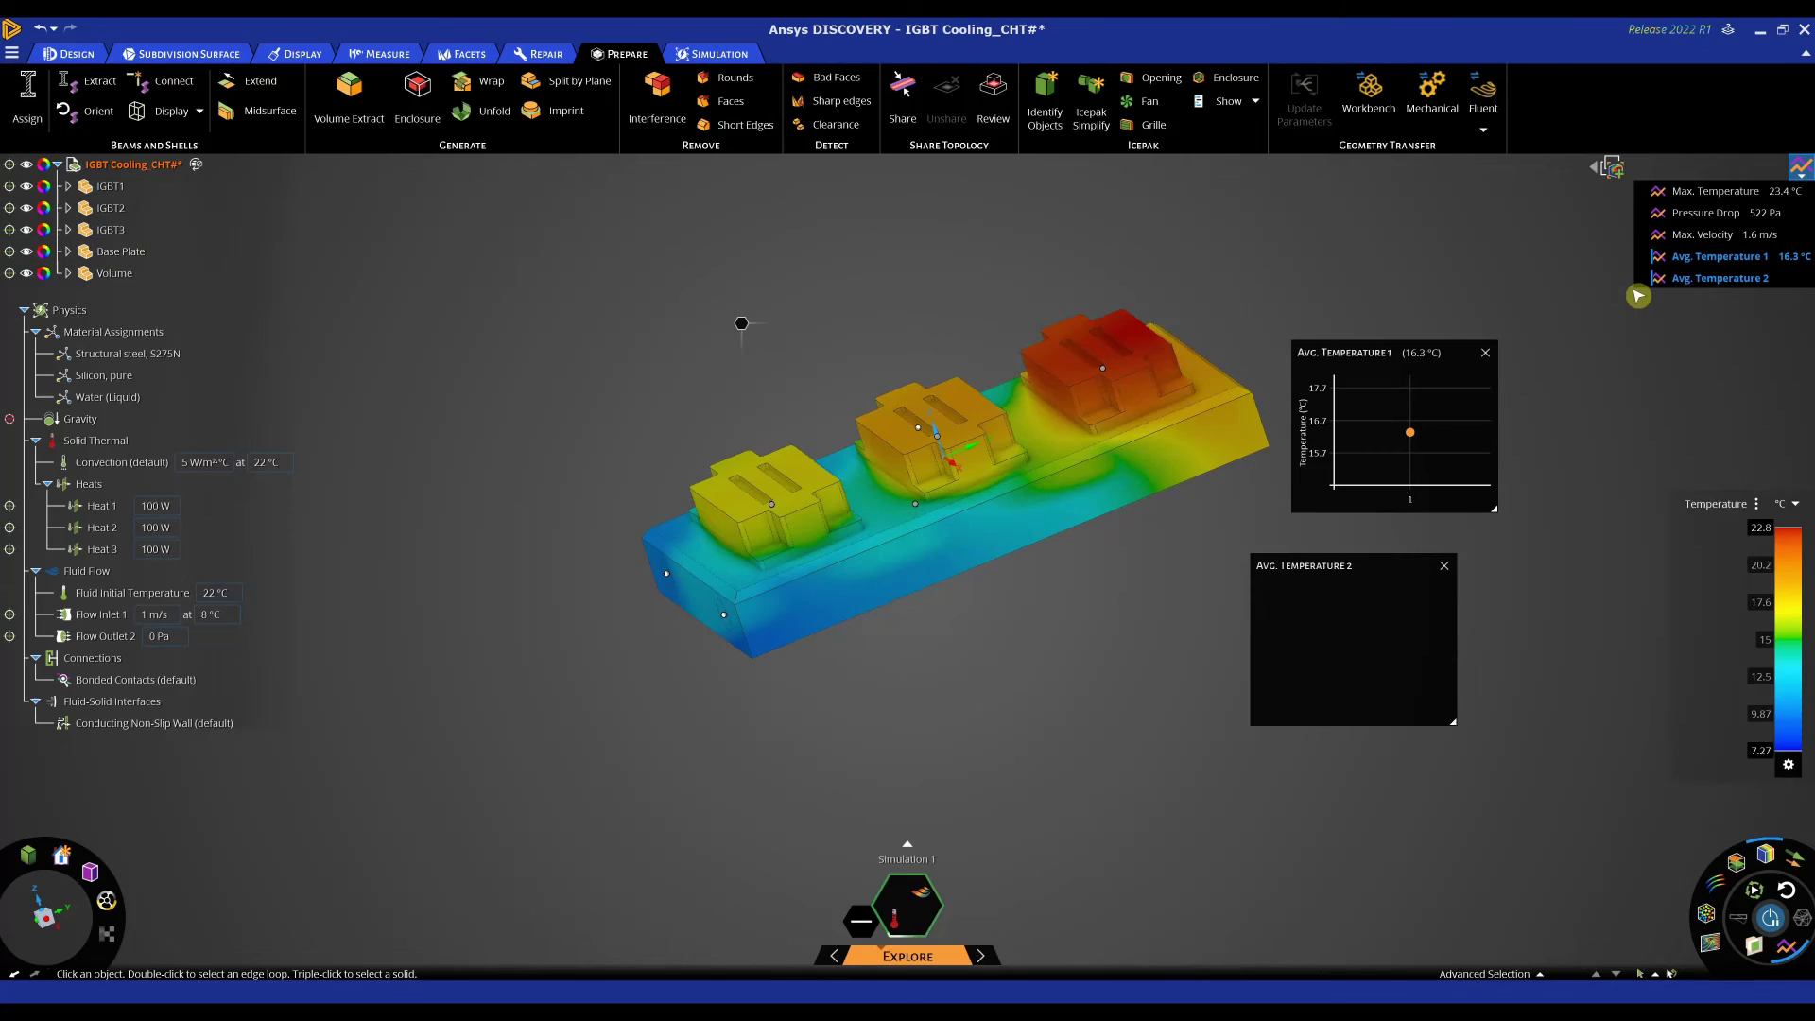
Step: Check which IGBTs the two monitors measure and close both Avg. Temperature charts
left_click(1722, 261)
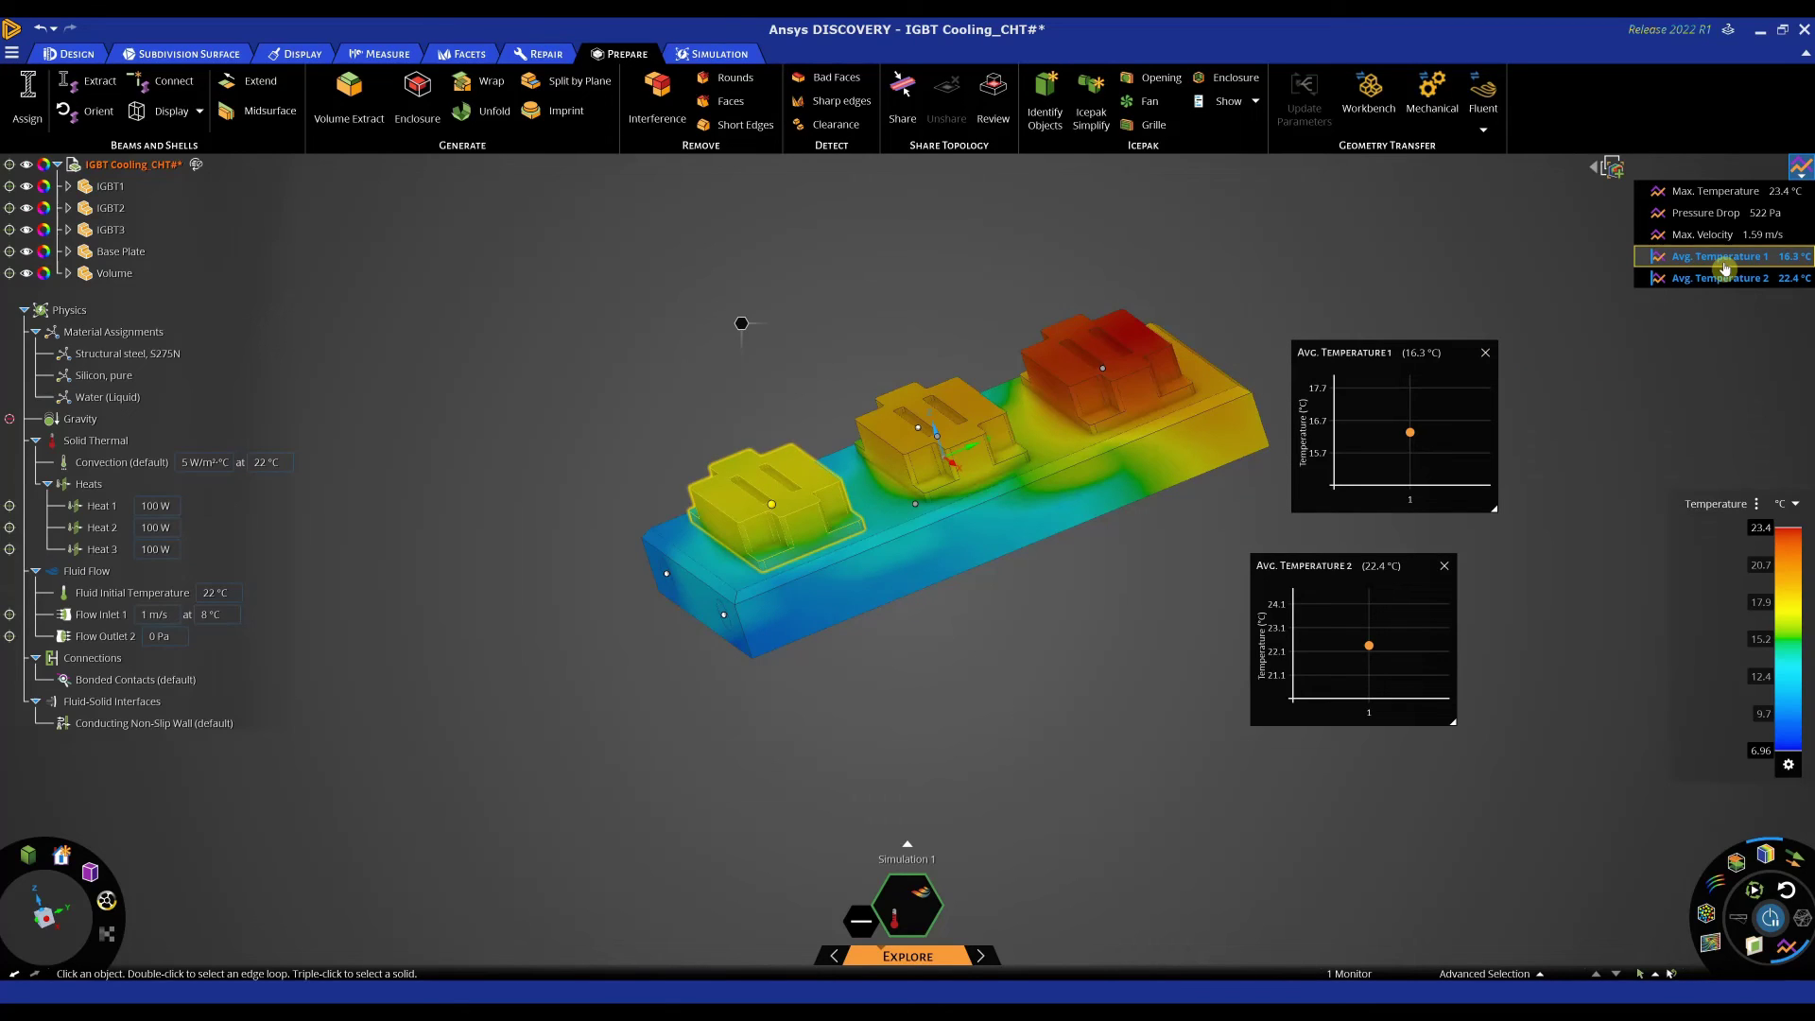
left_click(1720, 282)
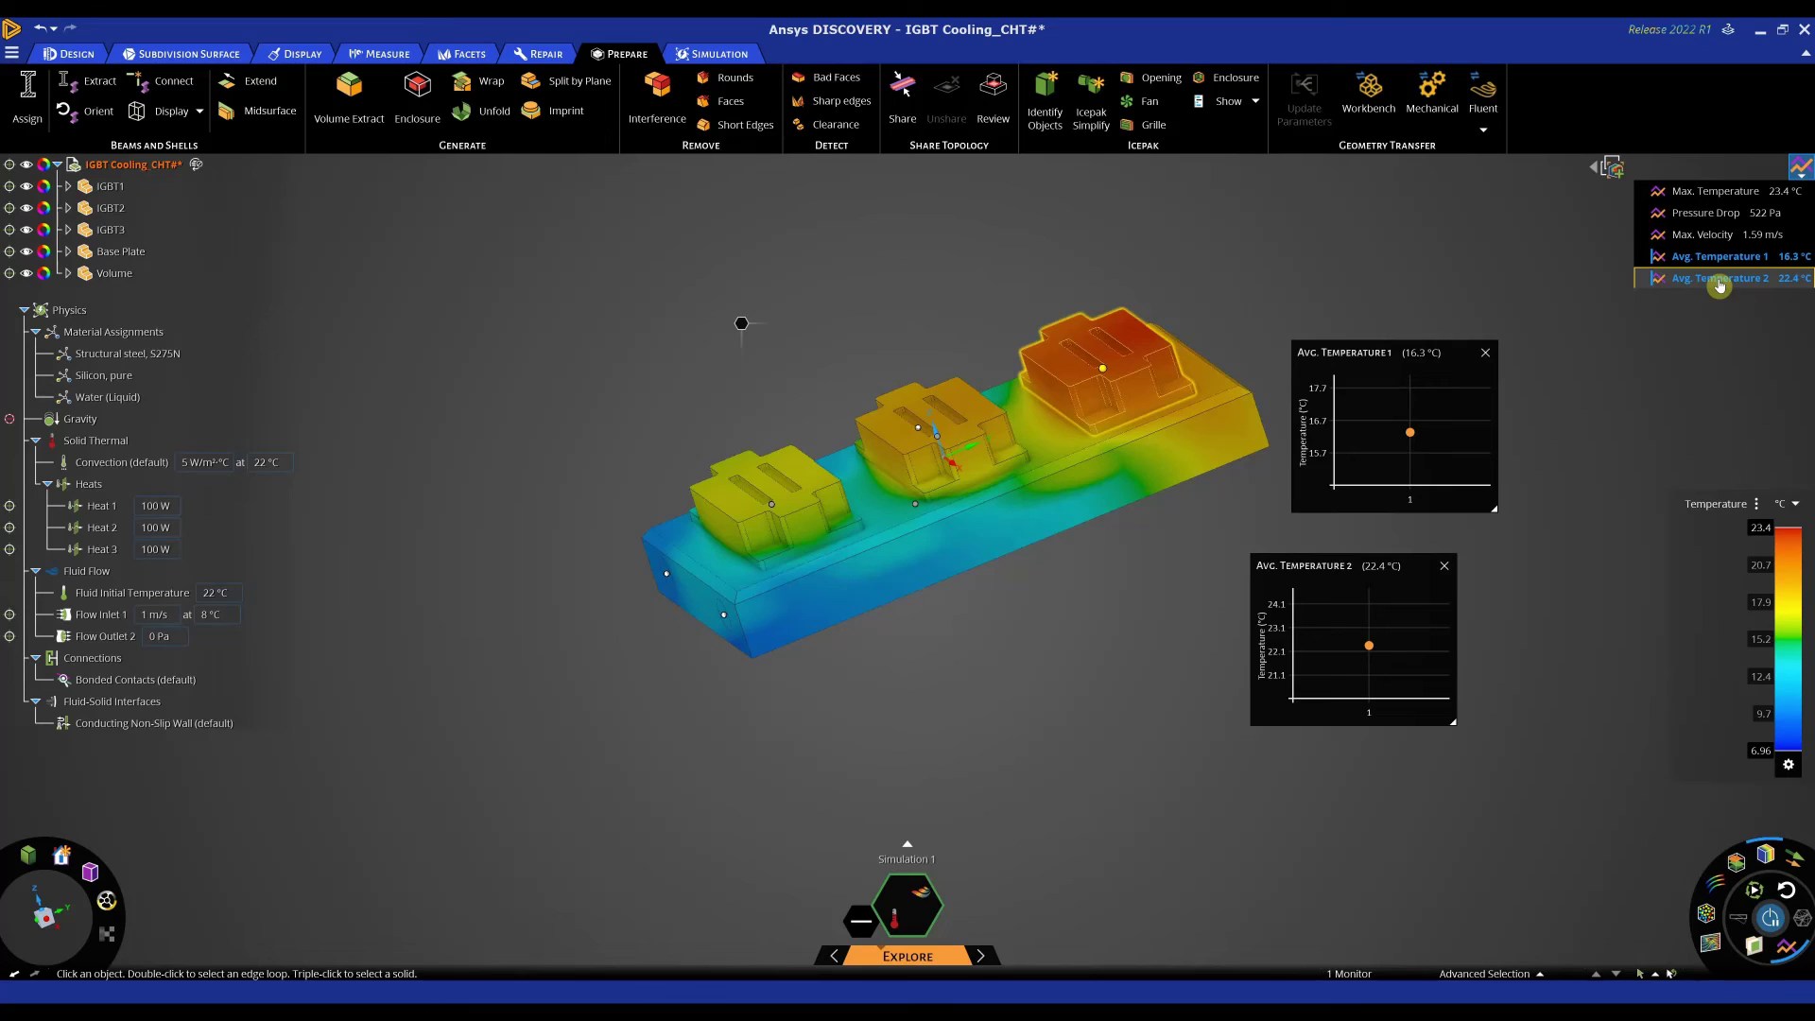
left_click(1485, 354)
left_click(1444, 566)
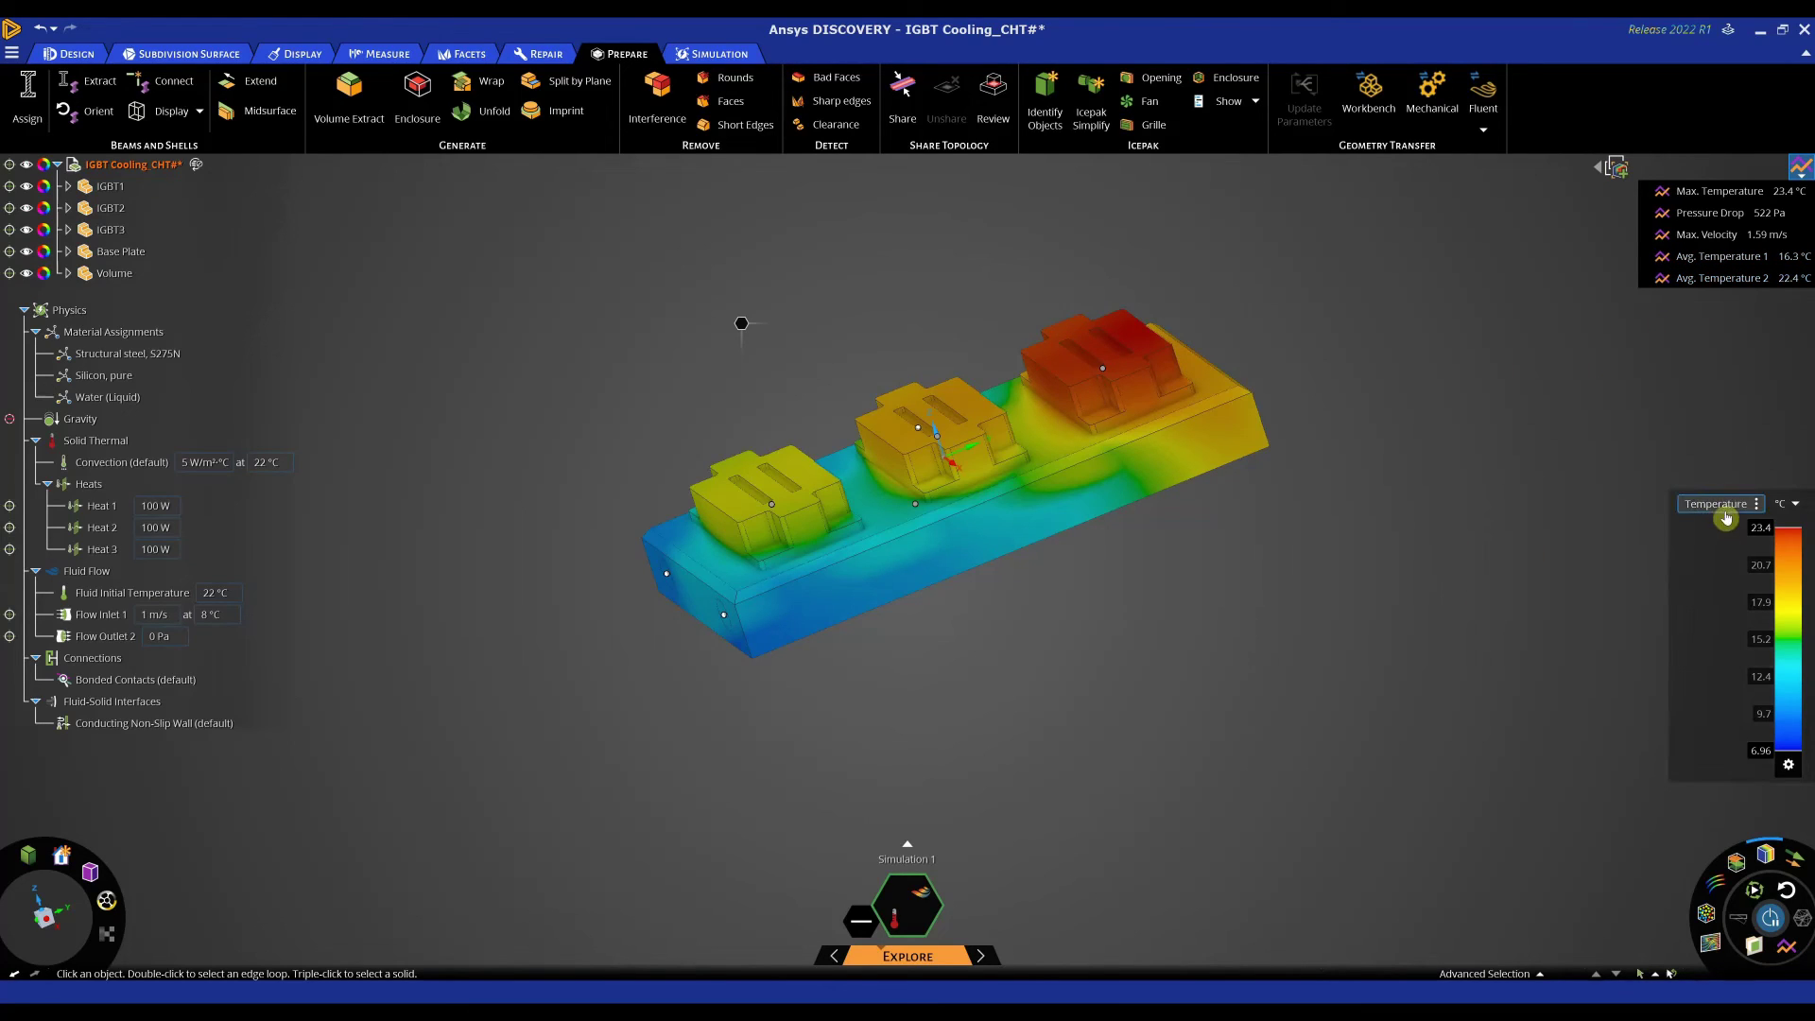
Step: Display Velocity results and view the plate from the top
left_click(1757, 505)
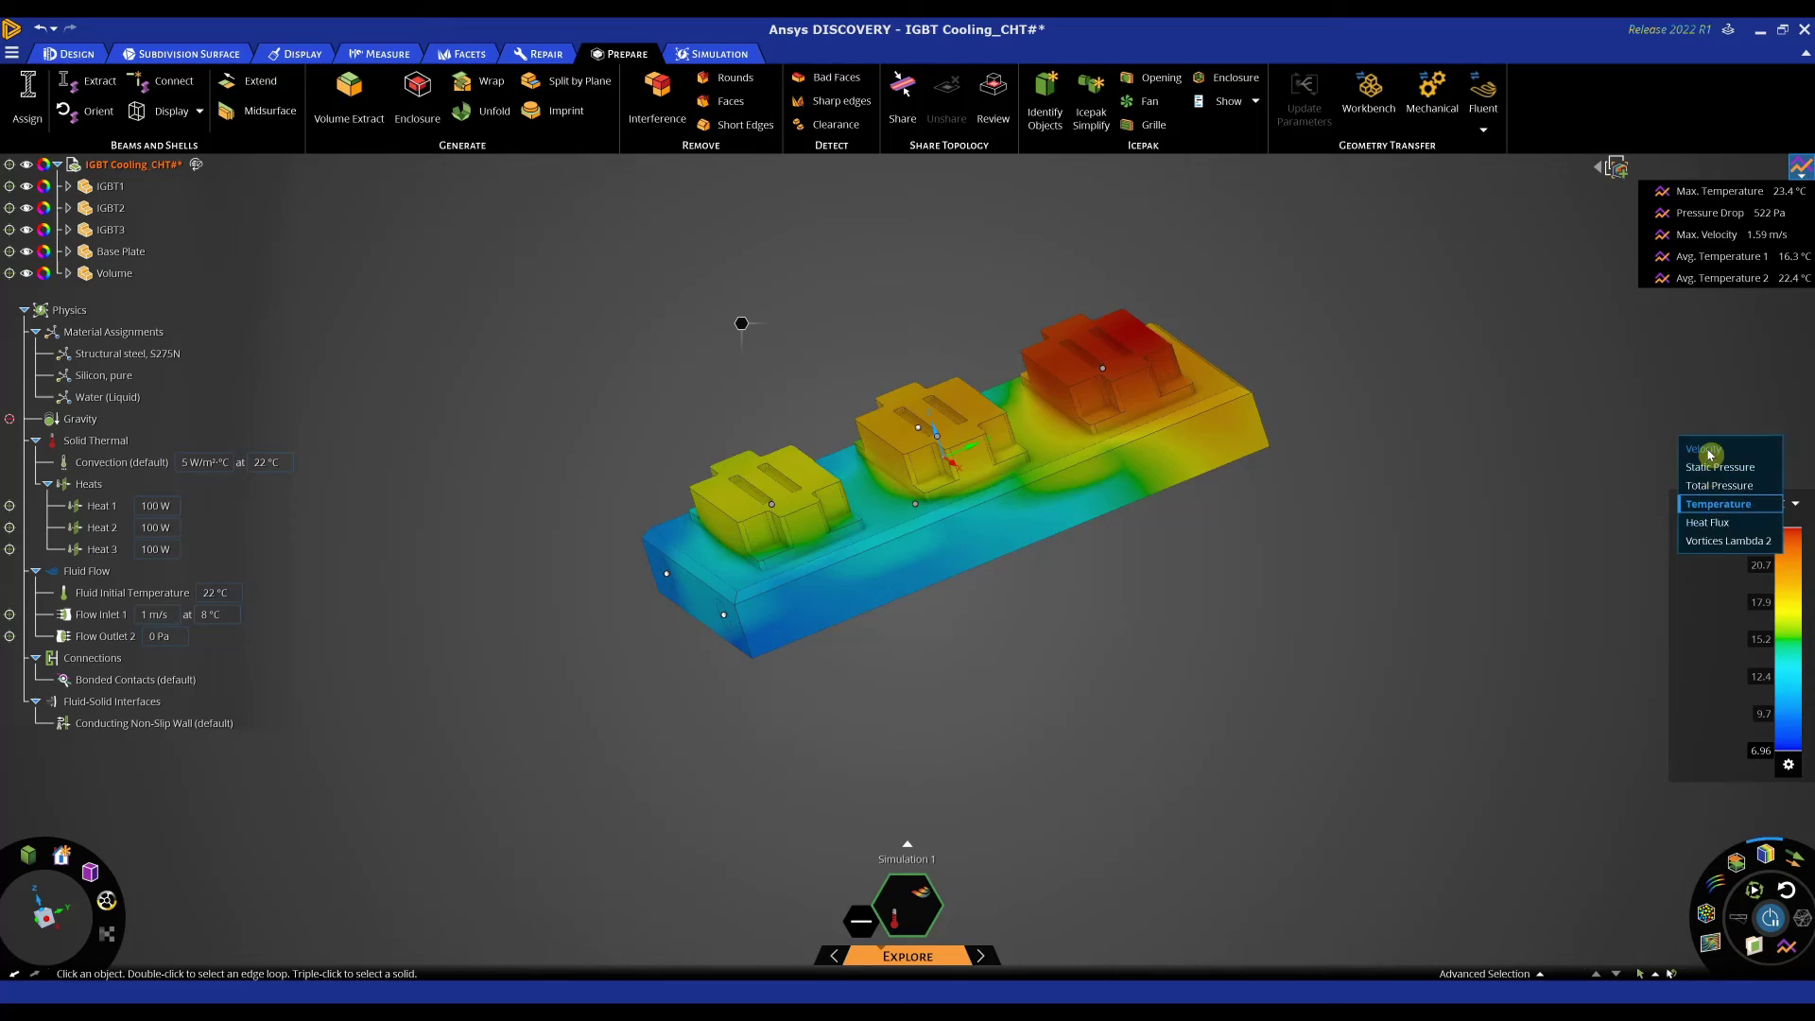
key("Return")
key("v")
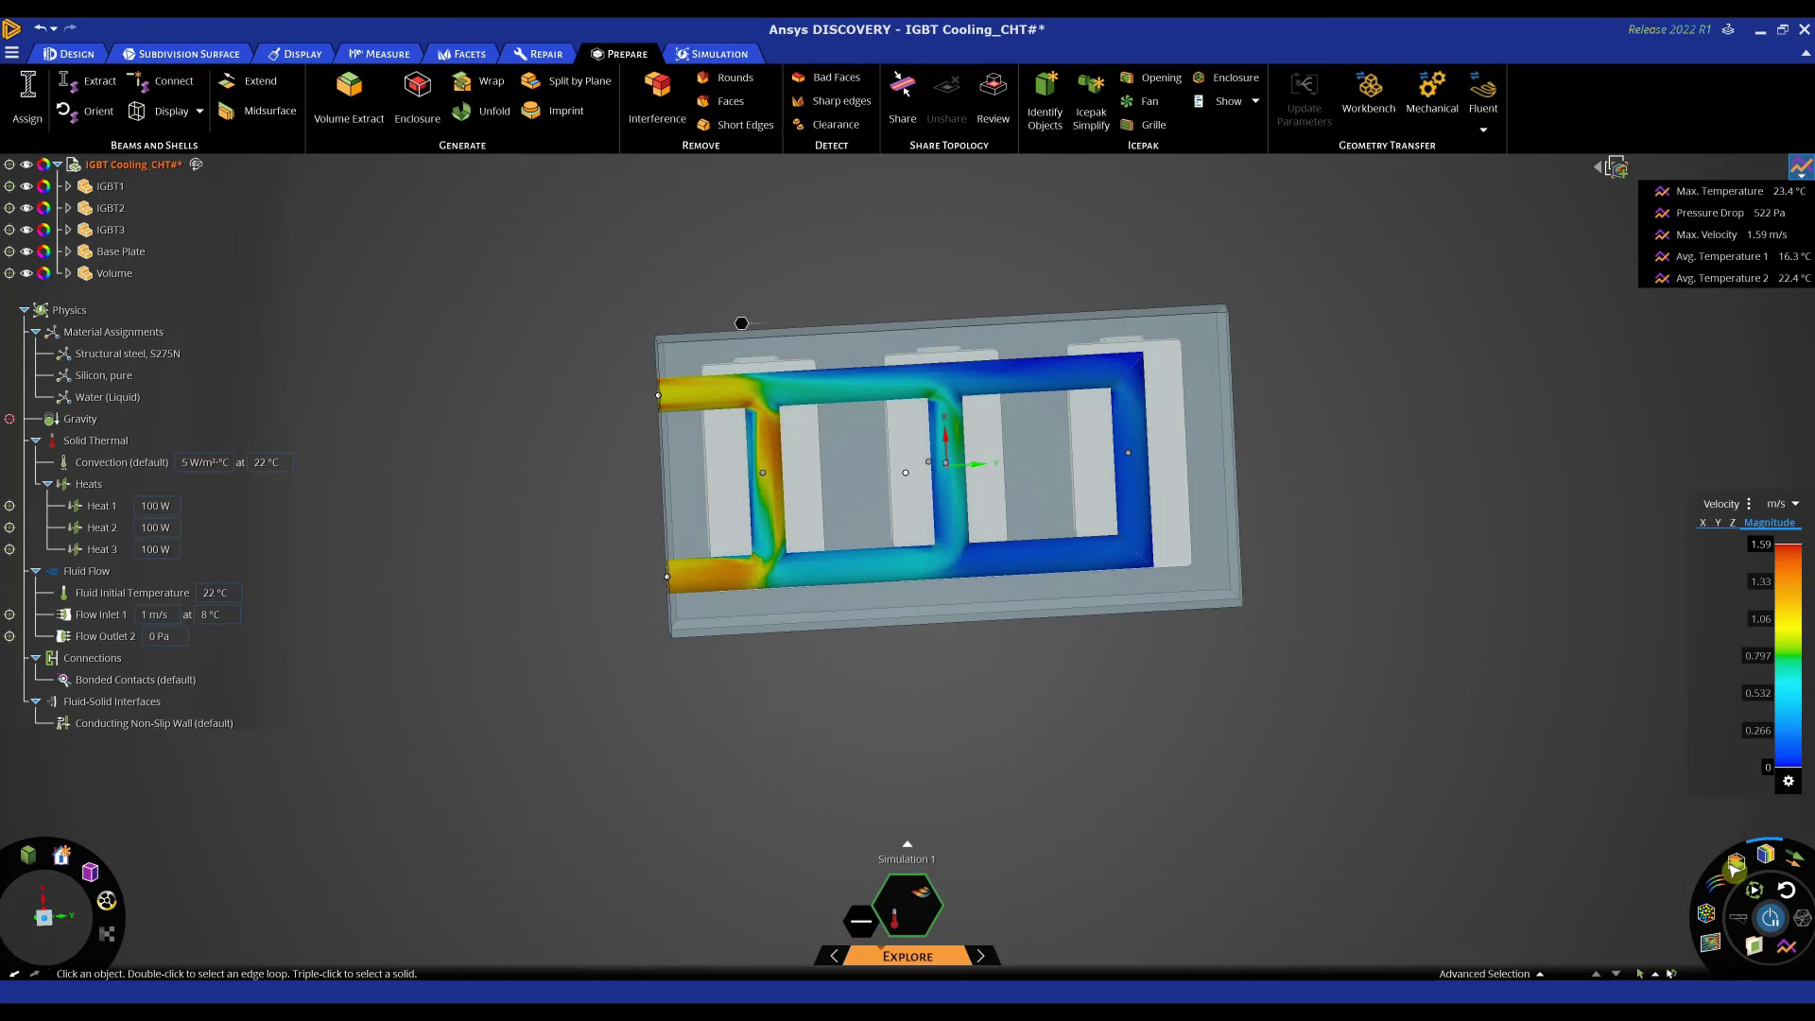
Step: Stop the simulation and fill the two middle cross channels of the base plate
left_click(1770, 918)
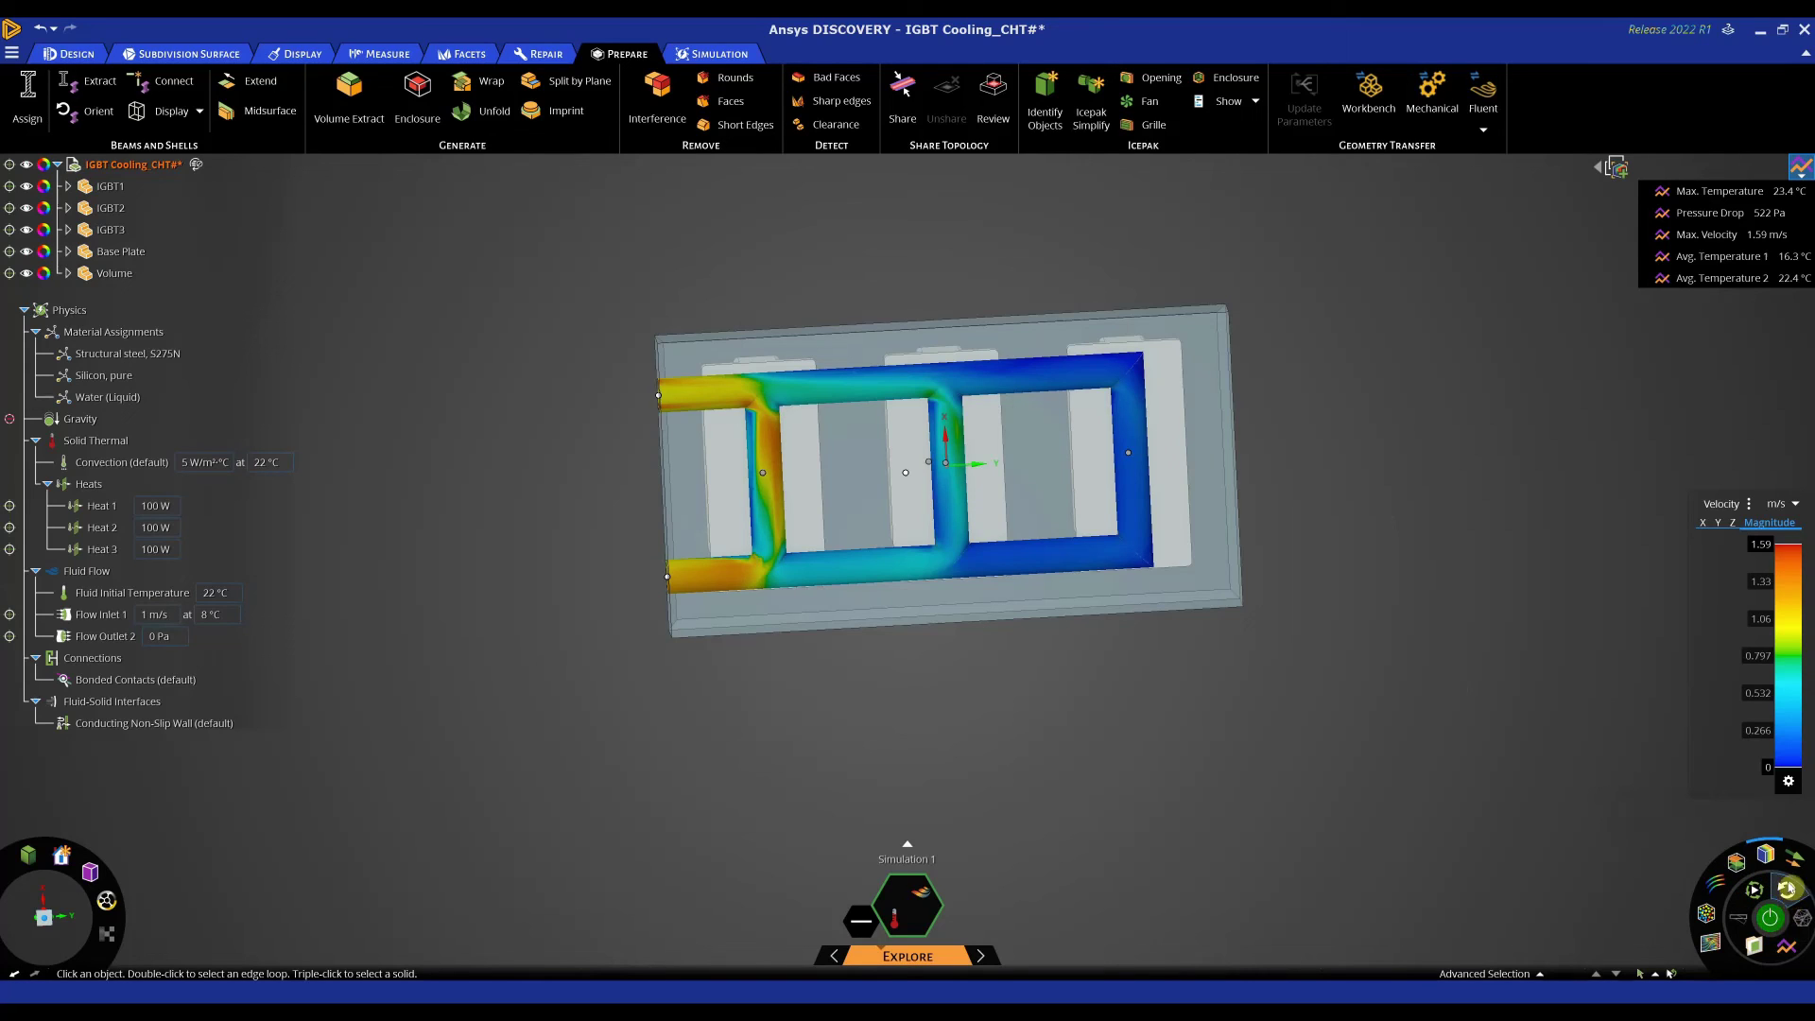
left_click(1787, 889)
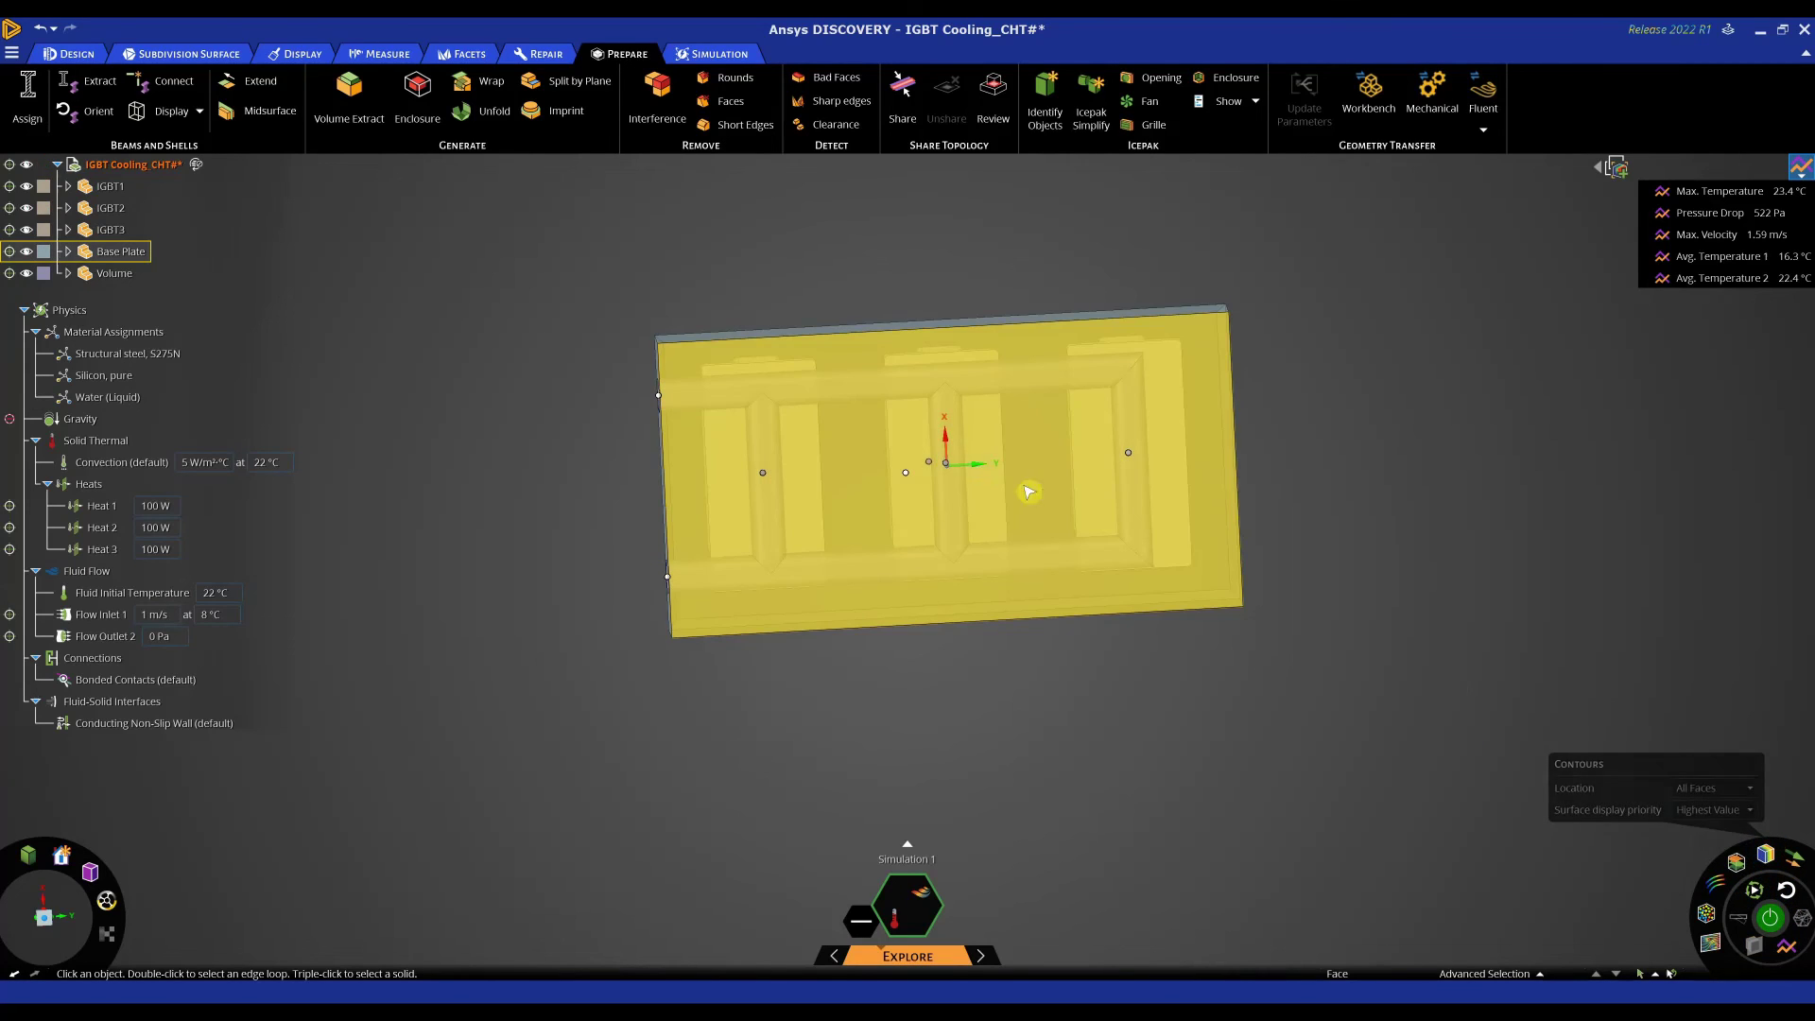
left_click(953, 454)
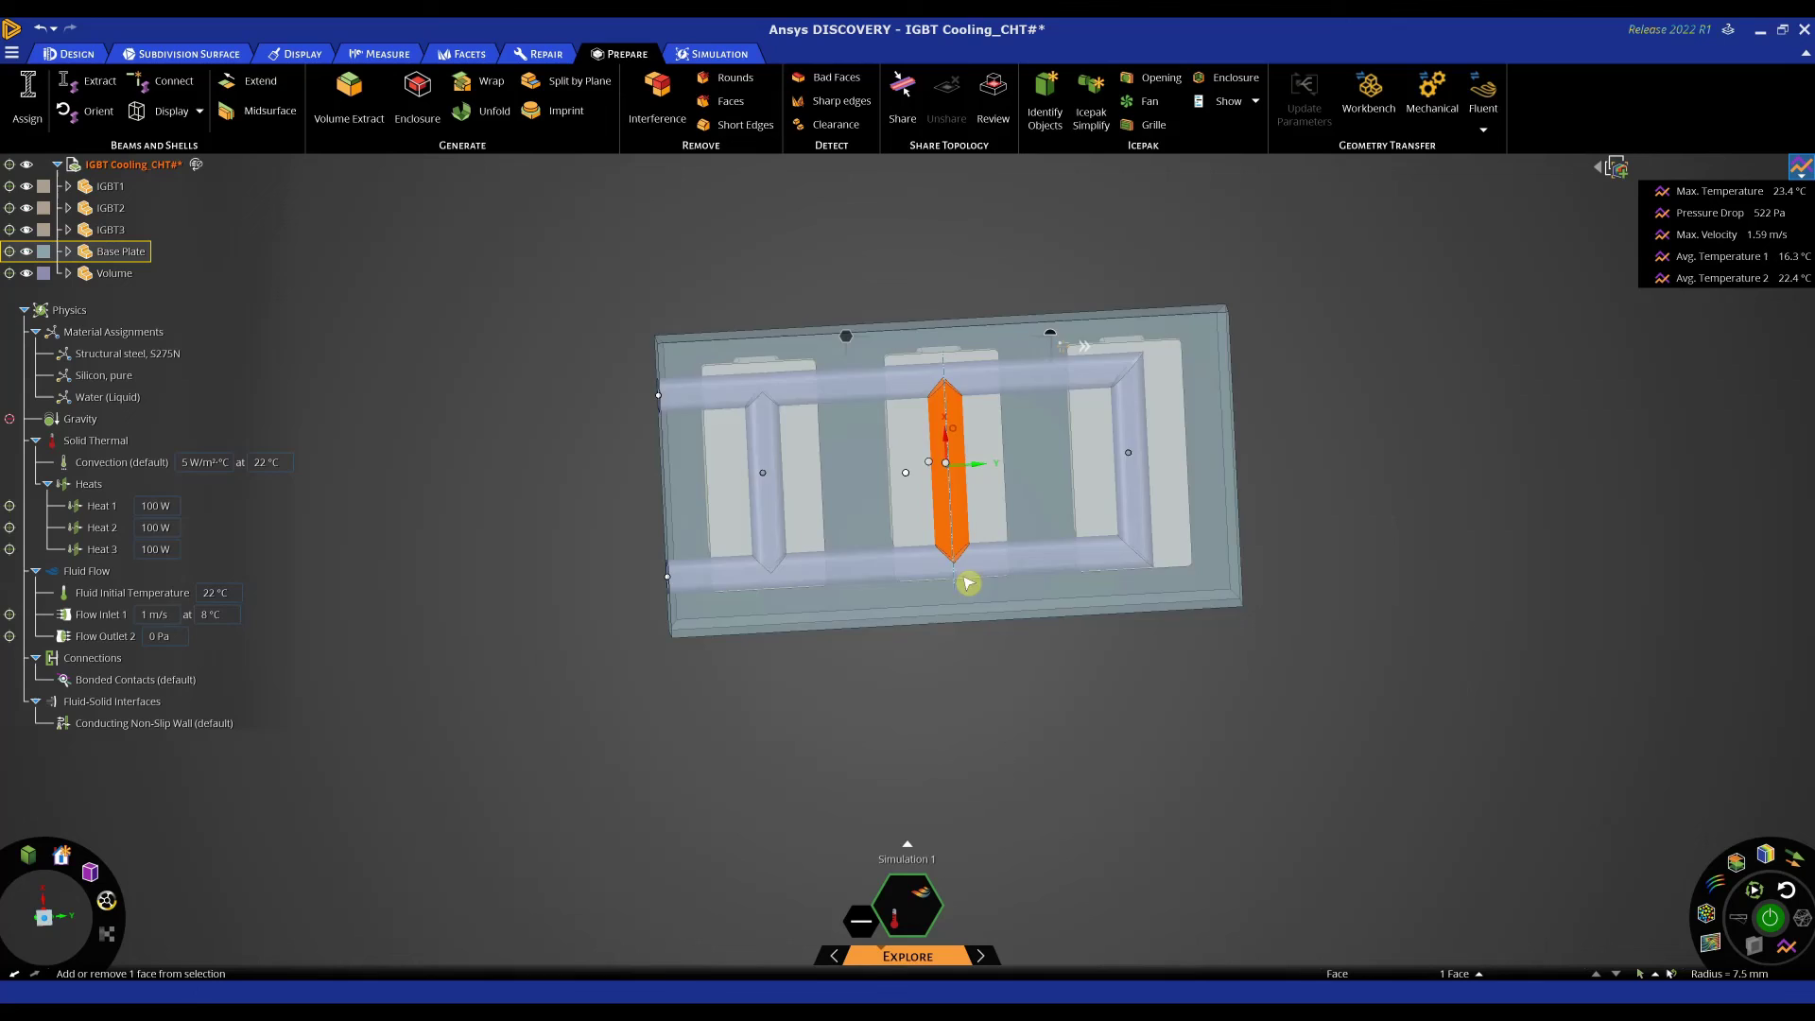
left_click(773, 441, "ctrl")
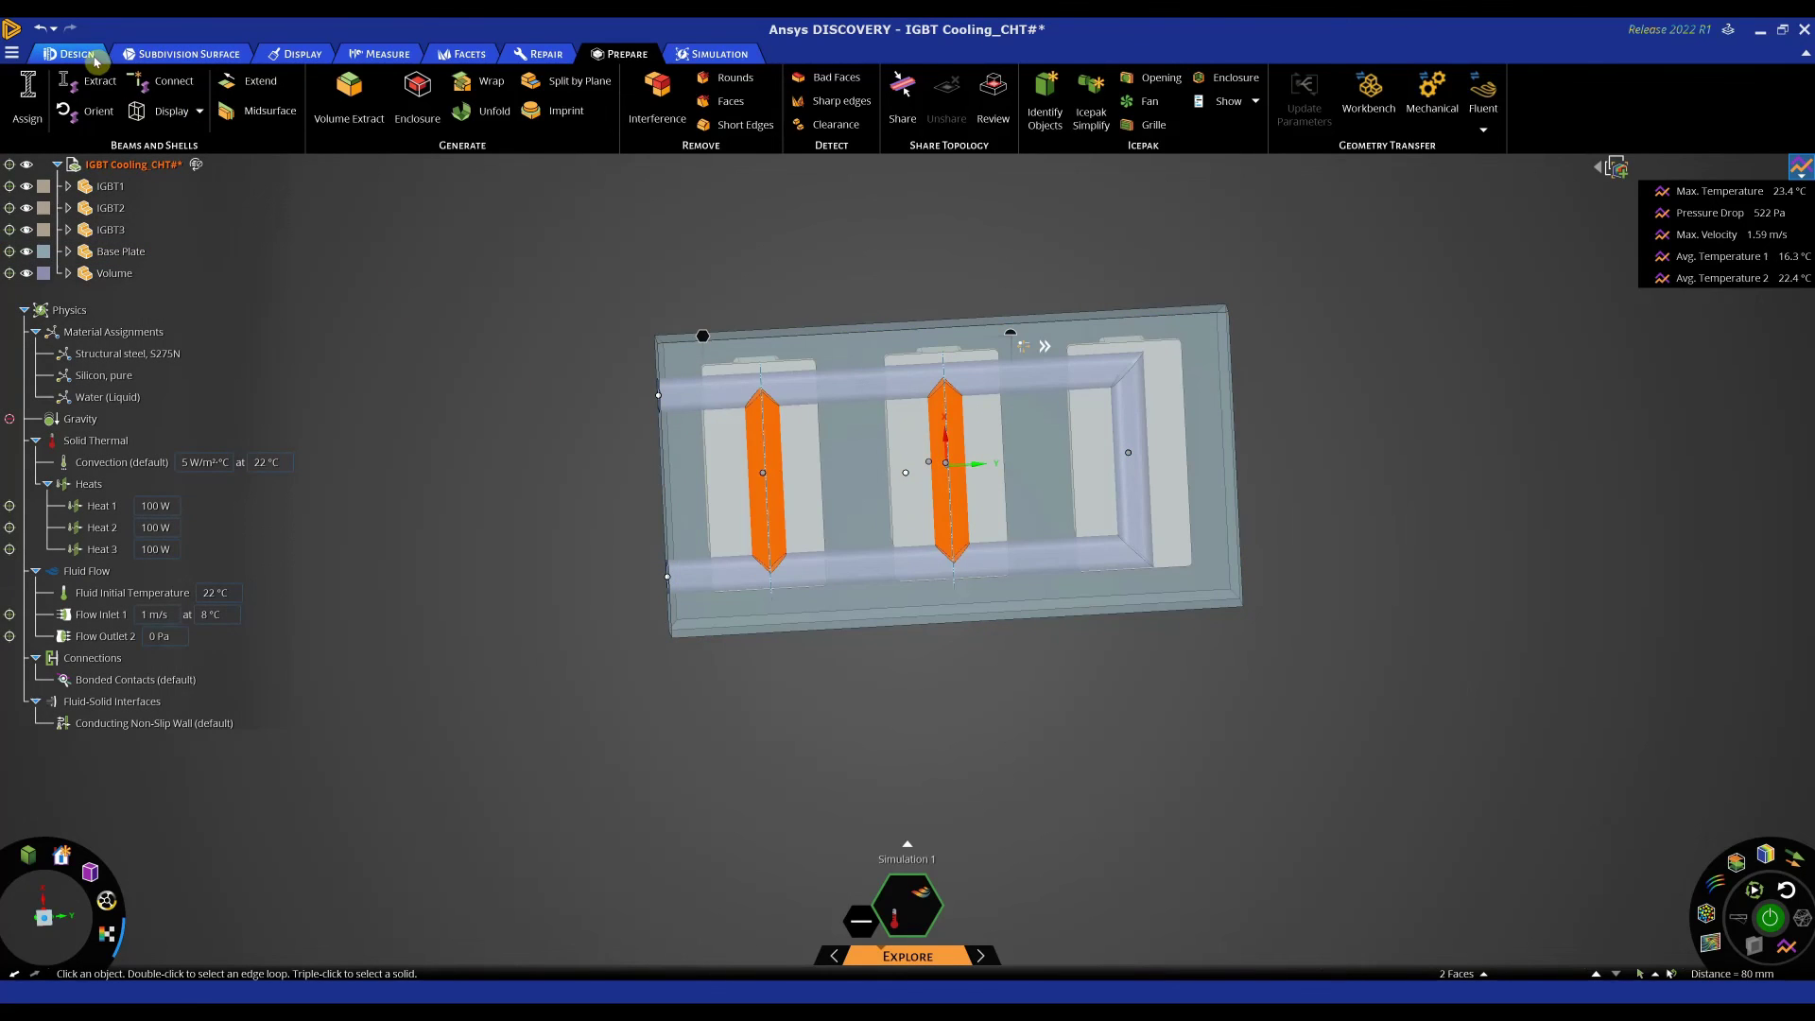
key("s")
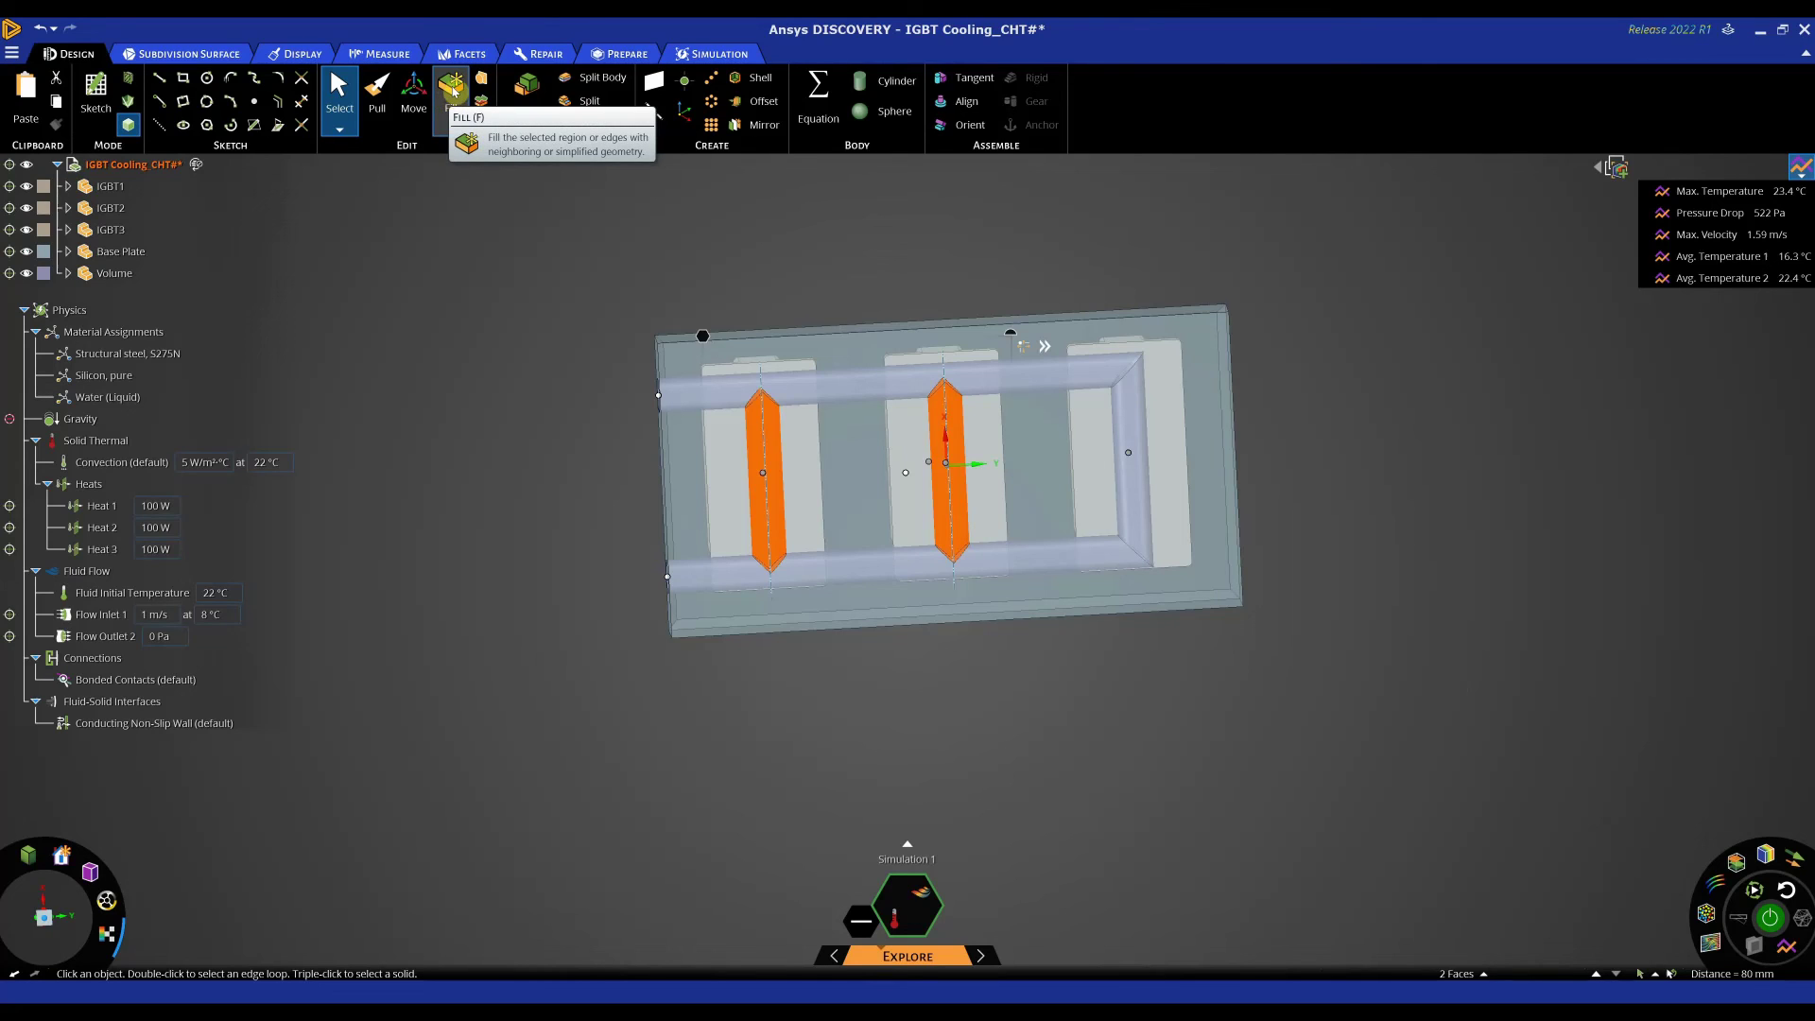
left_click(454, 90)
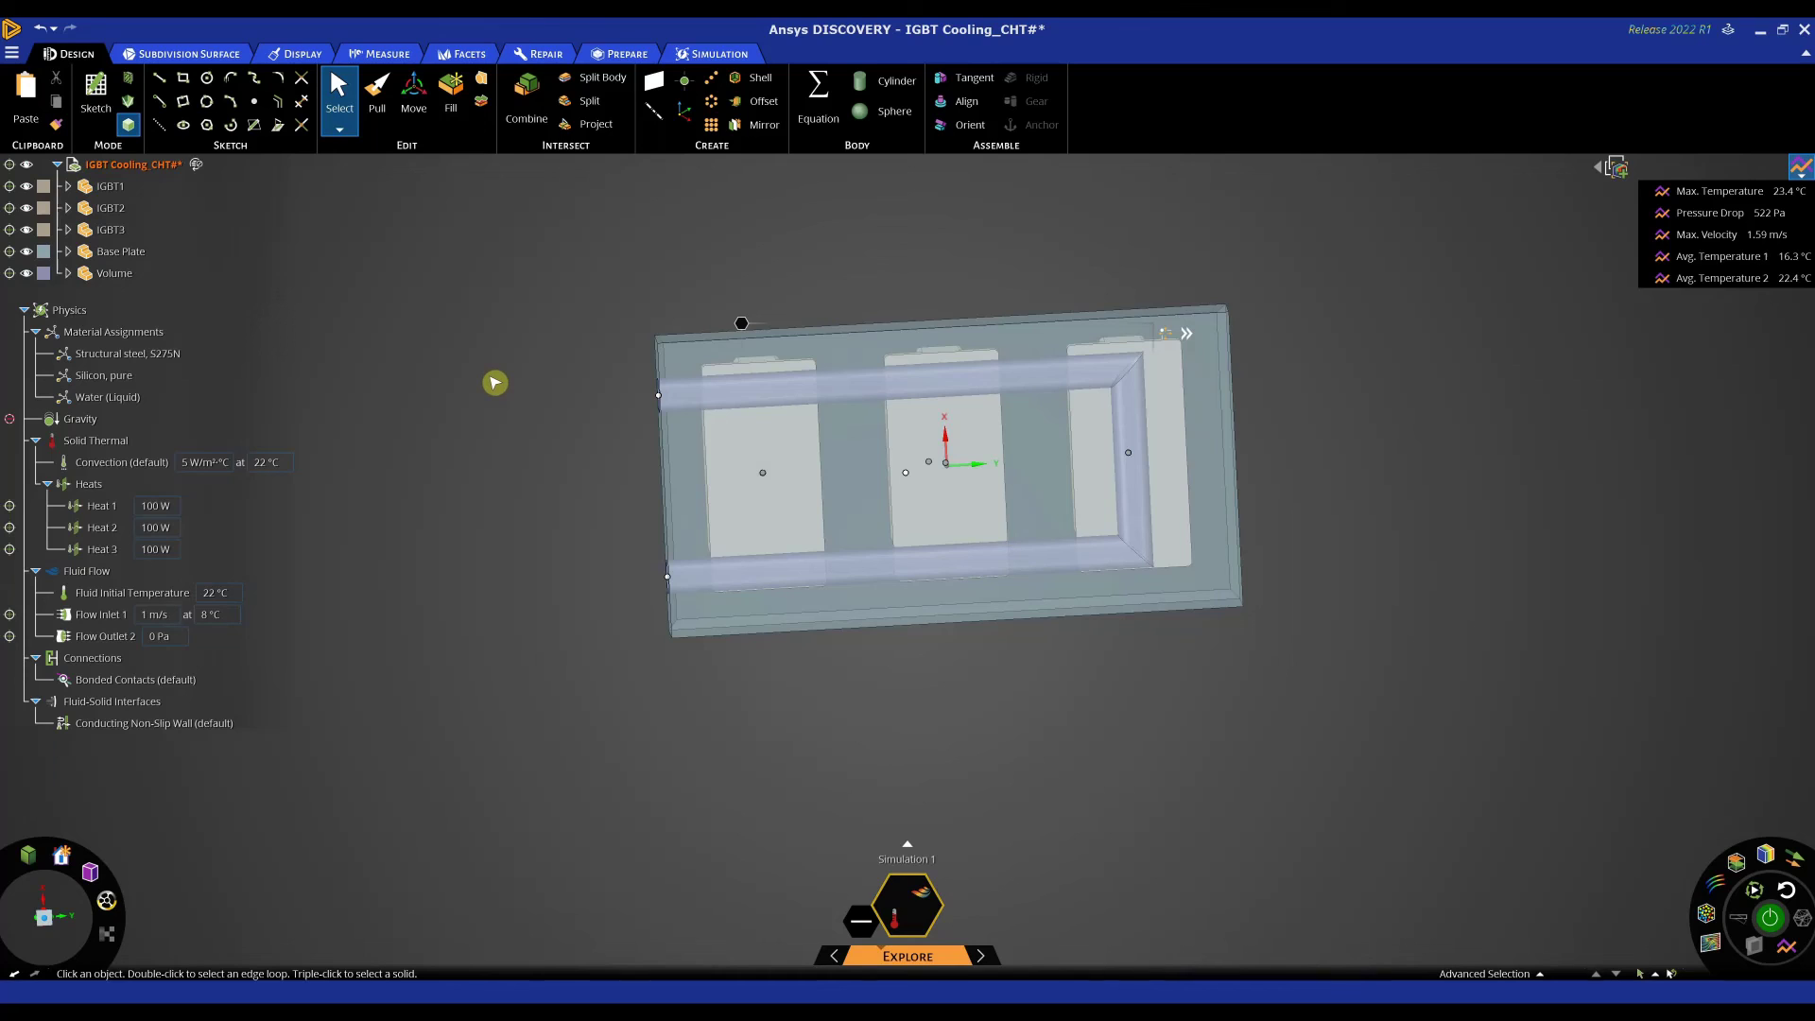
middle_click_drag(1324, 279, 1337, 397)
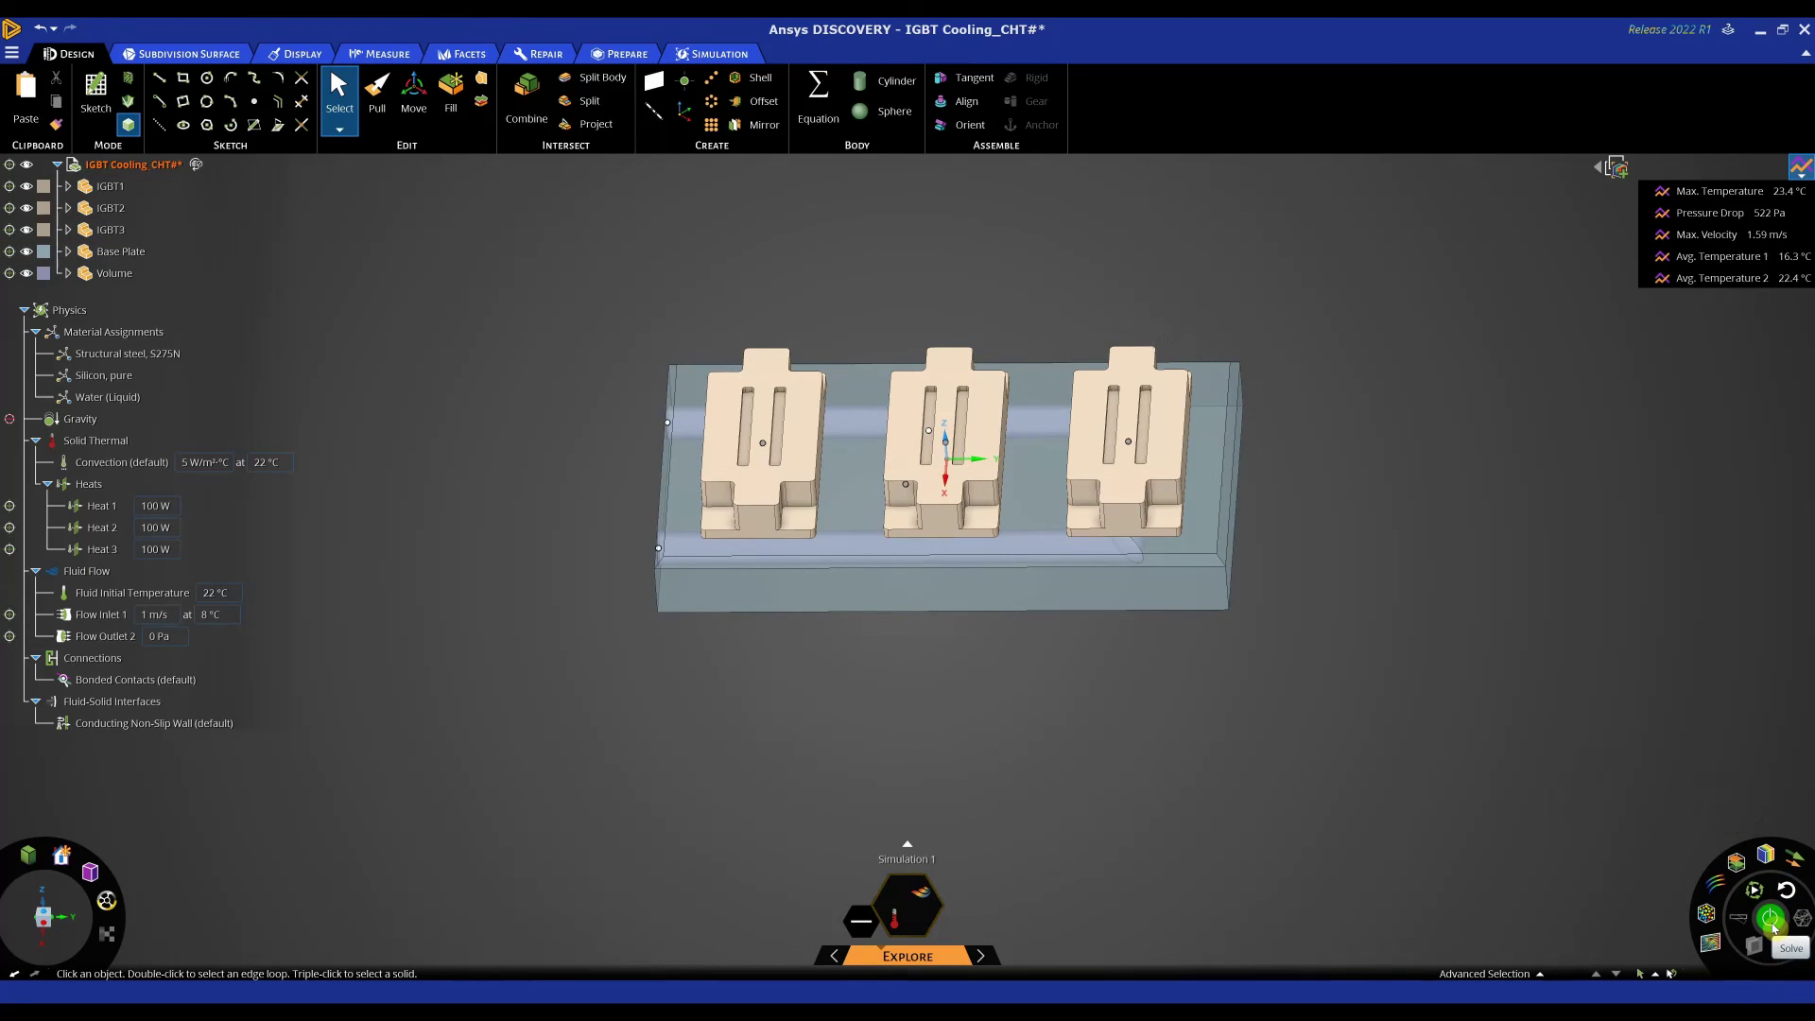
Step: Re-solve the modified plate, show Temperature contours, and select the Avg. Temperature 2 monitor
left_click(1772, 922)
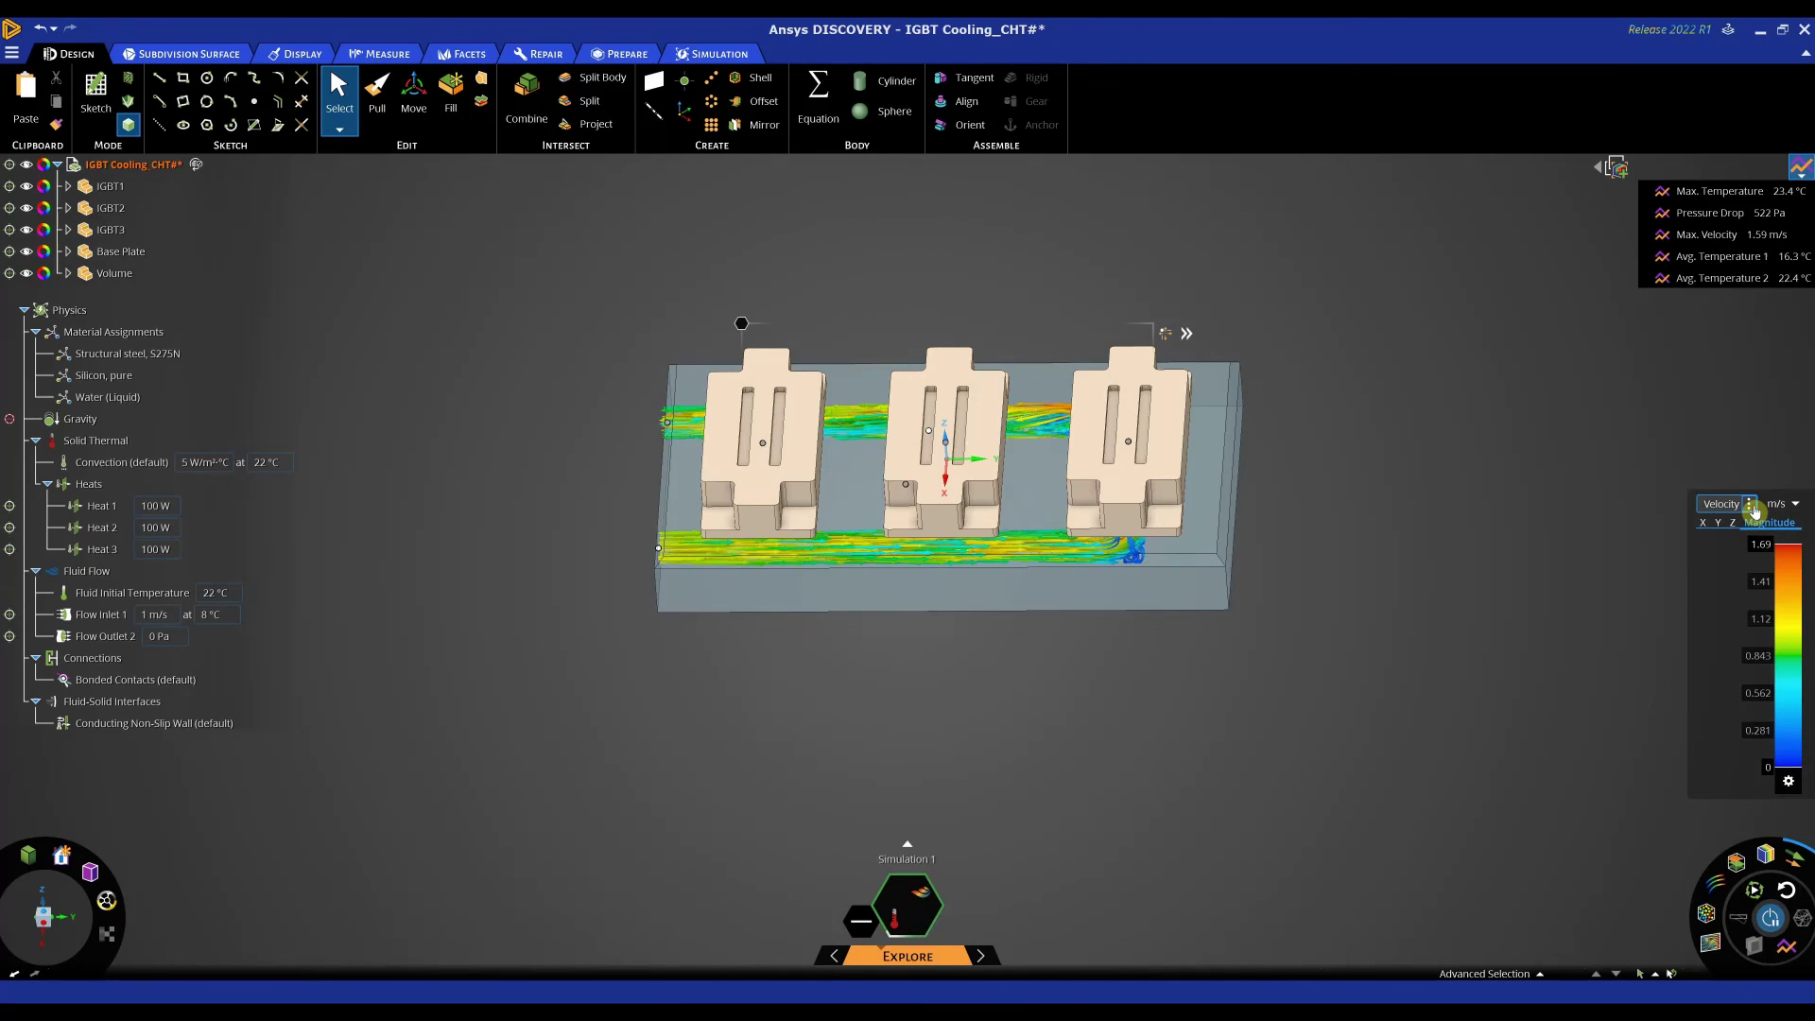
left_click(1771, 859)
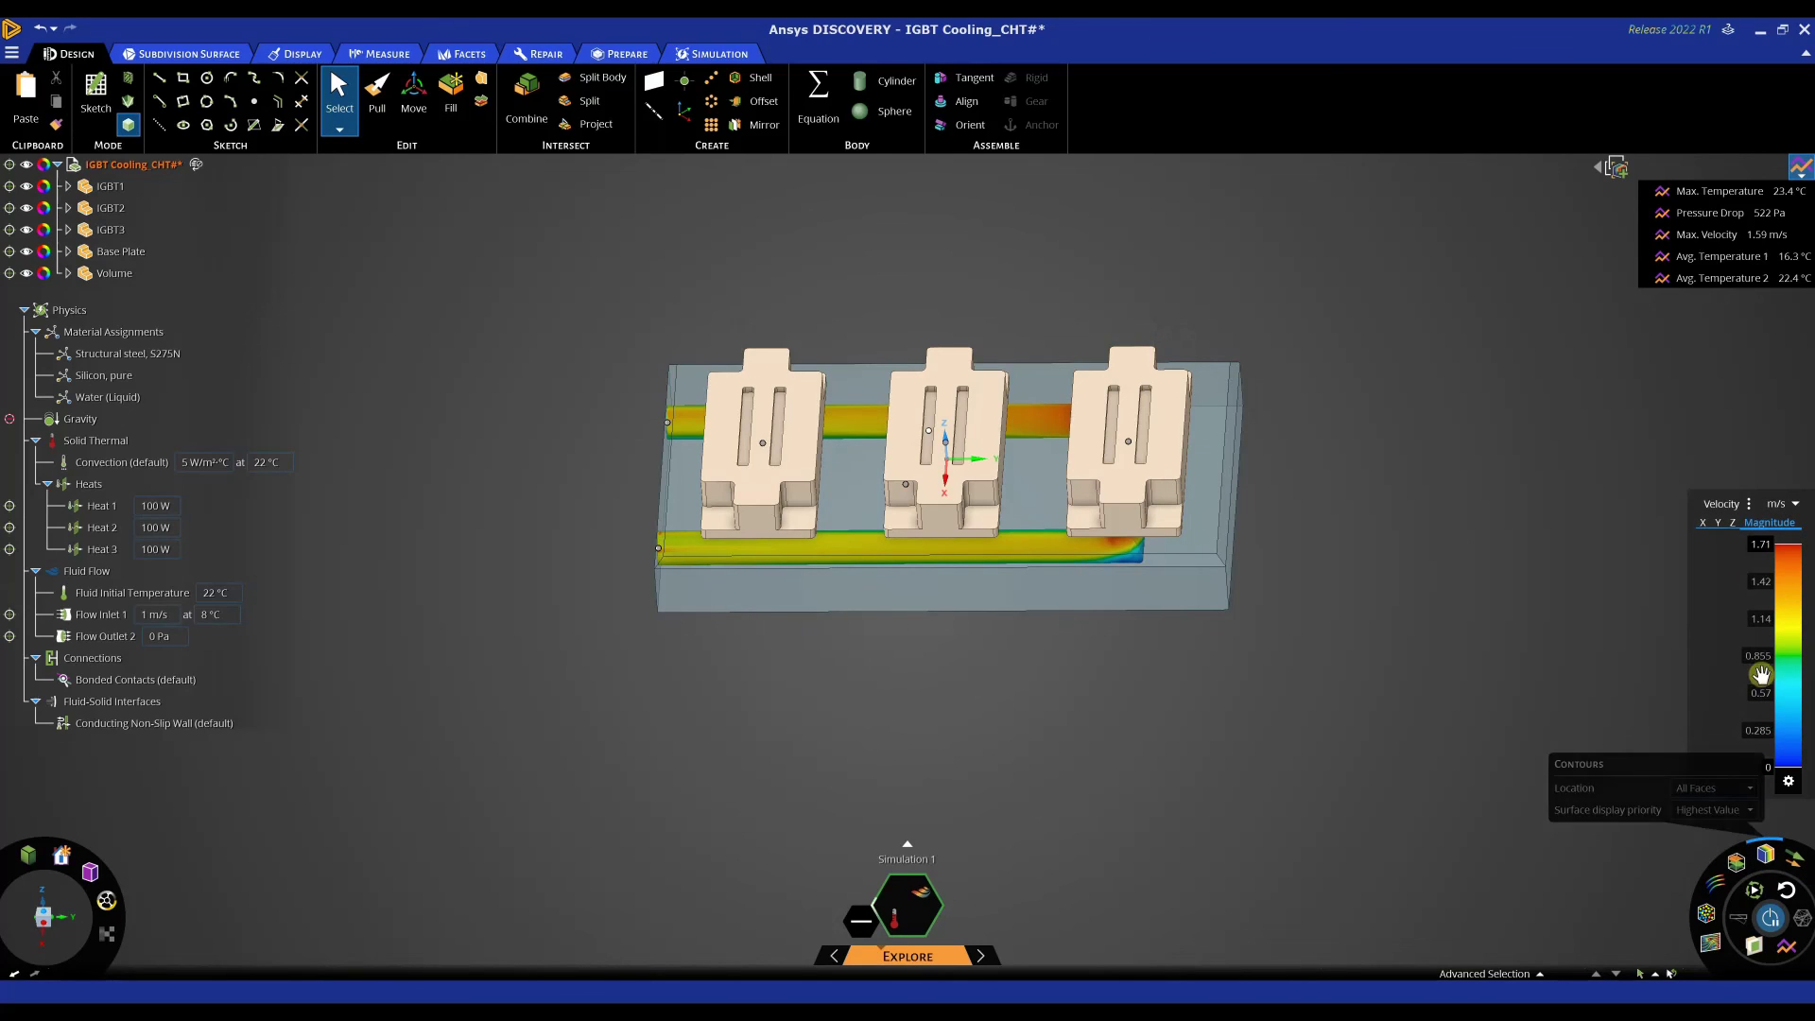
left_click(1739, 504)
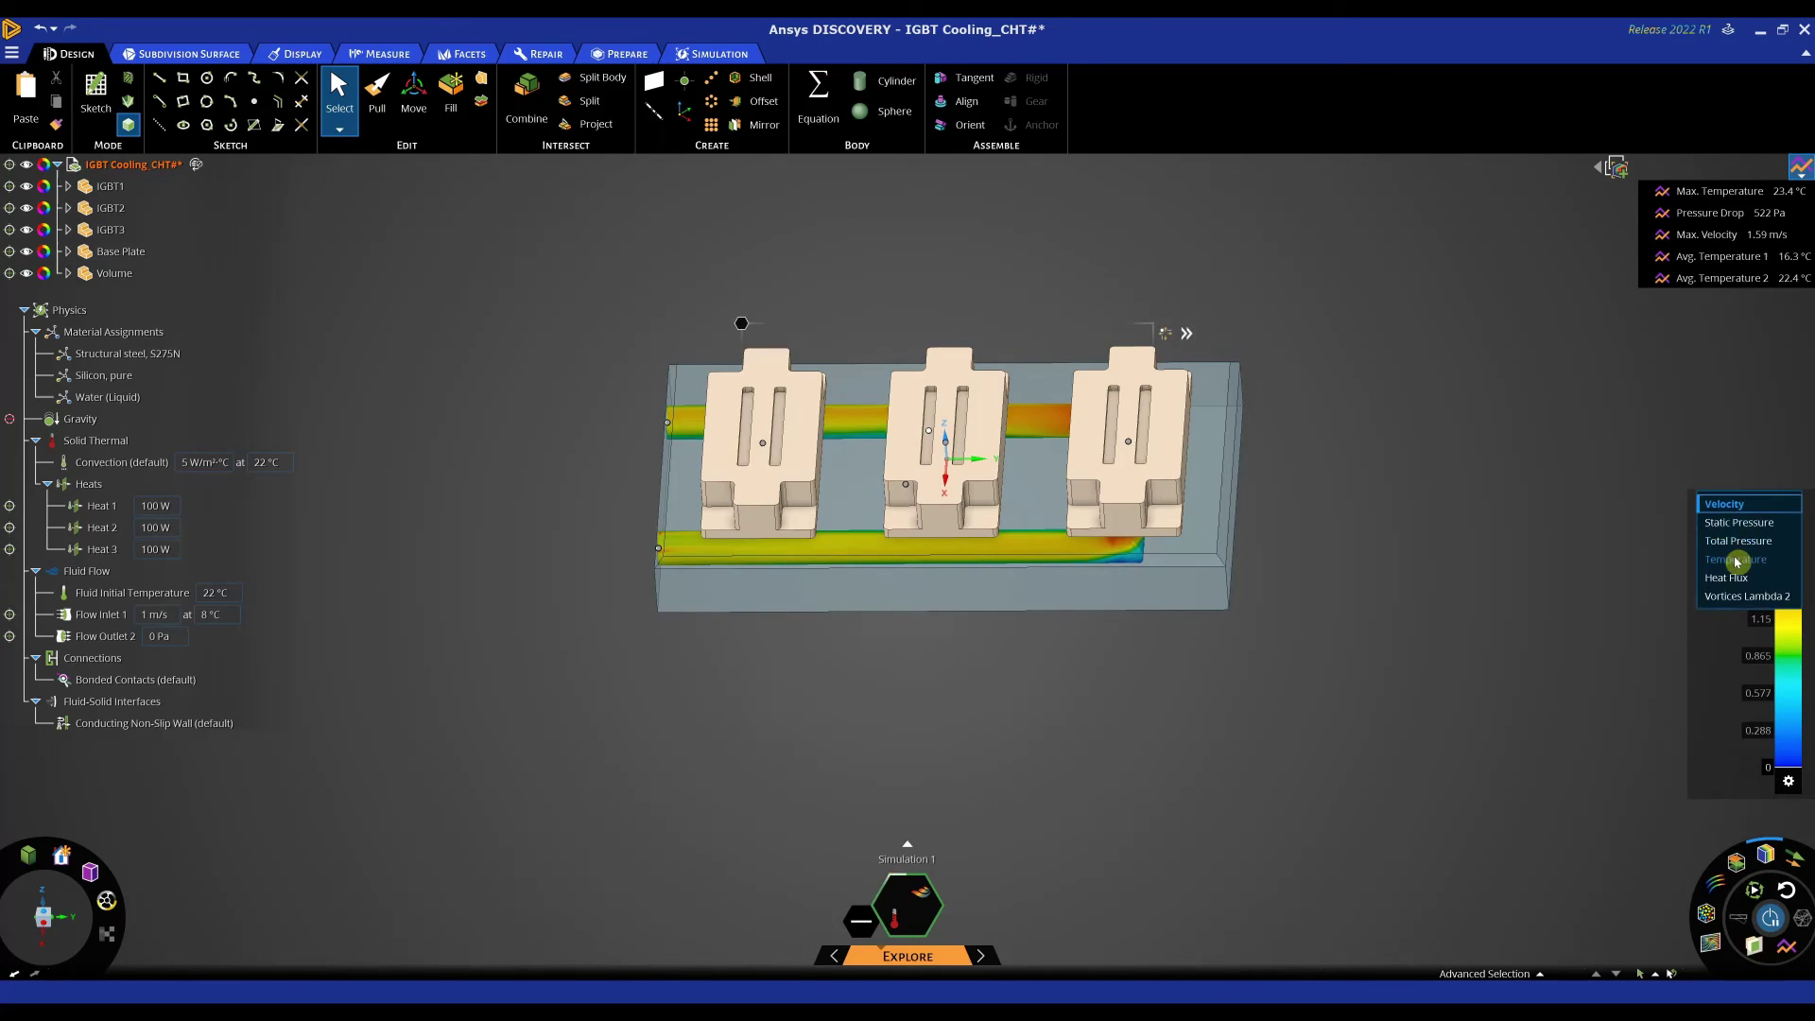
left_click(1735, 559)
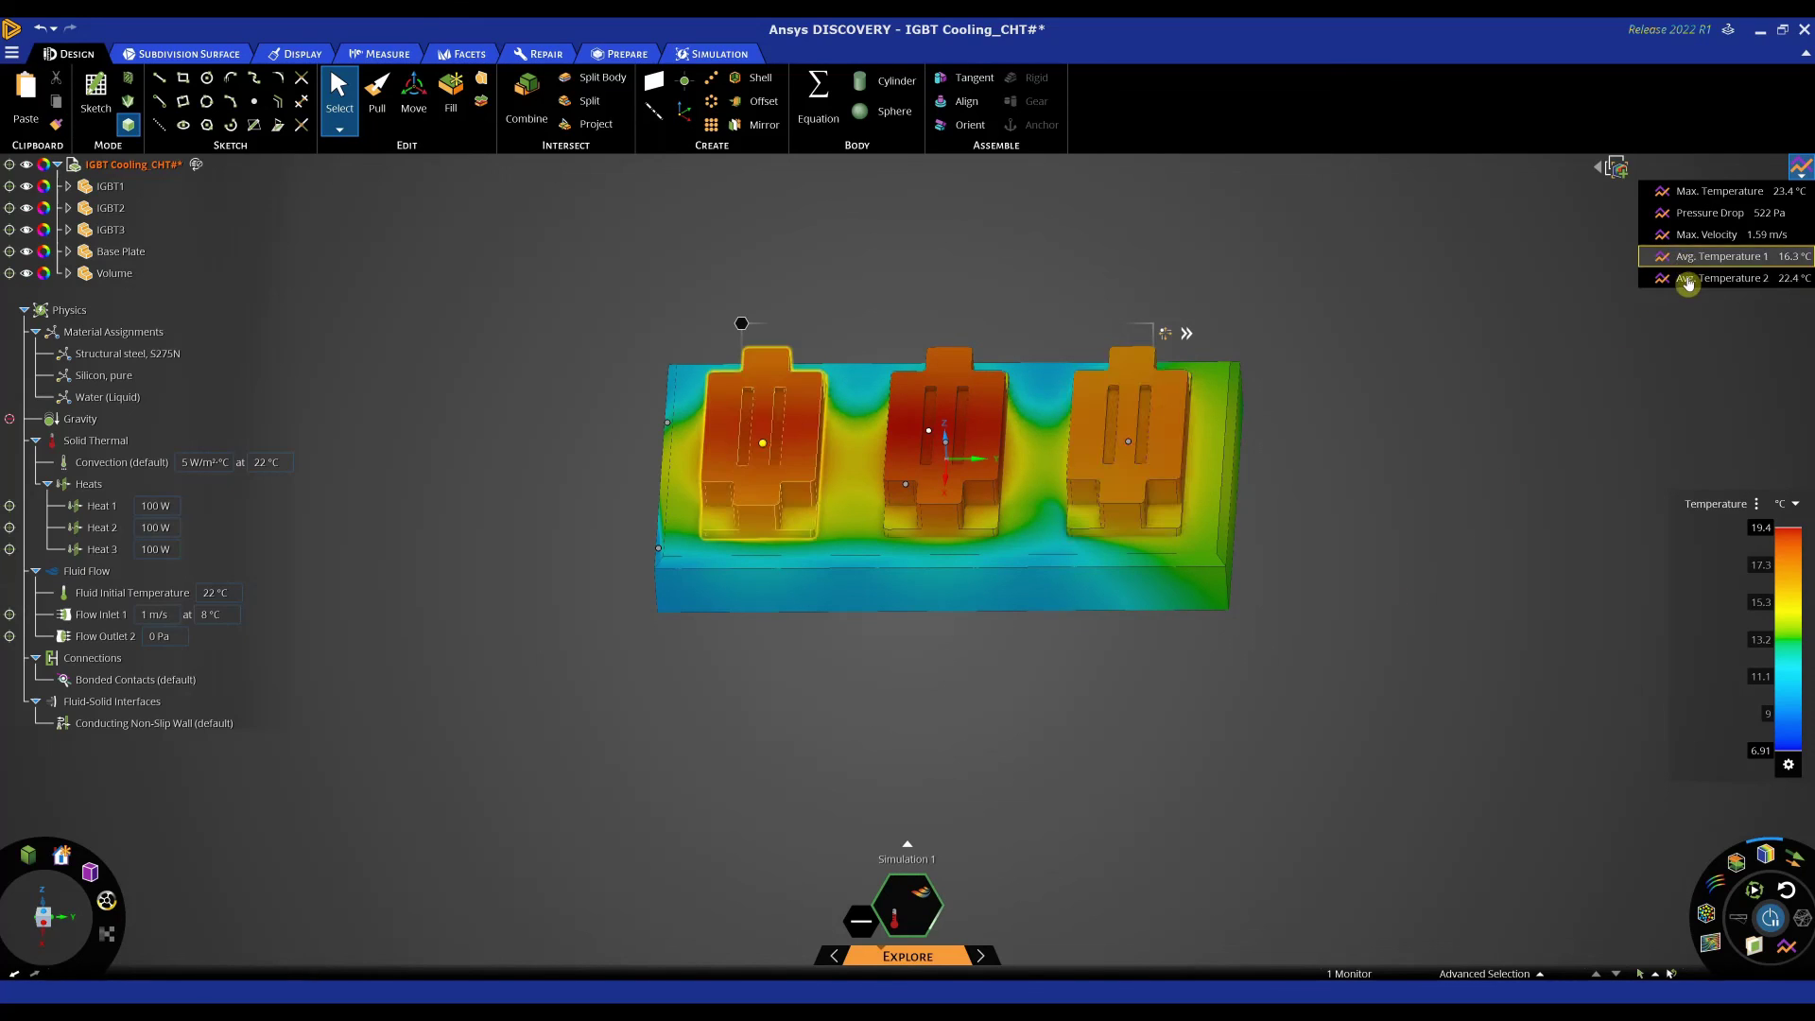
left_click(1692, 278)
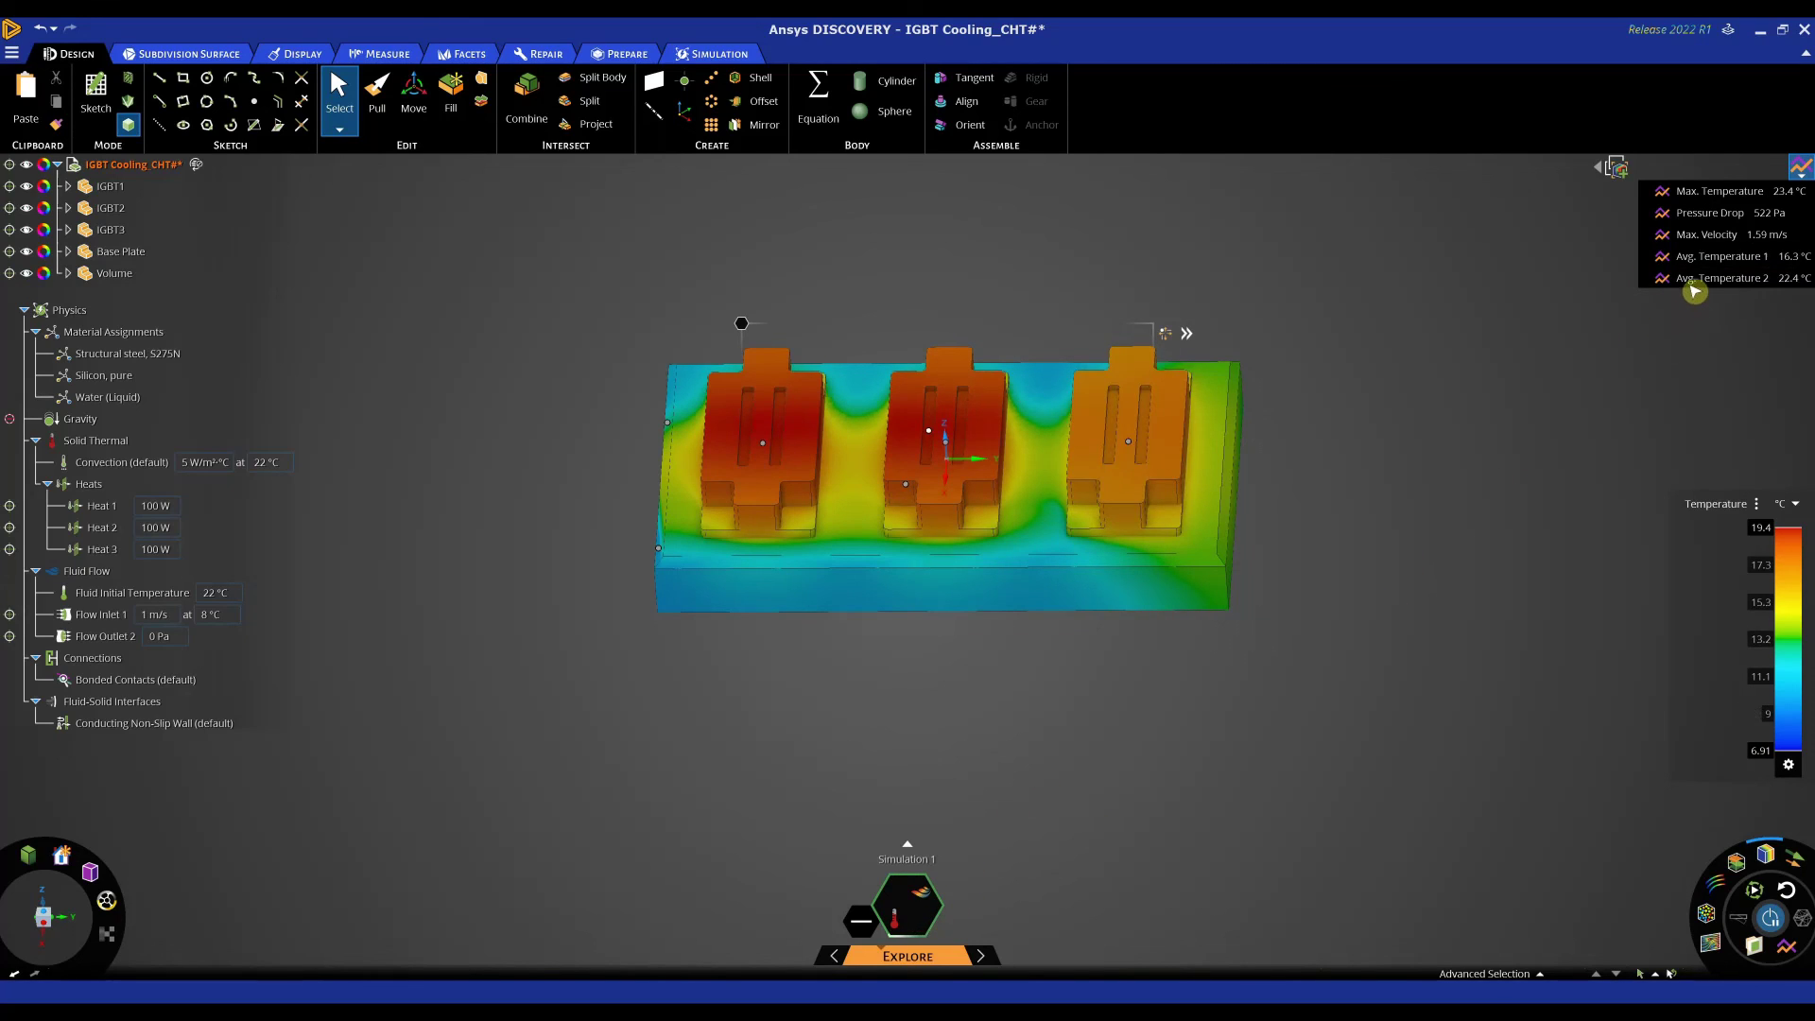
Step: Open and arrange both monitor charts: IGBT3 falls to 16.7 °C, IGBT1 rises to 18.2 °C
left_click(1692, 284)
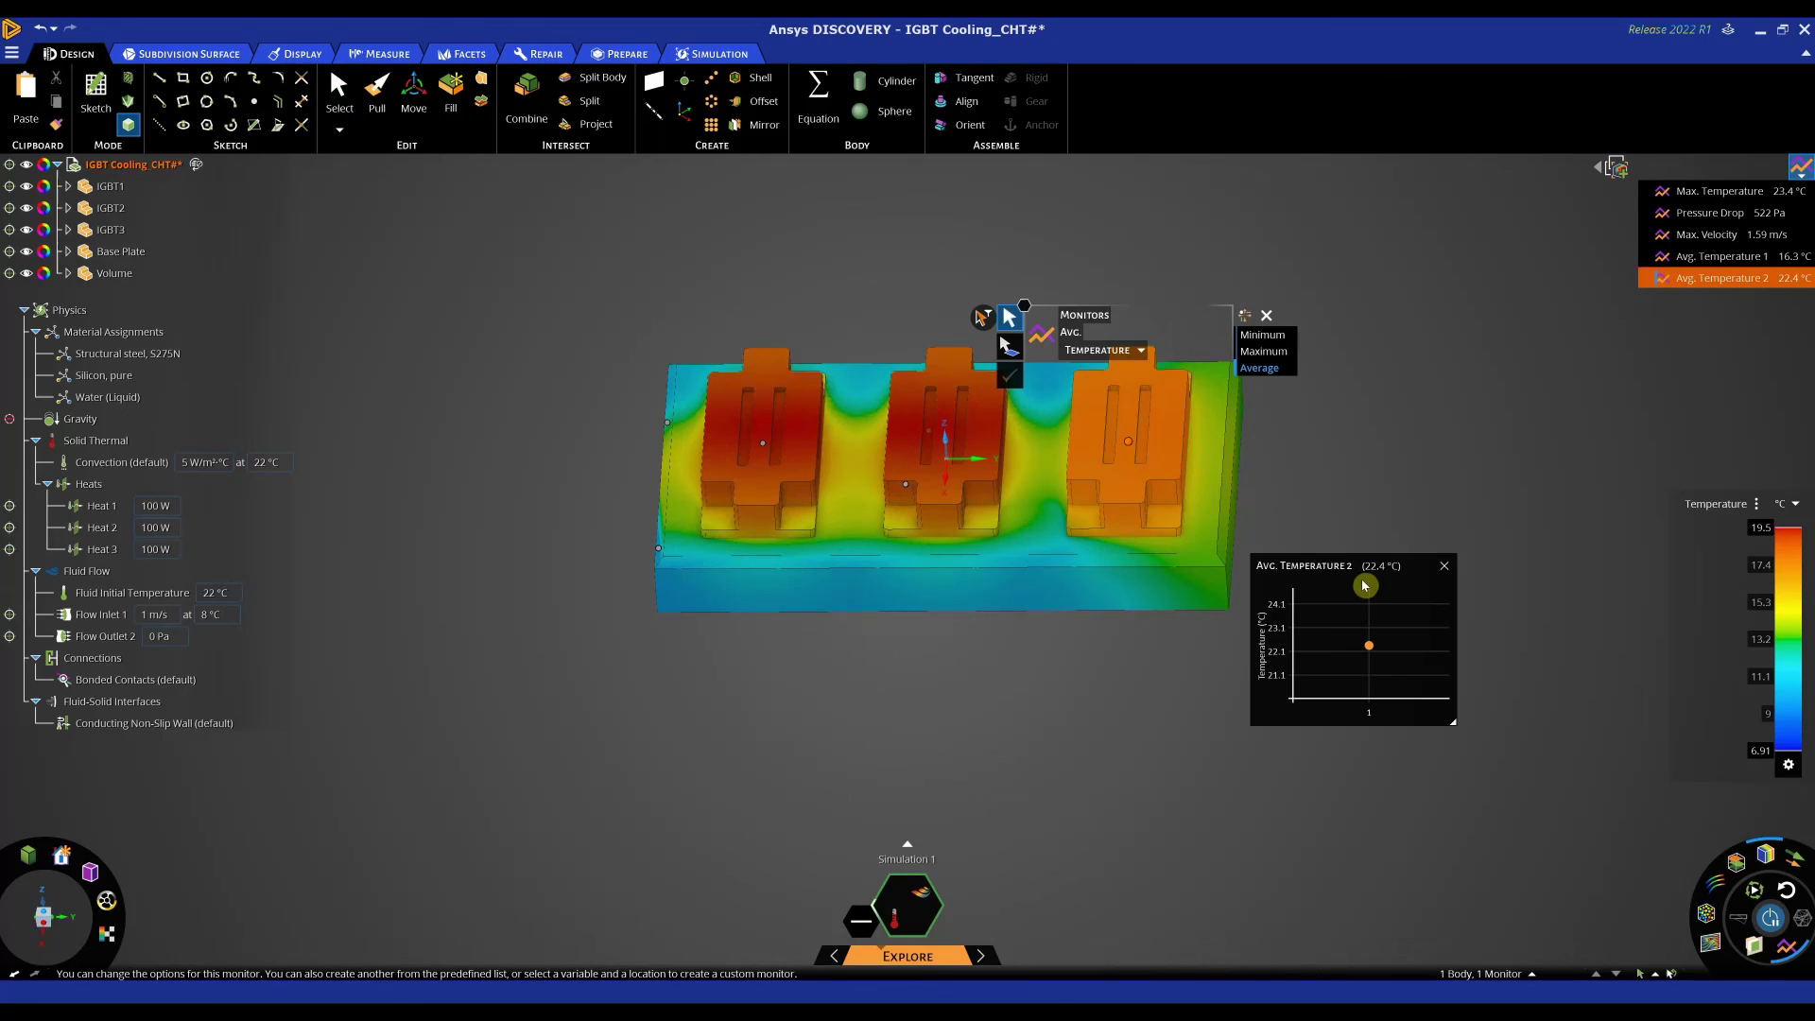
left_click_drag(1368, 566, 1482, 403)
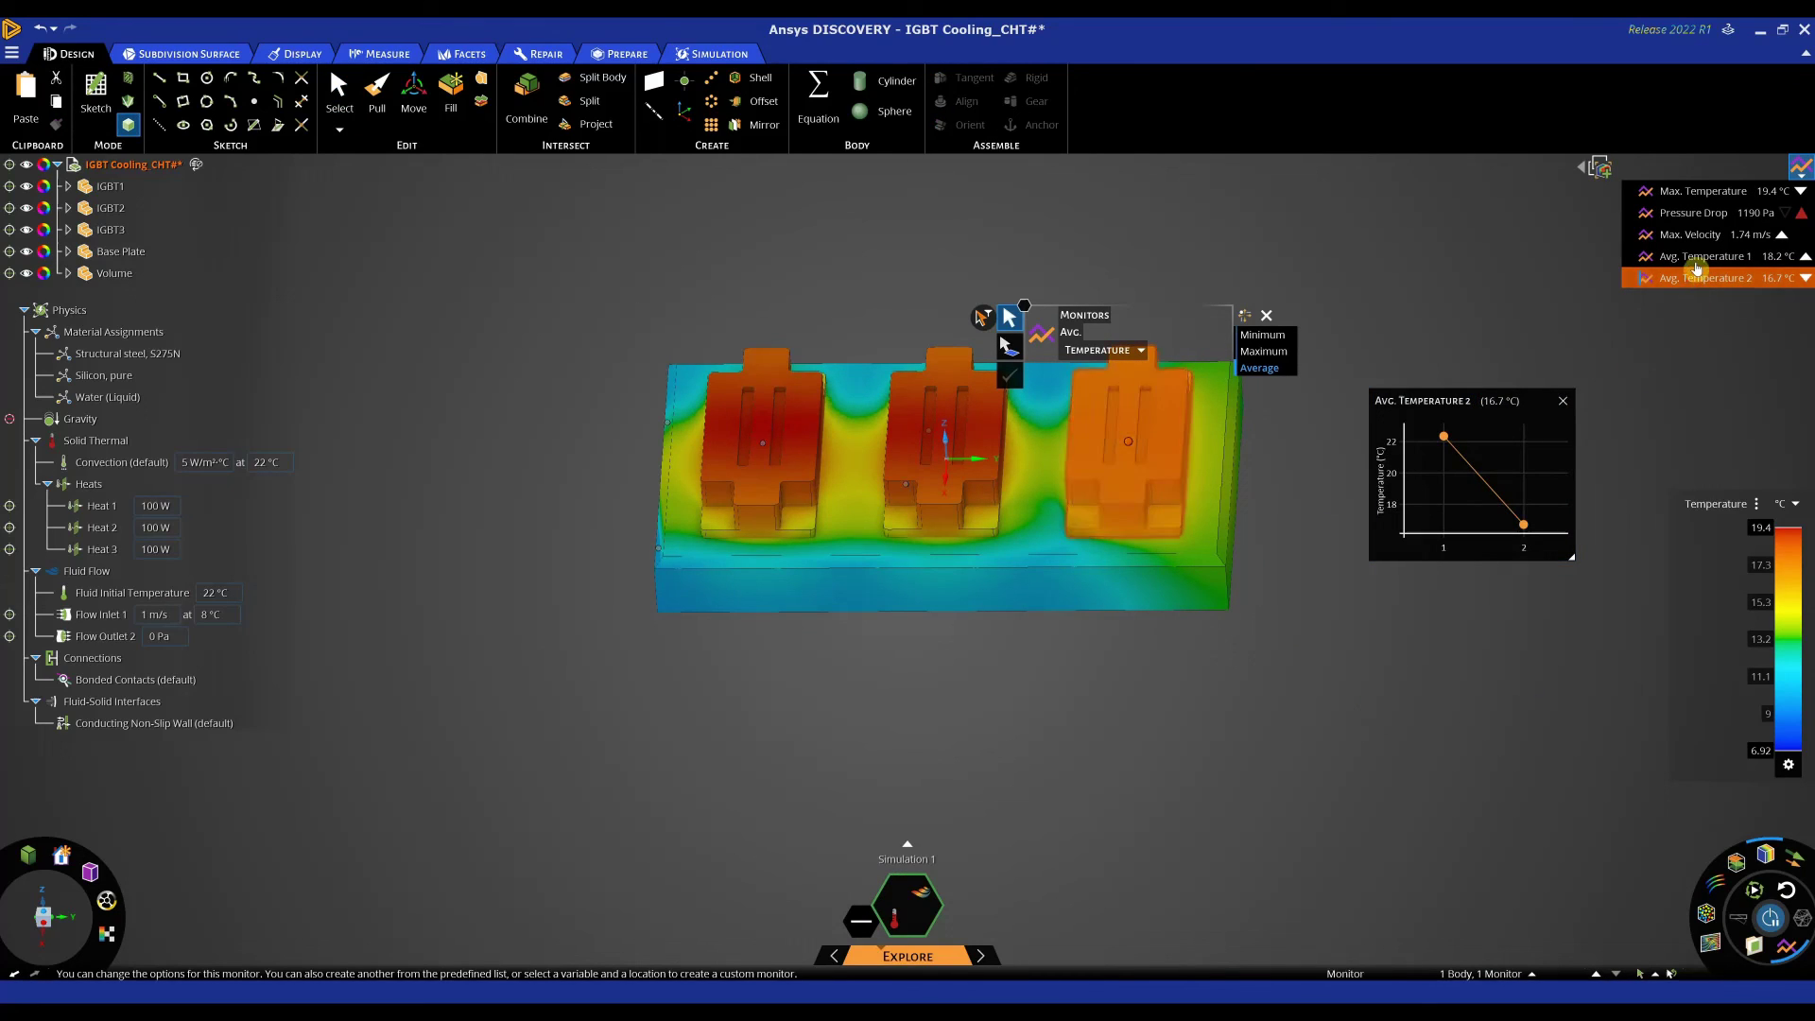
mouse_move(1446, 441)
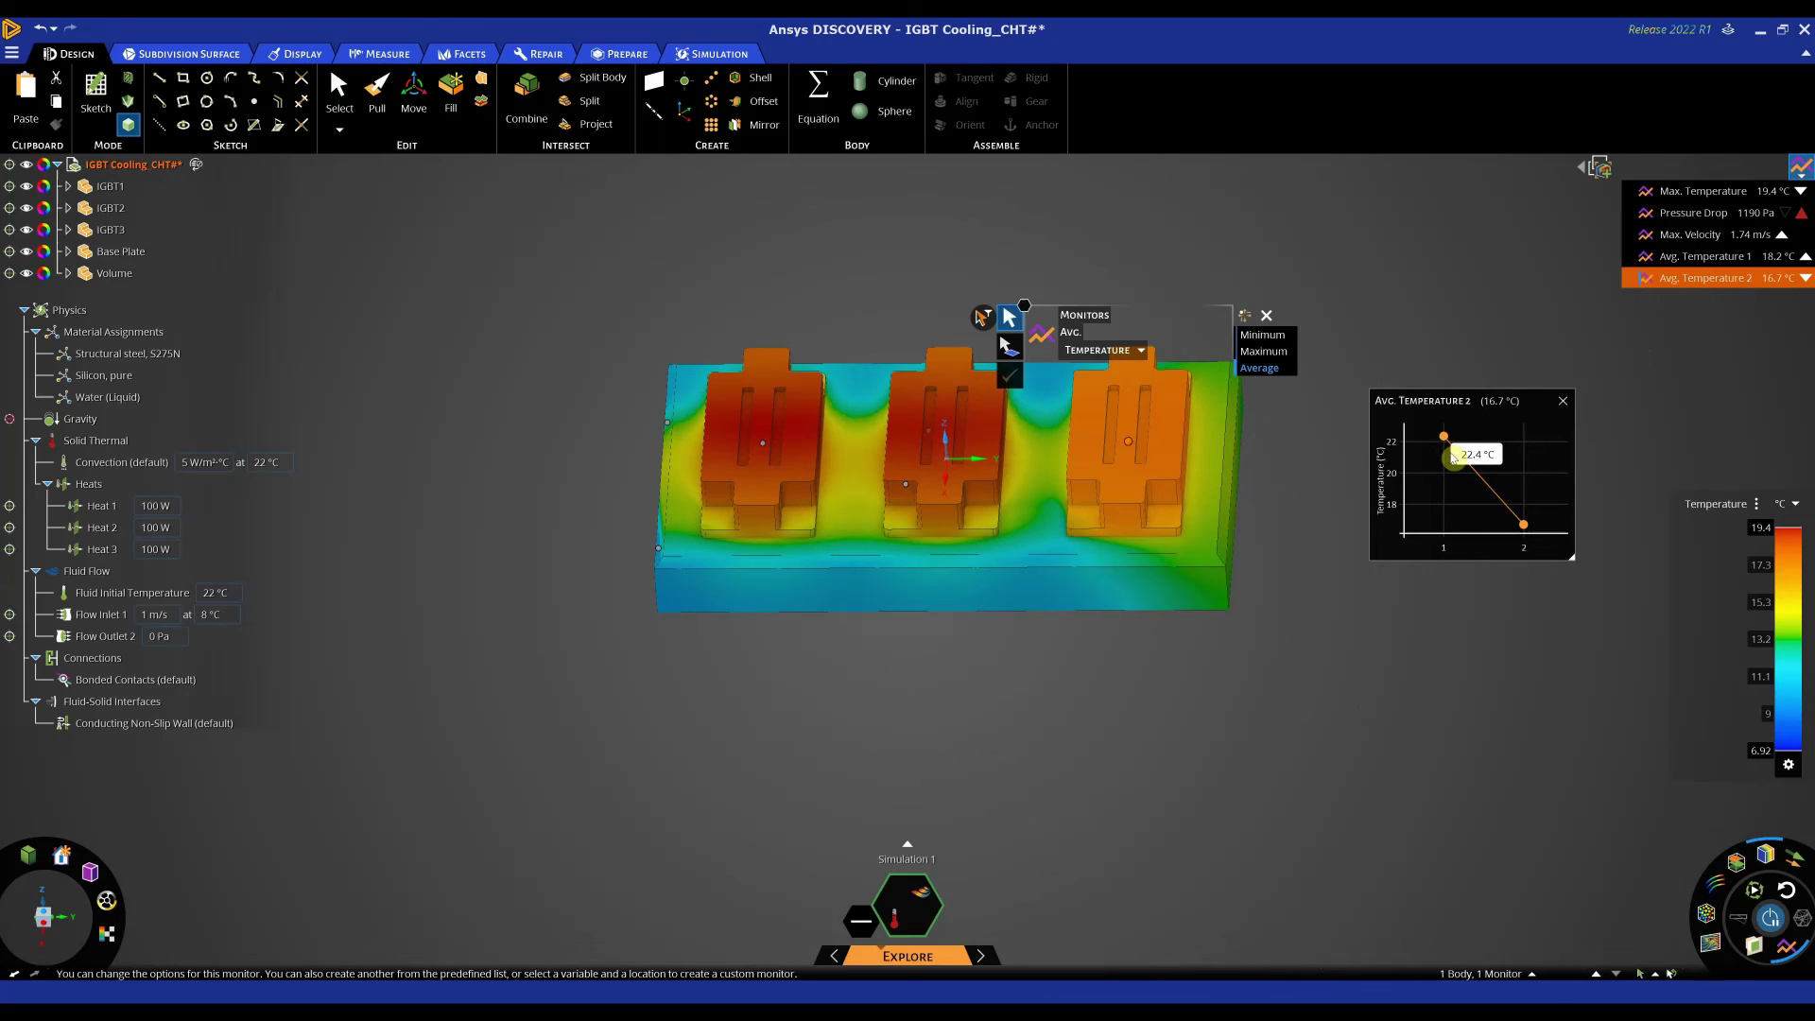
mouse_move(1523, 527)
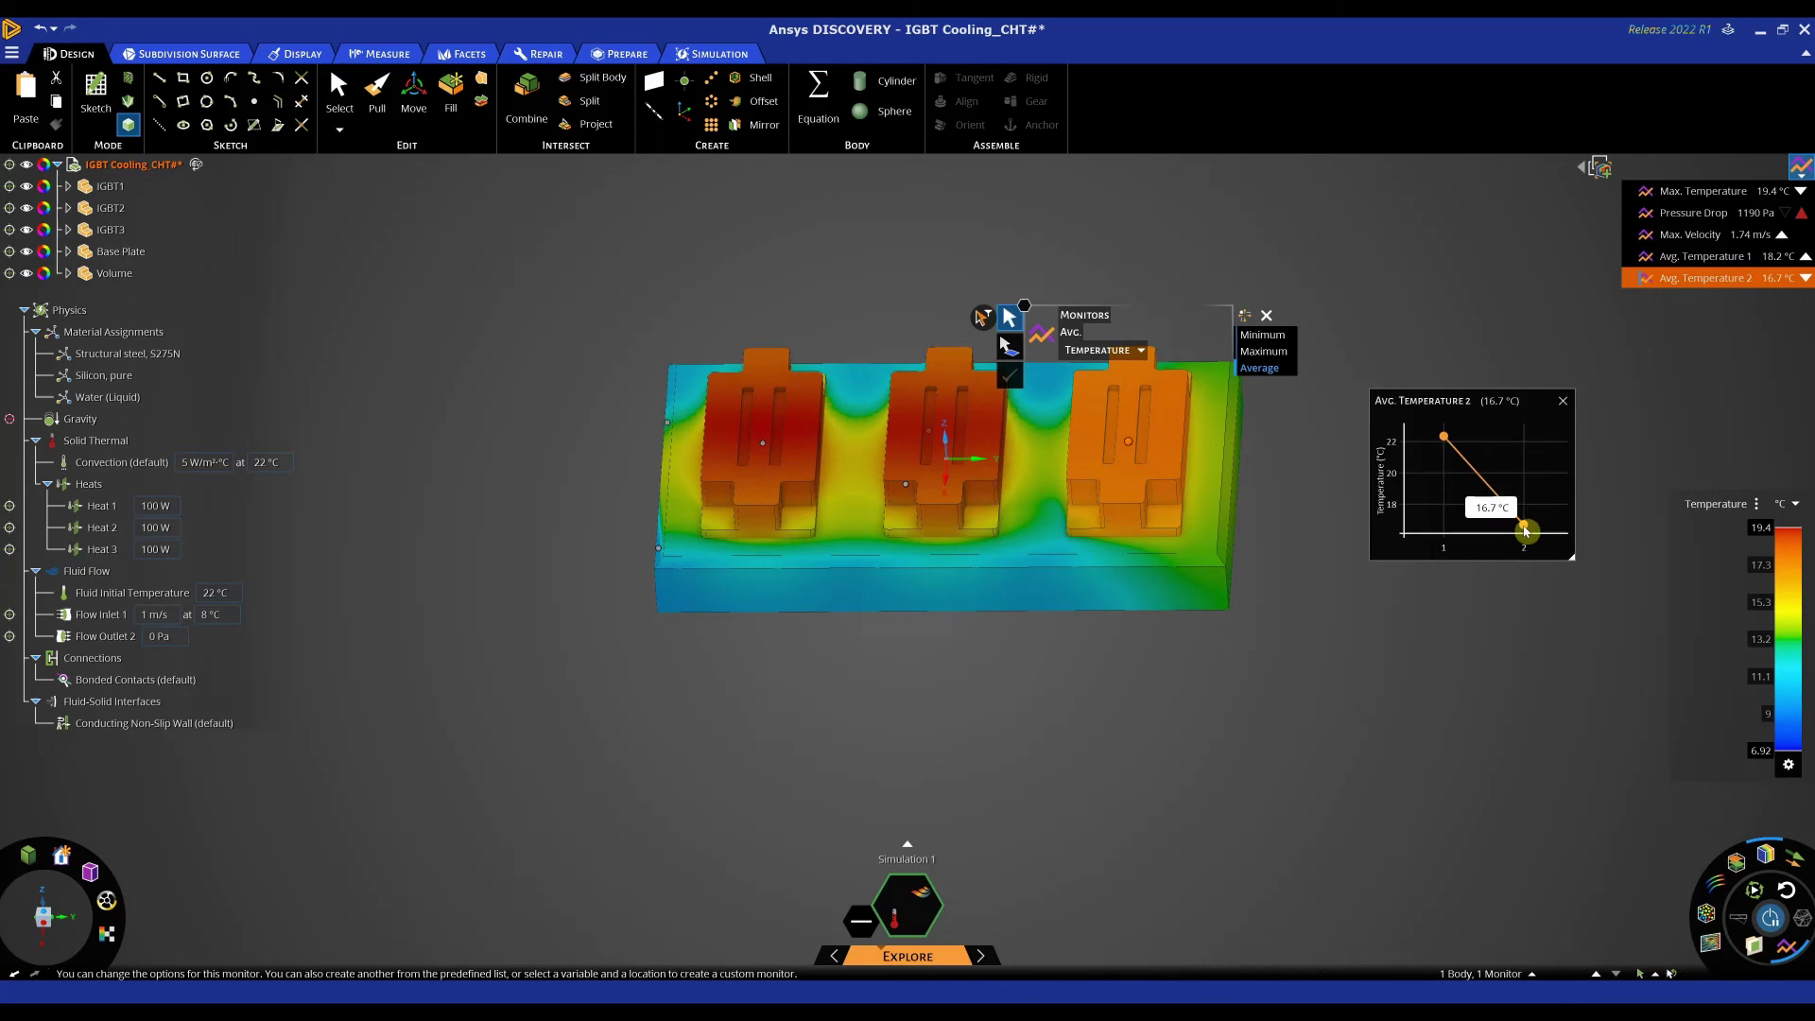
left_click(1692, 256)
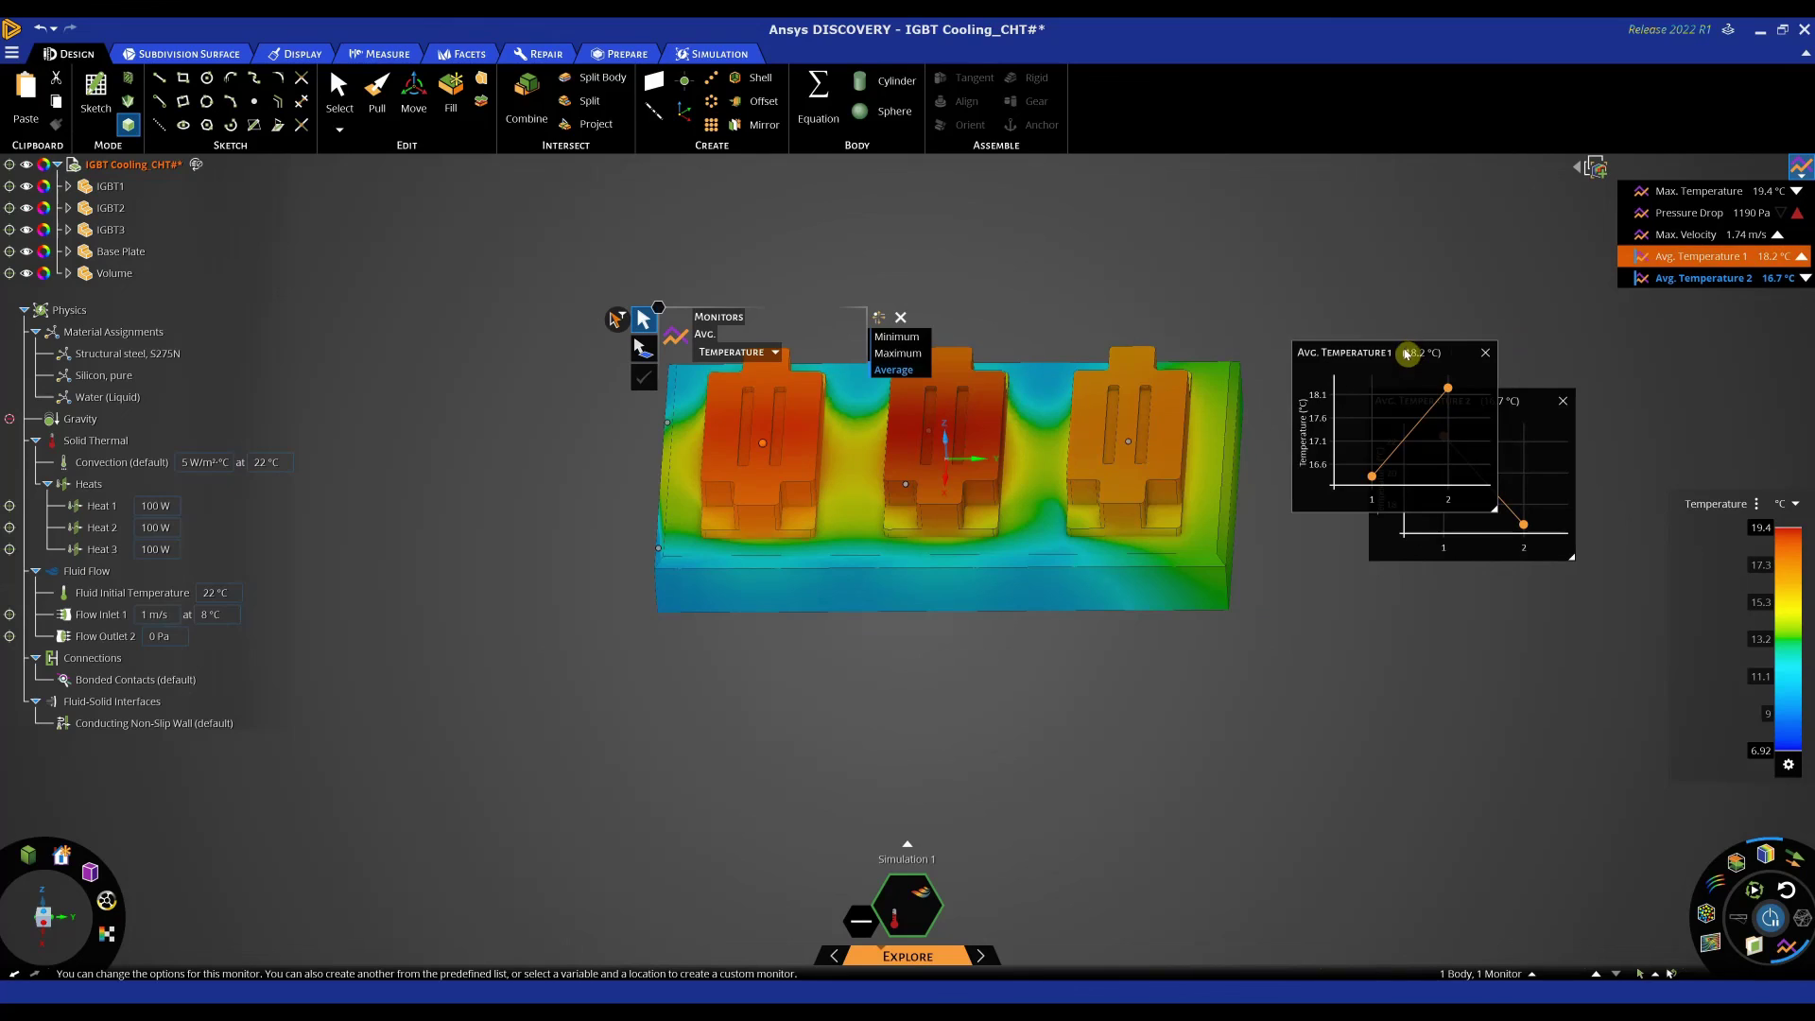
left_click_drag(1407, 353, 1249, 667)
mouse_move(1209, 794)
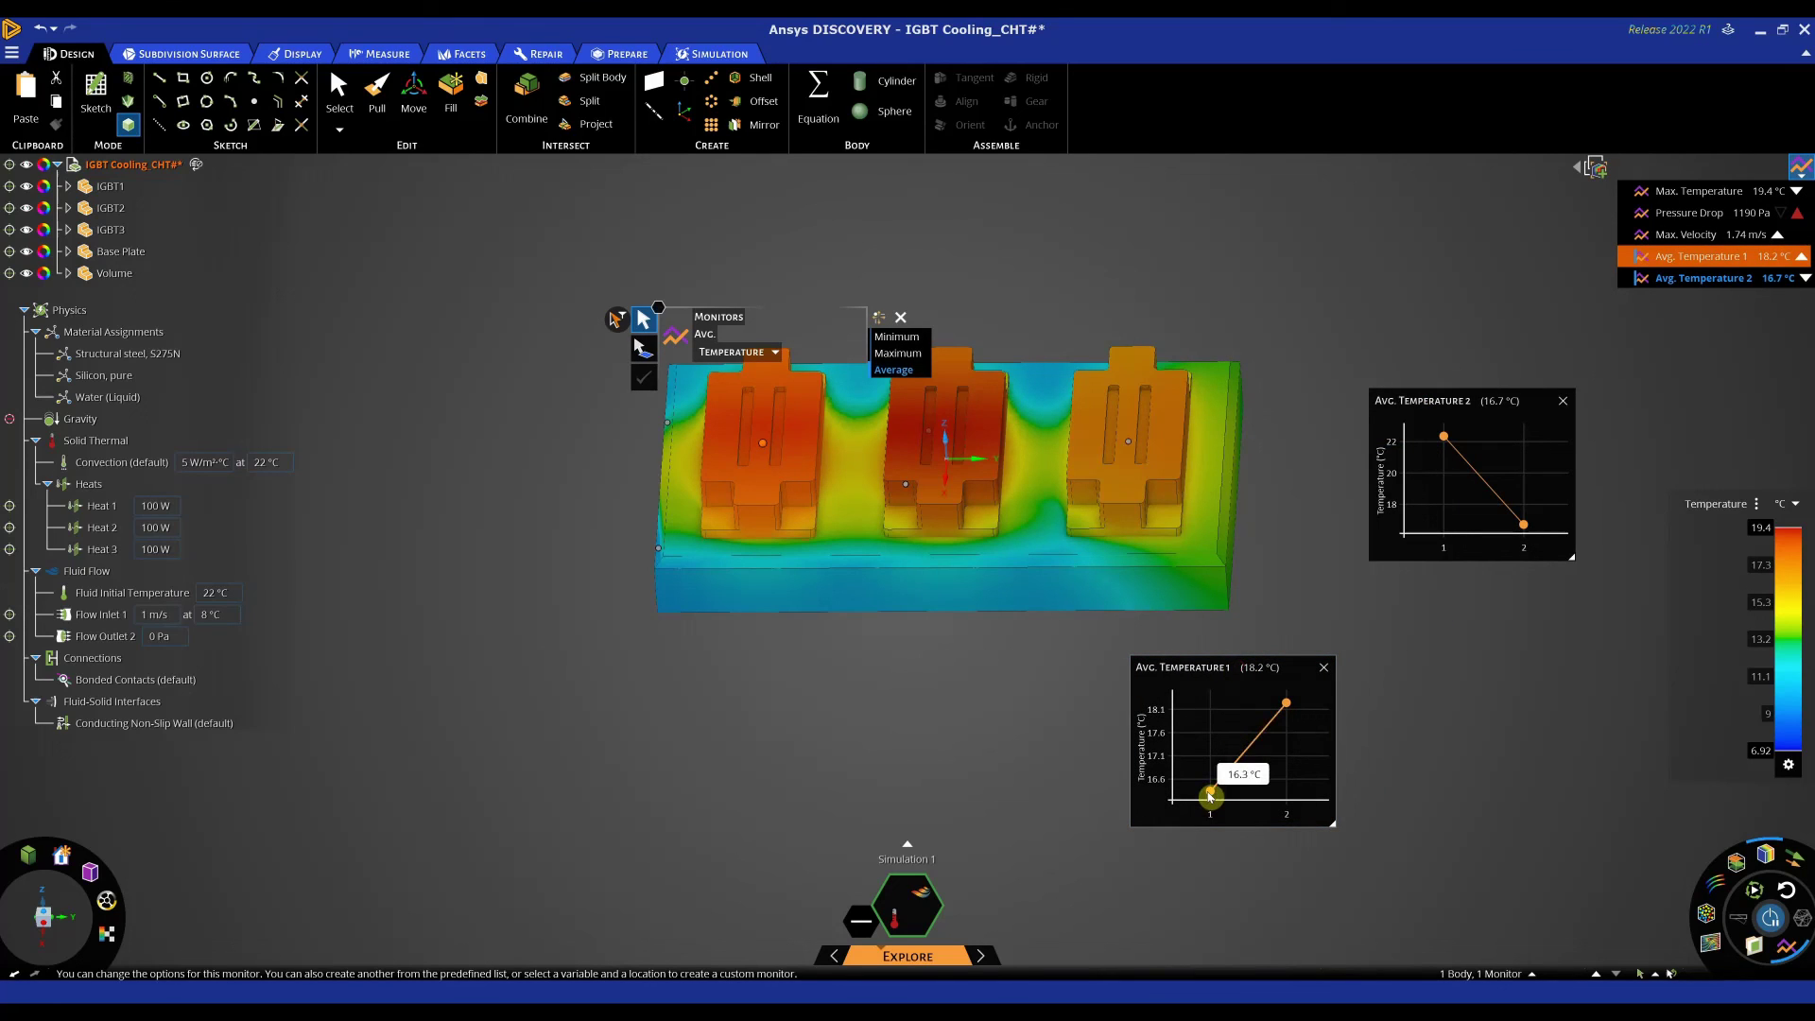
mouse_move(1288, 705)
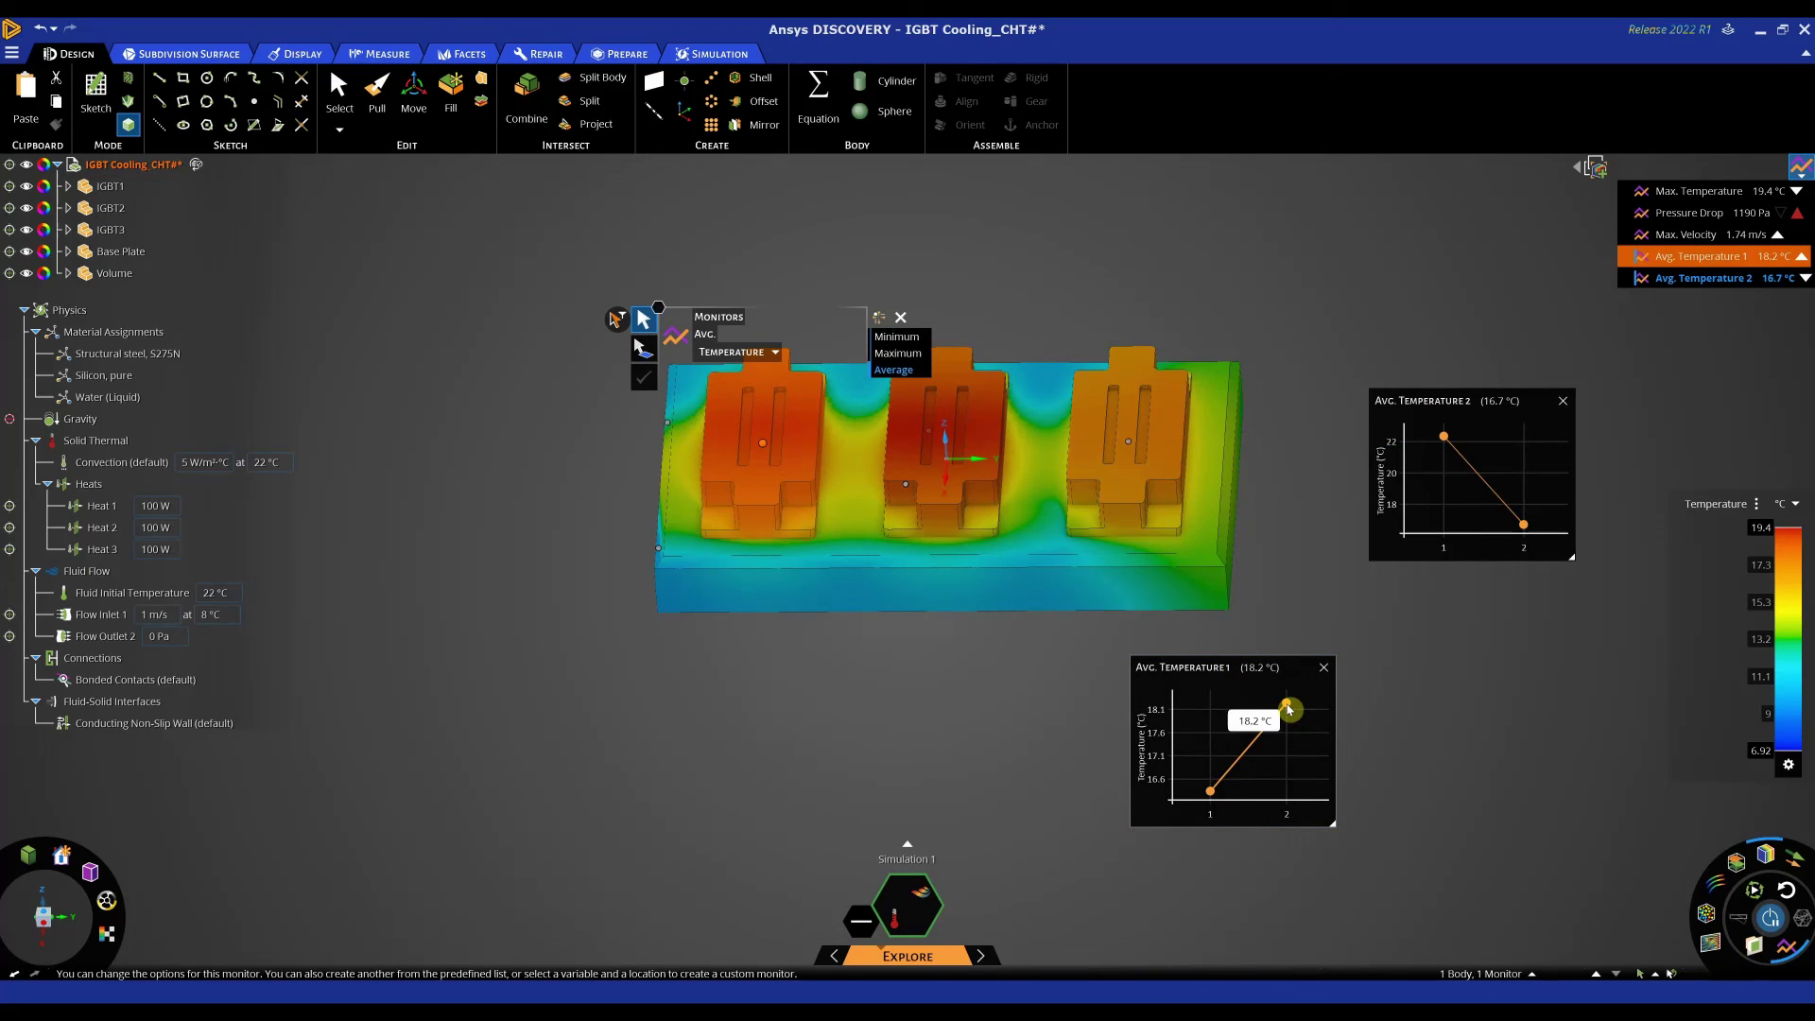